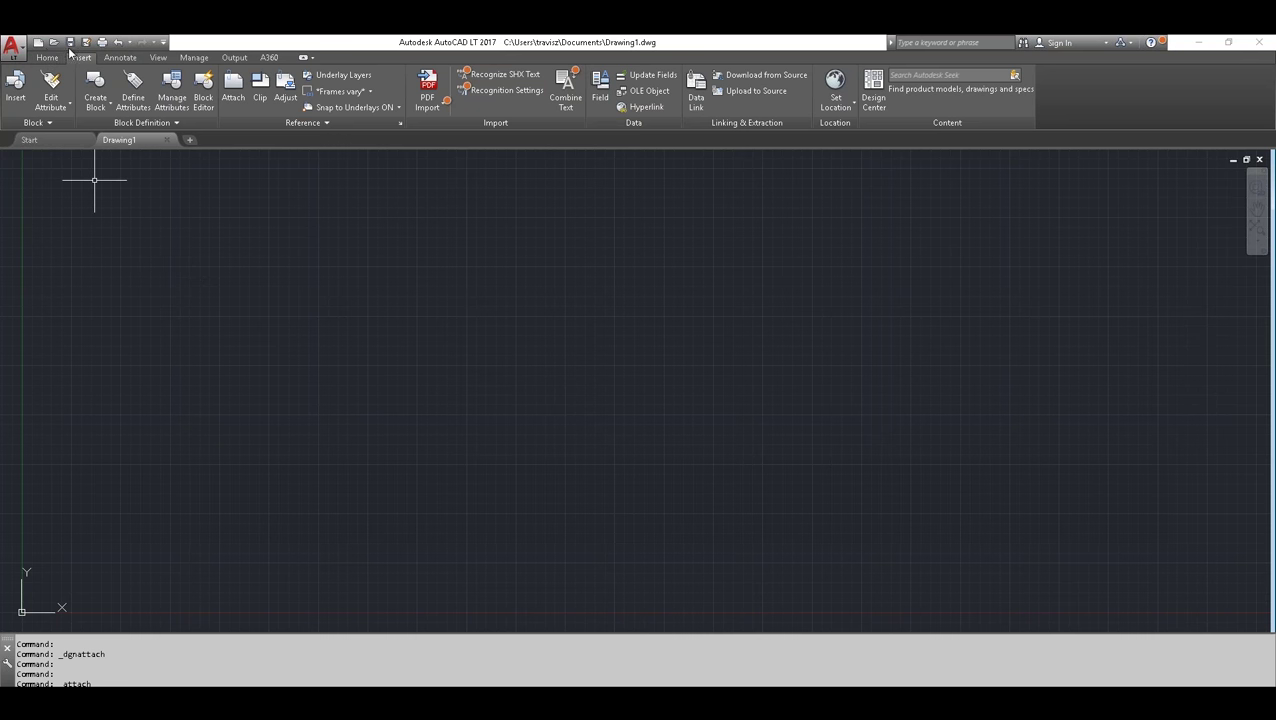
# - Open 1st Floor.dwg from the "2016.10.20 - Back to Basics - Introduction to External References in AutoCAD 2017-selected" folder in Documents
pyautogui.click(54, 42)
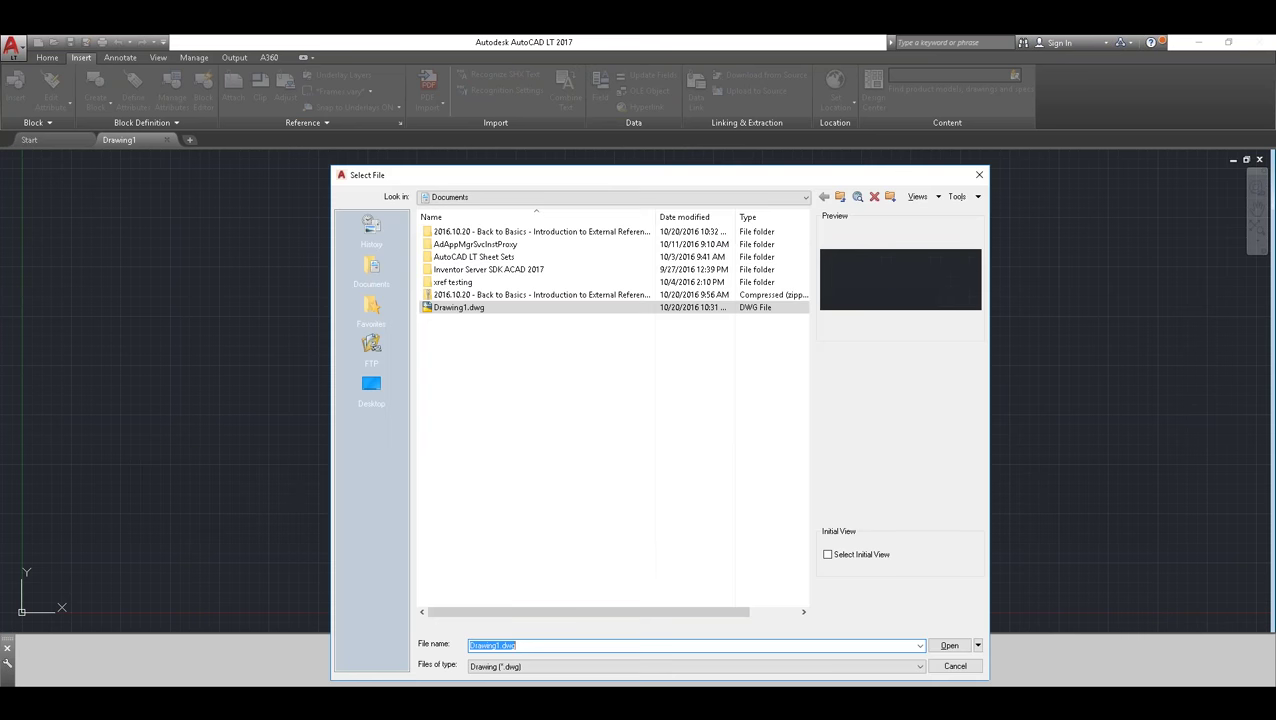
pyautogui.doubleClick(479, 232)
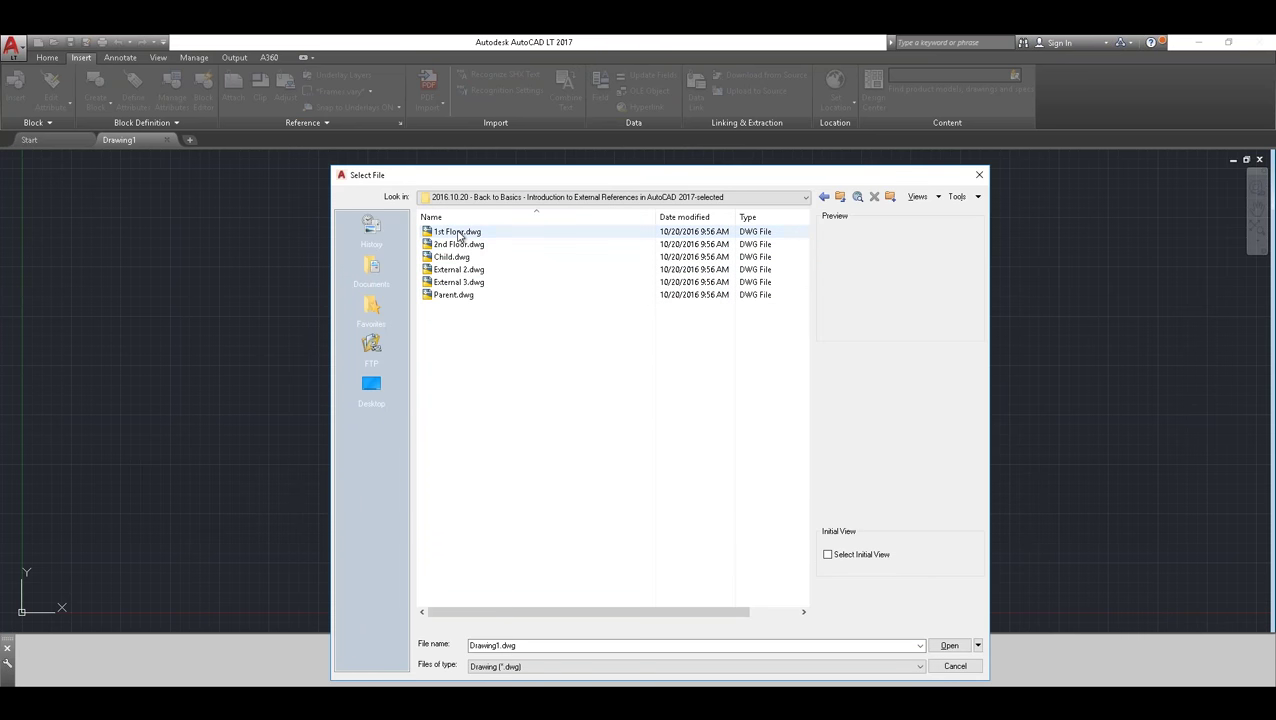
pyautogui.click(460, 233)
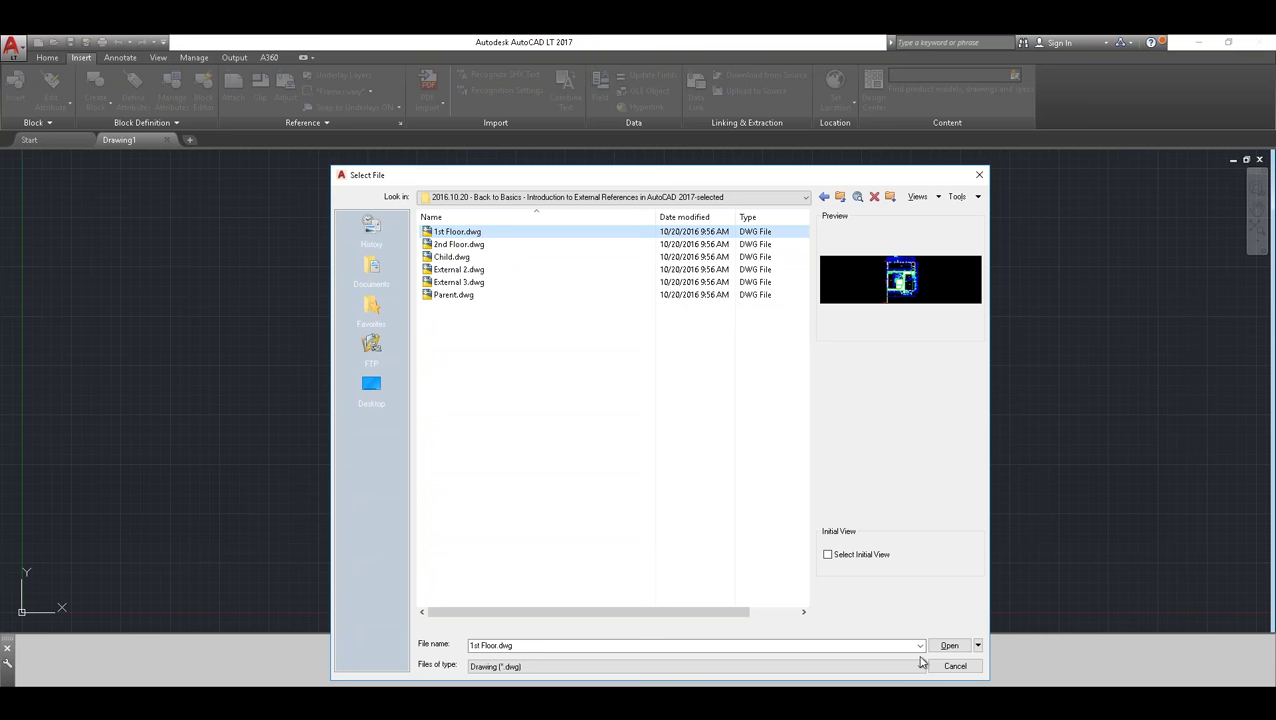
pyautogui.click(949, 645)
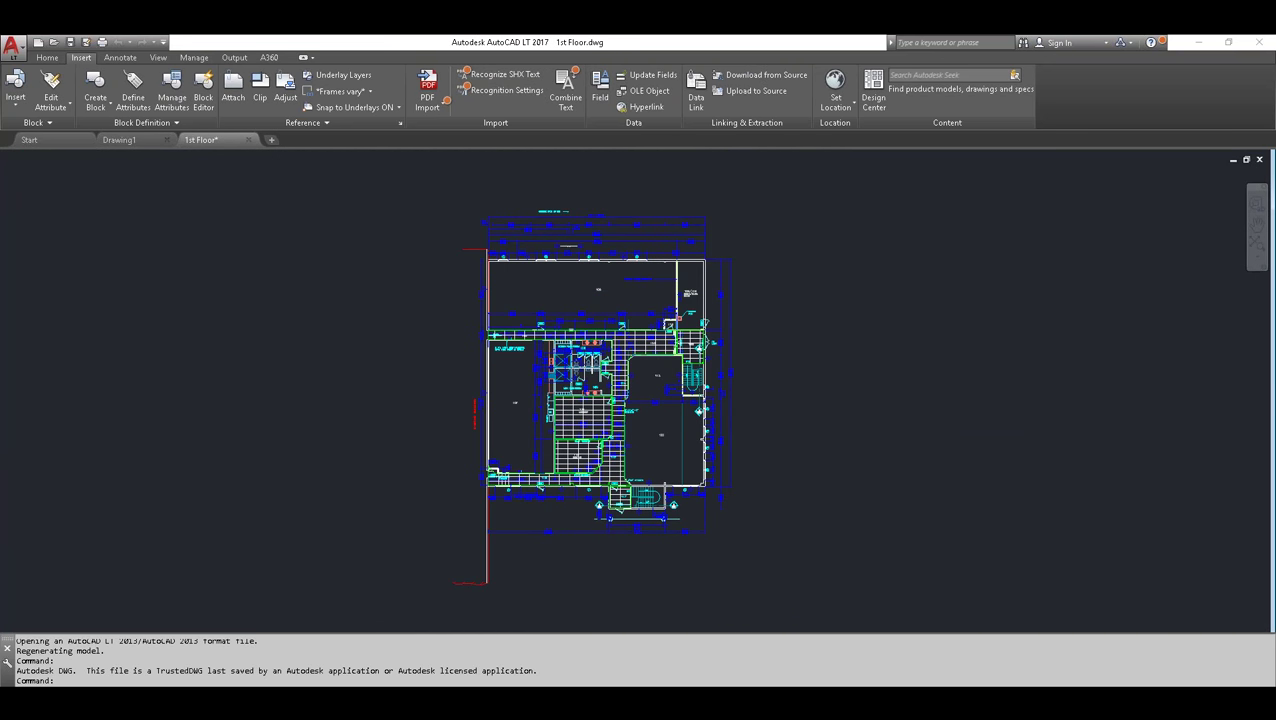
# - Examine the first-floor plan up close around the washrooms, the corridor and the janitor sink area
pyautogui.scroll(5, 655, 457)
pyautogui.scroll(2, 586, 292)
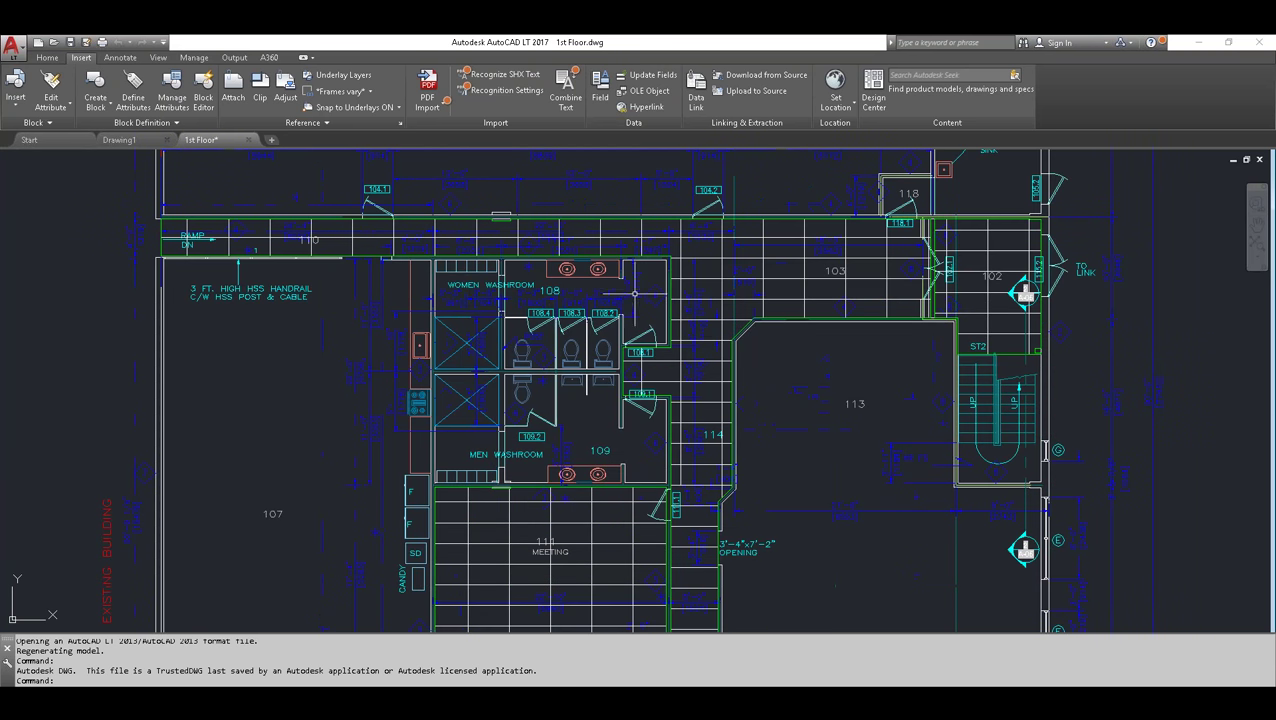
pyautogui.moveTo(585, 292); pyautogui.dragTo(572, 400, button='middle')
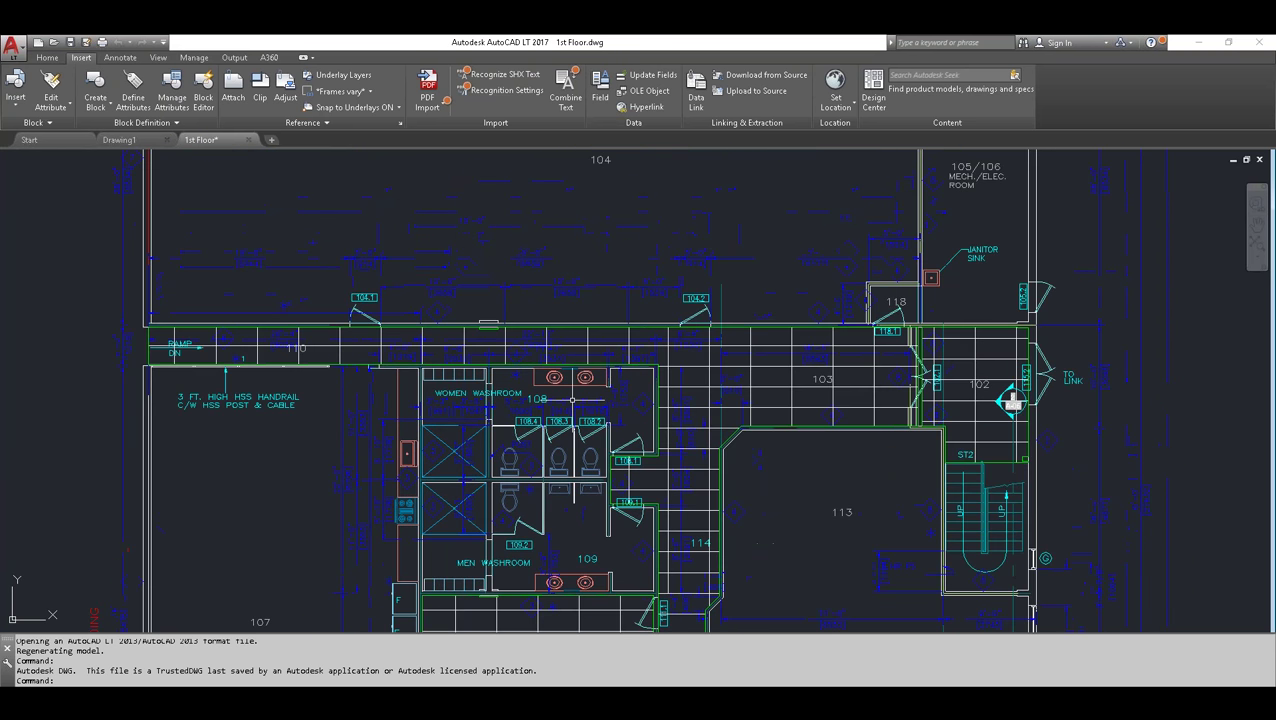
pyautogui.moveTo(612, 458); pyautogui.dragTo(508, 471, button='middle')
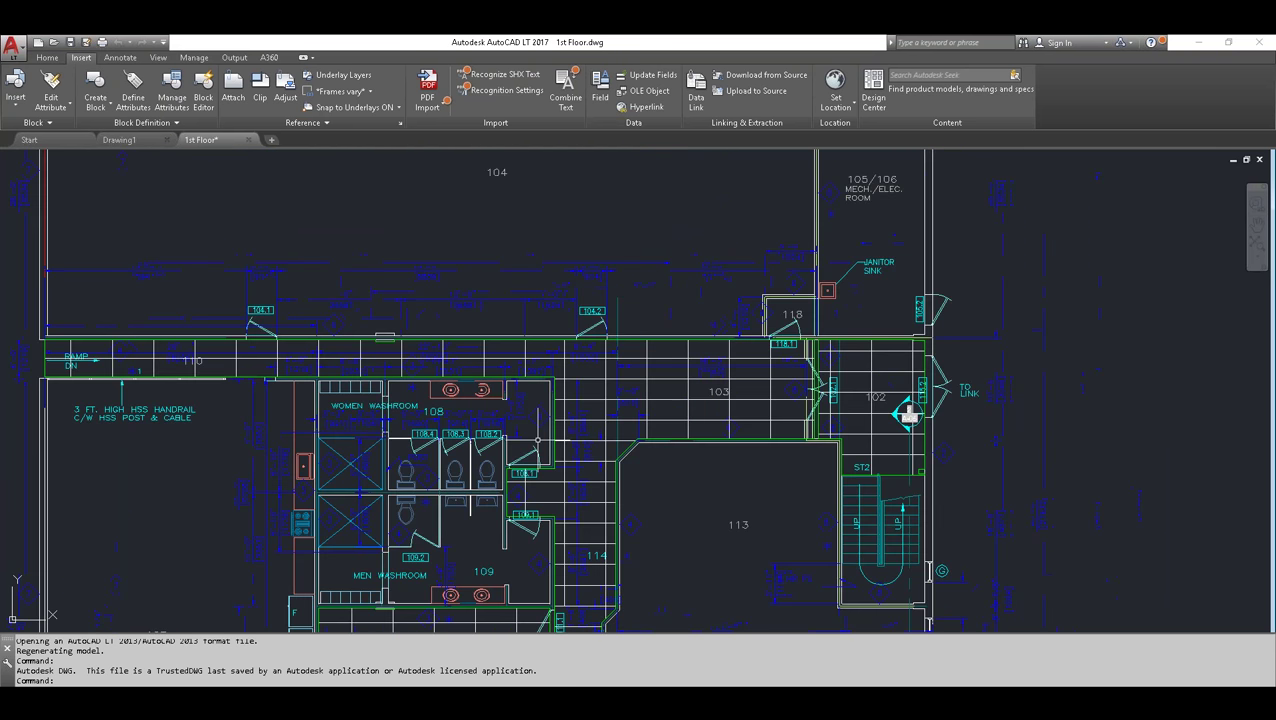
pyautogui.scroll(2, 558, 335)
pyautogui.moveTo(561, 321); pyautogui.dragTo(499, 372, button='middle')
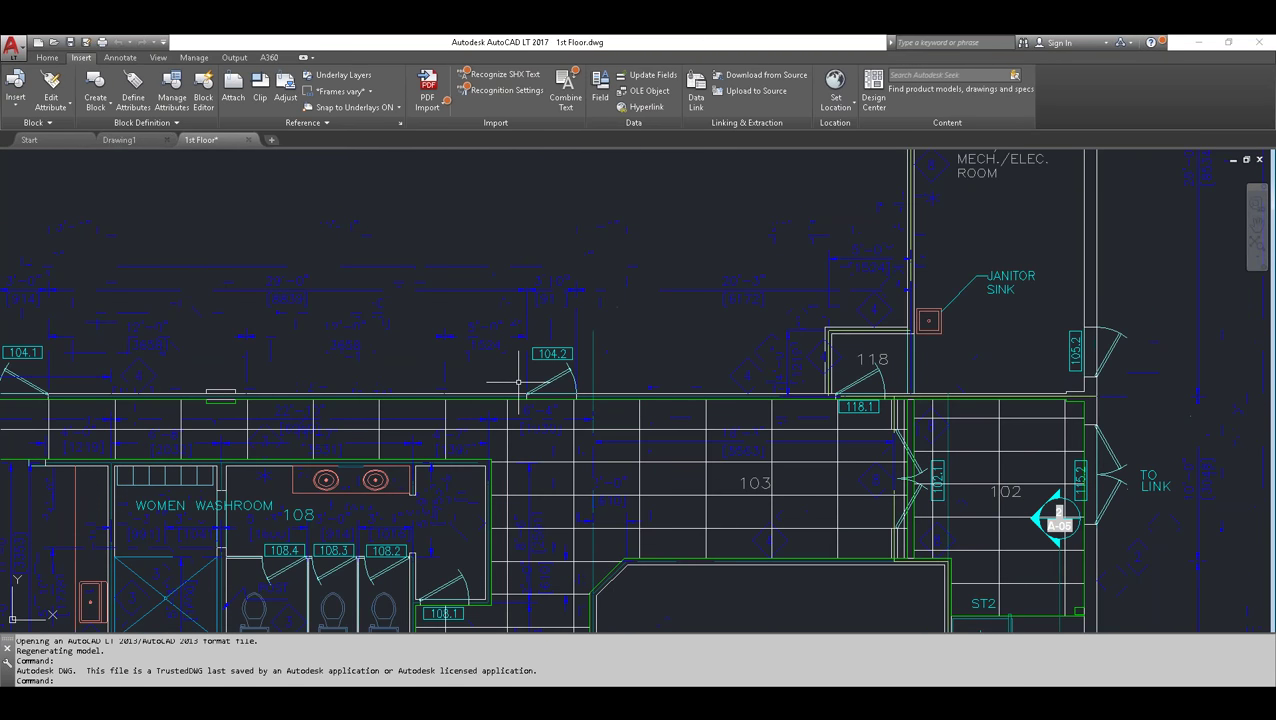
pyautogui.scroll(-2, 501, 378)
pyautogui.scroll(-2, 501, 378)
pyautogui.moveTo(500, 410)
pyautogui.mouseDown(button='middle')
pyautogui.moveTo(576, 347)
pyautogui.moveTo(609, 373)
pyautogui.mouseUp(button='middle')
pyautogui.scroll(-2, 576, 347)
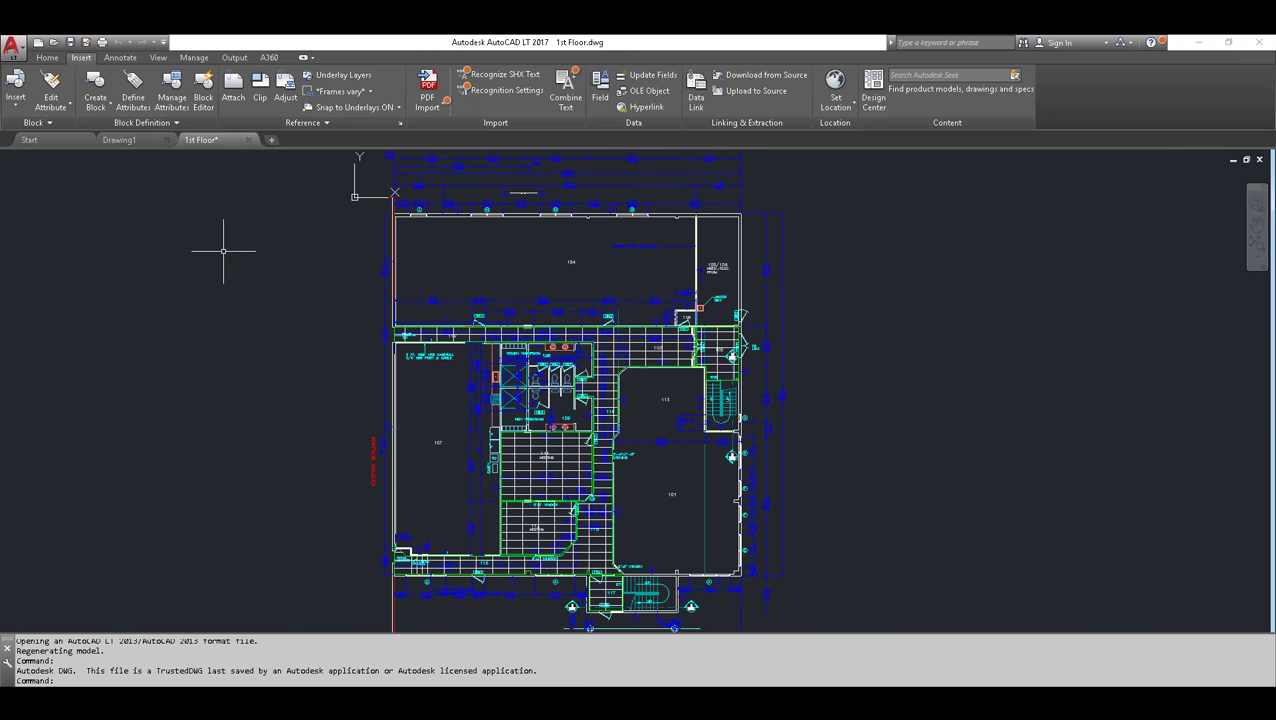
# - Open 2nd Floor.dwg from the same folder
pyautogui.click(55, 44)
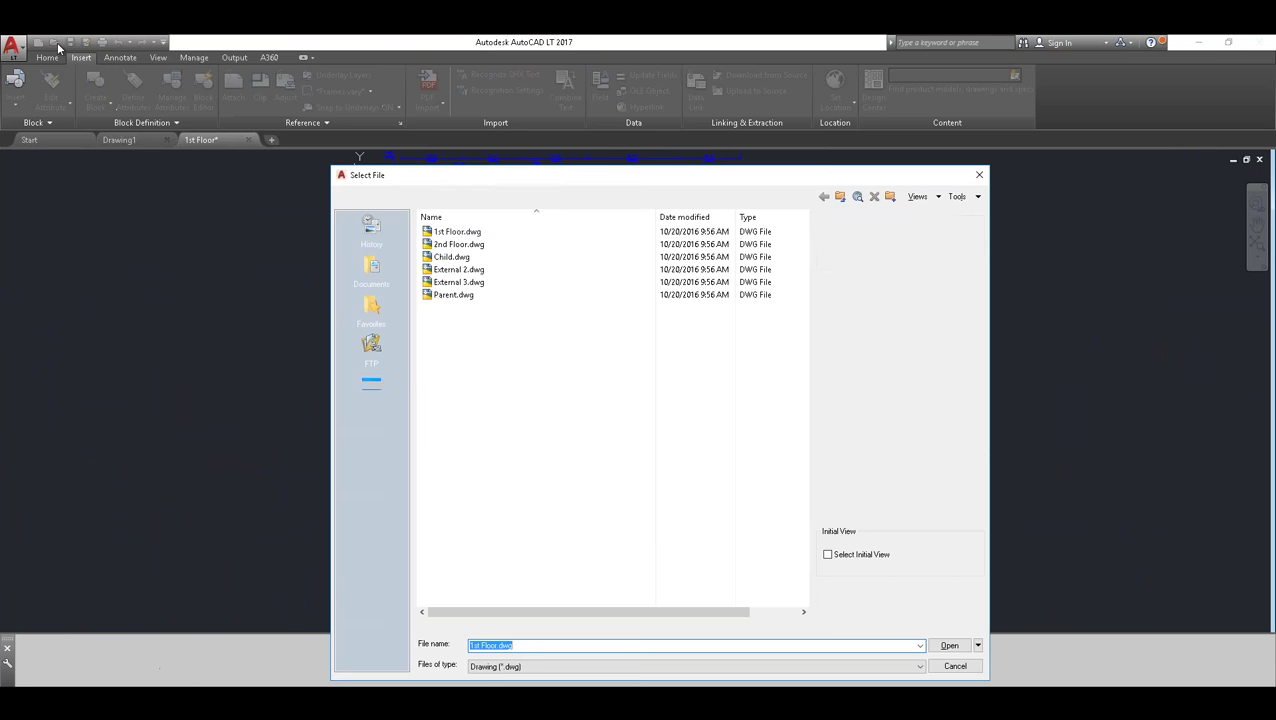
pyautogui.doubleClick(441, 244)
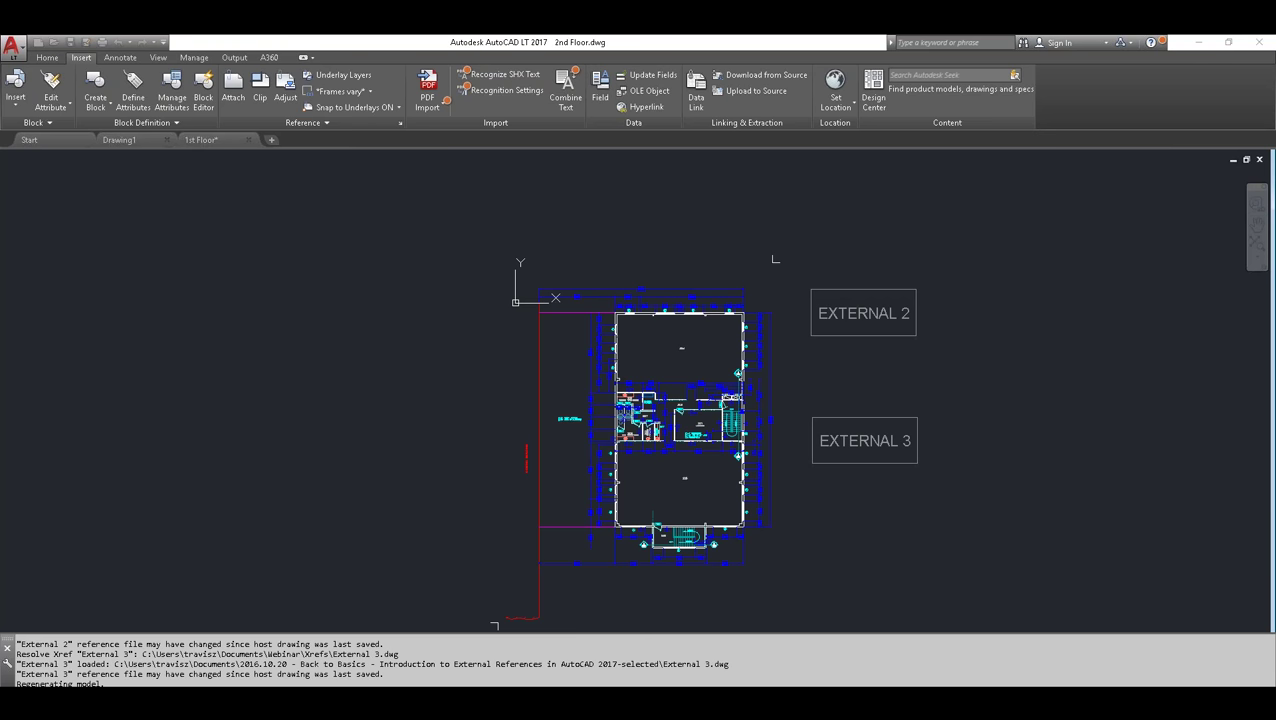
# - Compare the 1st Floor and 2nd Floor drawings by switching between them, and close 2nd Floor
pyautogui.click(200, 140)
pyautogui.click(279, 140)
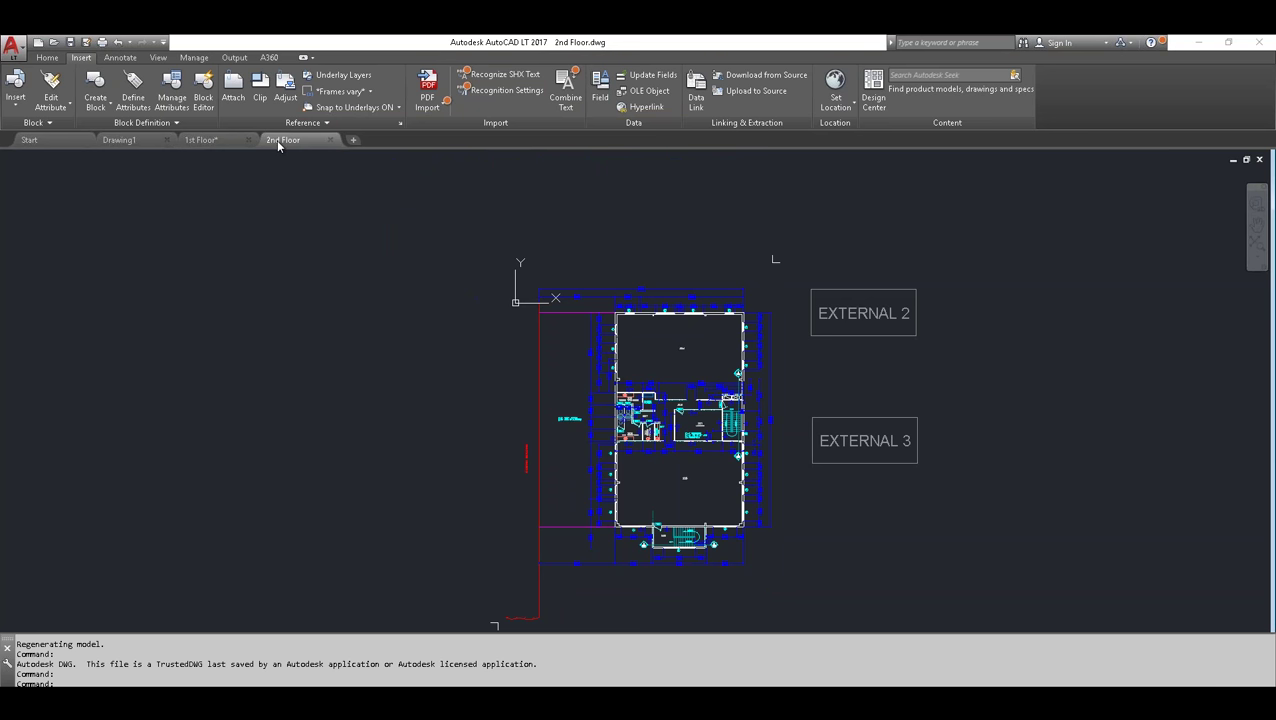
pyautogui.click(215, 139)
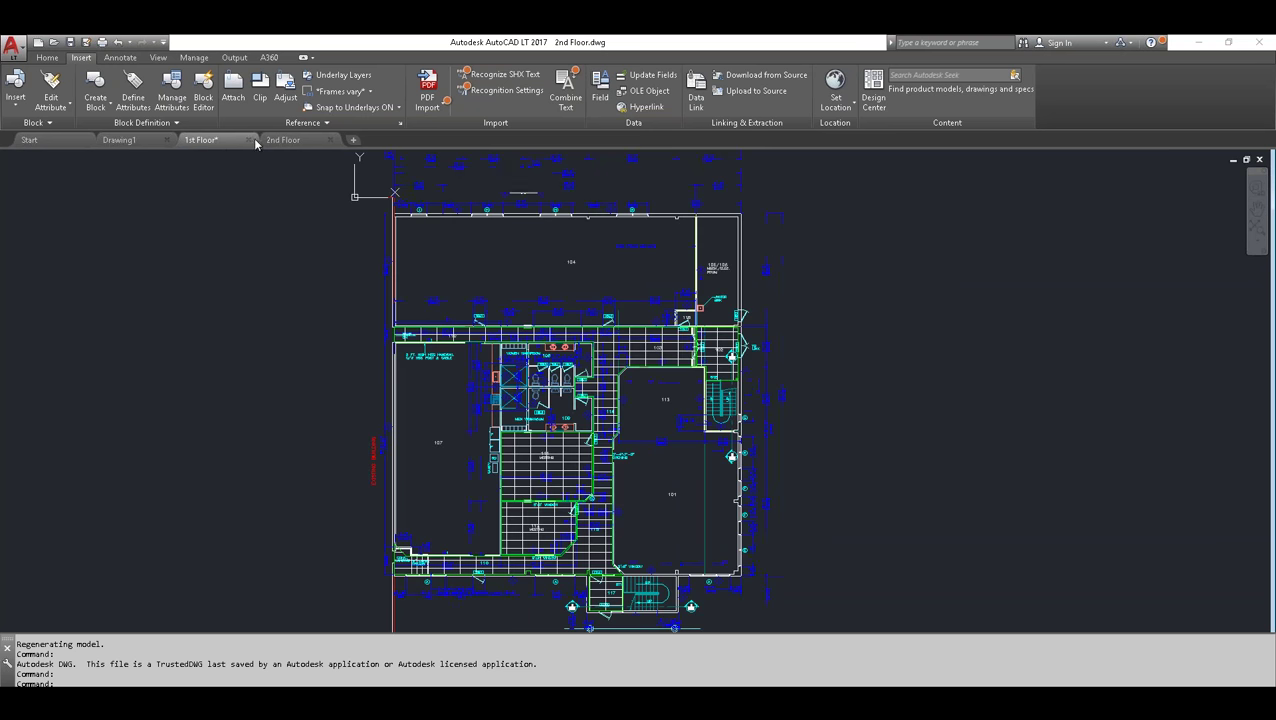
pyautogui.click(283, 140)
pyautogui.click(228, 140)
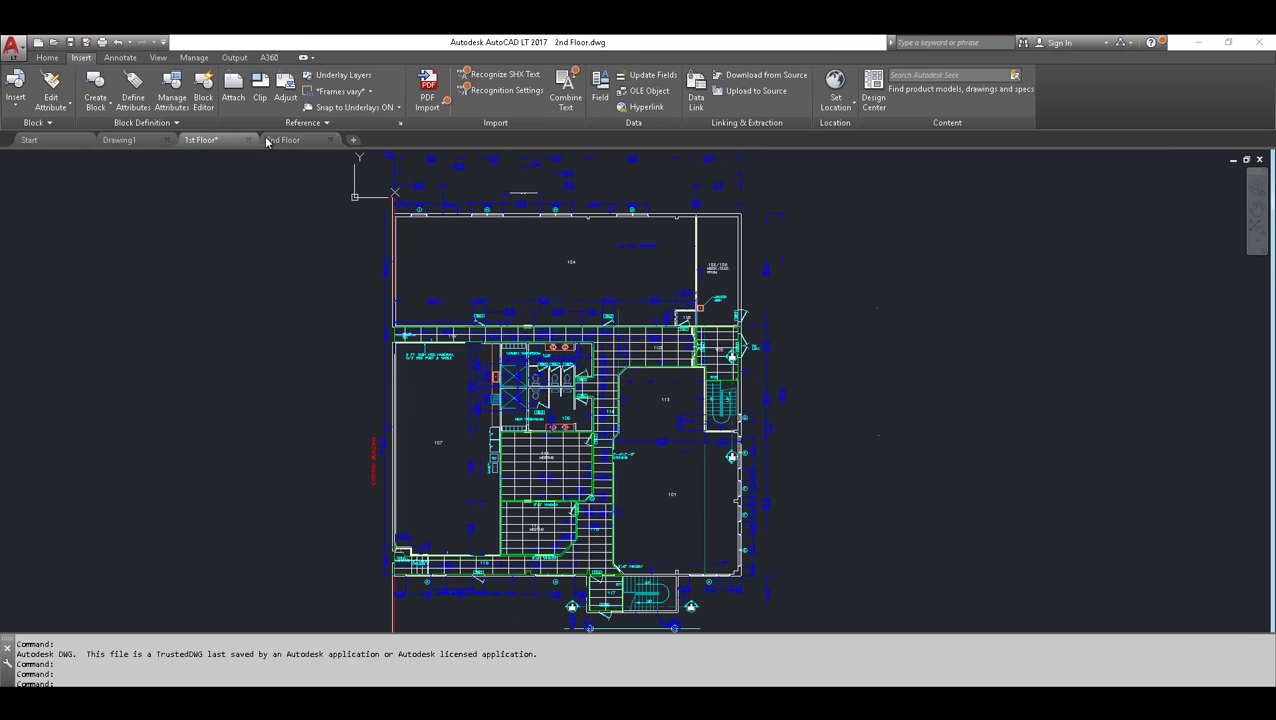
pyautogui.click(278, 140)
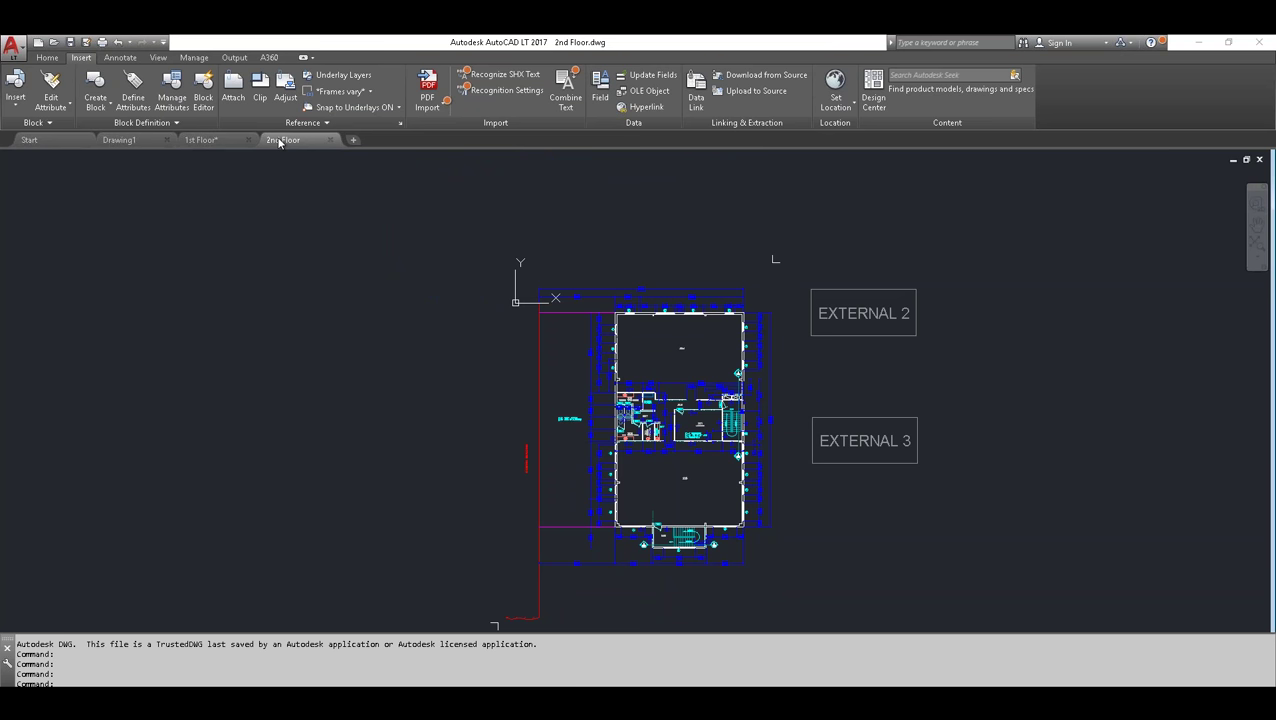
pyautogui.click(331, 141)
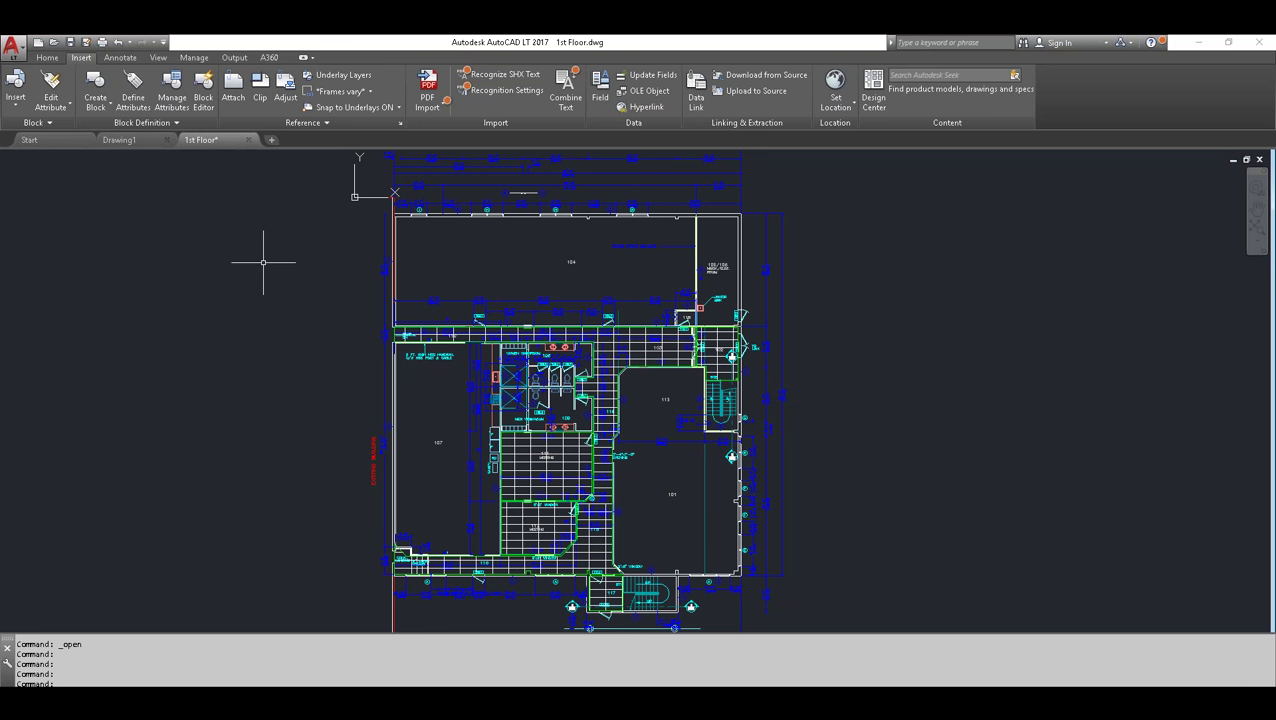
# - Show the External References palette for the 1st Floor drawing, reposition it over the plan and close it
pyautogui.click(47, 58)
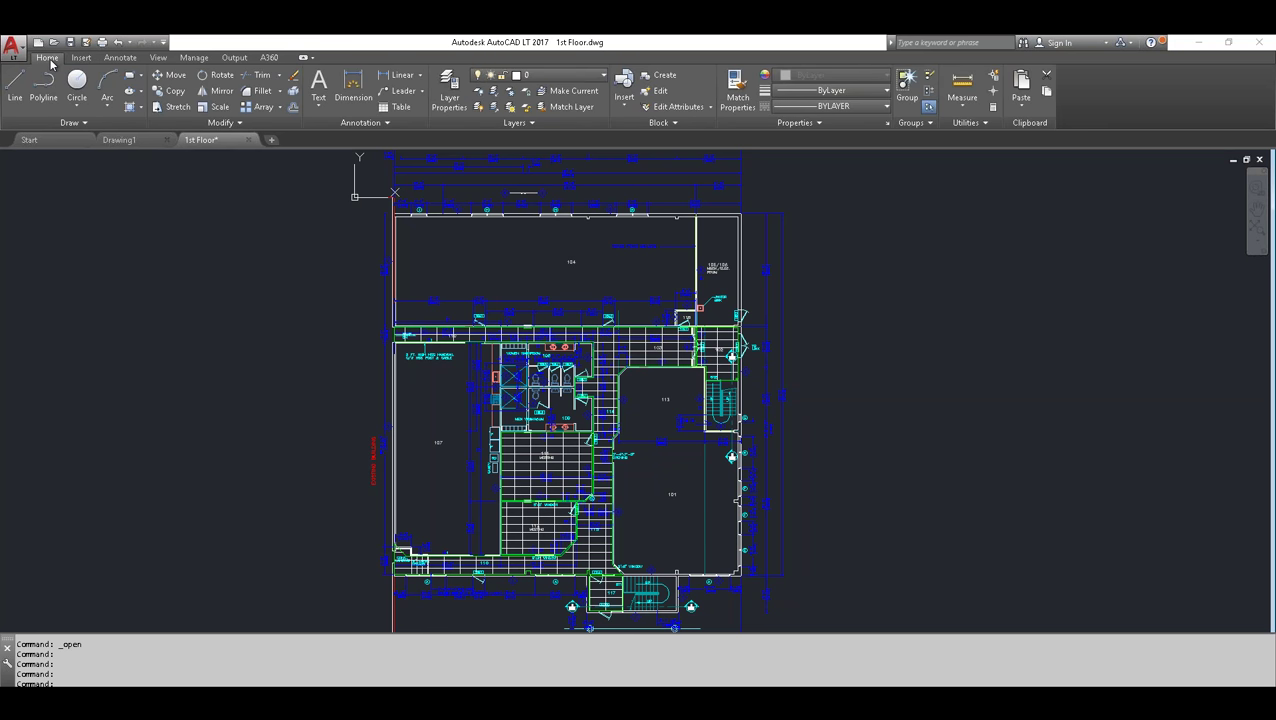
pyautogui.click(79, 57)
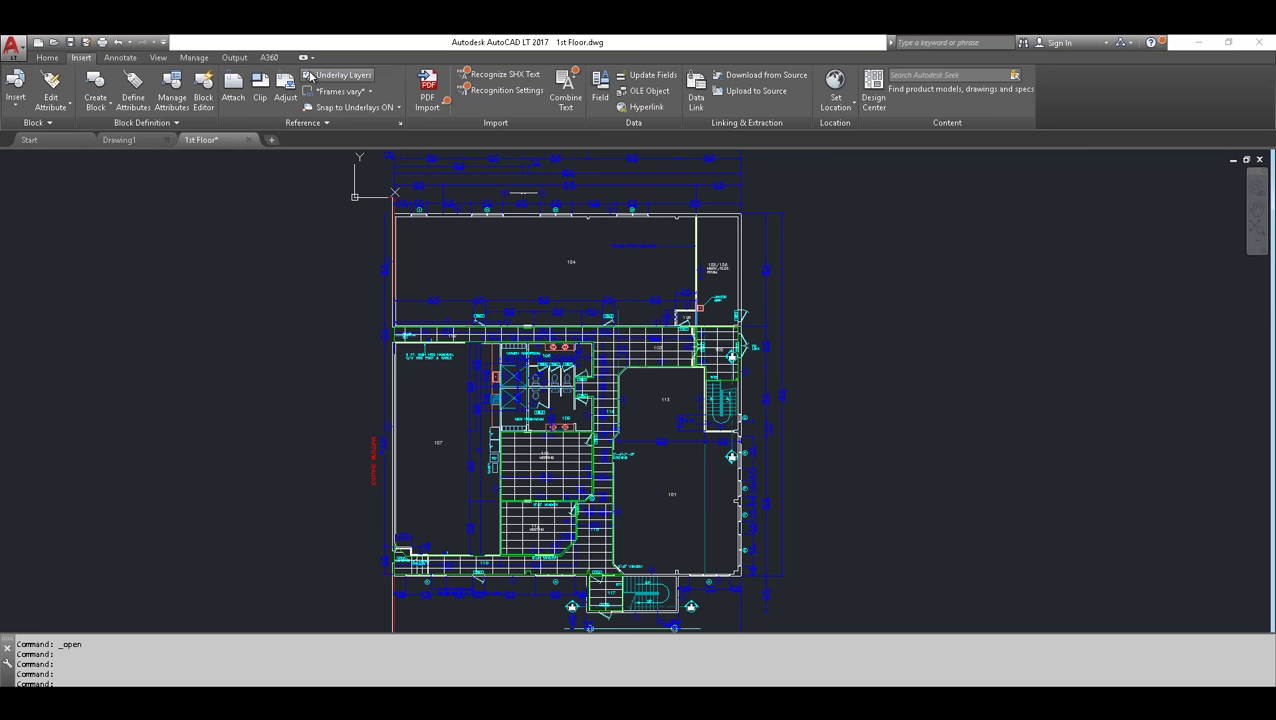
pyautogui.click(329, 123)
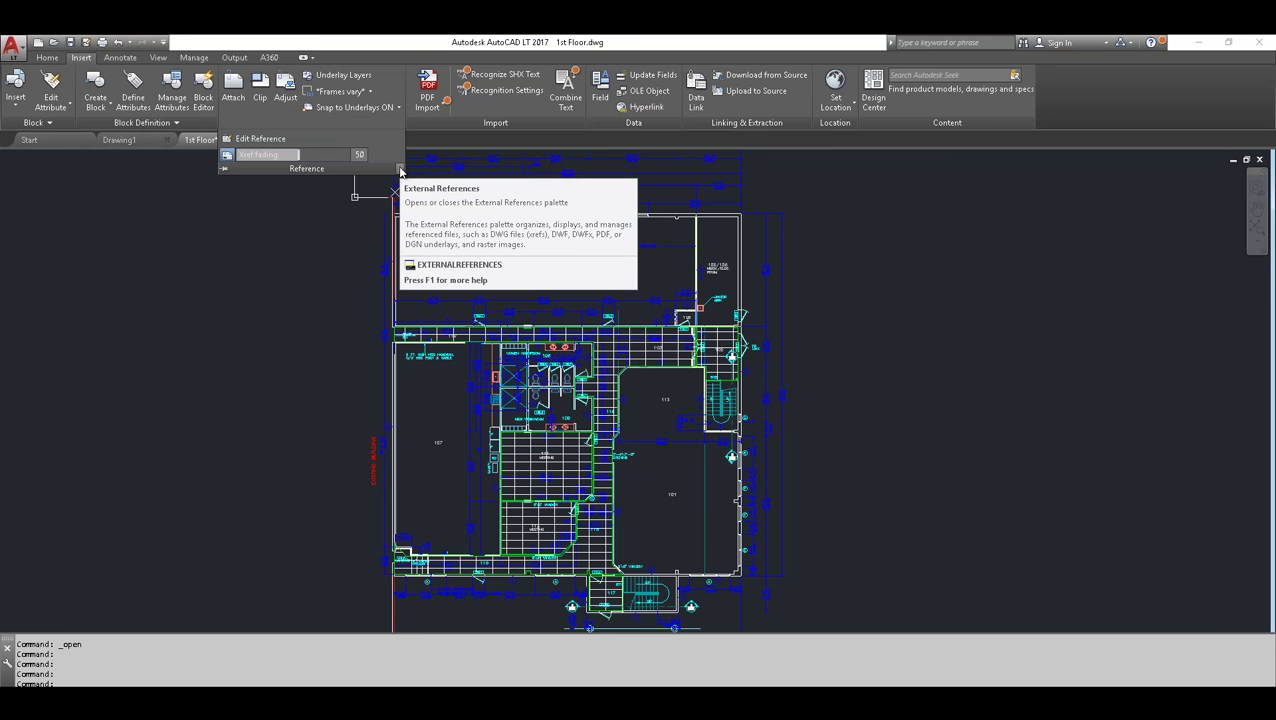
pyautogui.click(400, 170)
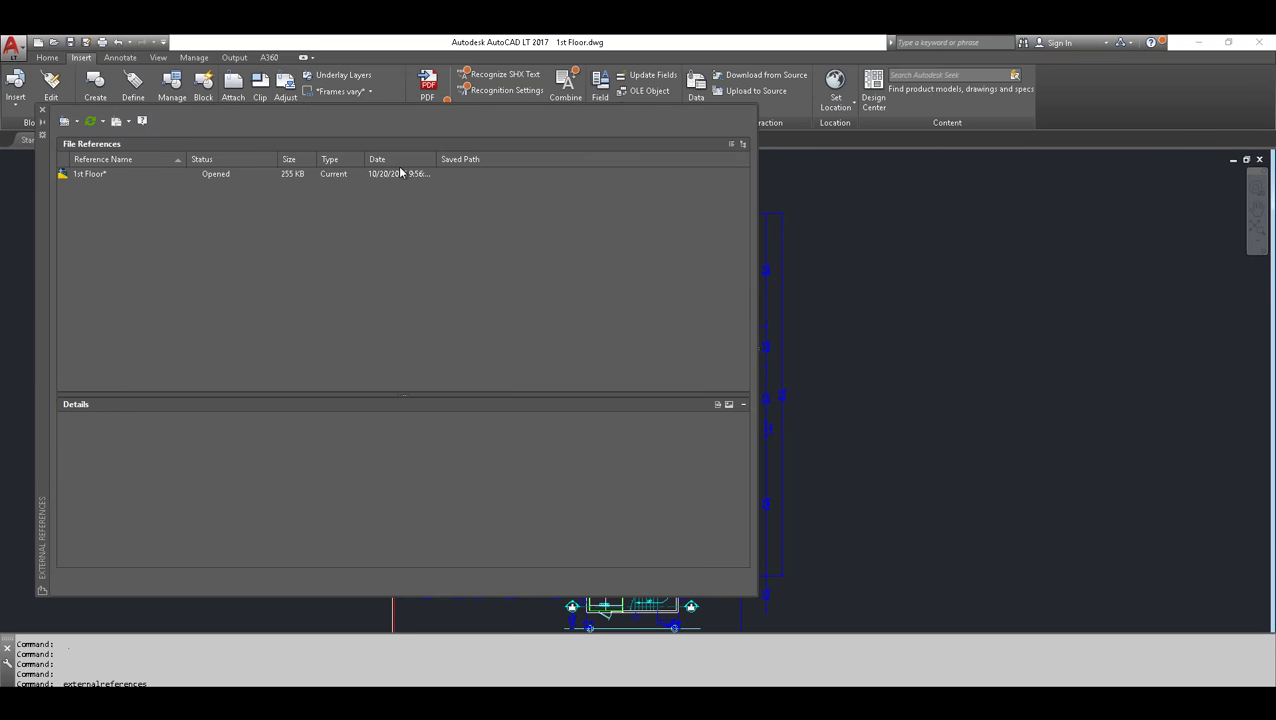
pyautogui.moveTo(47, 258); pyautogui.dragTo(326, 231)
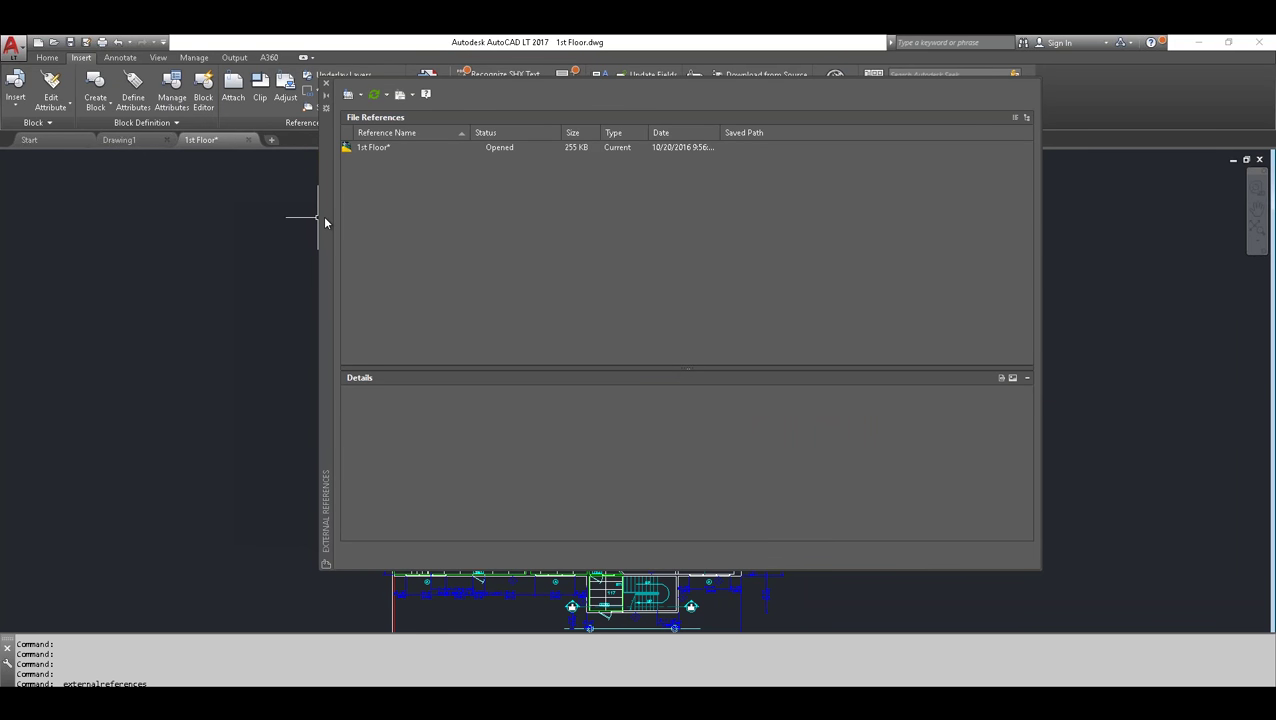
pyautogui.moveTo(326, 222); pyautogui.dragTo(376, 228)
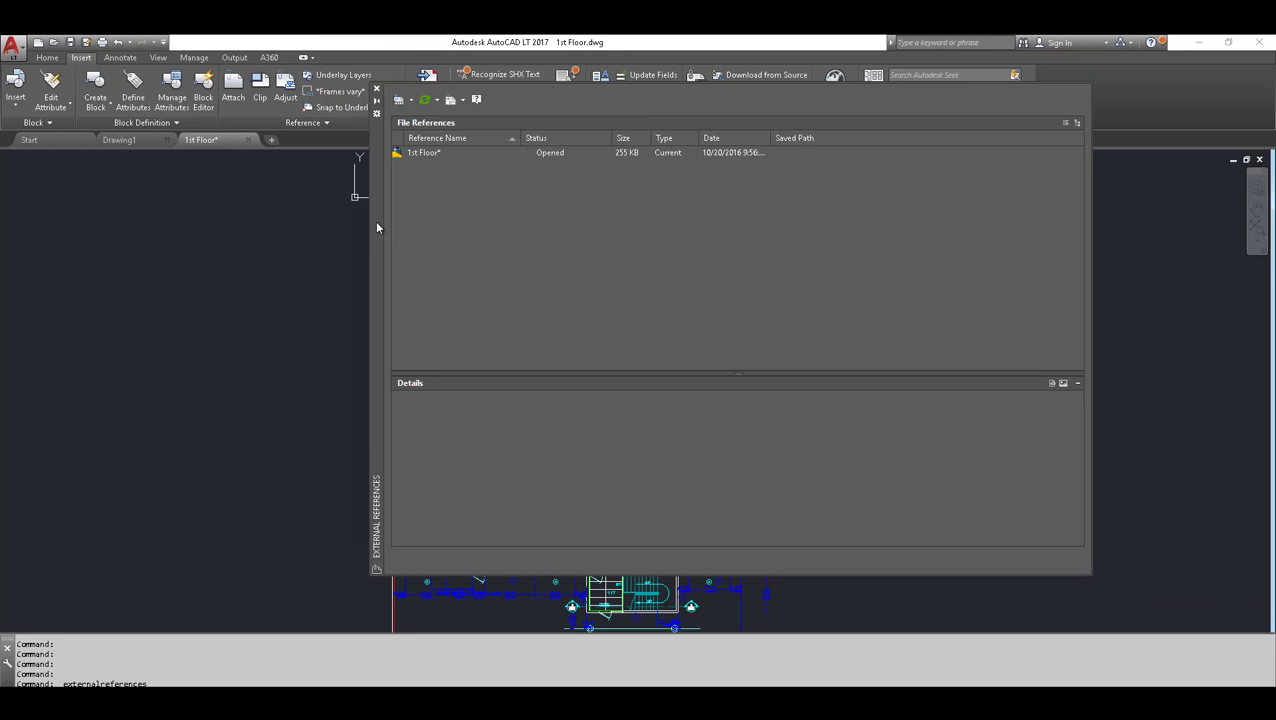
pyautogui.moveTo(376, 217)
pyautogui.mouseDown()
pyautogui.moveTo(388, 228)
pyautogui.moveTo(361, 232)
pyautogui.mouseUp()
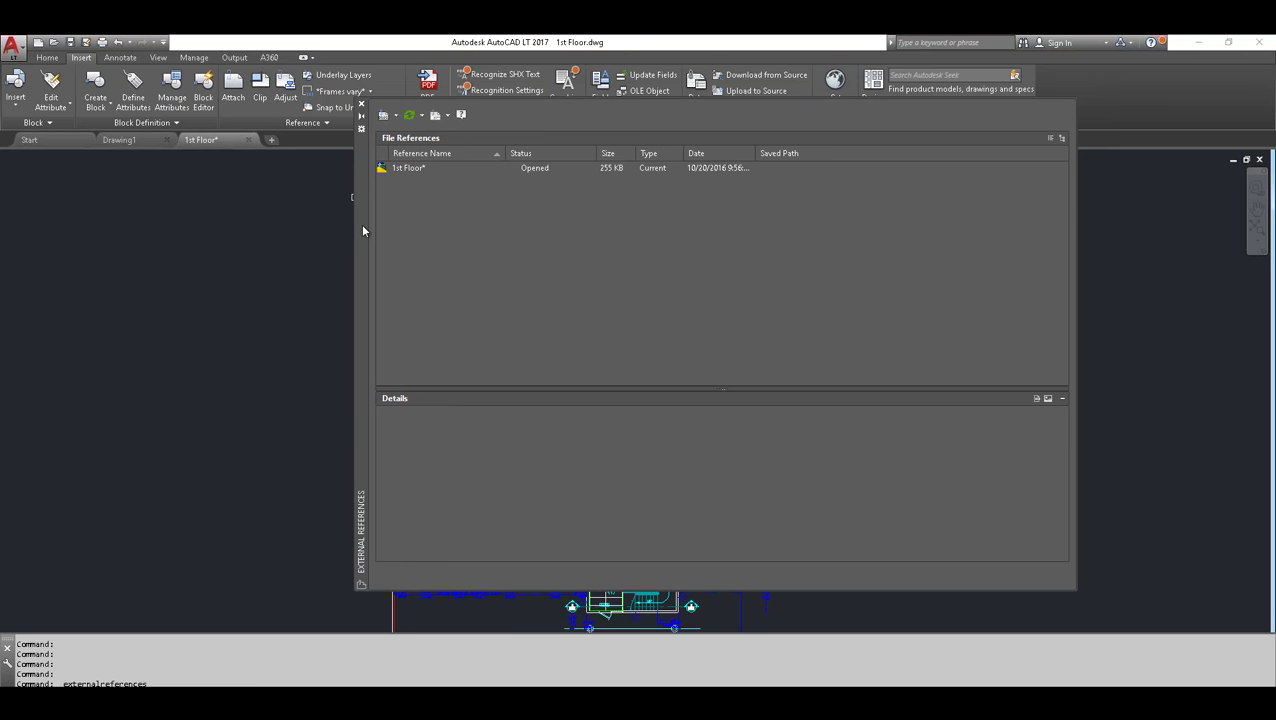
pyautogui.click(362, 107)
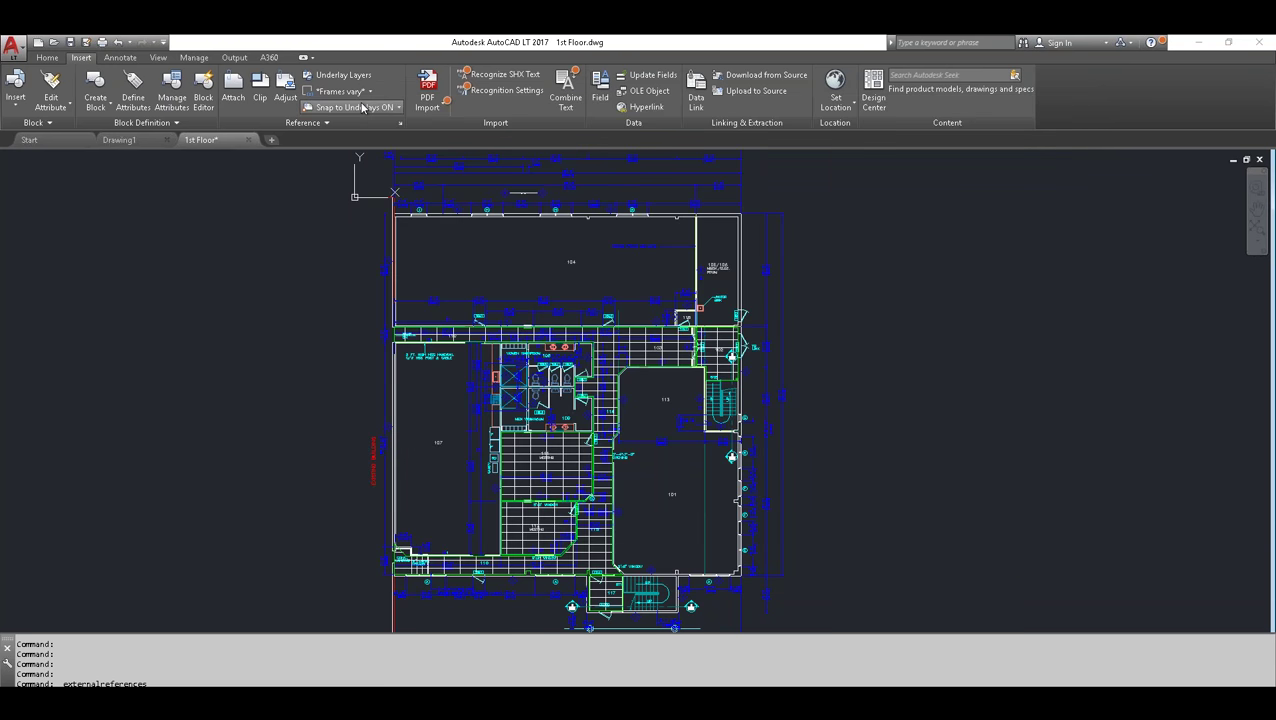
# - Turn on the menu bar and use it to bring up and dismiss the External References palette
pyautogui.click(163, 43)
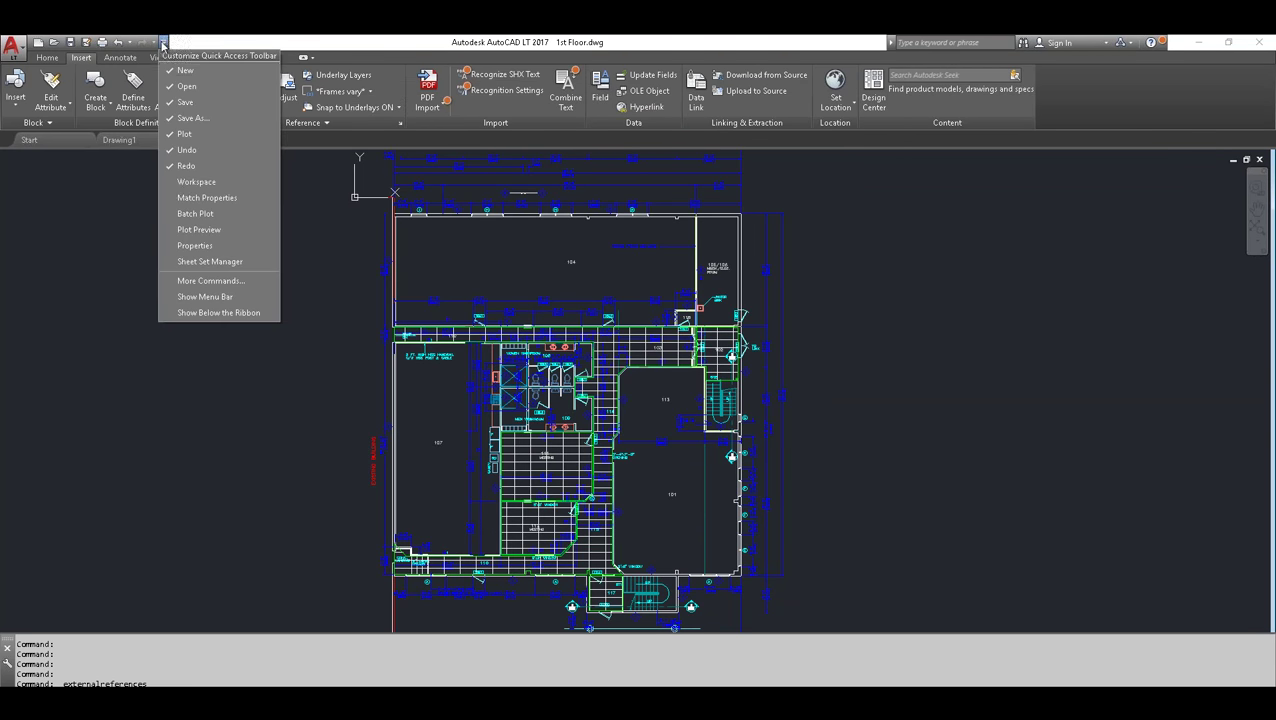
pyautogui.click(198, 296)
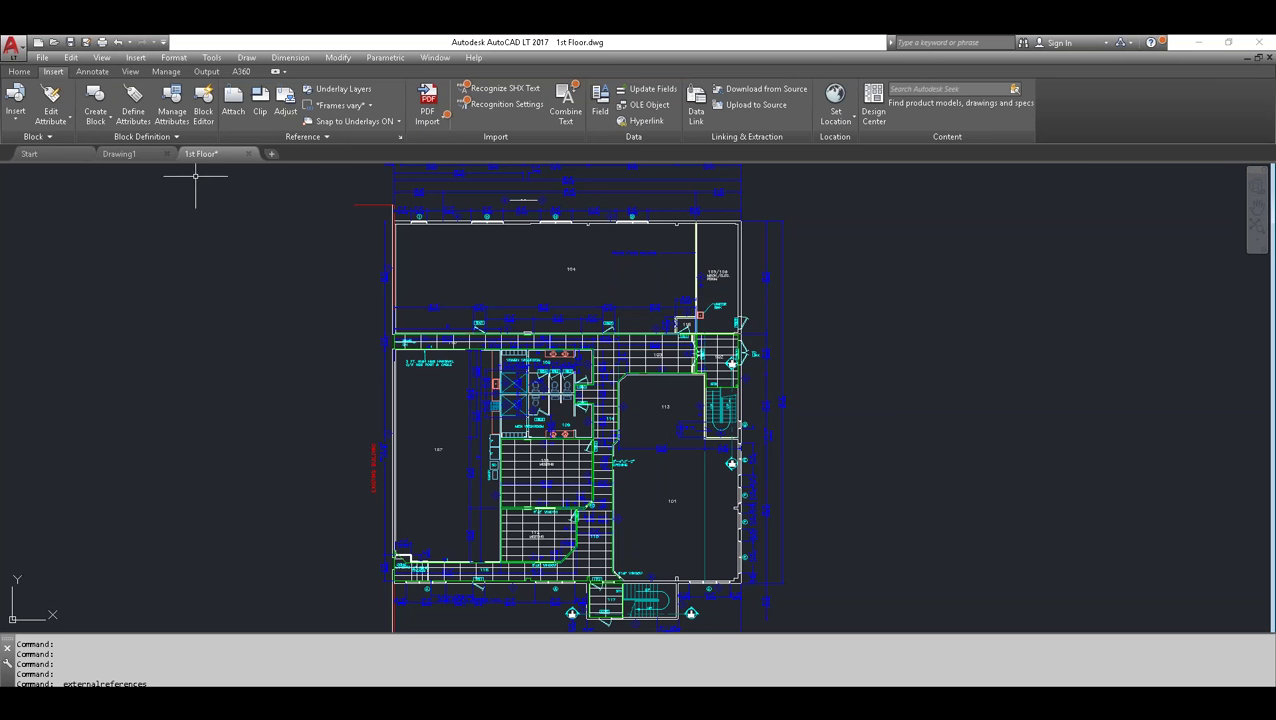
pyautogui.click(139, 59)
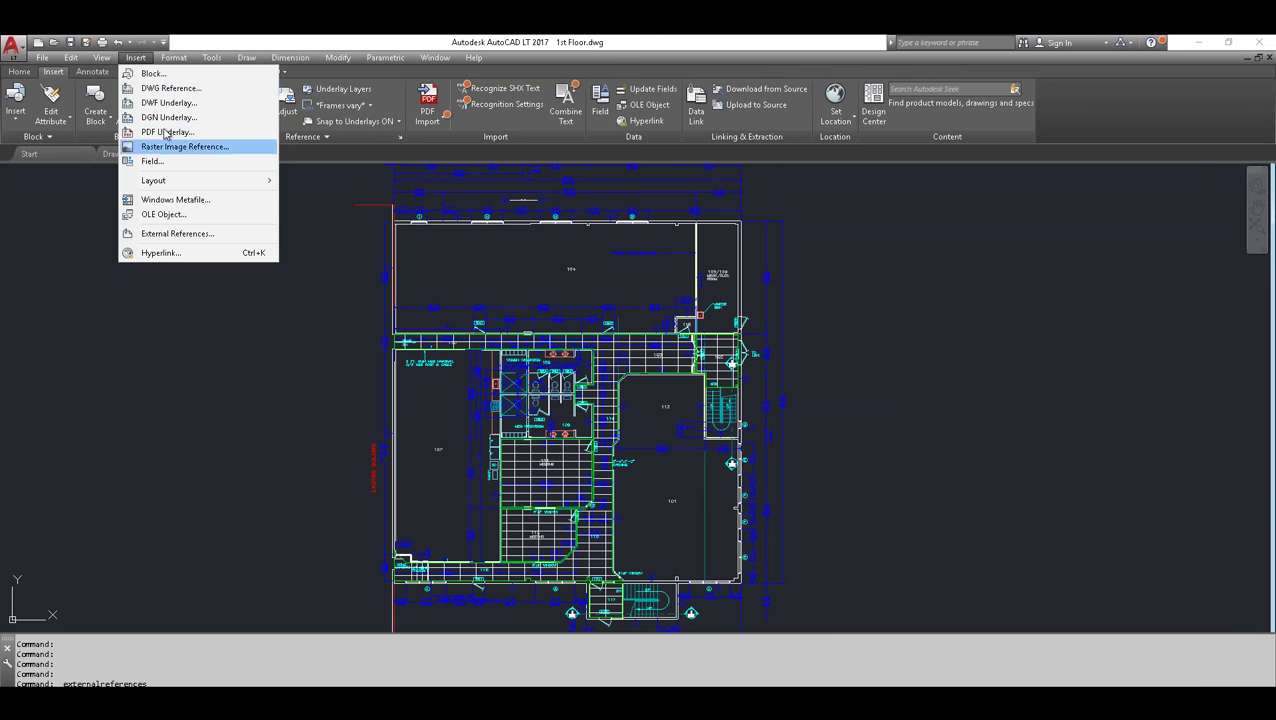
pyautogui.click(166, 236)
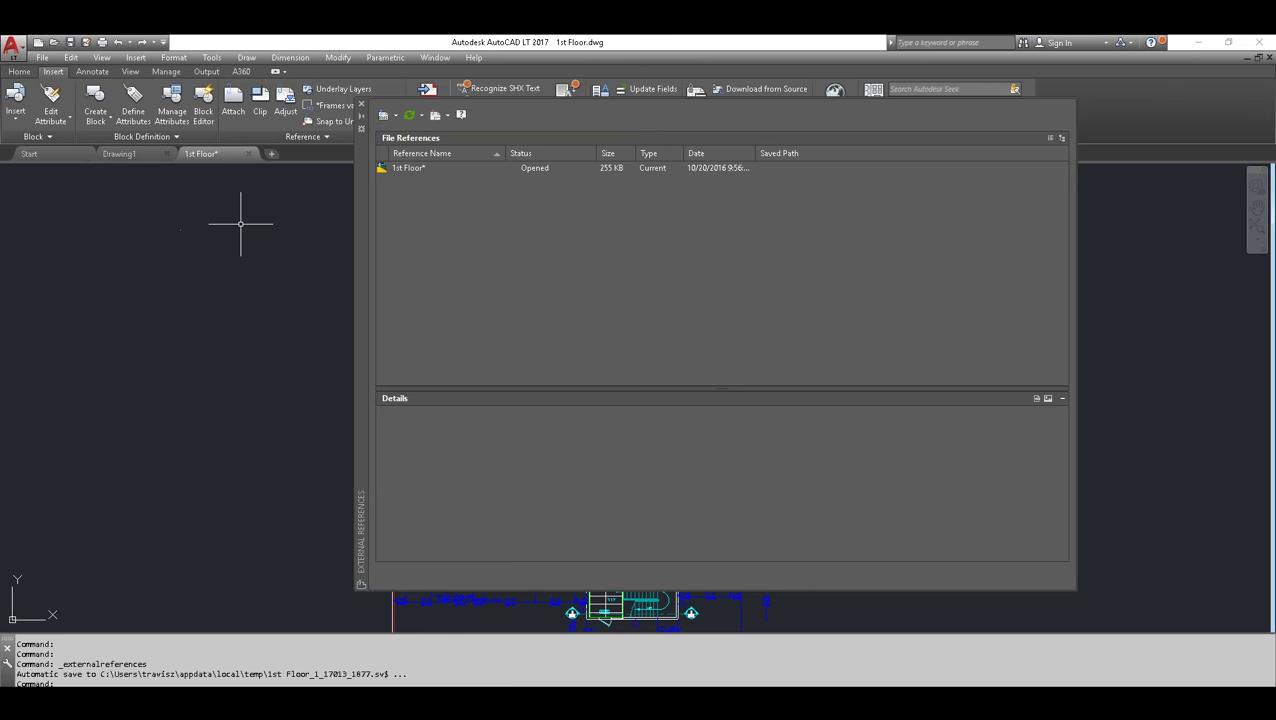
pyautogui.click(361, 106)
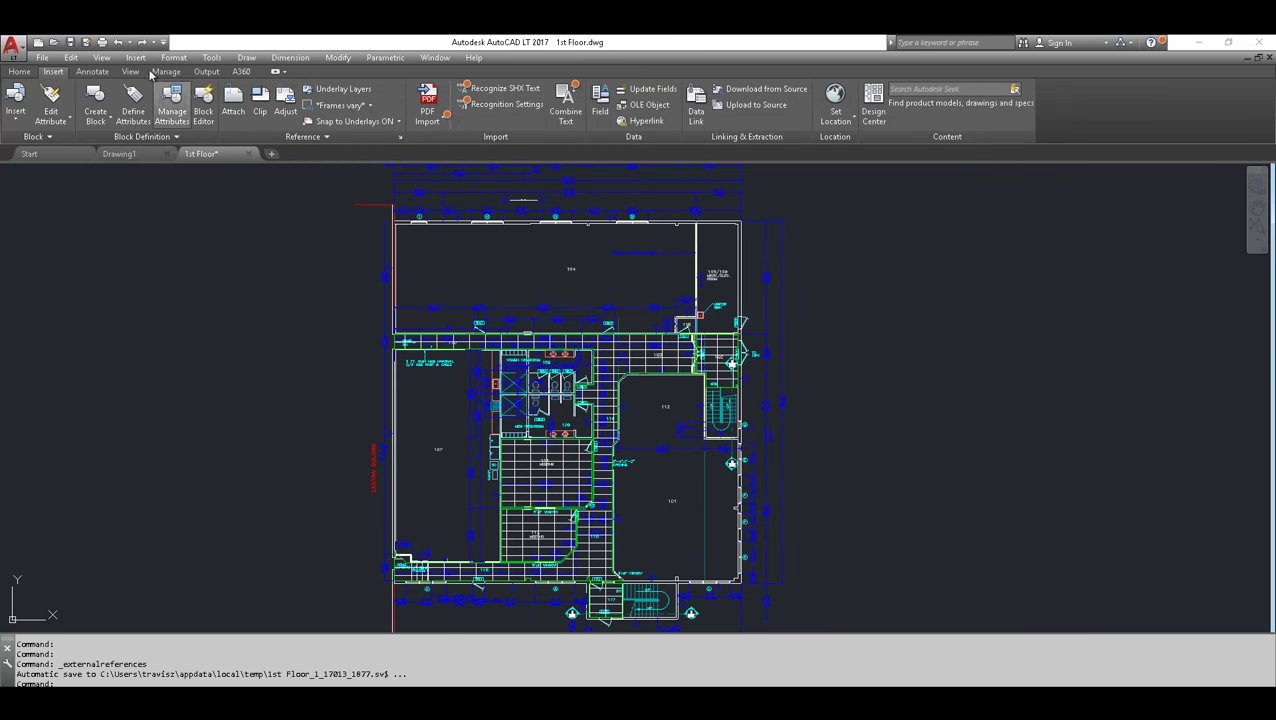
pyautogui.click(139, 59)
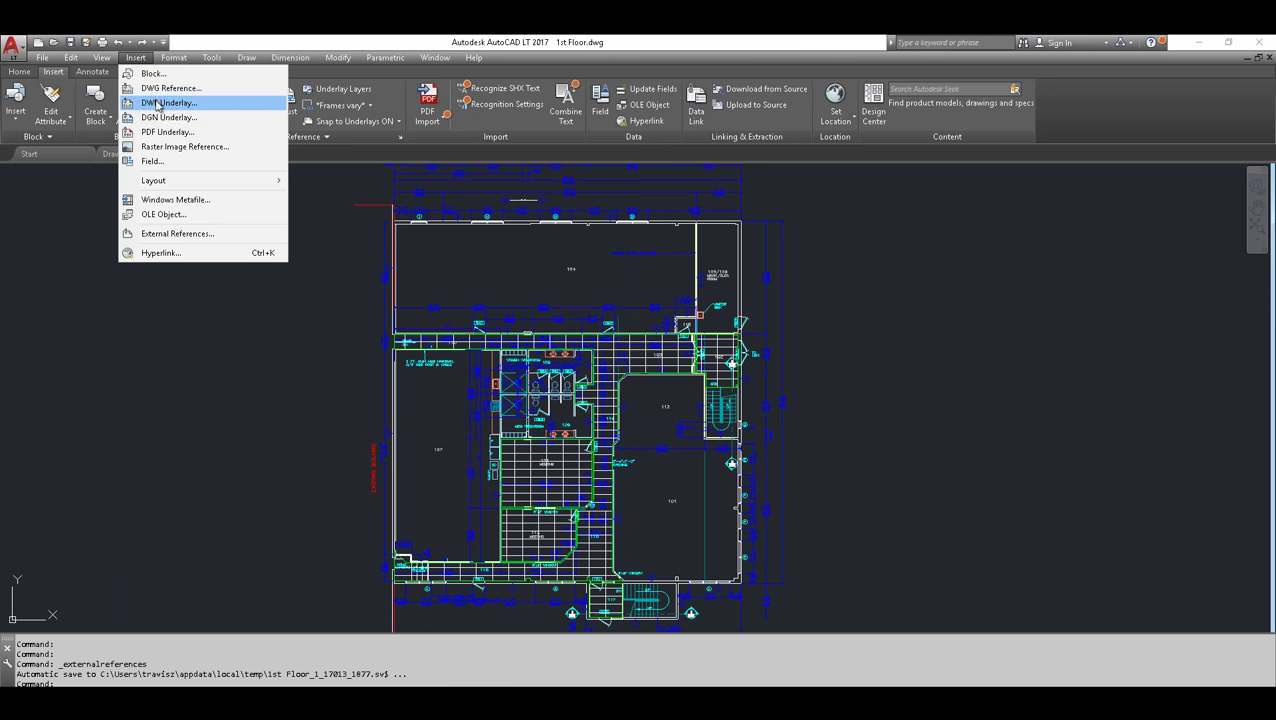
pyautogui.press('Escape')
pyautogui.click(207, 57)
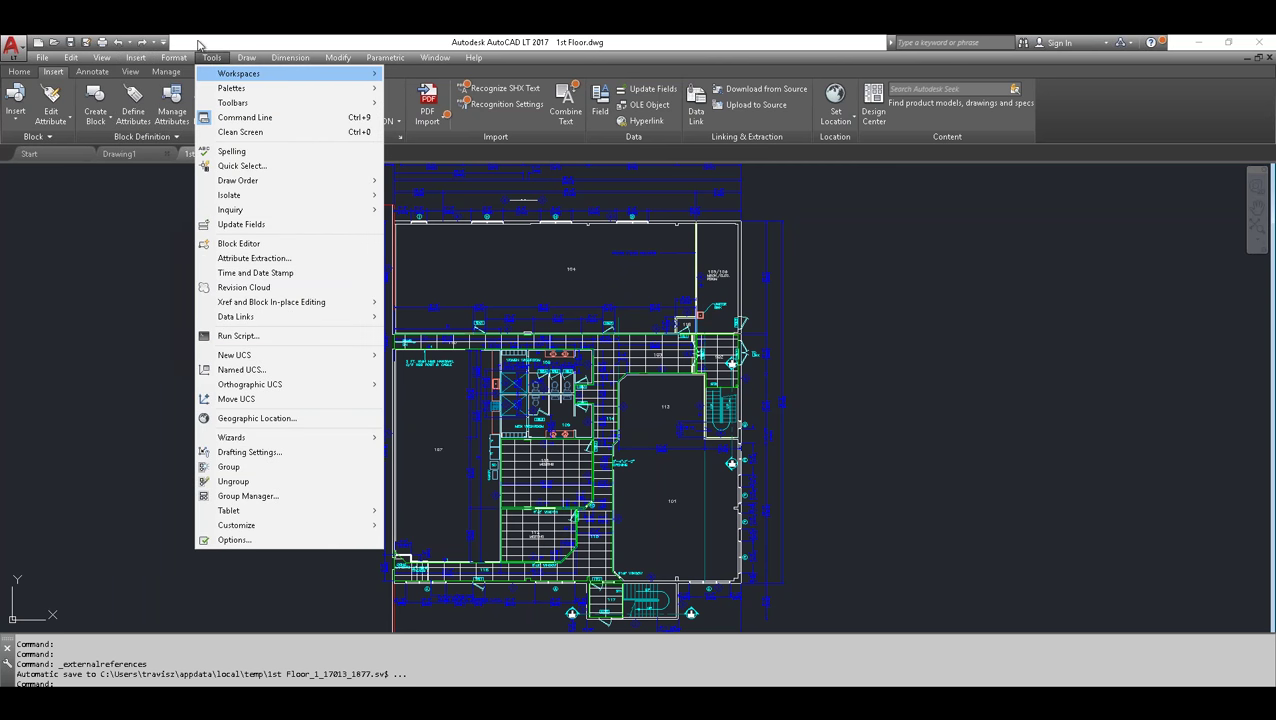
pyautogui.click(198, 44)
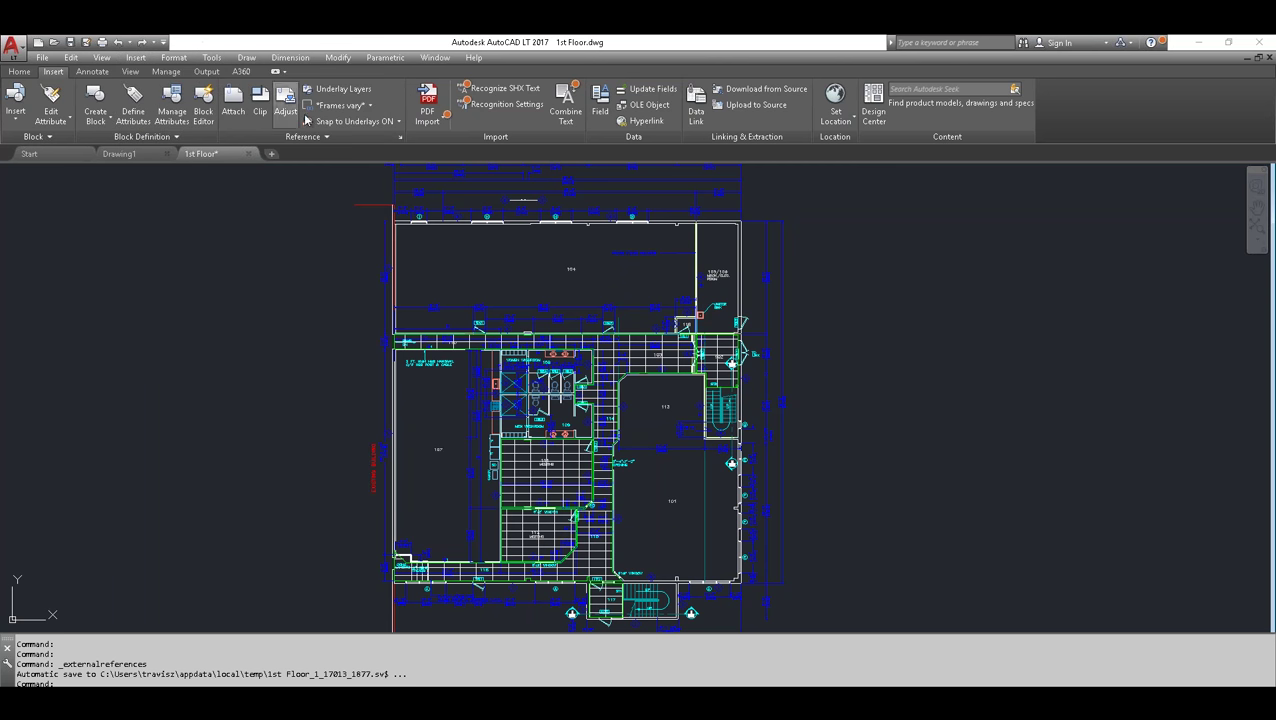
pyautogui.click(236, 104)
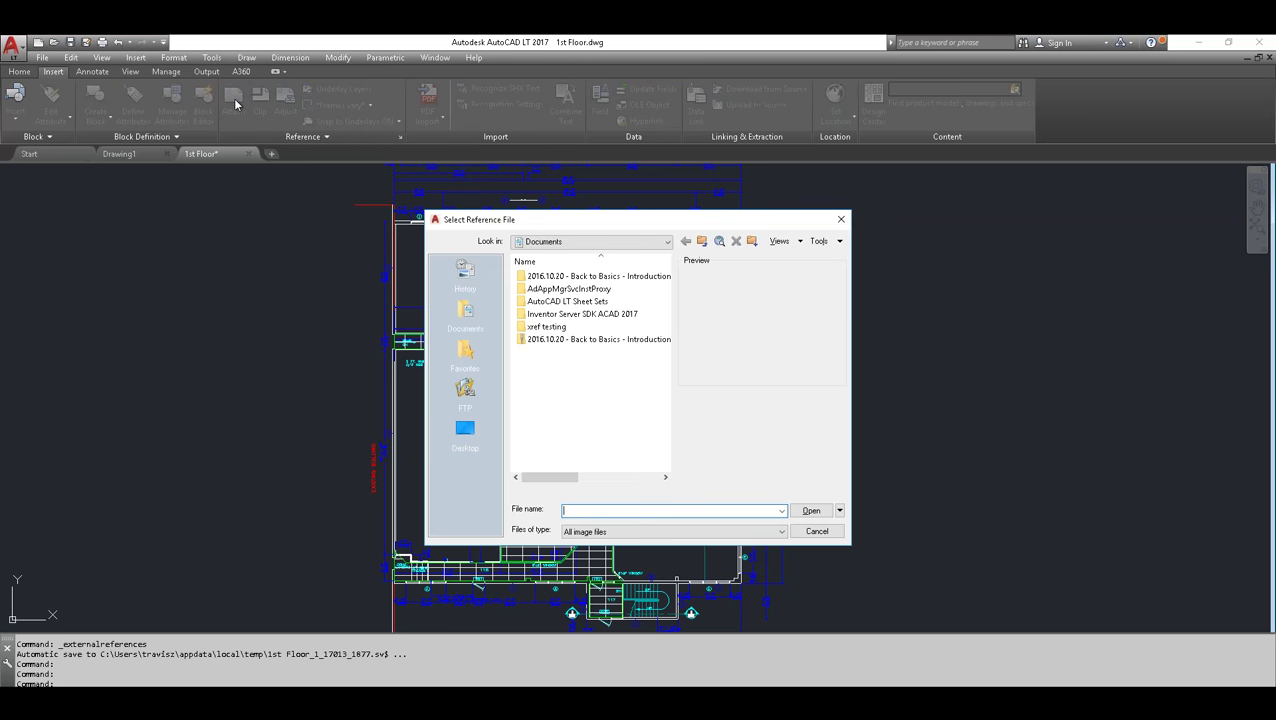
pyautogui.moveTo(589, 221); pyautogui.dragTo(601, 203)
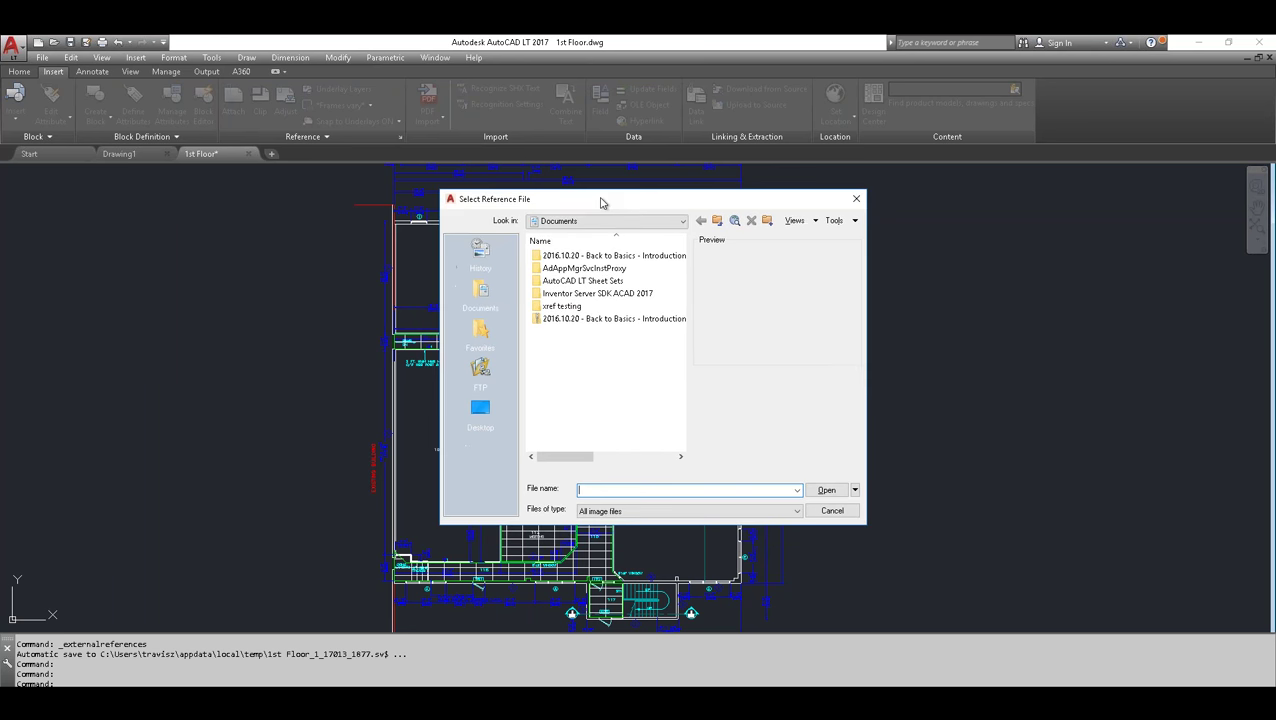
pyautogui.doubleClick(570, 256)
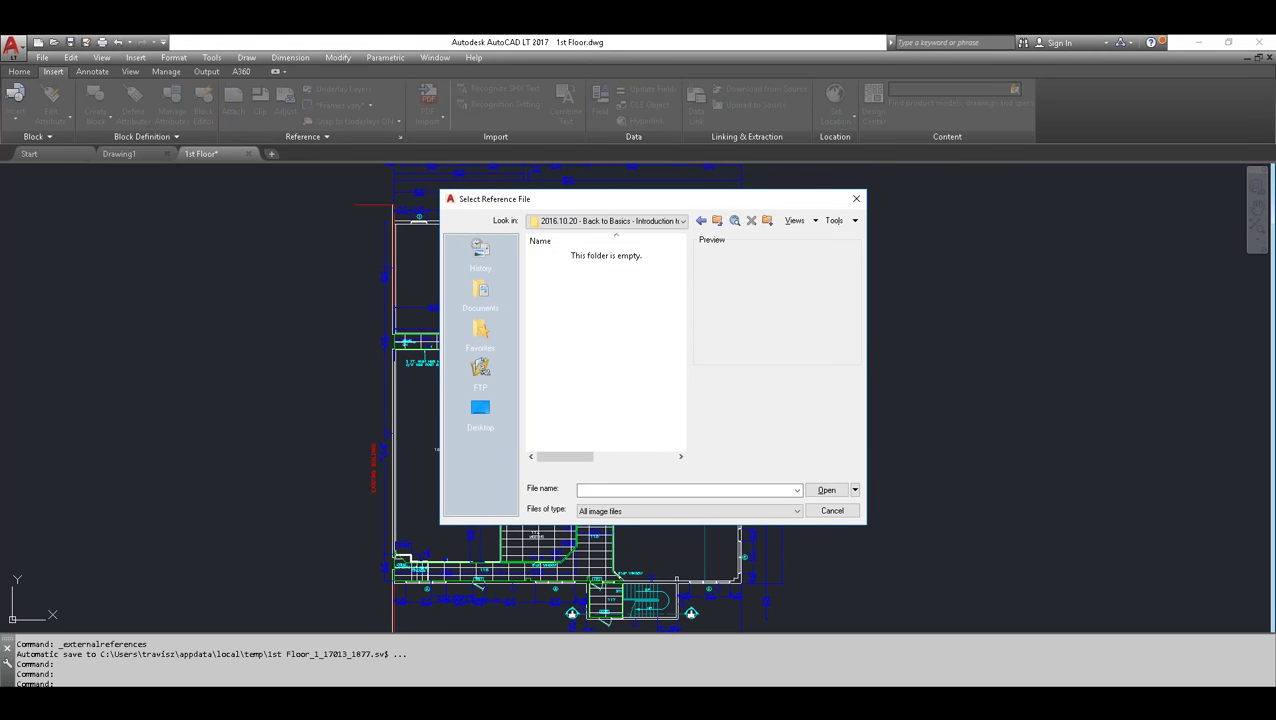
pyautogui.click(799, 513)
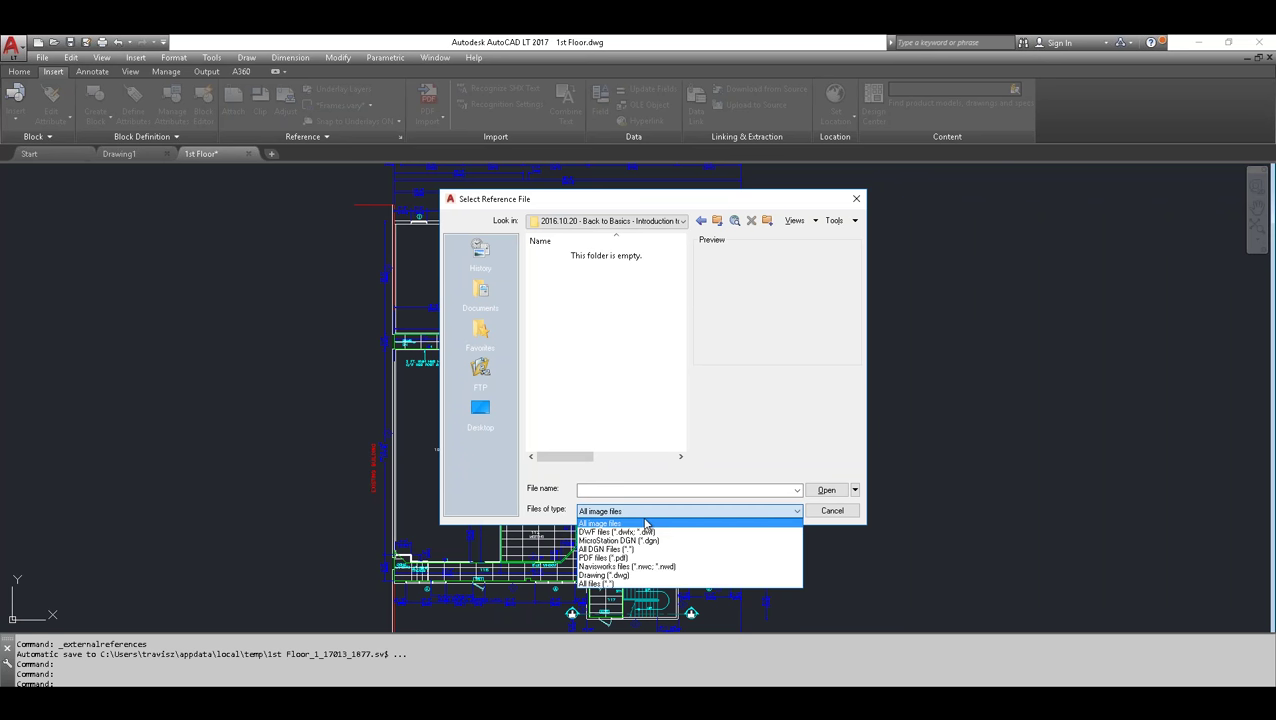
pyautogui.click(605, 575)
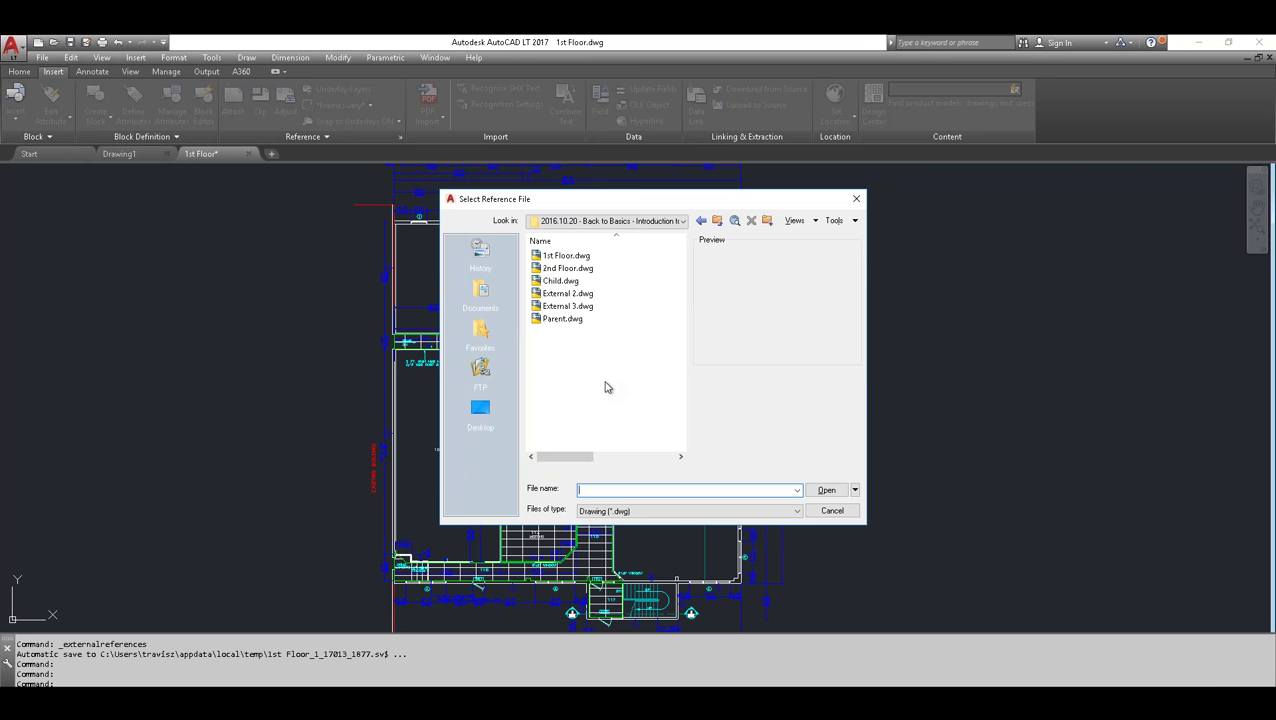
pyautogui.click(790, 515)
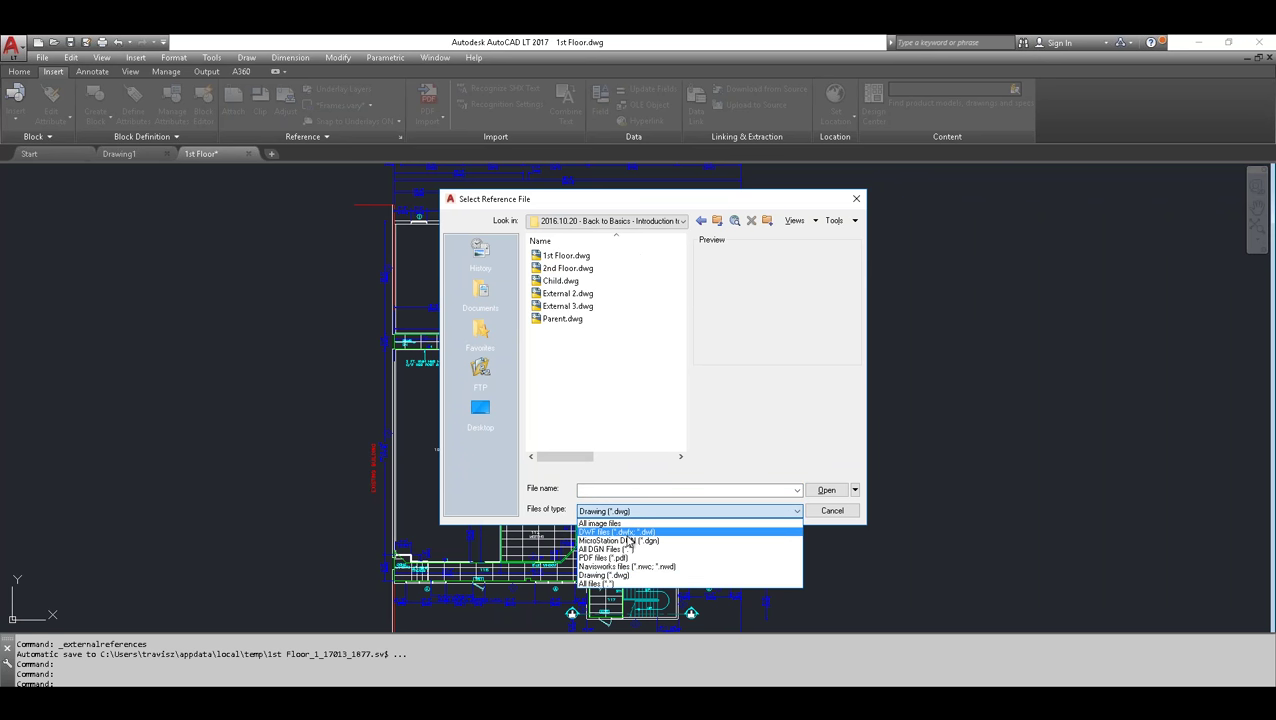
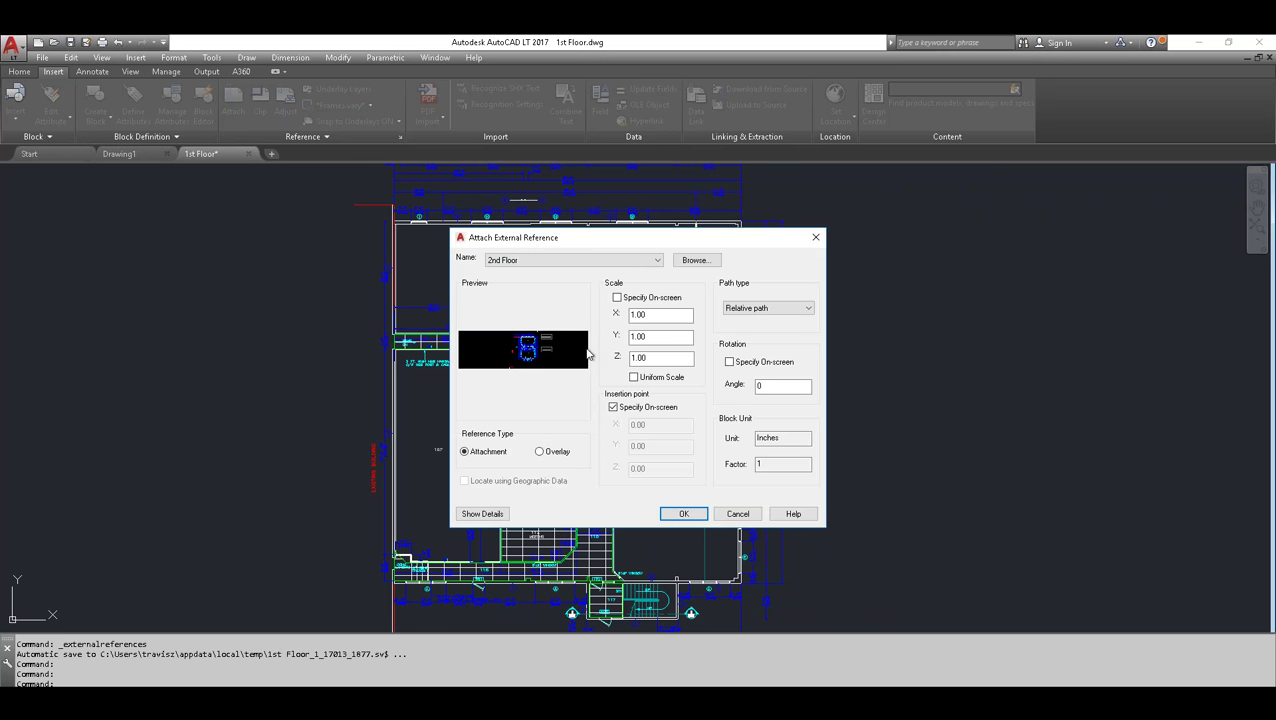
pyautogui.click(738, 513)
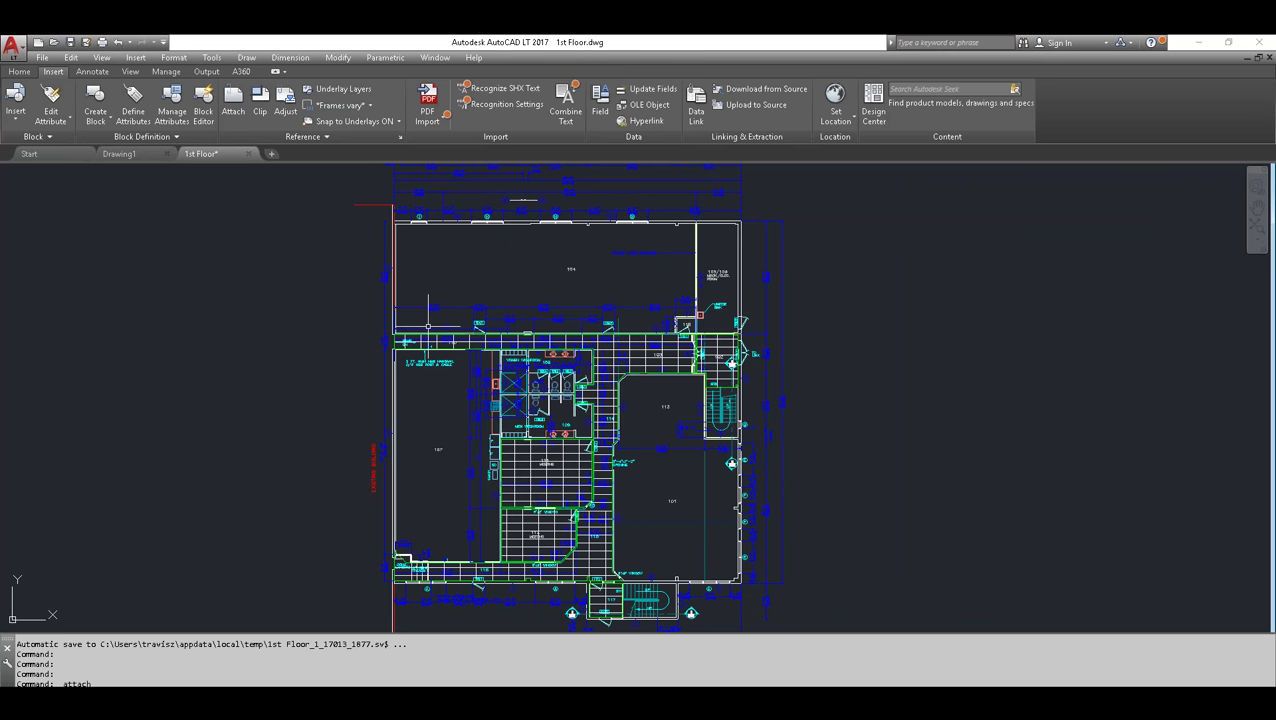
# - Review the 1st Floor drawing's layers in the Layer Properties Manager and close it
pyautogui.click(19, 71)
pyautogui.click(449, 104)
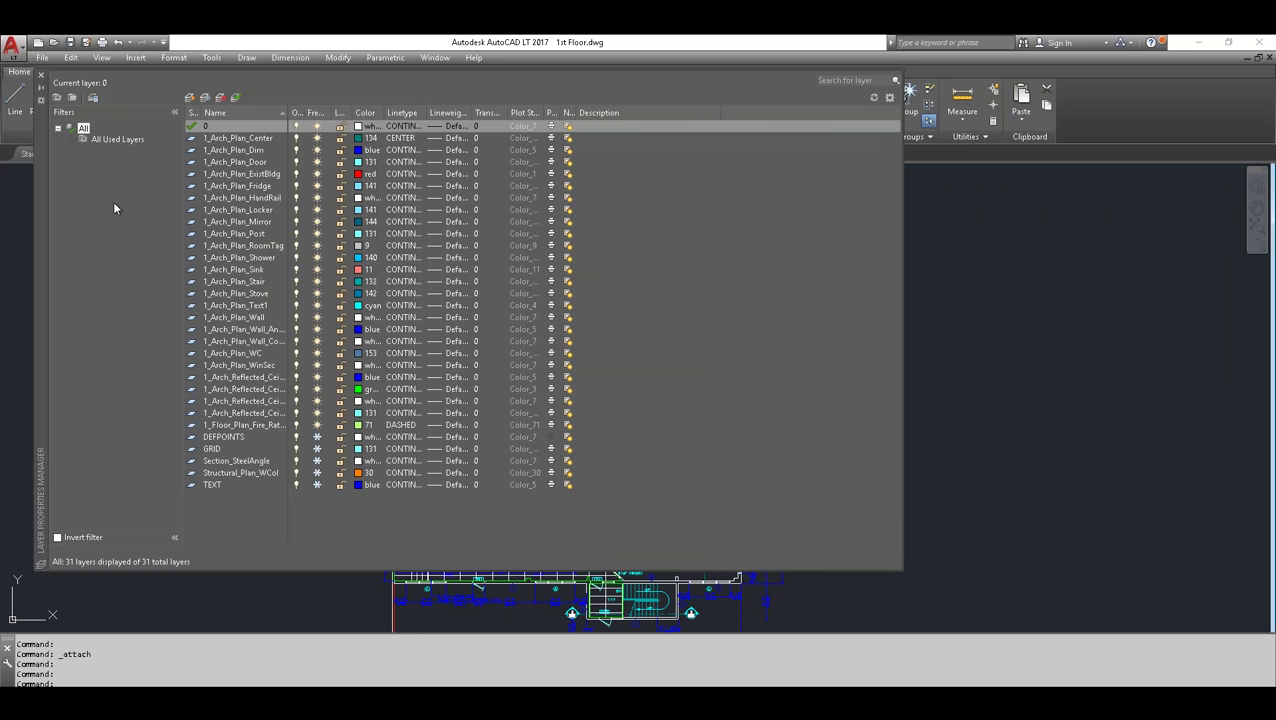
pyautogui.moveTo(43, 205); pyautogui.dragTo(178, 195)
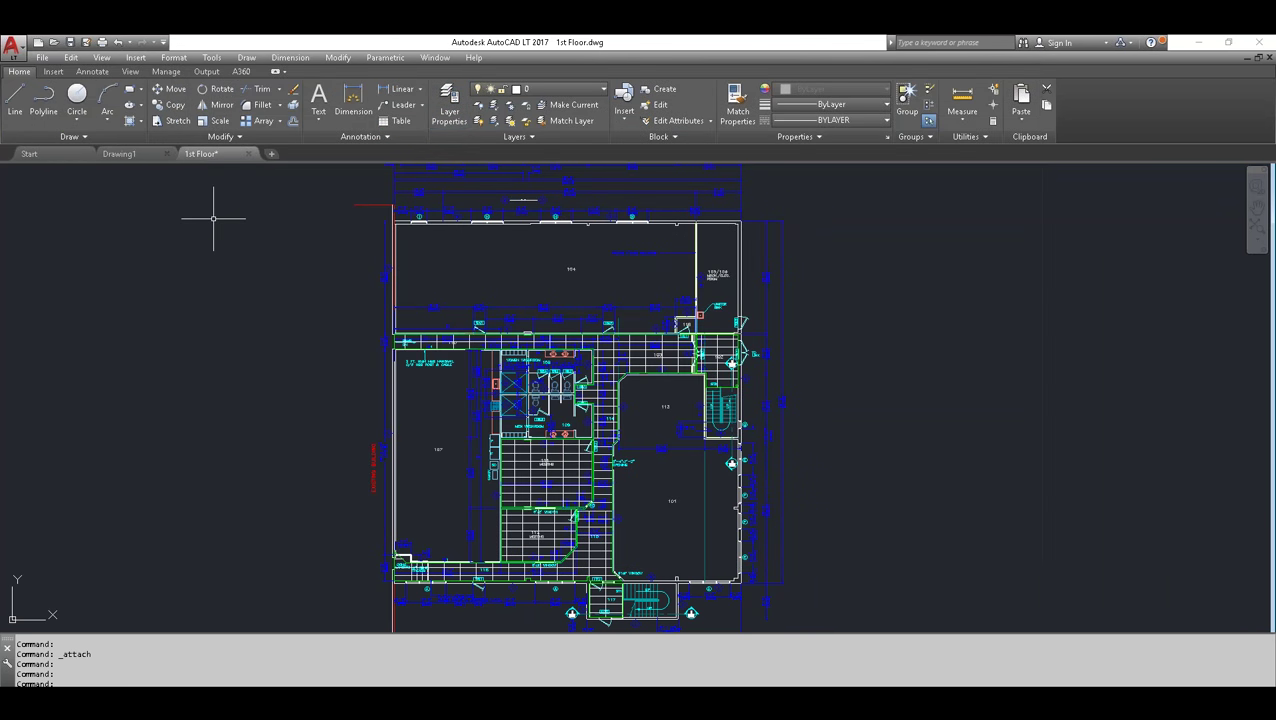
pyautogui.click(181, 76)
# - From the External References palette, start attaching a DWG and choose 2nd Floor.dwg as the reference file
pyautogui.click(54, 72)
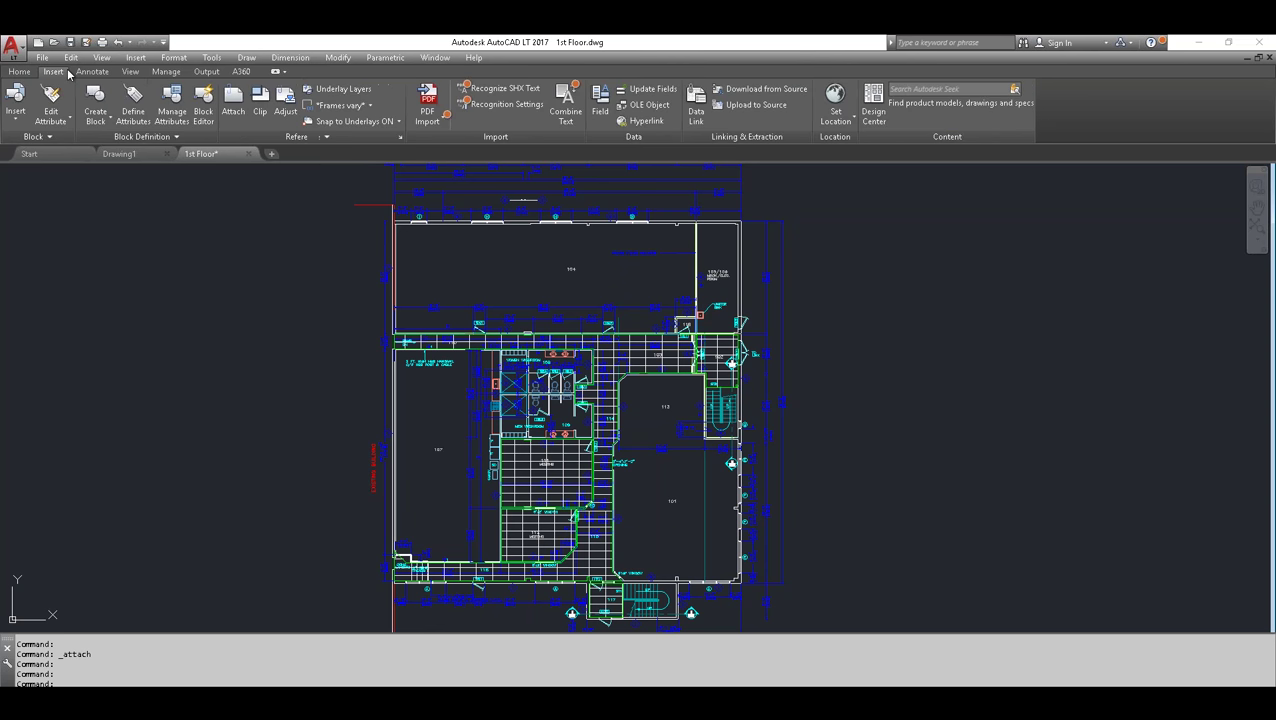
pyautogui.click(400, 137)
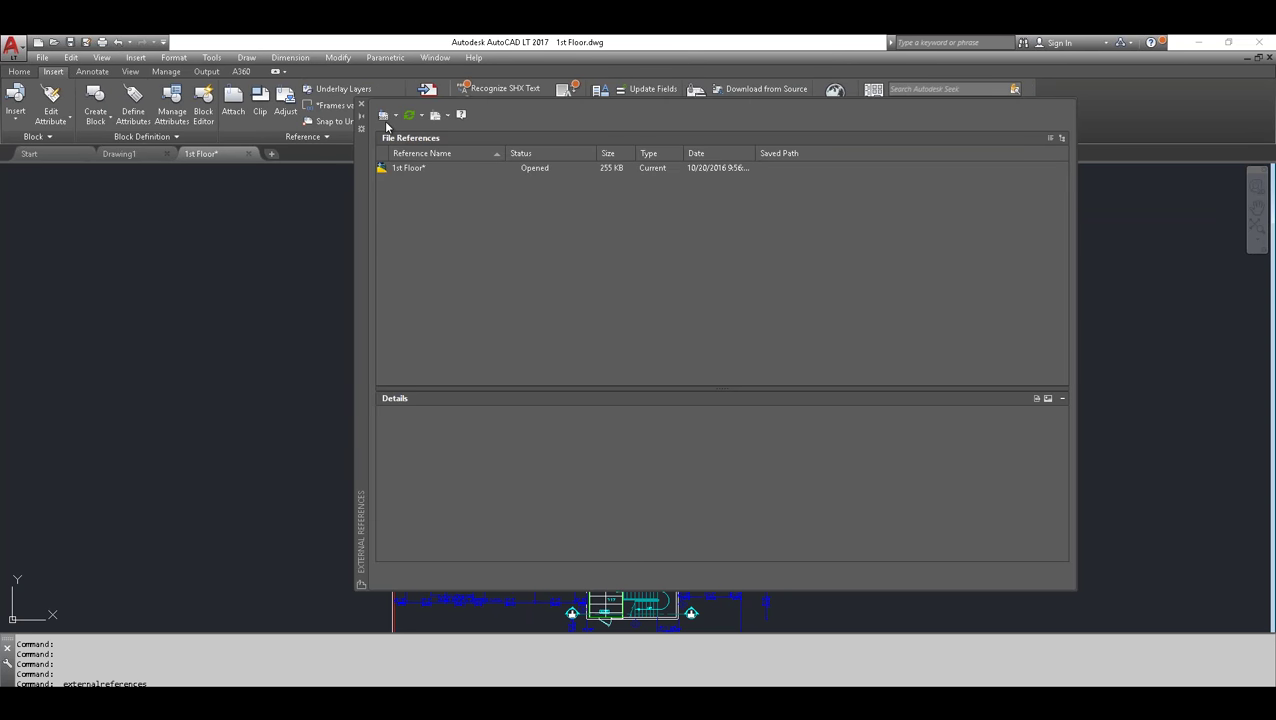
pyautogui.click(383, 115)
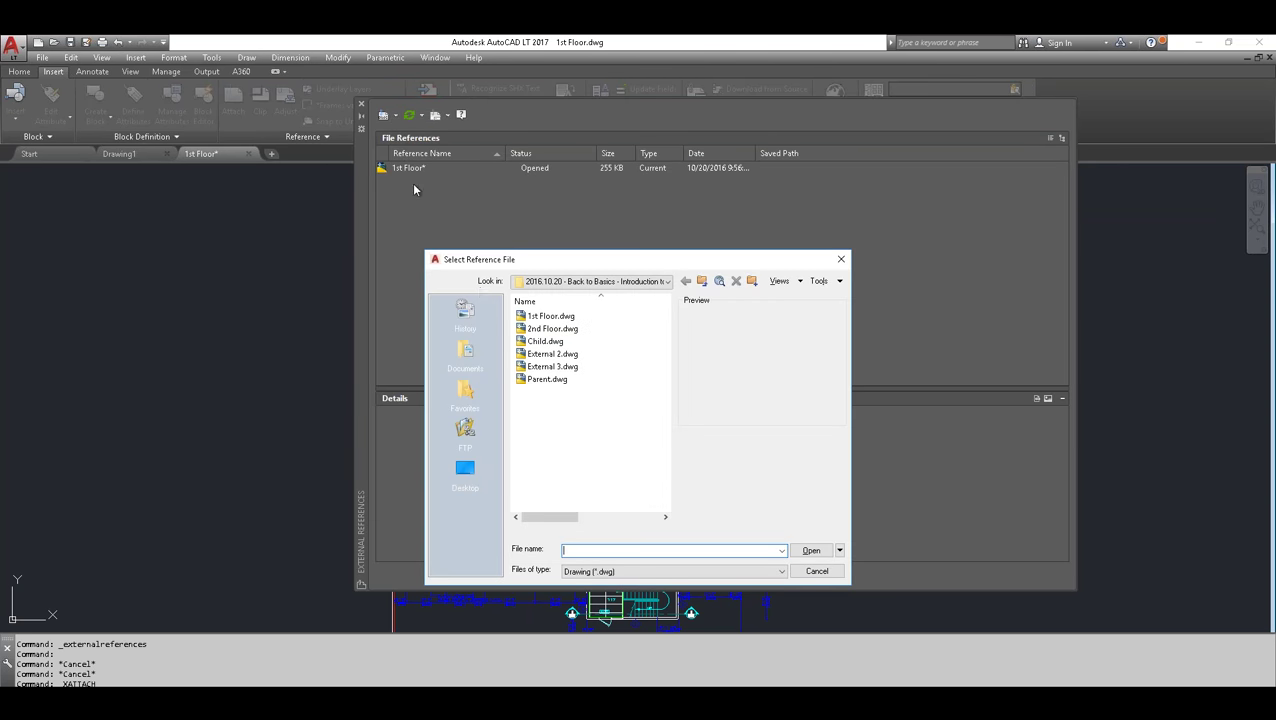
pyautogui.click(550, 329)
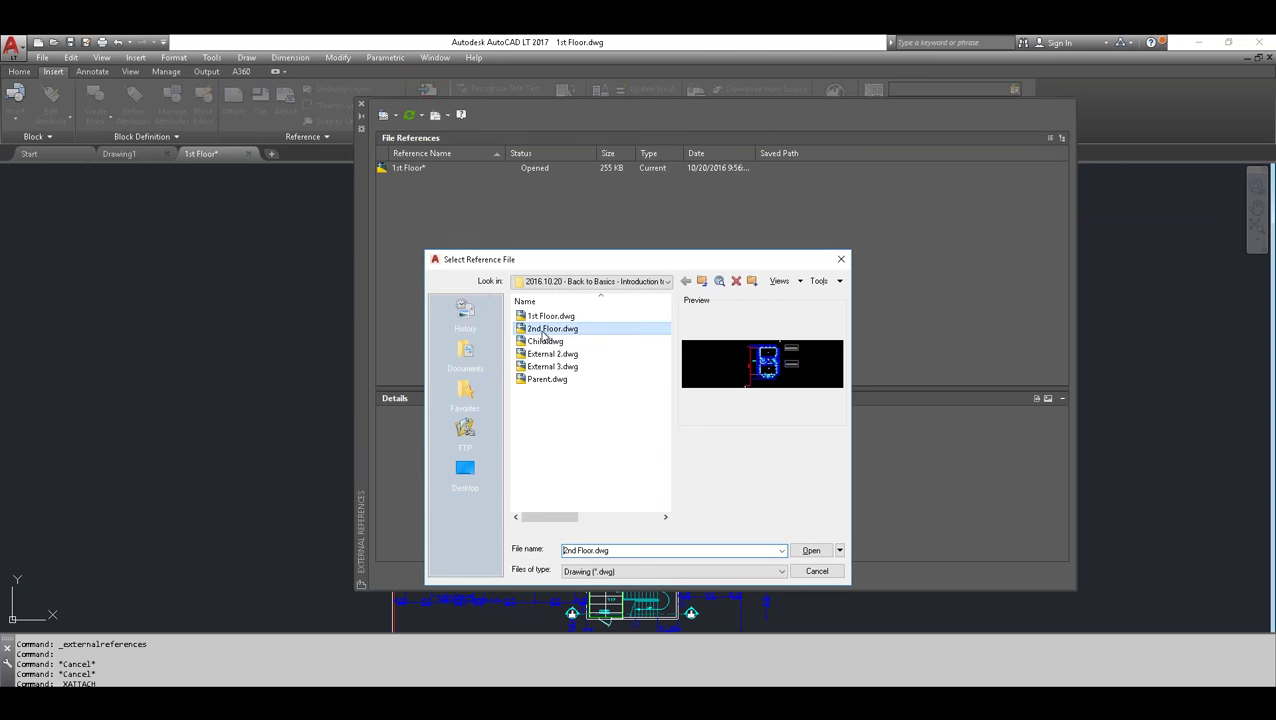
pyautogui.click(803, 549)
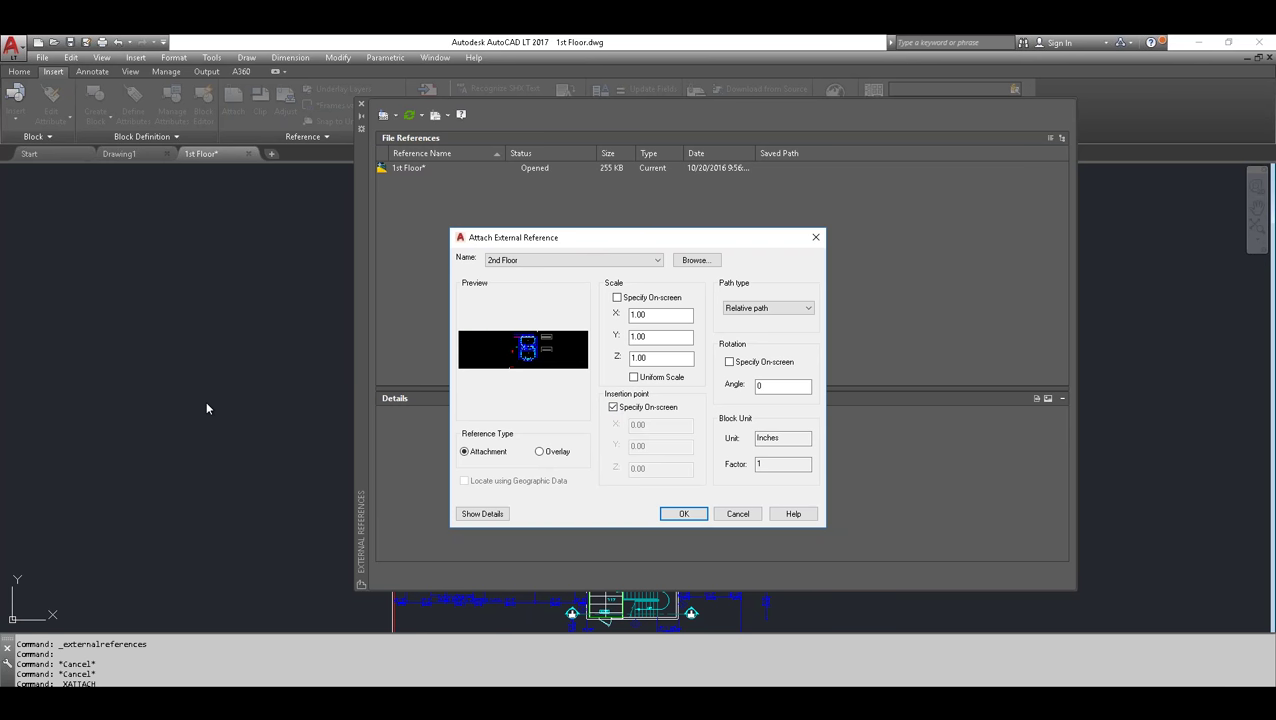
# - Attach 2nd Floor with its insertion point specified on-screen and place it over the plan, keeping the Windows color scheme and suppressing that prompt
pyautogui.click(614, 407)
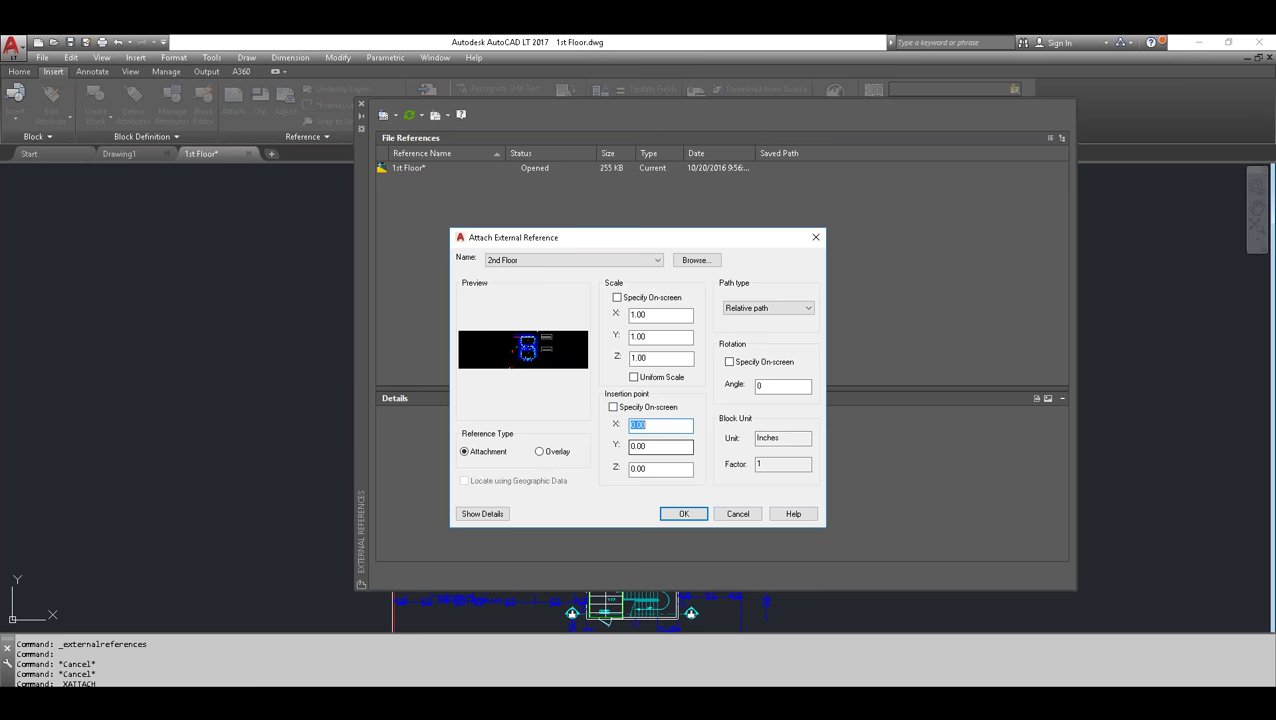
pyautogui.click(613, 407)
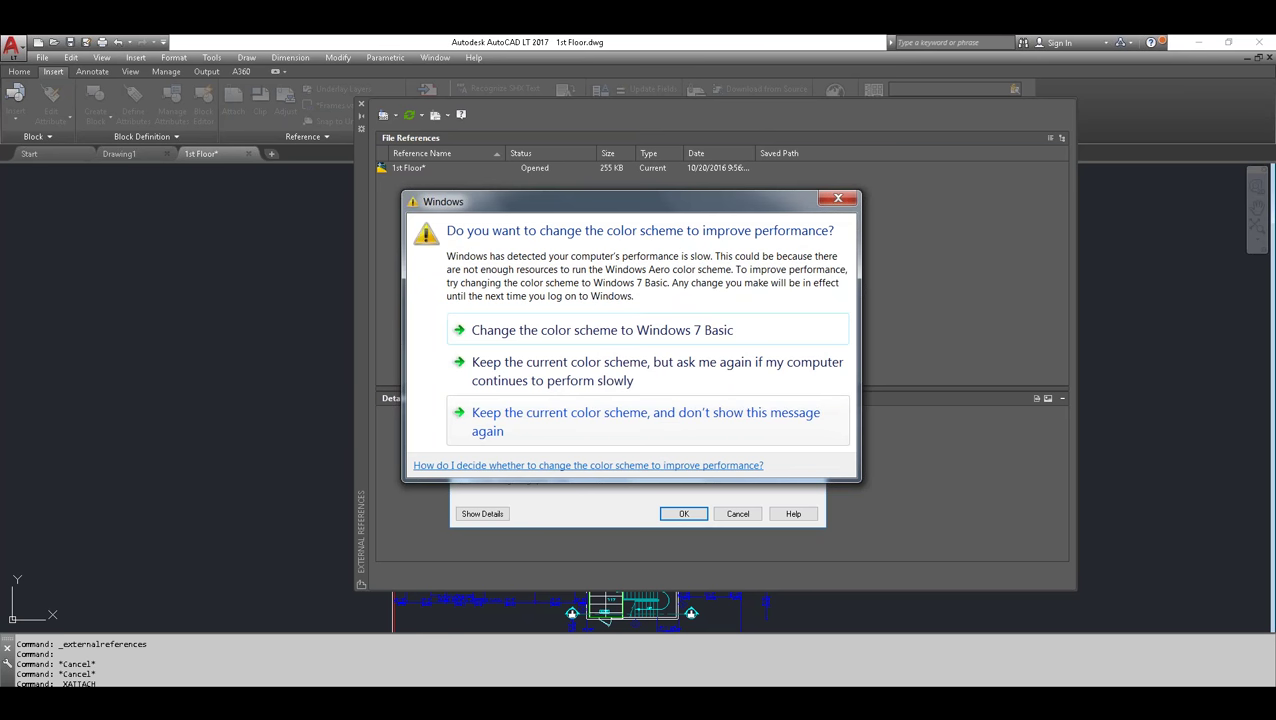
pyautogui.click(573, 422)
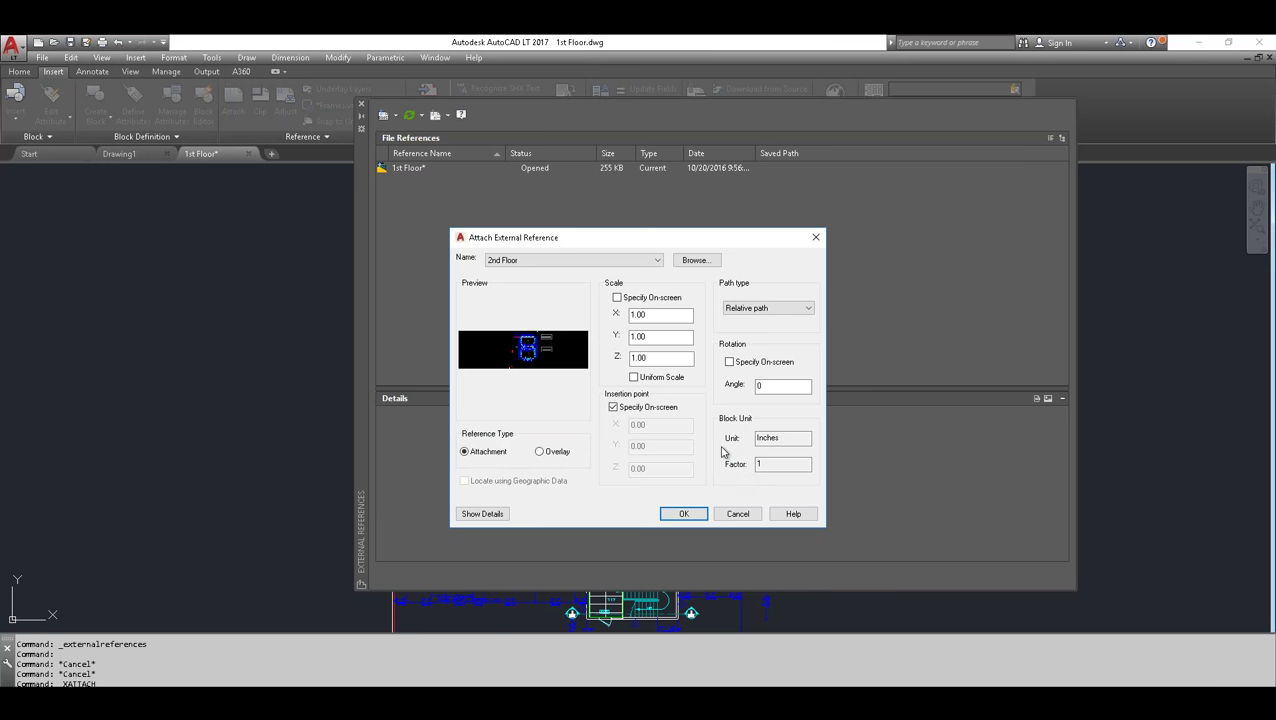
pyautogui.click(685, 513)
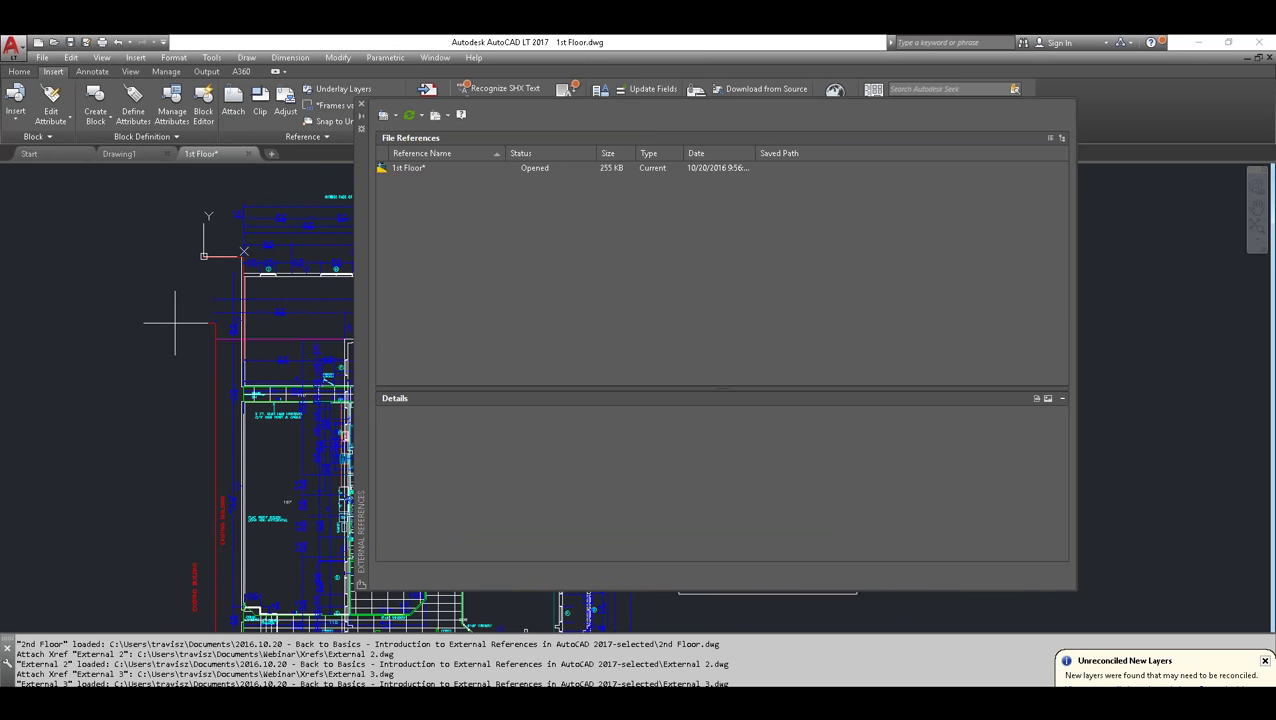
pyautogui.moveTo(177, 312); pyautogui.dragTo(186, 366, button='middle')
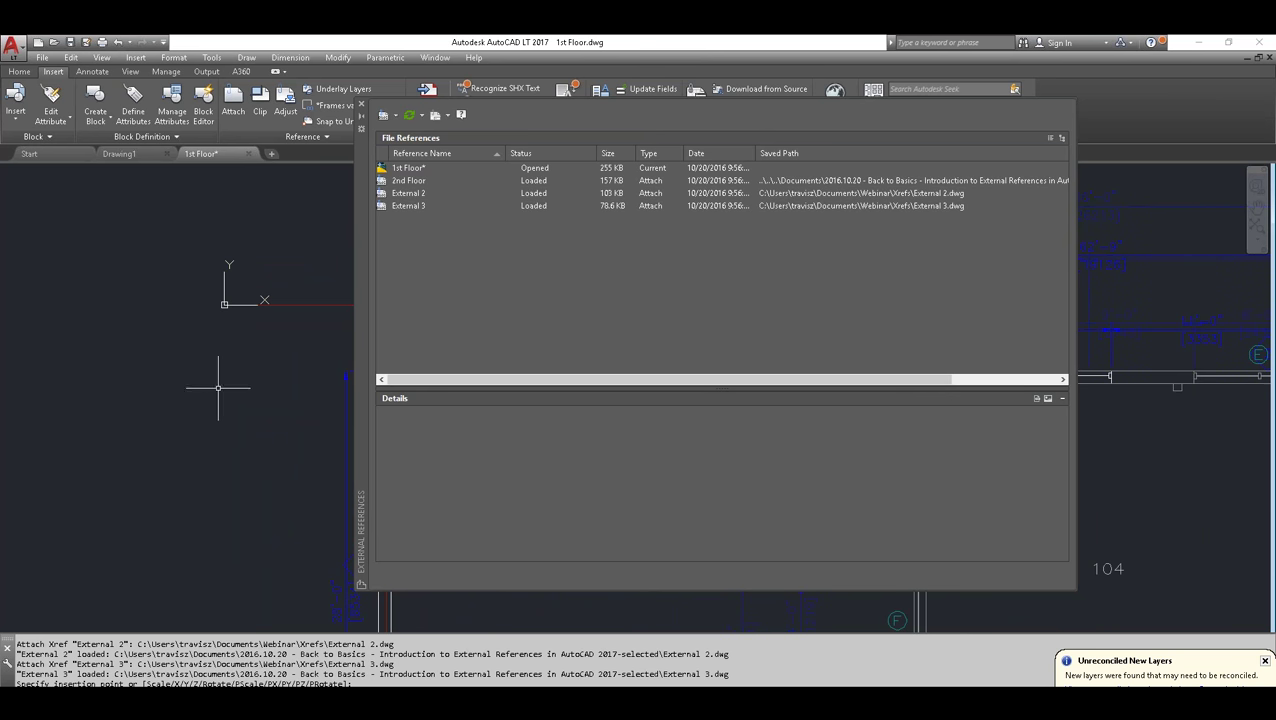
# - Examine the reference details of 1st Floor, 2nd Floor, External 2 and External 3, and close the External References palette
pyautogui.click(405, 169)
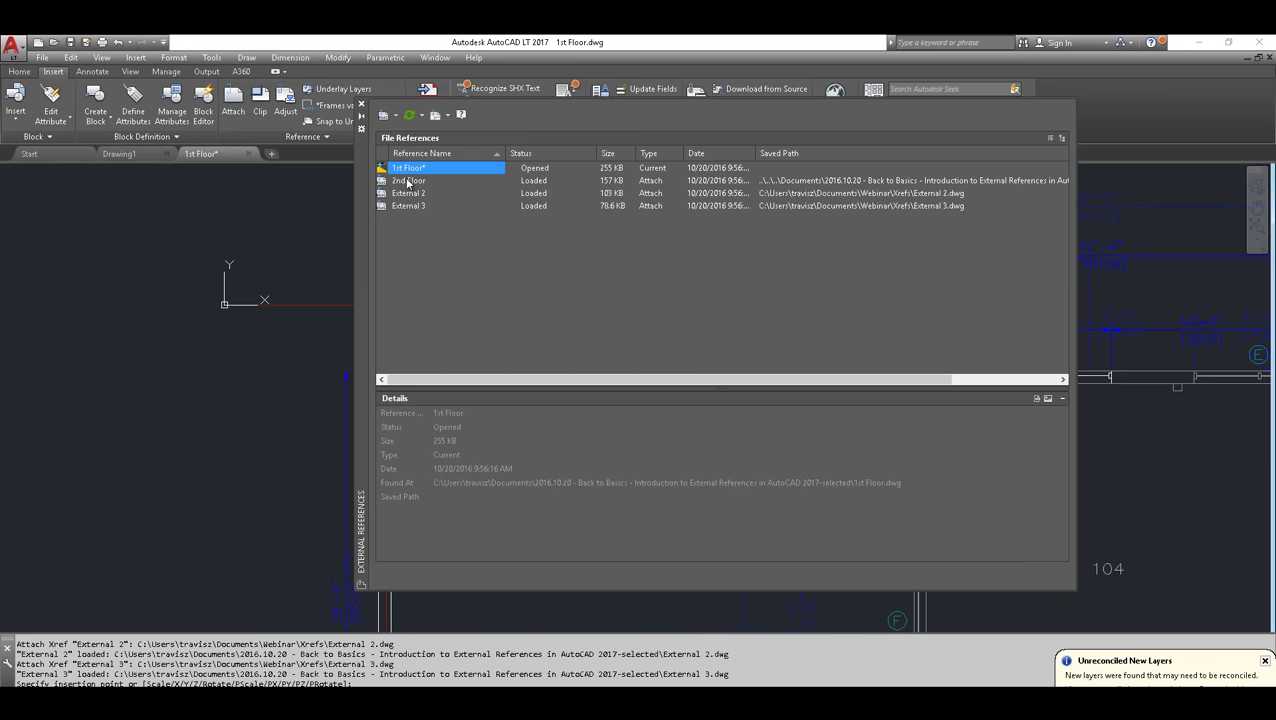
pyautogui.click(408, 182)
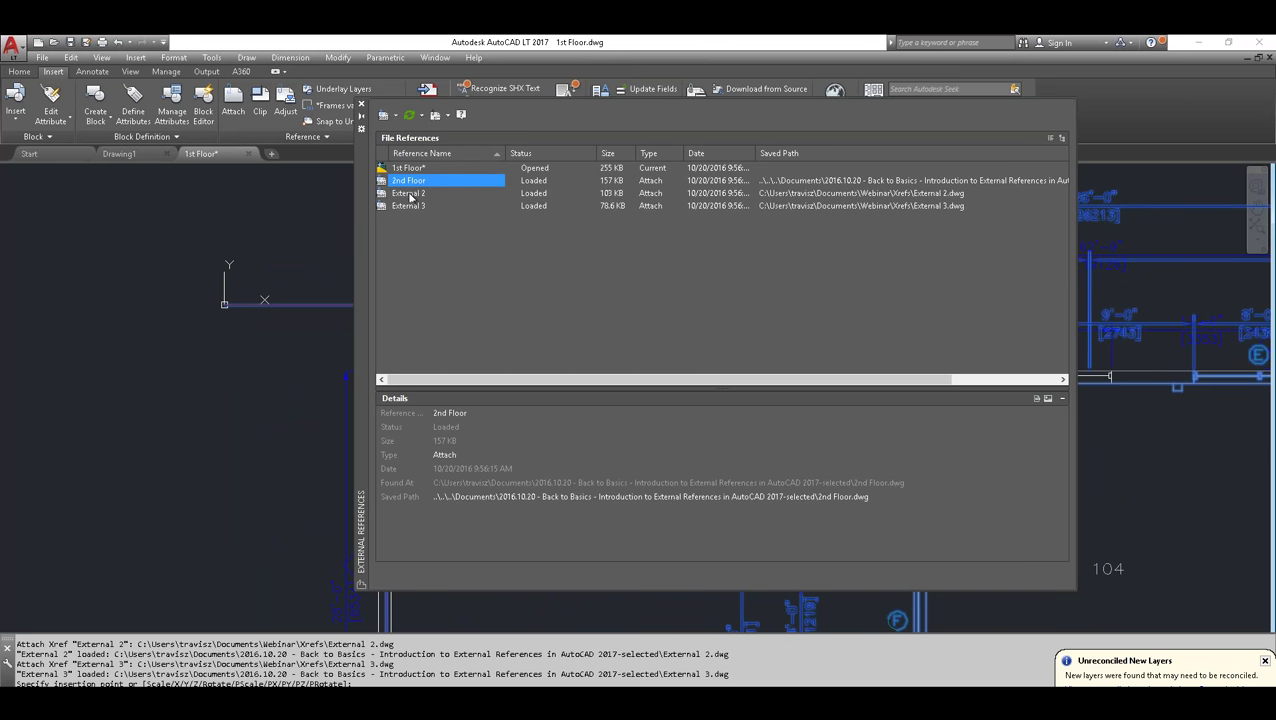
pyautogui.click(409, 193)
pyautogui.click(410, 205)
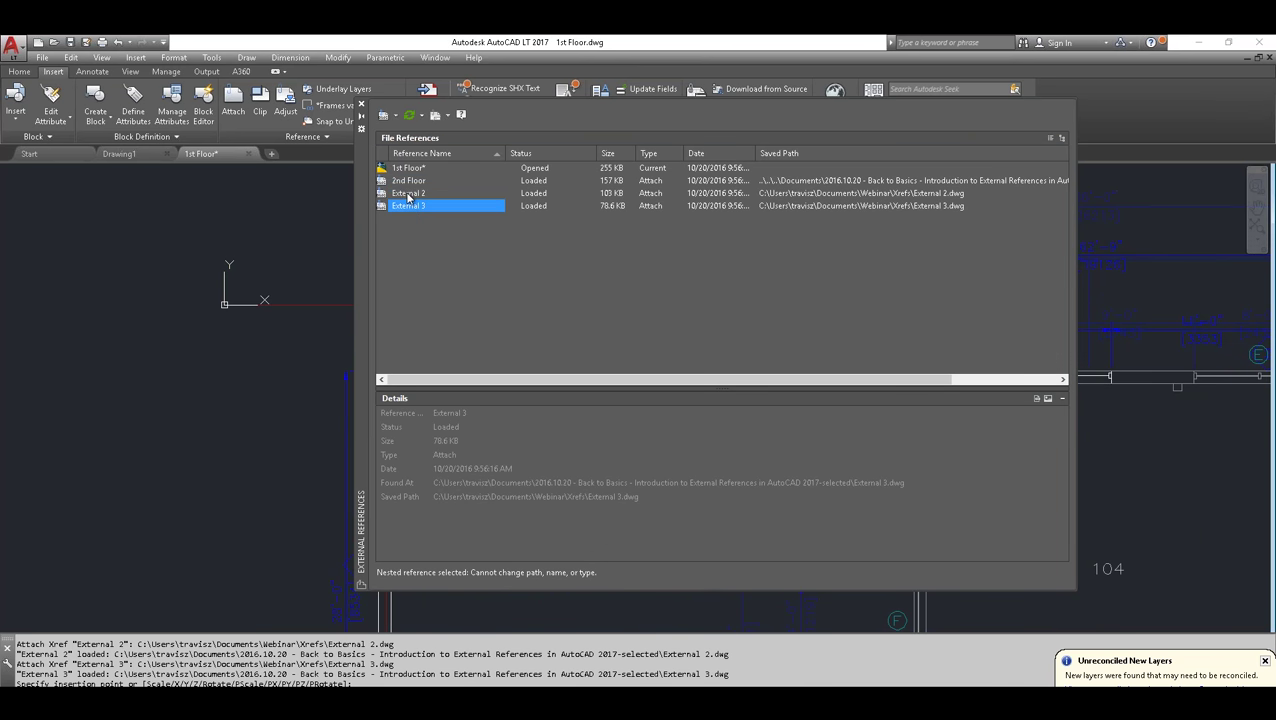
pyautogui.click(408, 194)
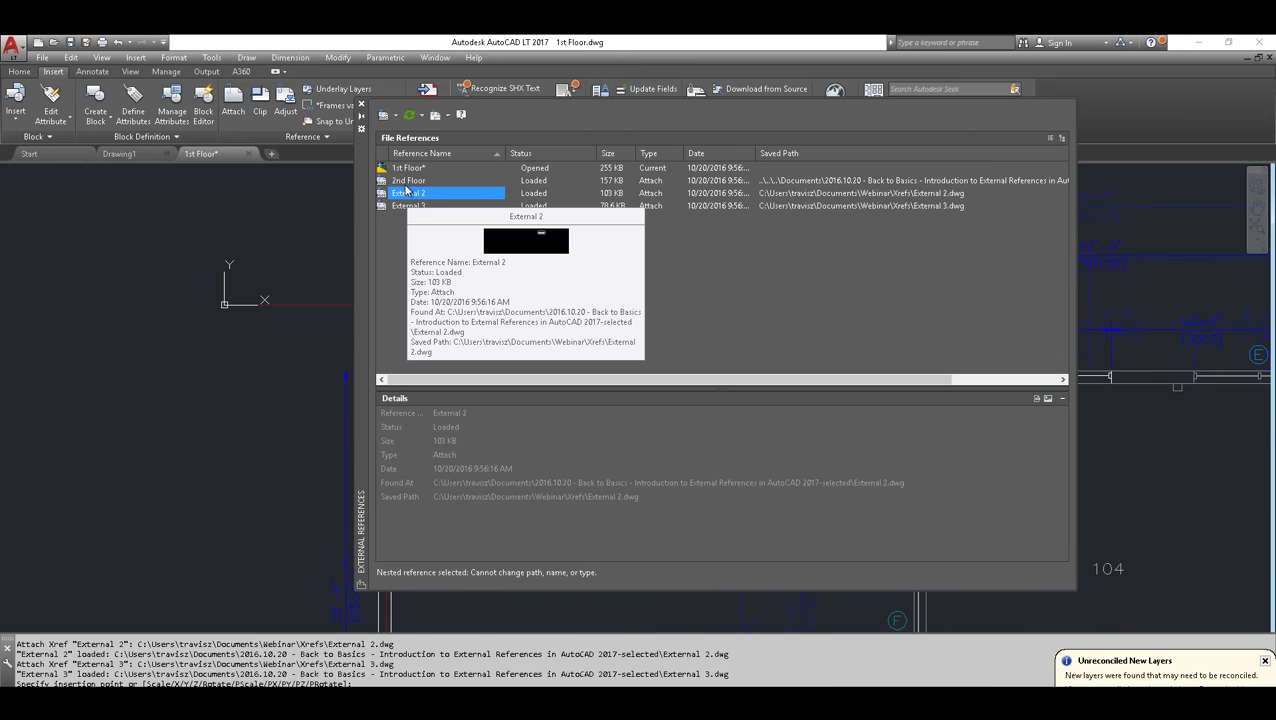
pyautogui.click(405, 182)
pyautogui.moveTo(404, 185)
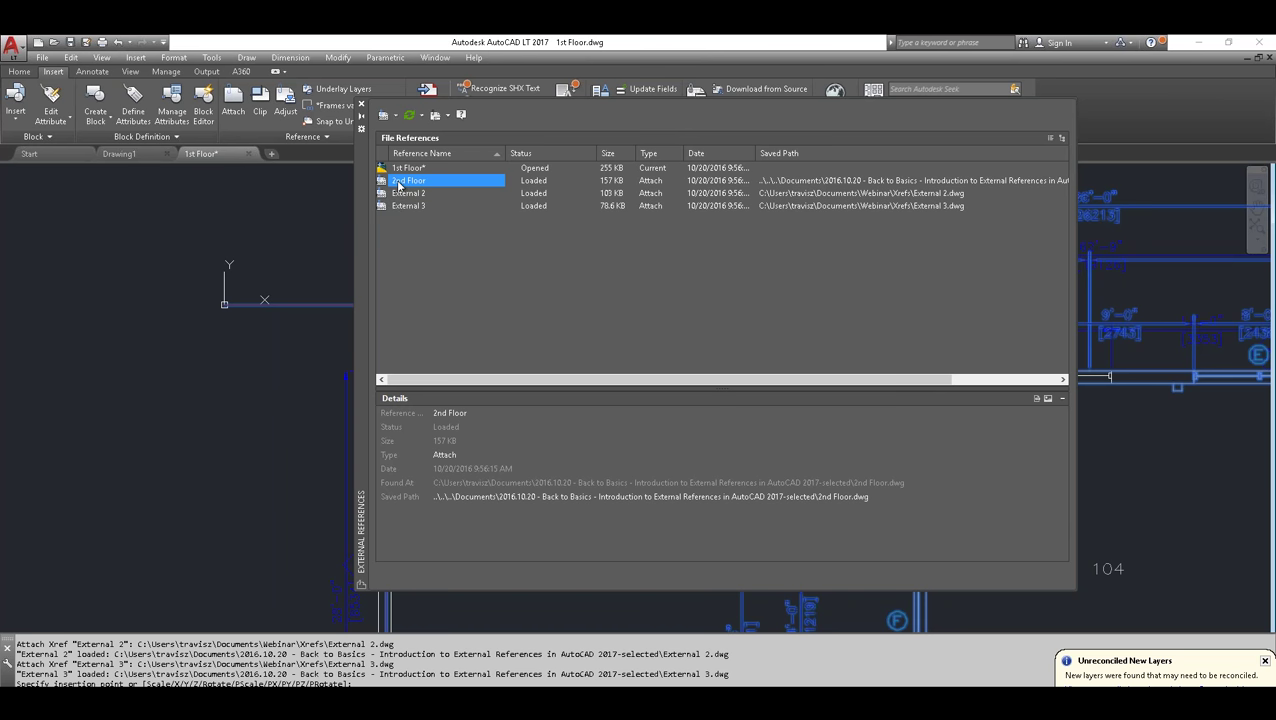
pyautogui.click(361, 104)
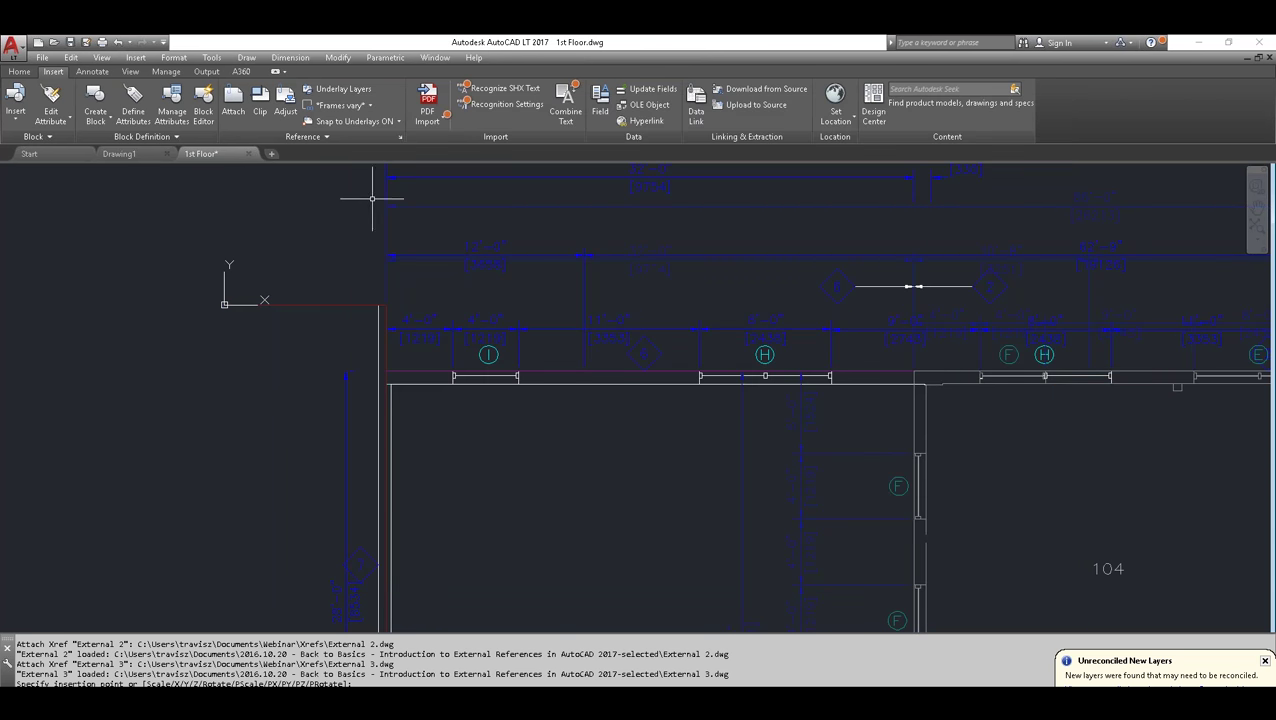
# - Widen the Name column in the Layer Properties Manager and compare the host drawing's layers with those from the attached references
pyautogui.click(20, 73)
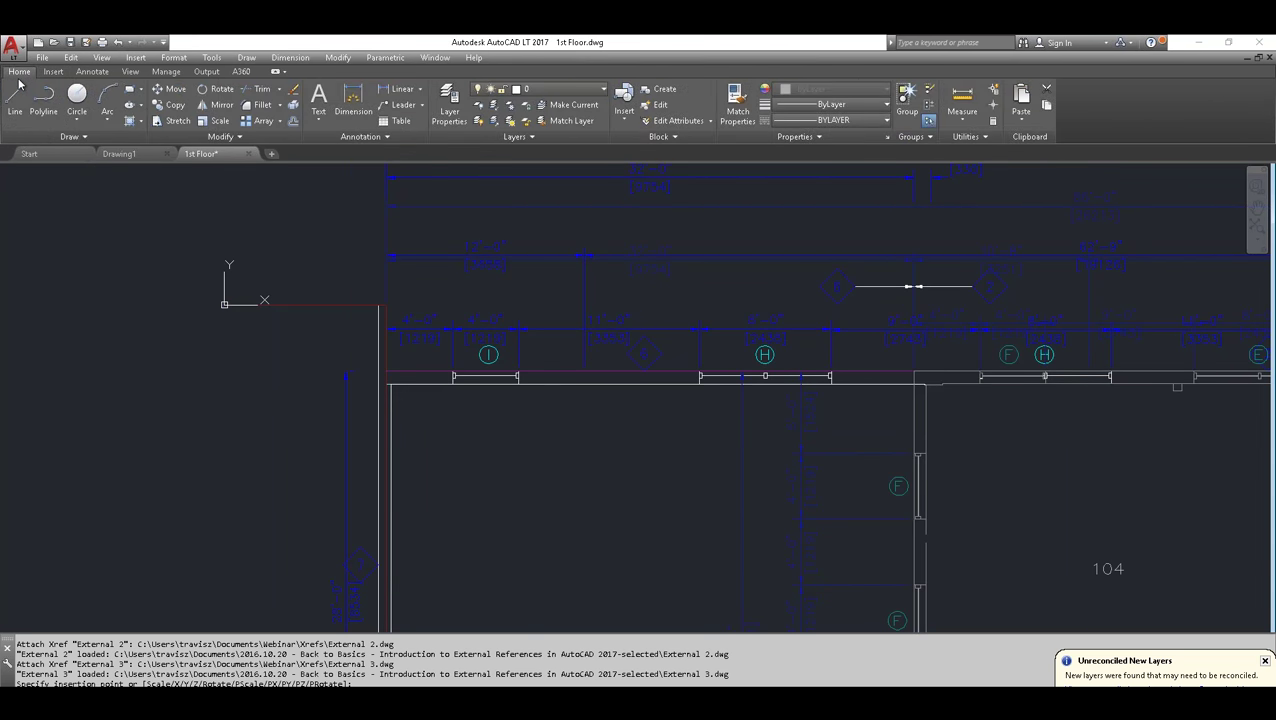
pyautogui.click(445, 107)
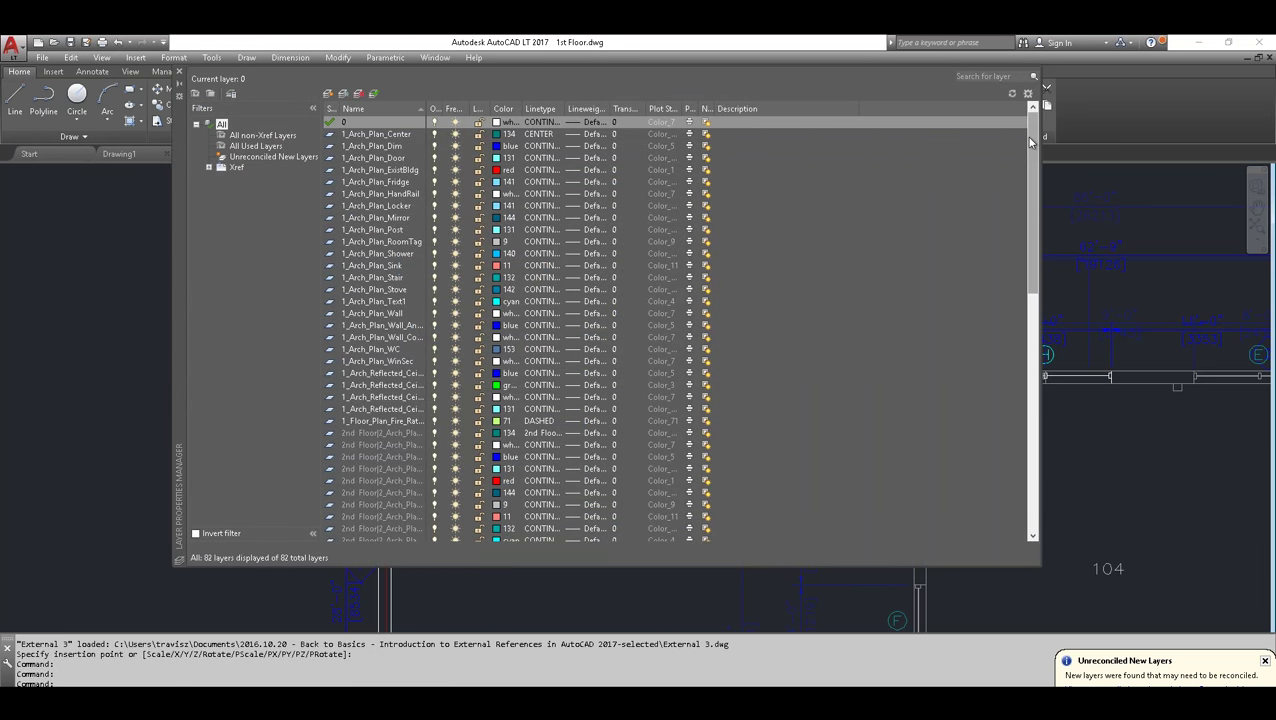
pyautogui.moveTo(1030, 144); pyautogui.dragTo(1020, 207)
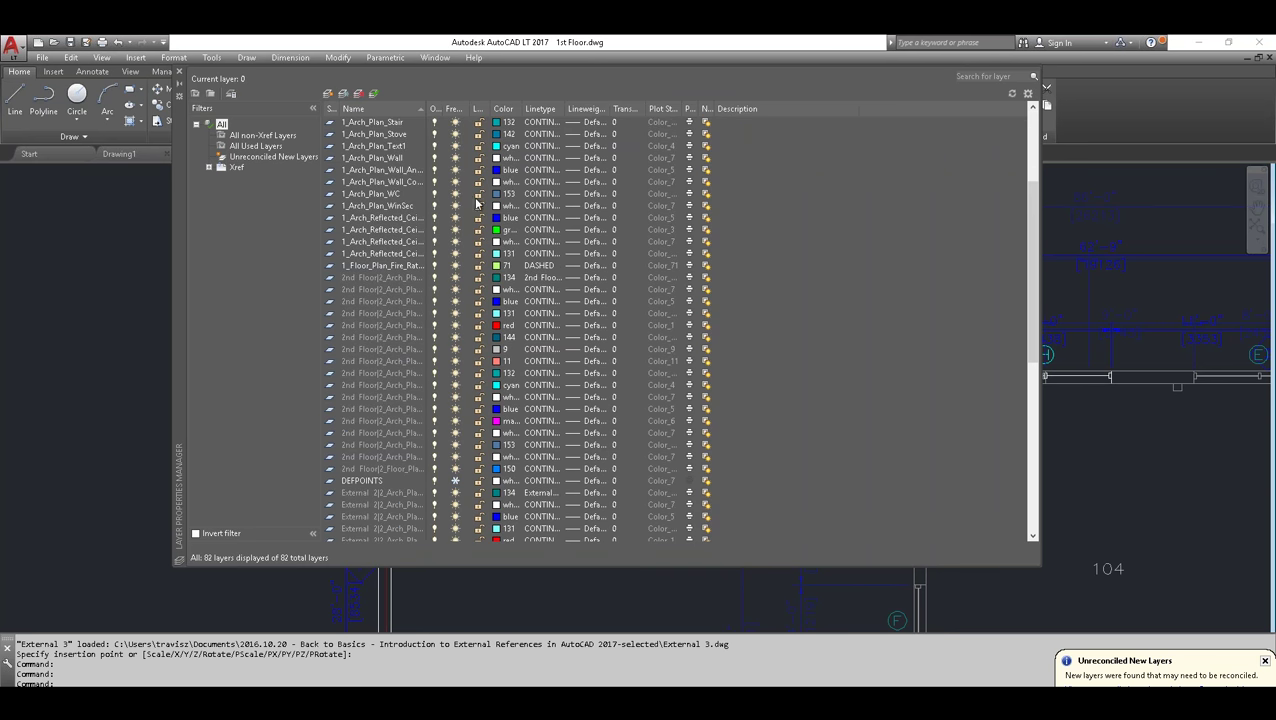
pyautogui.moveTo(429, 108); pyautogui.dragTo(520, 108)
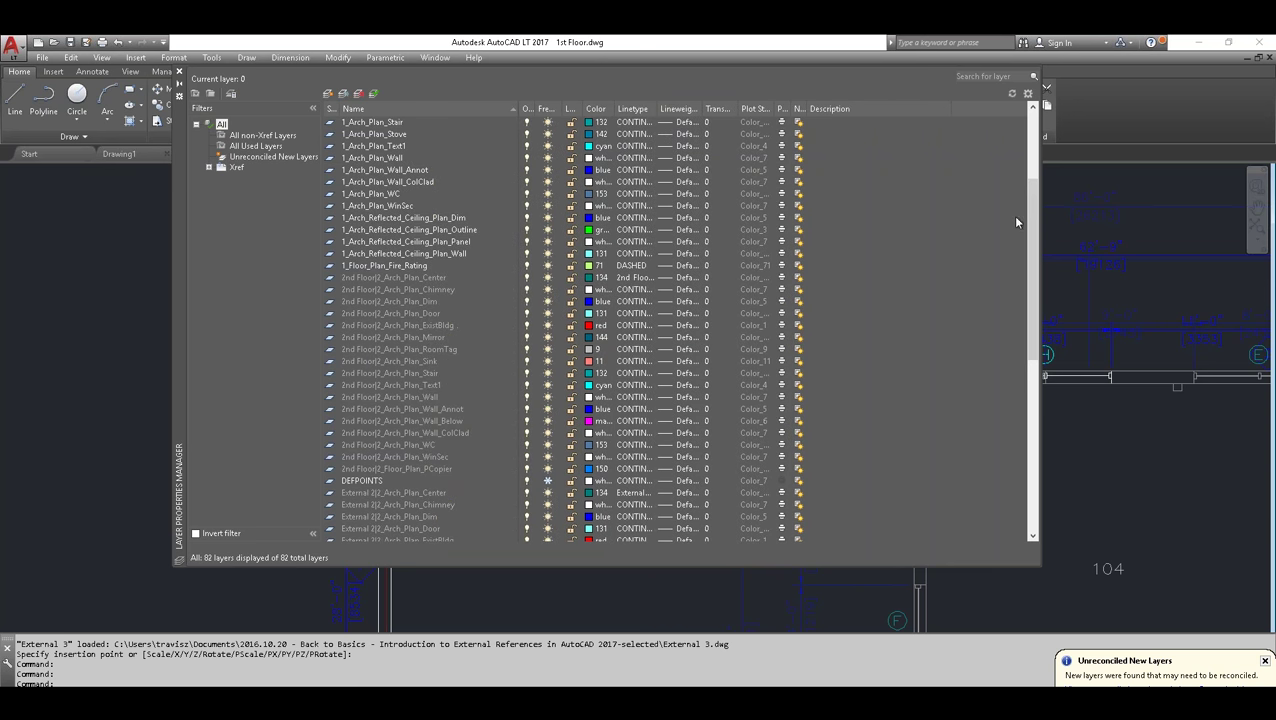
pyautogui.moveTo(1029, 203); pyautogui.dragTo(1033, 126)
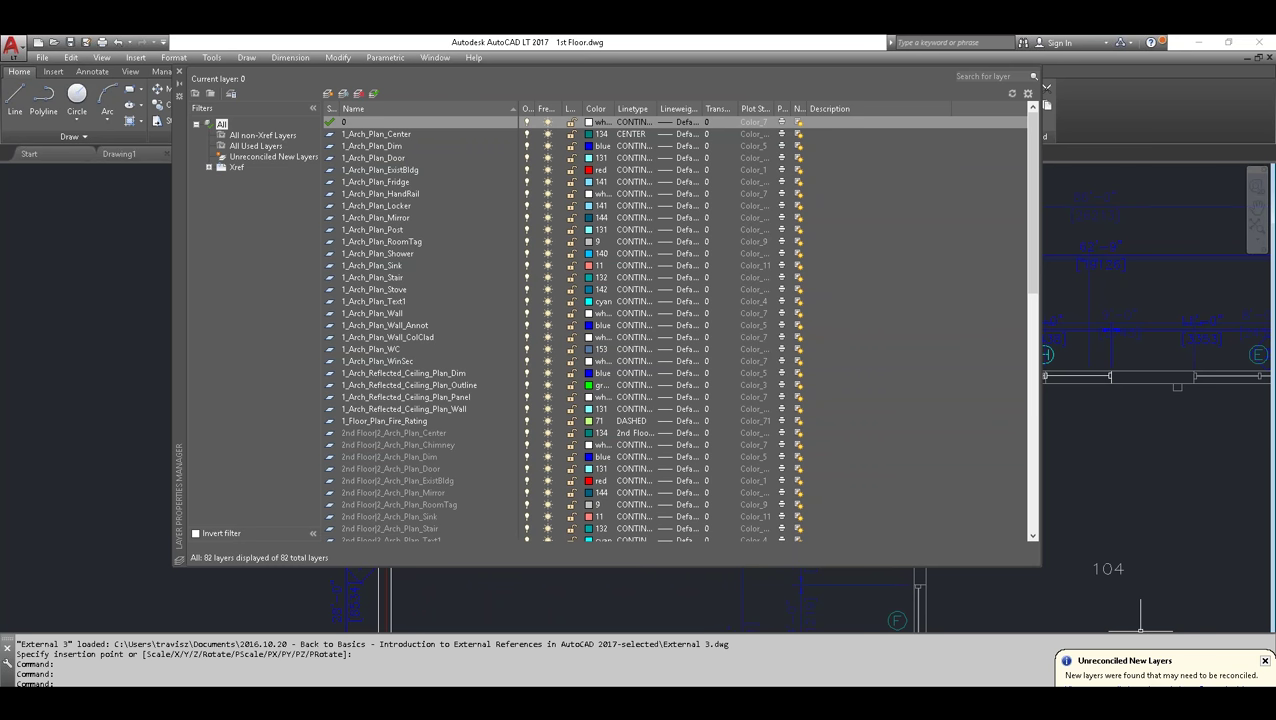
pyautogui.moveTo(1032, 196)
pyautogui.mouseDown()
pyautogui.moveTo(1030, 232)
pyautogui.moveTo(1024, 189)
pyautogui.mouseUp()
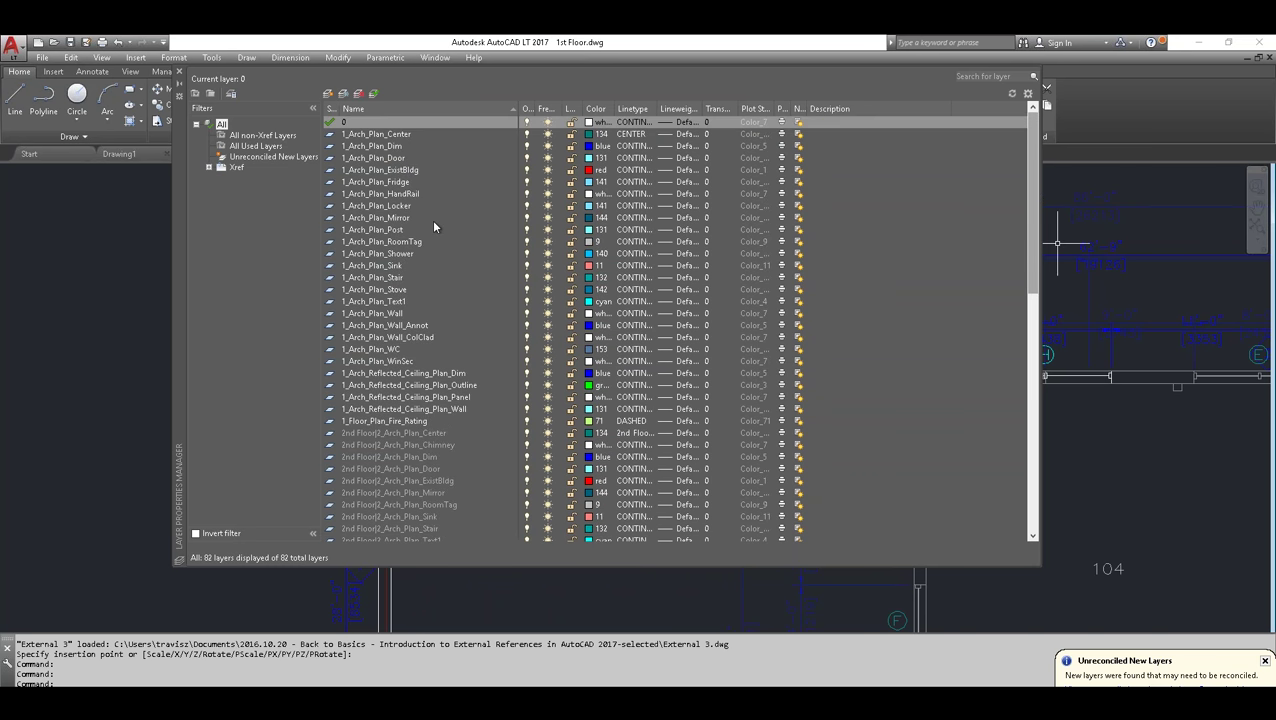
# - Reconcile all the unreconciled new layers from the attached references and dismiss the Unreconciled New Layers notification
pyautogui.click(246, 158)
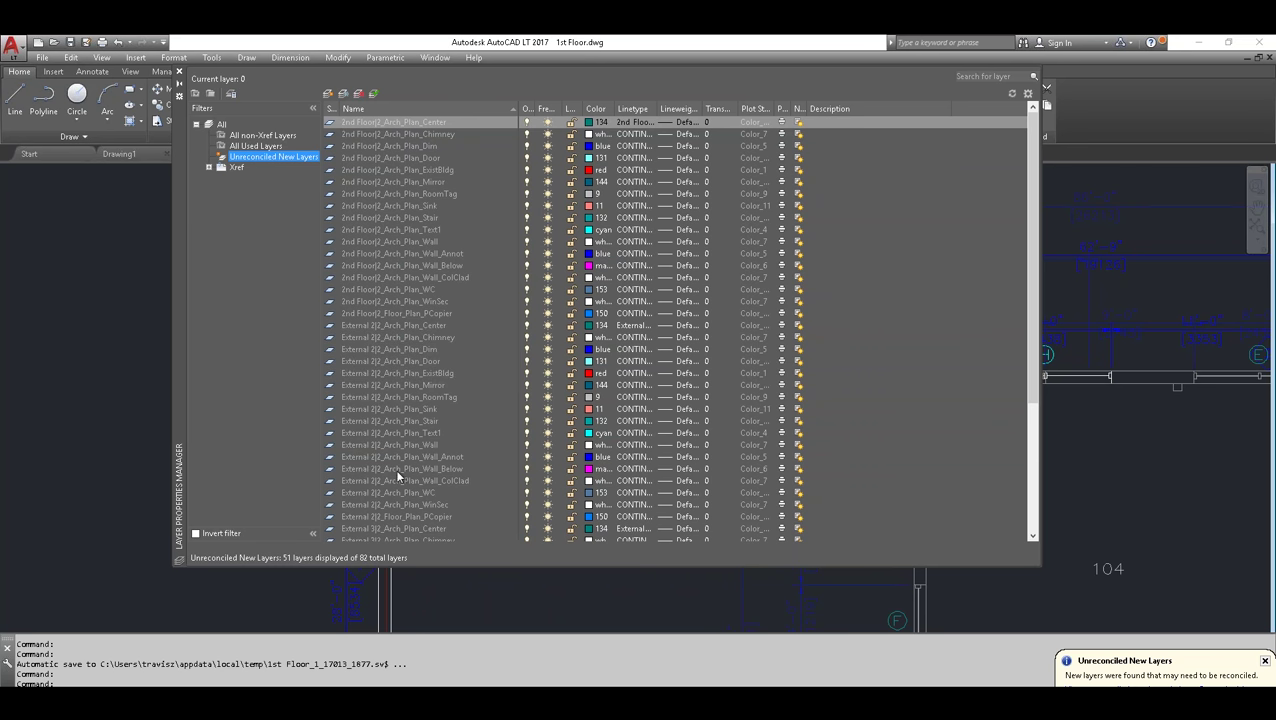
pyautogui.click(362, 124)
pyautogui.click(362, 124)
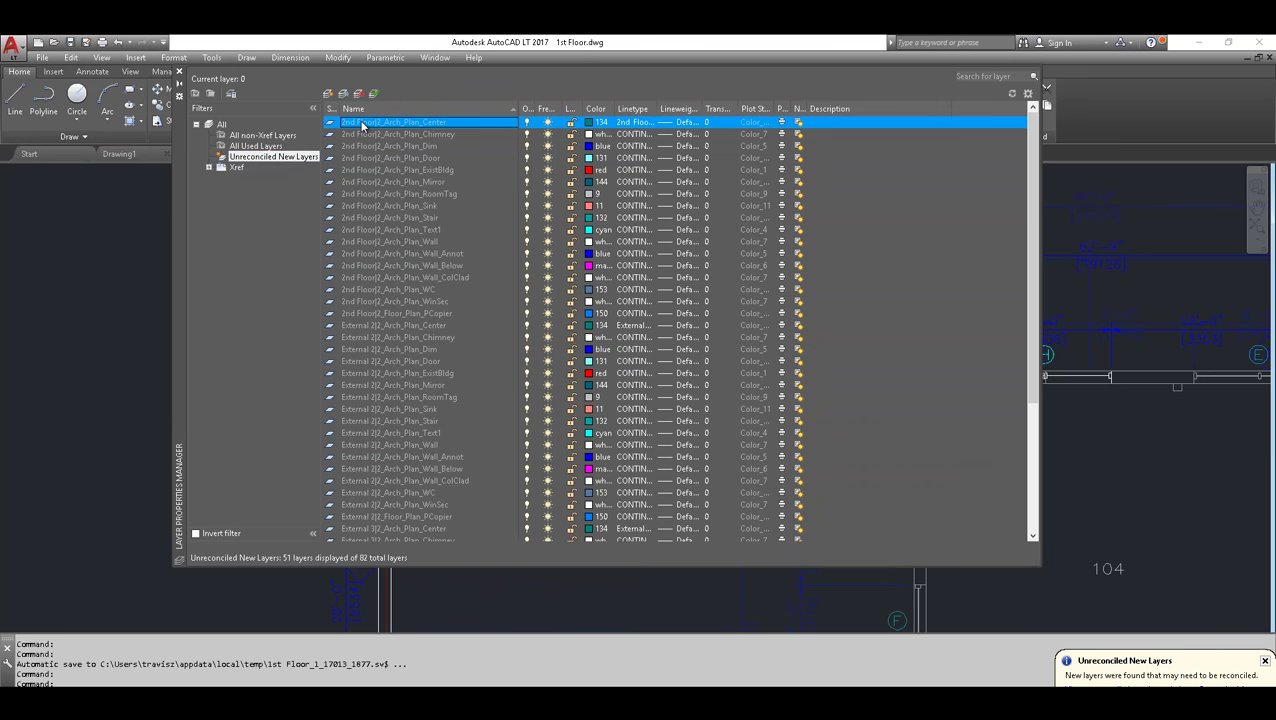
pyautogui.hotkey('ctrl', 'a')
pyautogui.rightClick(360, 155)
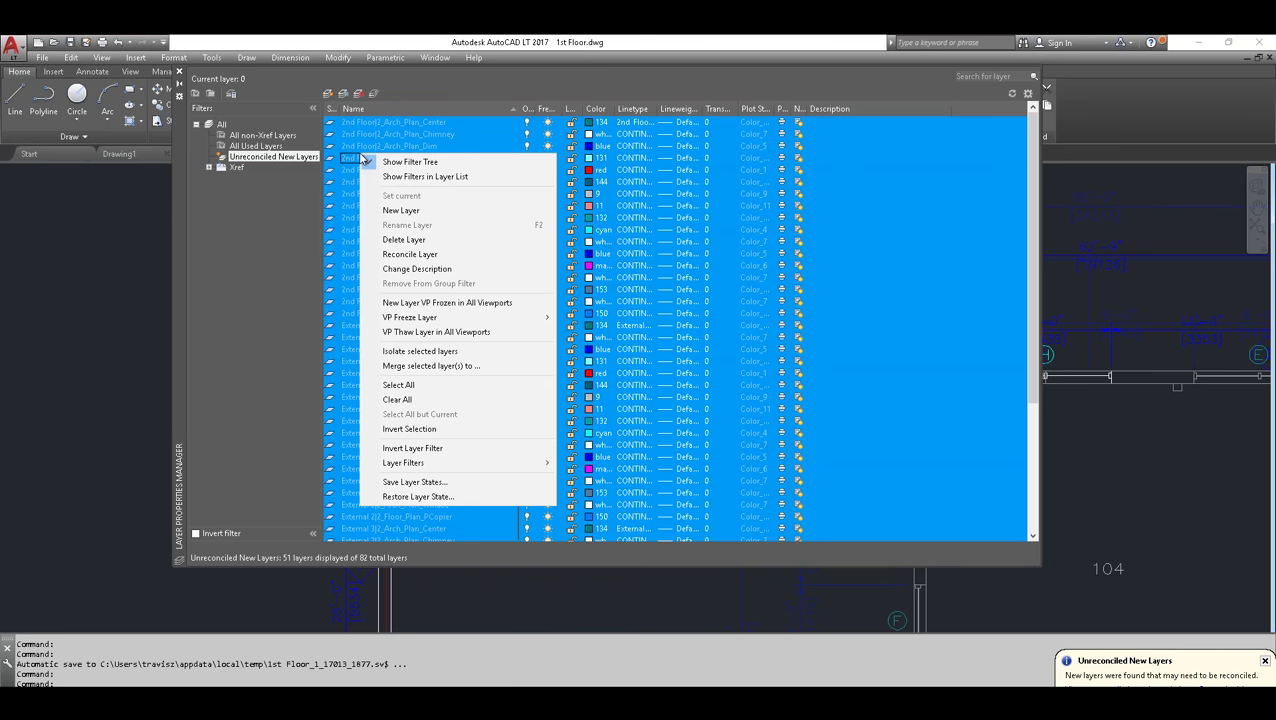
pyautogui.click(398, 256)
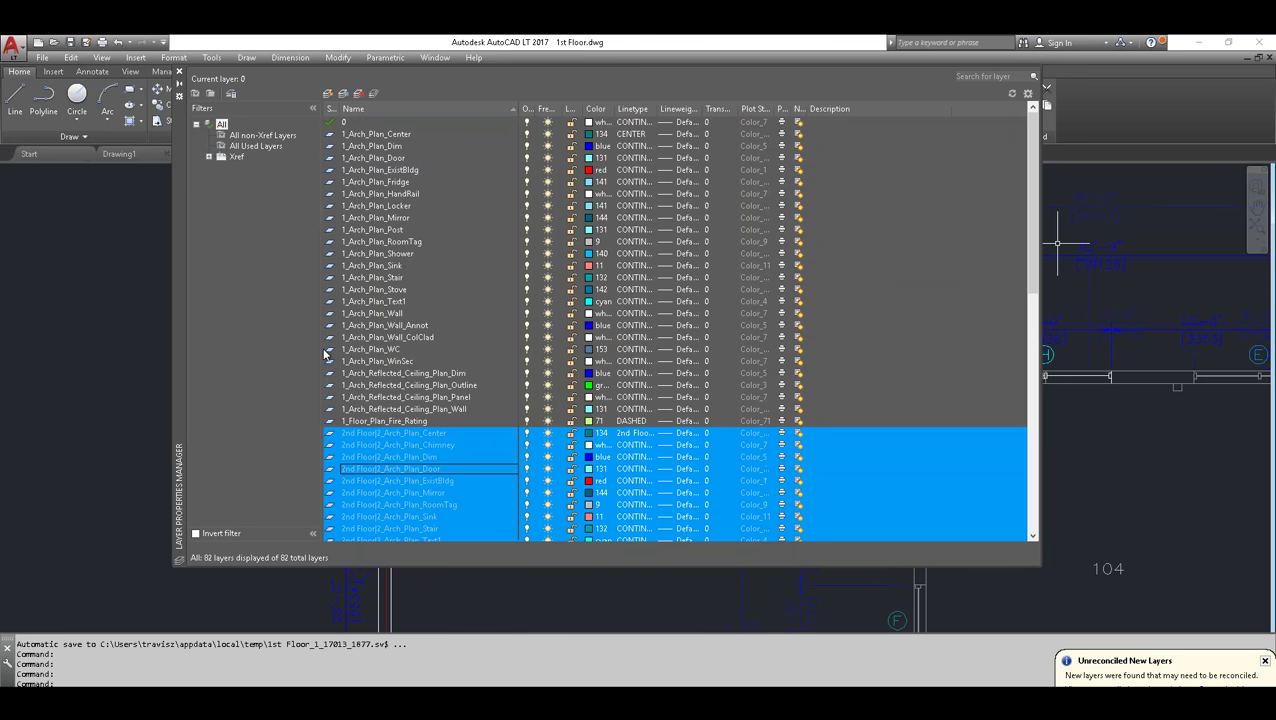
pyautogui.click(380, 338)
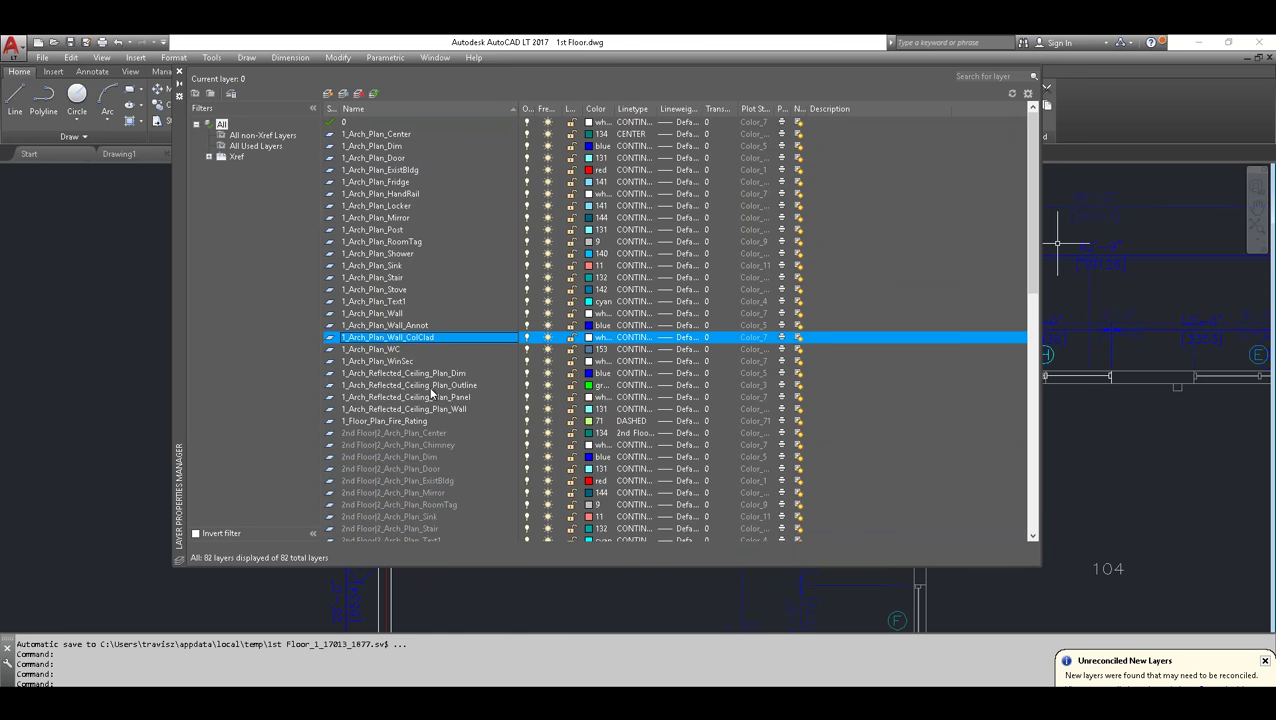
pyautogui.click(1265, 661)
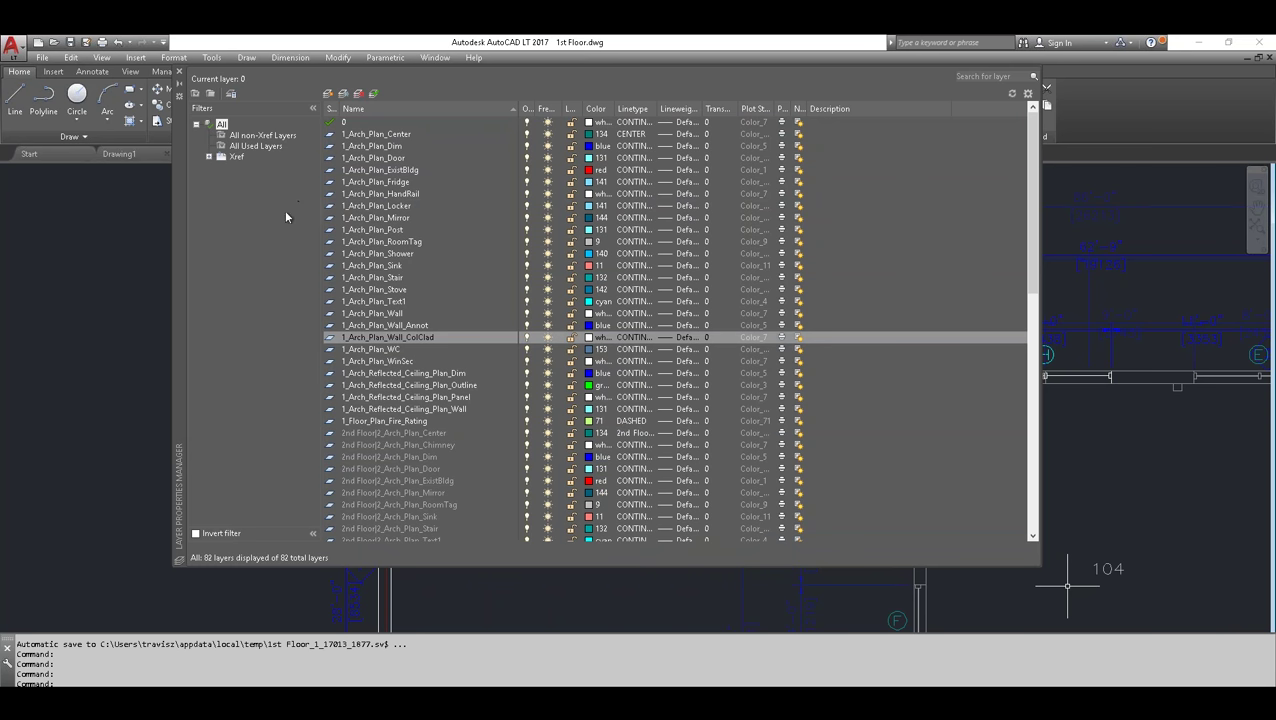
# - Examine the New Layer Notification options in the Layer Settings, discard the trial changes and close the Layer Properties Manager
pyautogui.click(1029, 94)
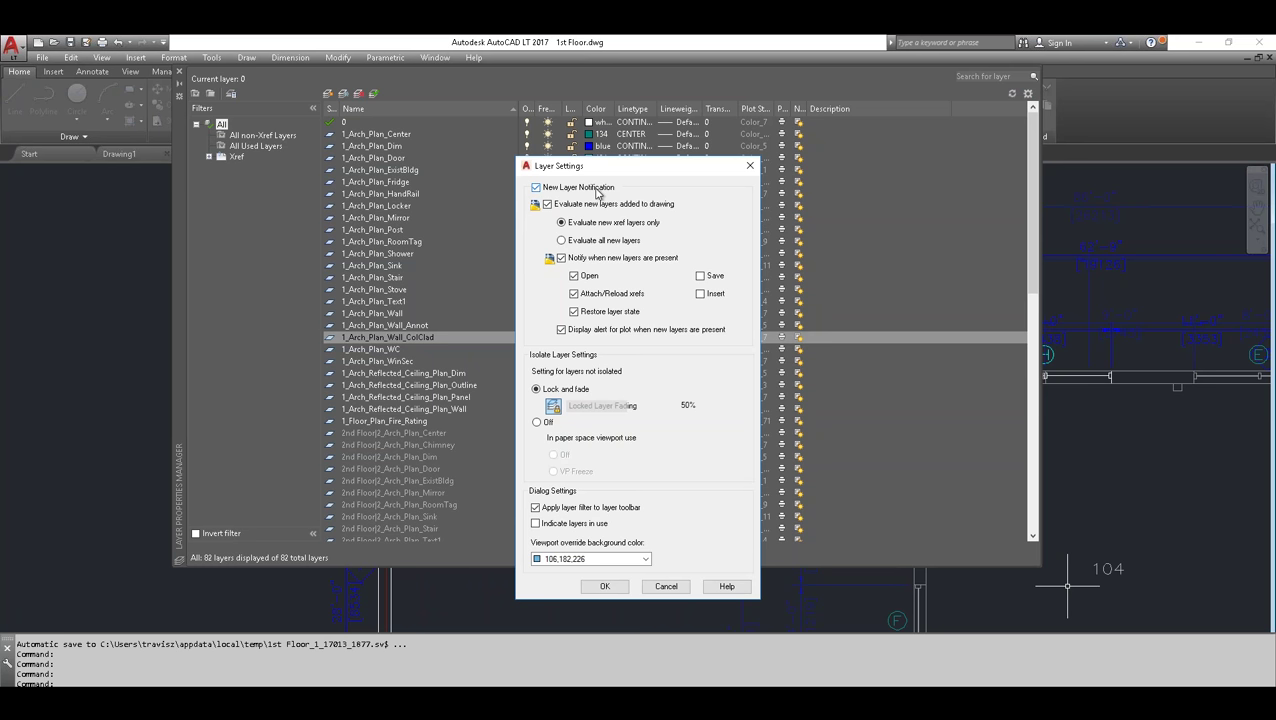
pyautogui.click(537, 188)
pyautogui.click(537, 188)
pyautogui.click(561, 258)
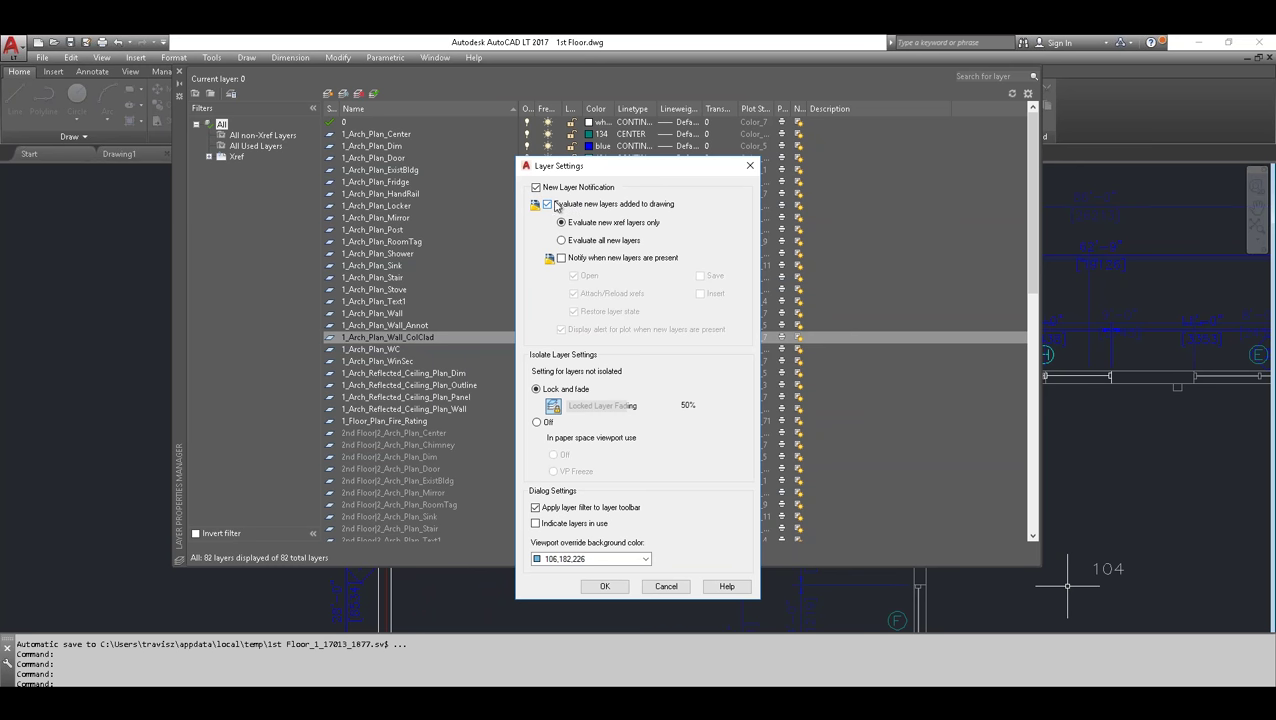
pyautogui.click(560, 259)
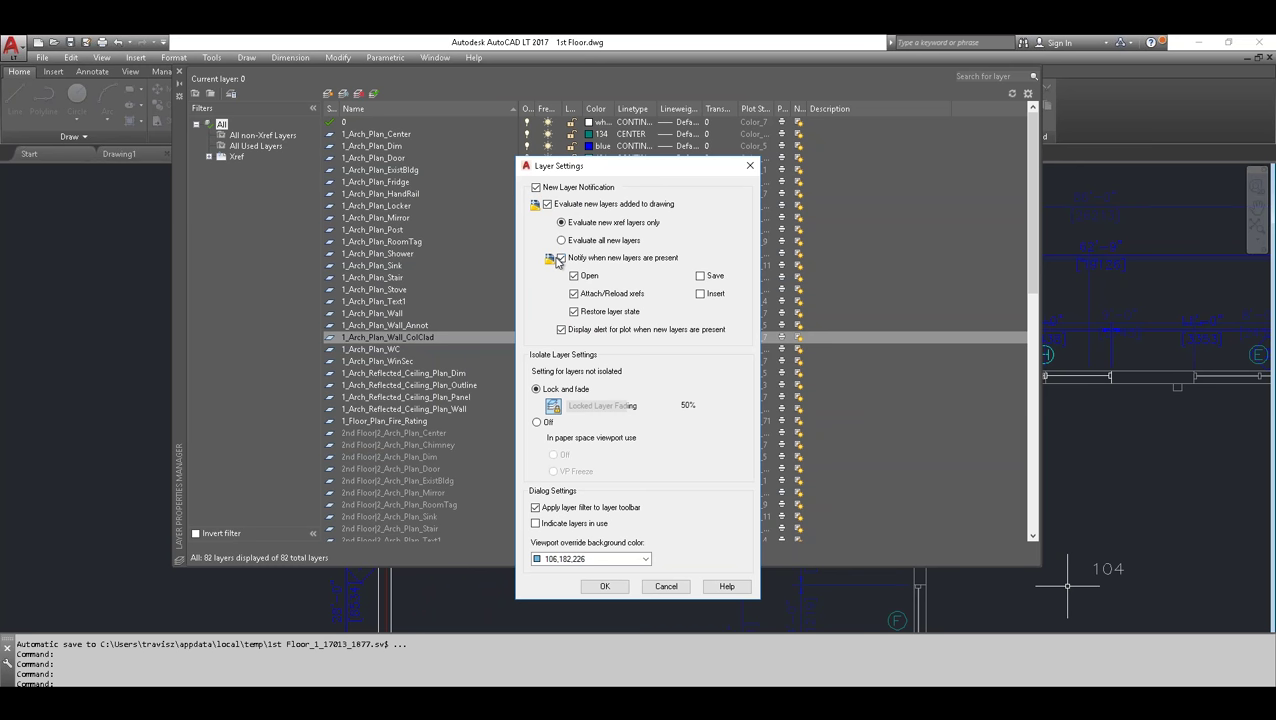
pyautogui.click(536, 188)
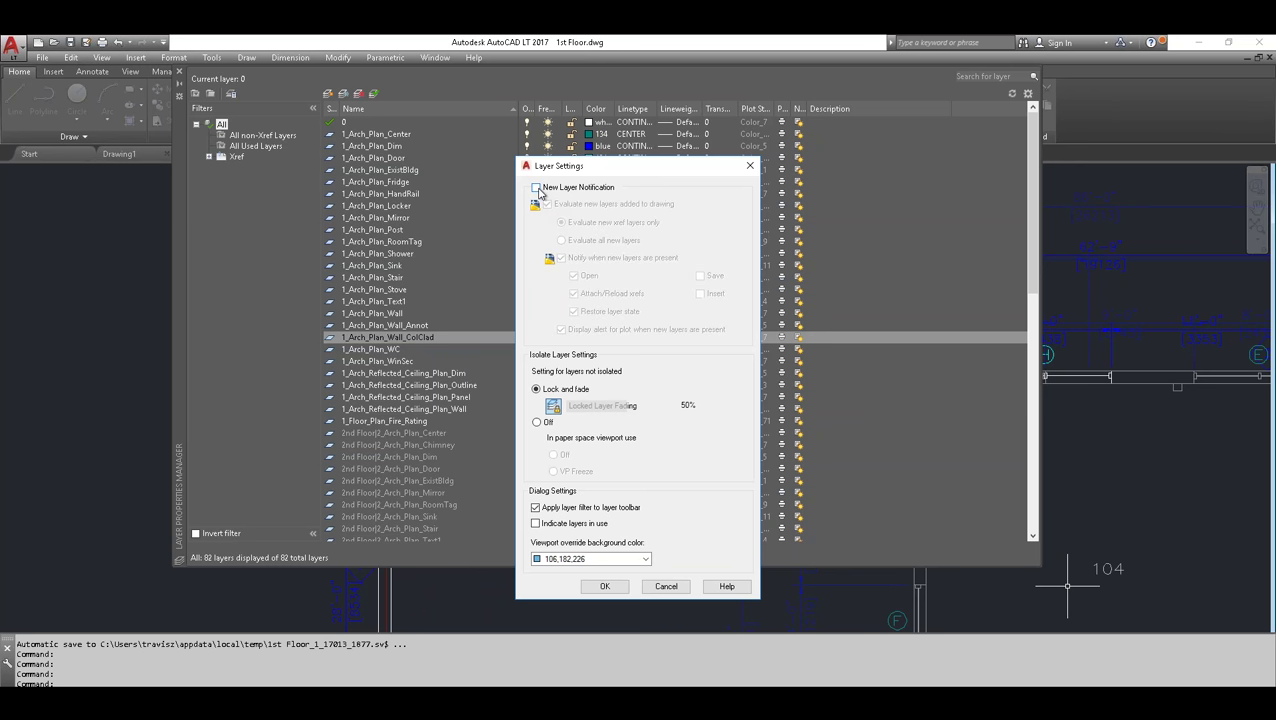
pyautogui.click(536, 188)
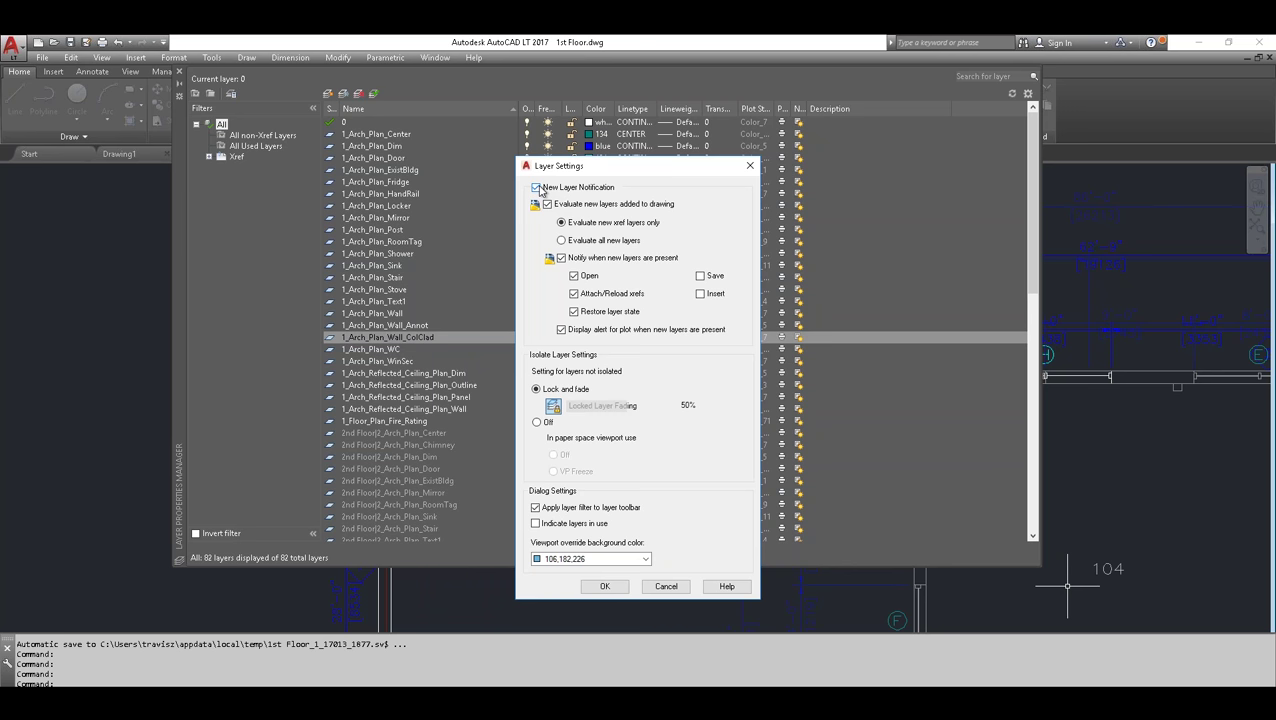
pyautogui.click(750, 167)
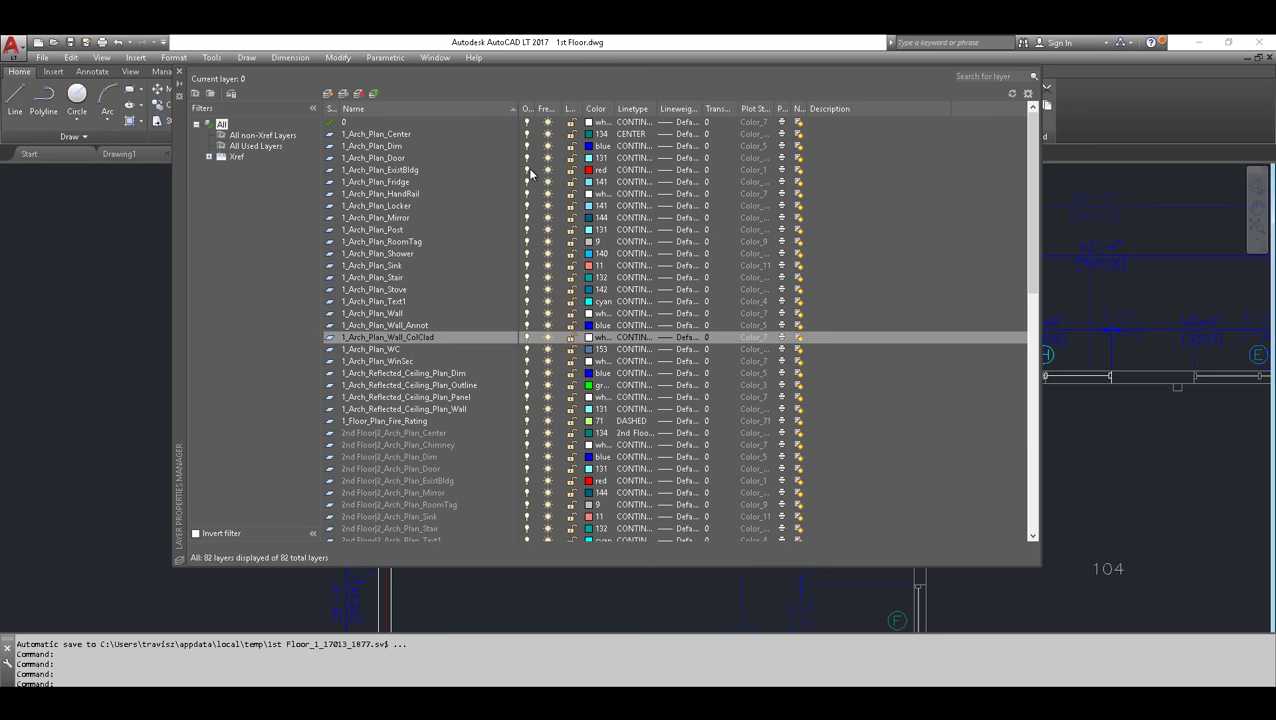
pyautogui.click(181, 73)
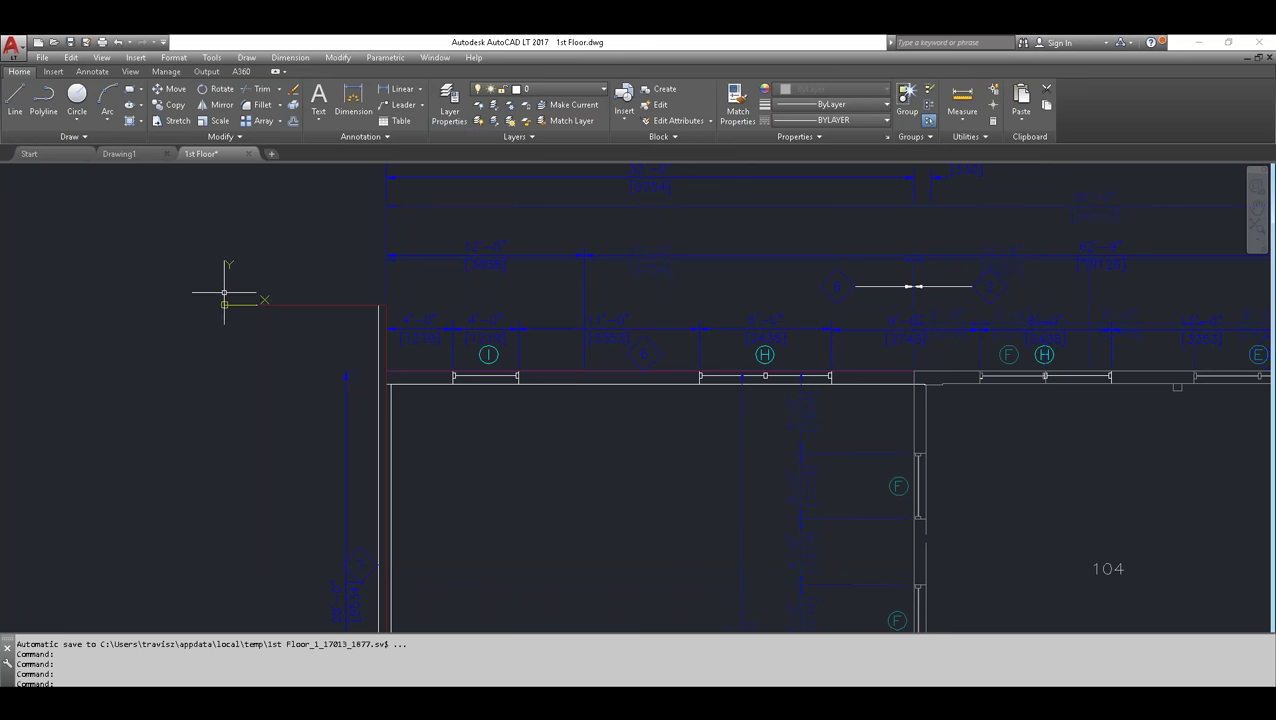
# - Look at the color choices for the 2nd Floor|2_Arch_Plan_Door layer without changing its color, and close the Layer Properties Manager
pyautogui.scroll(-3, 265, 313)
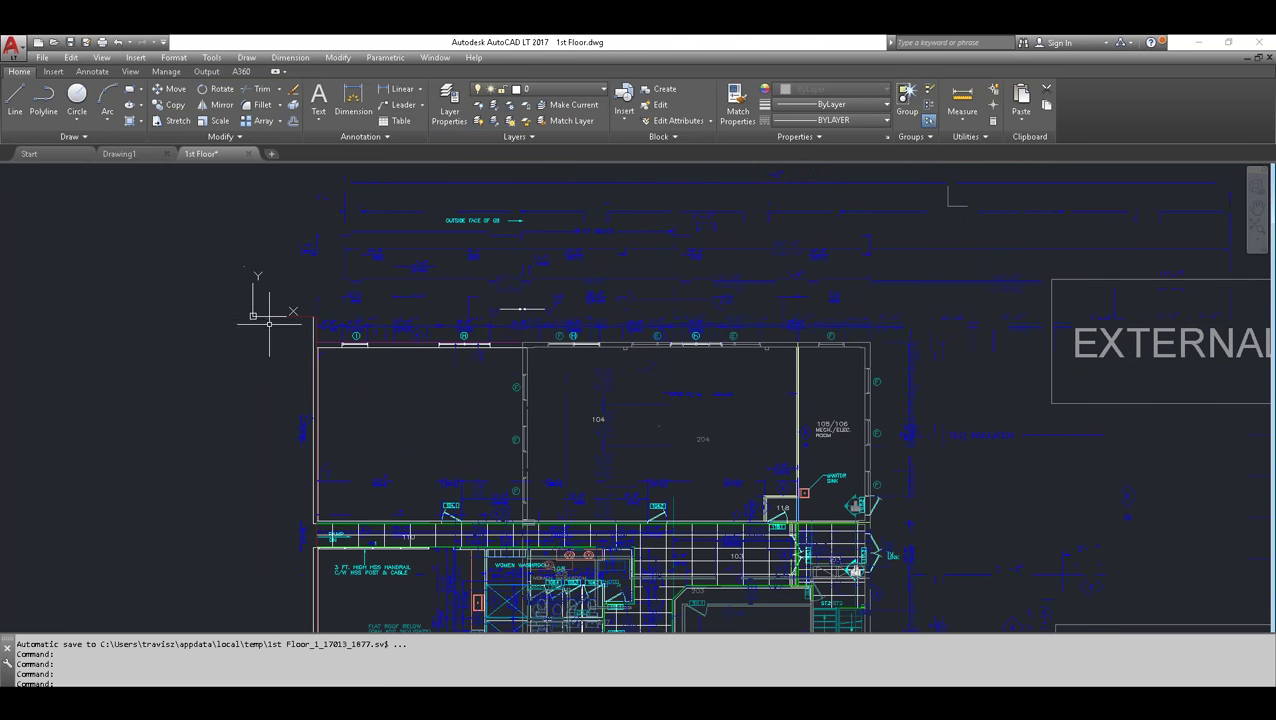
pyautogui.moveTo(293, 343); pyautogui.dragTo(286, 306, button='middle')
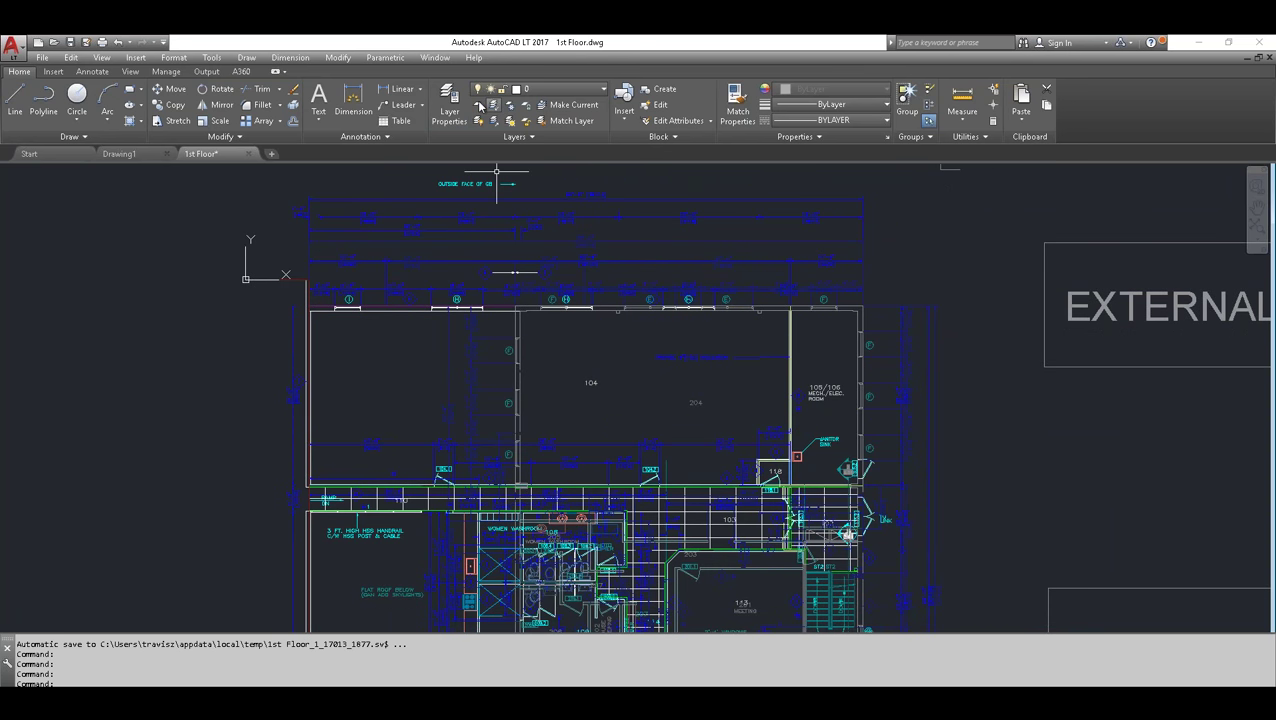
pyautogui.click(452, 102)
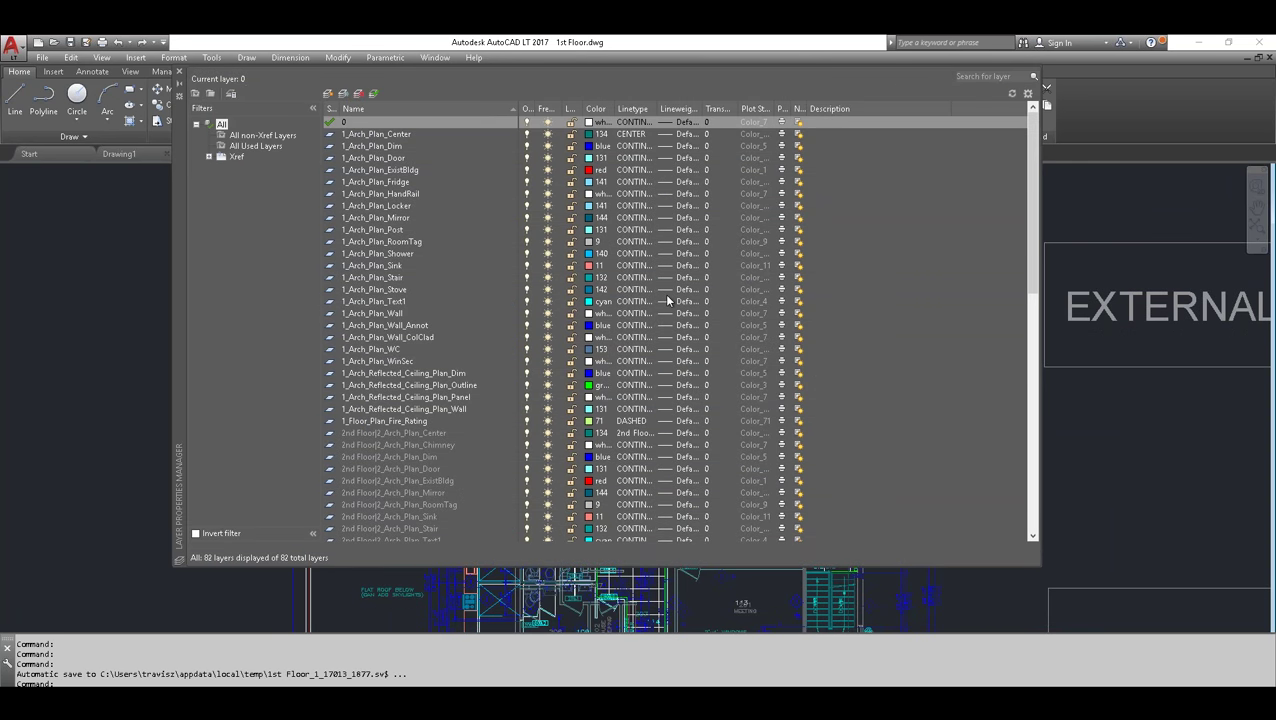
pyautogui.moveTo(1034, 209); pyautogui.dragTo(1029, 263)
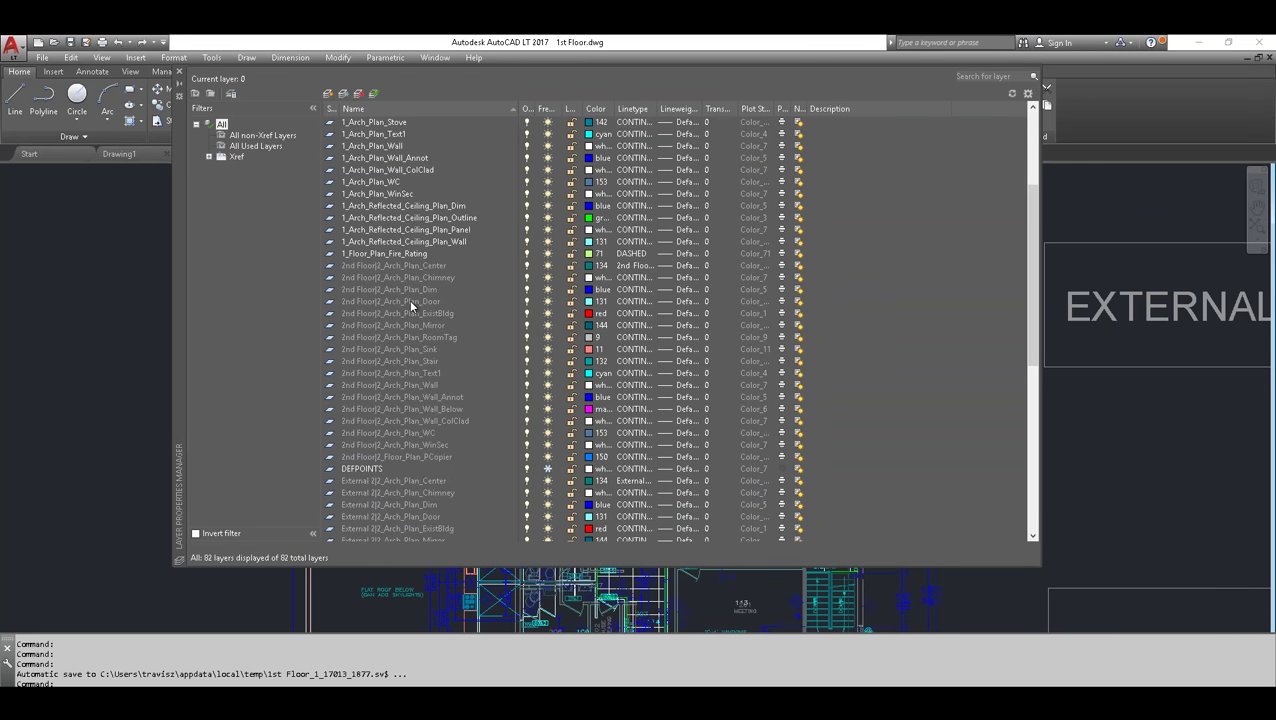
pyautogui.click(590, 304)
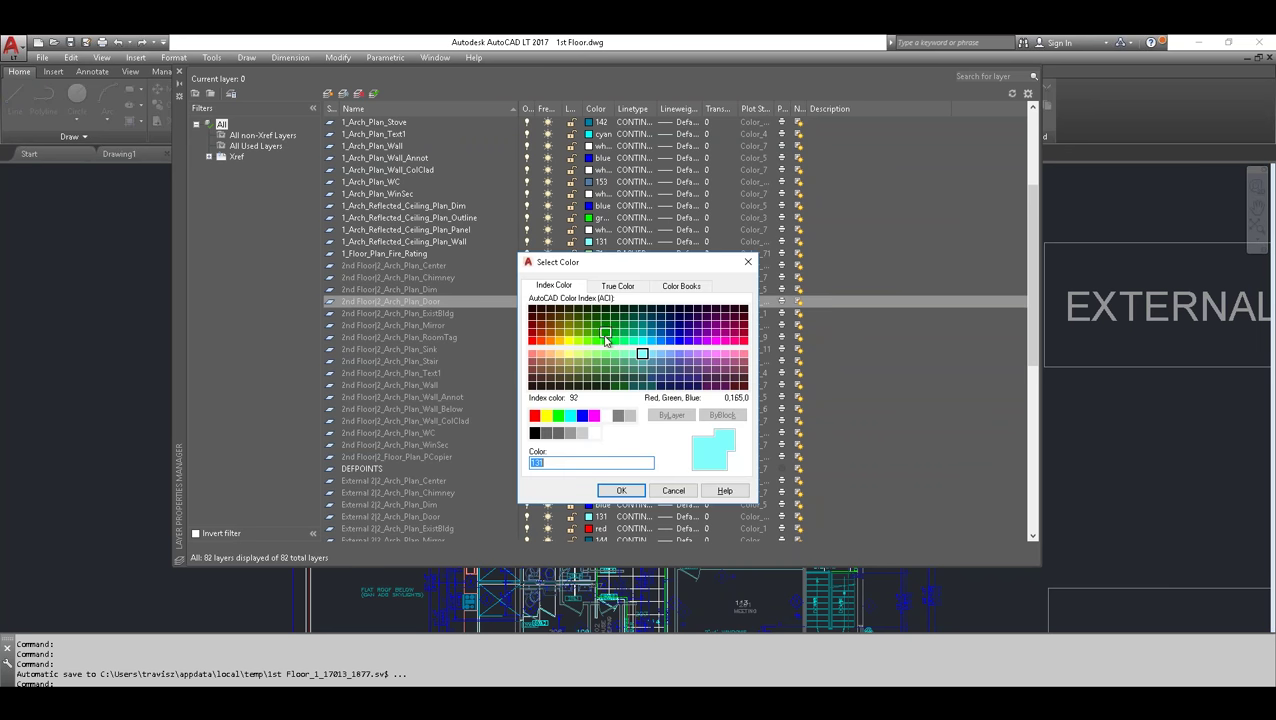
pyautogui.click(676, 492)
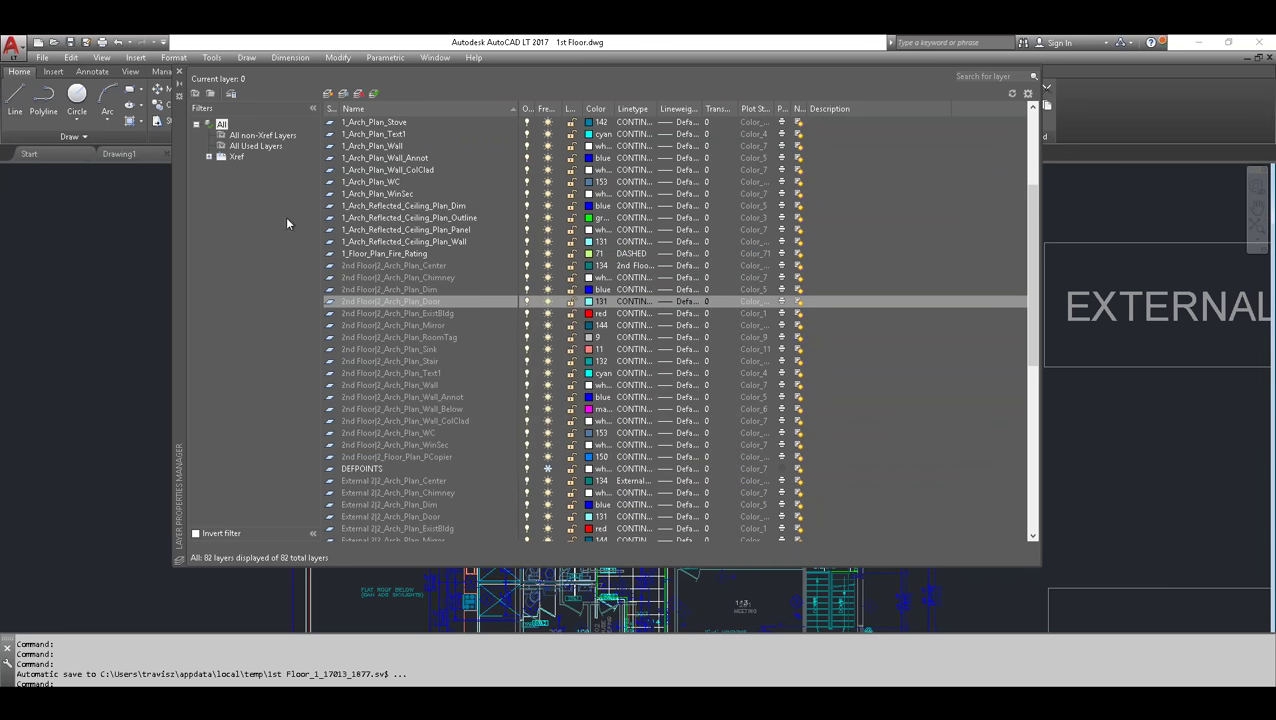
pyautogui.click(178, 71)
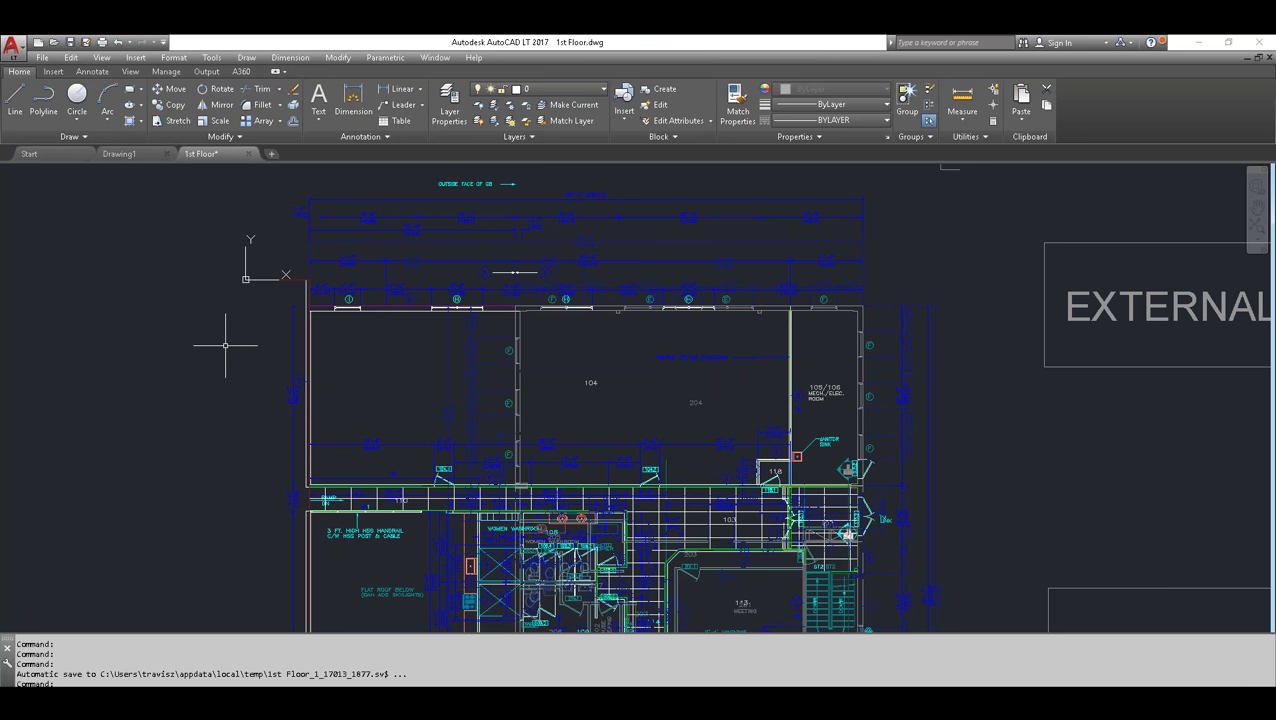
# - Review the Attachment and Overlay reference types offered when attaching 2nd Floor.dwg, and cancel the attachment
pyautogui.scroll(-2, 225, 343)
pyautogui.moveTo(265, 350); pyautogui.dragTo(312, 307, button='middle')
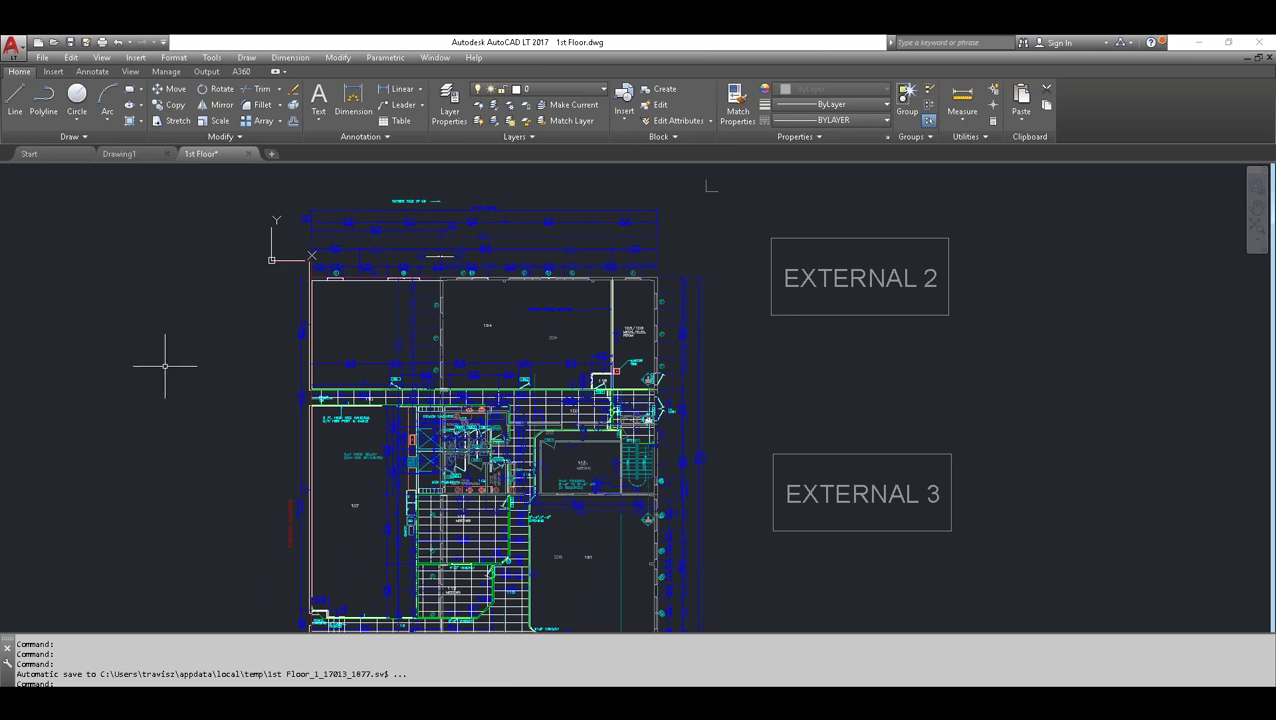
pyautogui.click(53, 72)
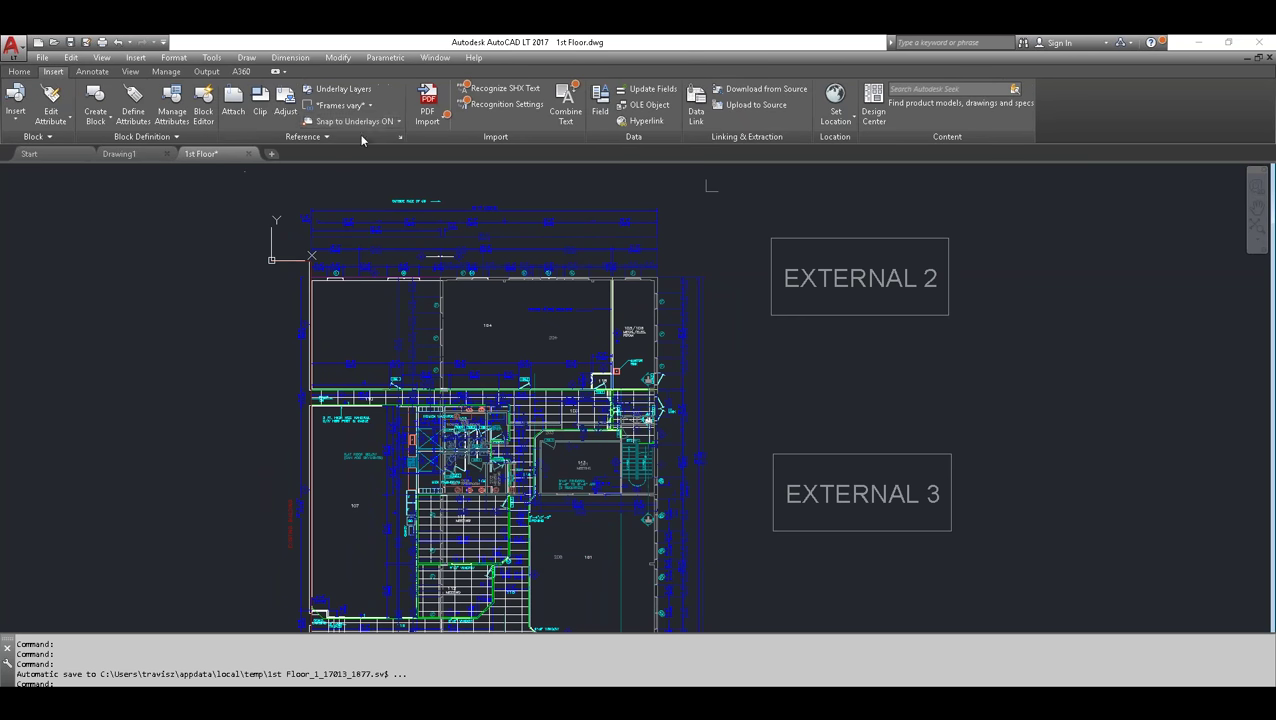
pyautogui.click(232, 100)
pyautogui.click(567, 268)
pyautogui.click(817, 490)
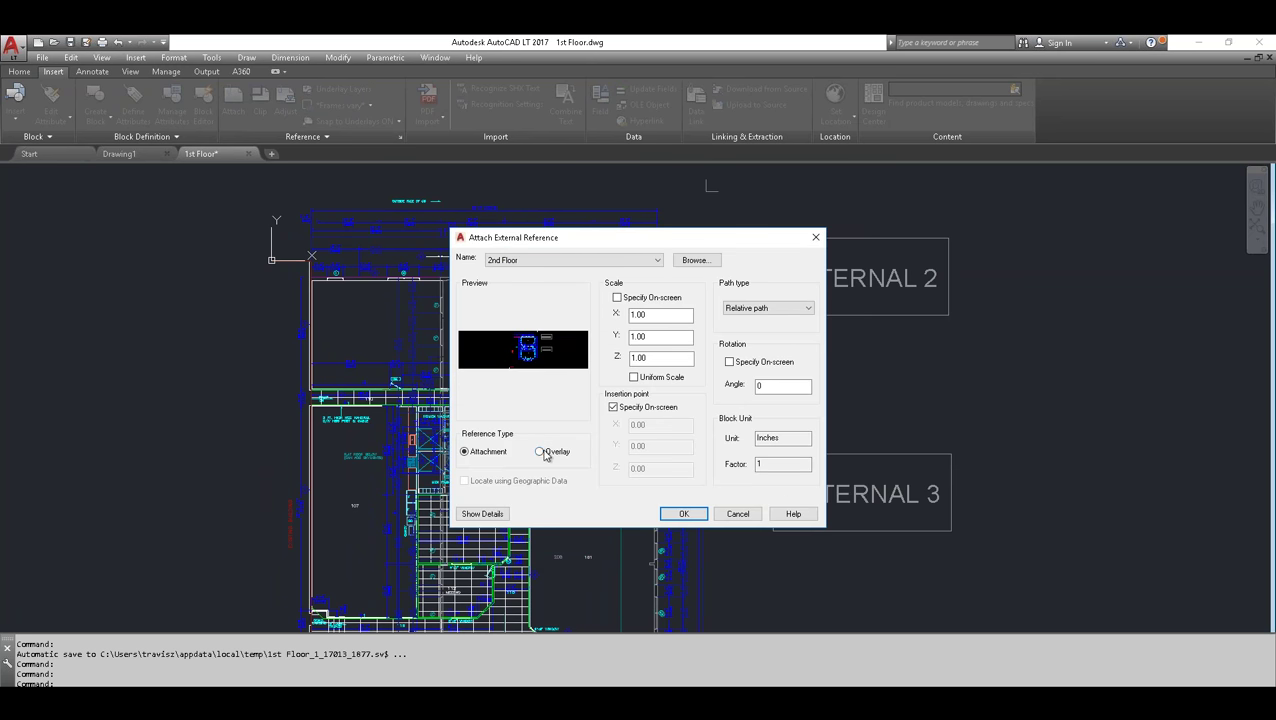
pyautogui.click(737, 513)
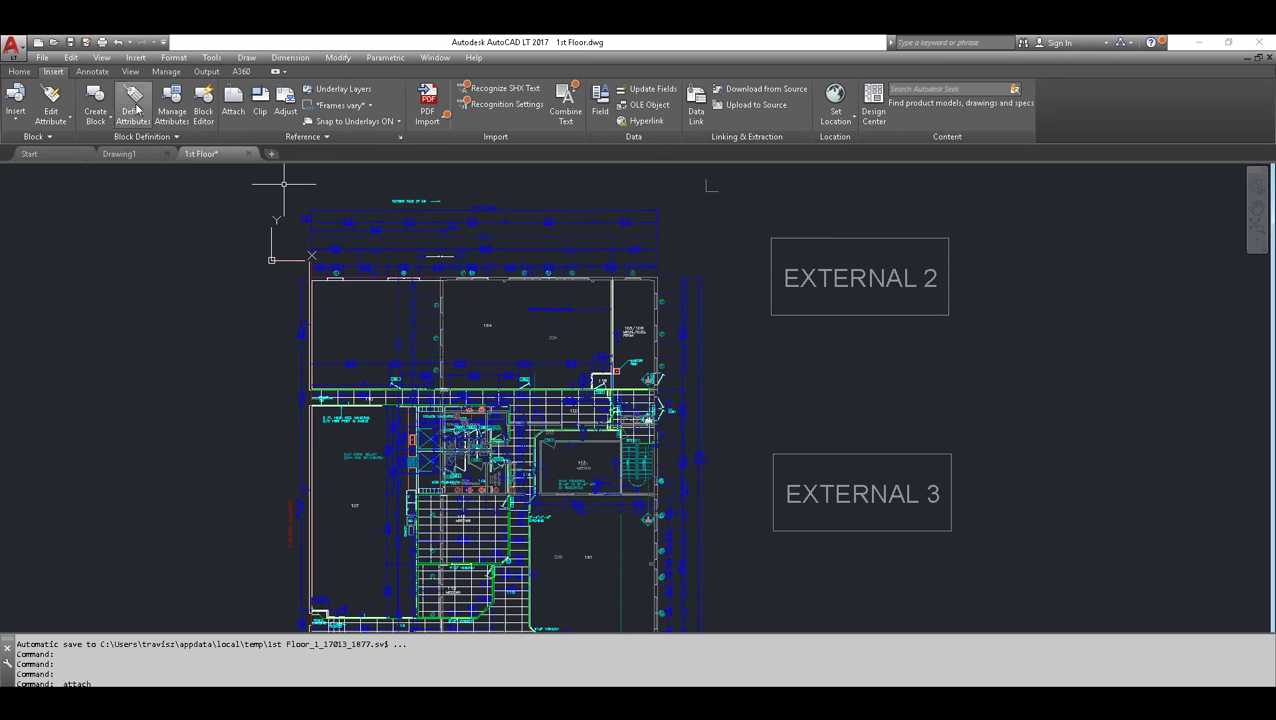
# - Open the 2nd Floor.dwg drawing
pyautogui.click(55, 45)
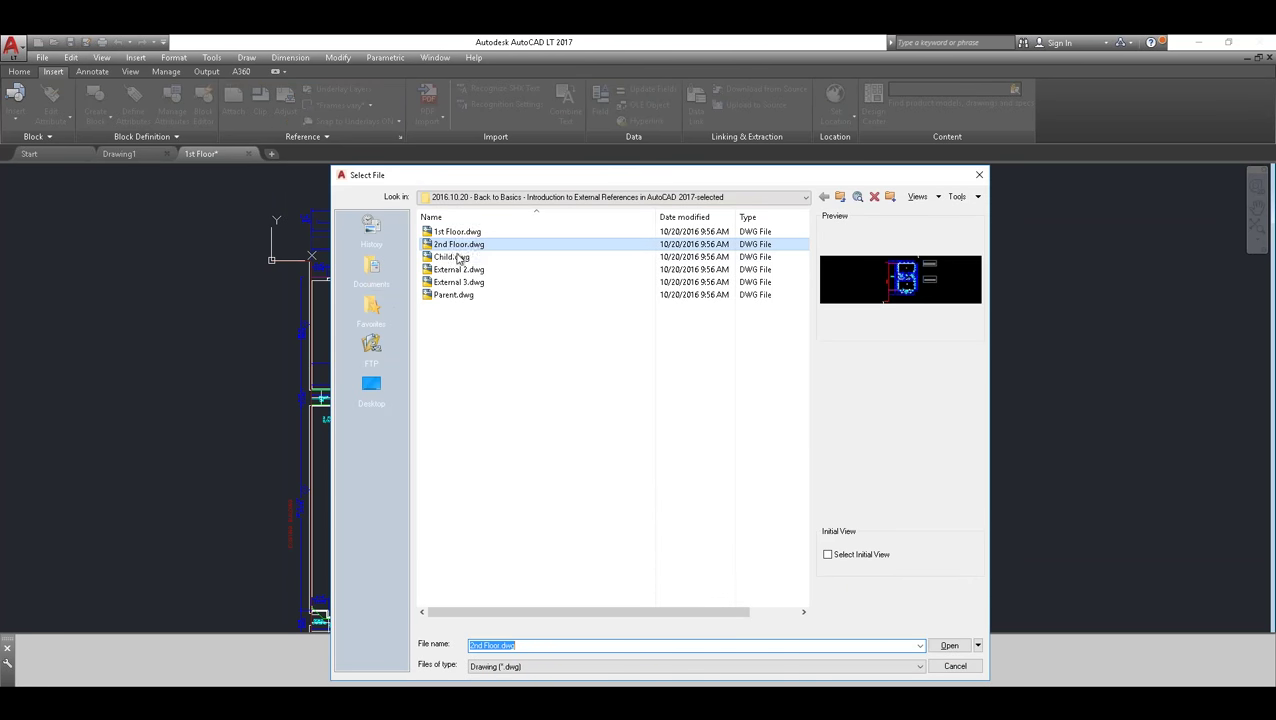
pyautogui.click(458, 245)
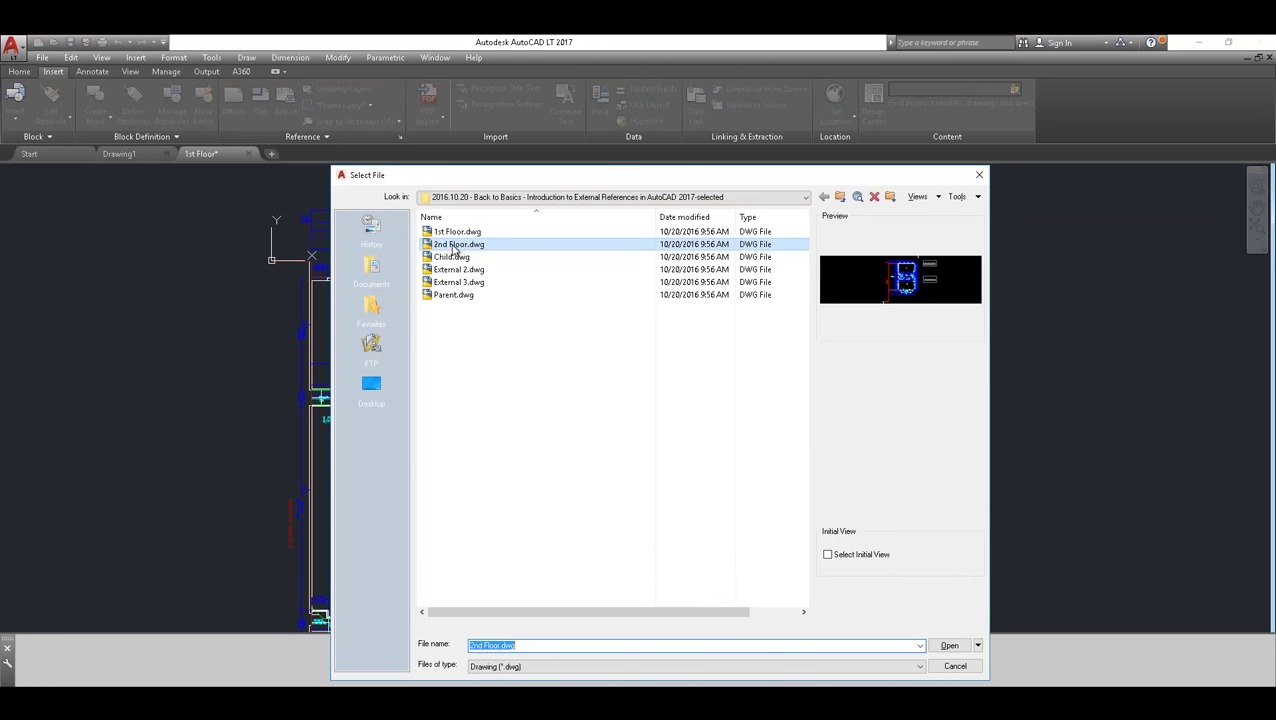
pyautogui.click(947, 646)
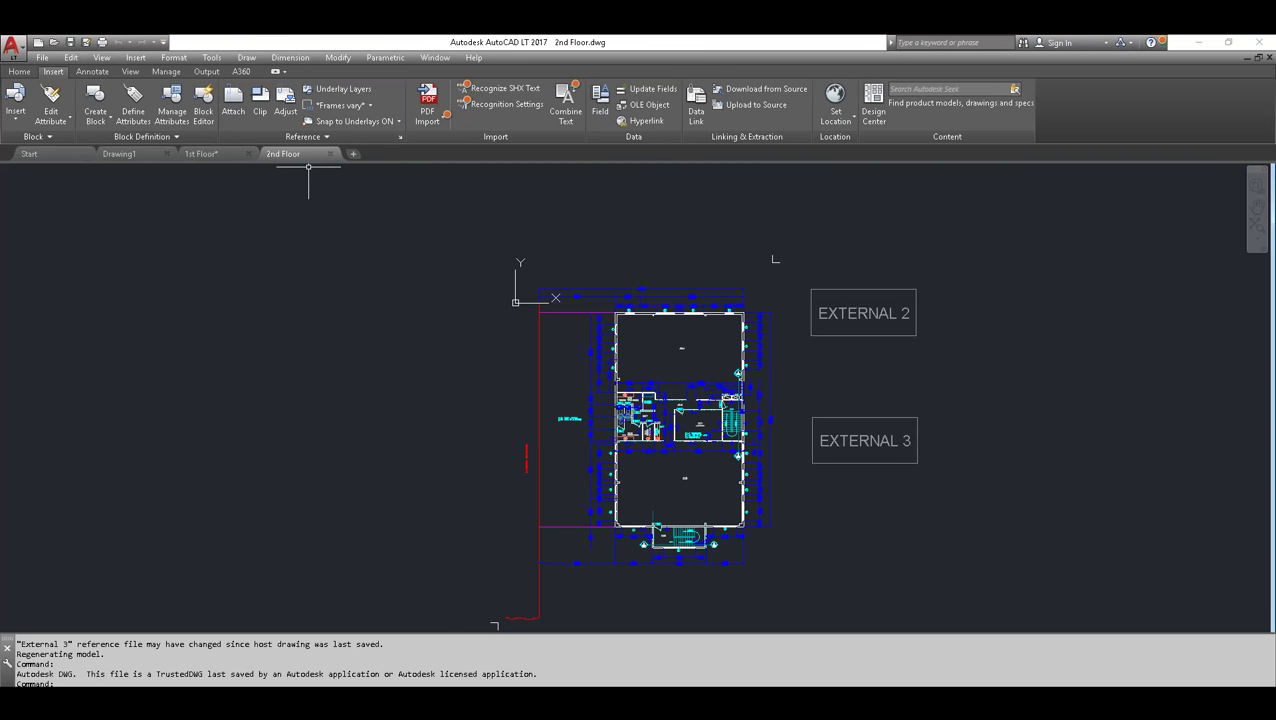
# - Change the reference type of External 3 to Overlay in the External References palette, and close the palette
pyautogui.click(400, 137)
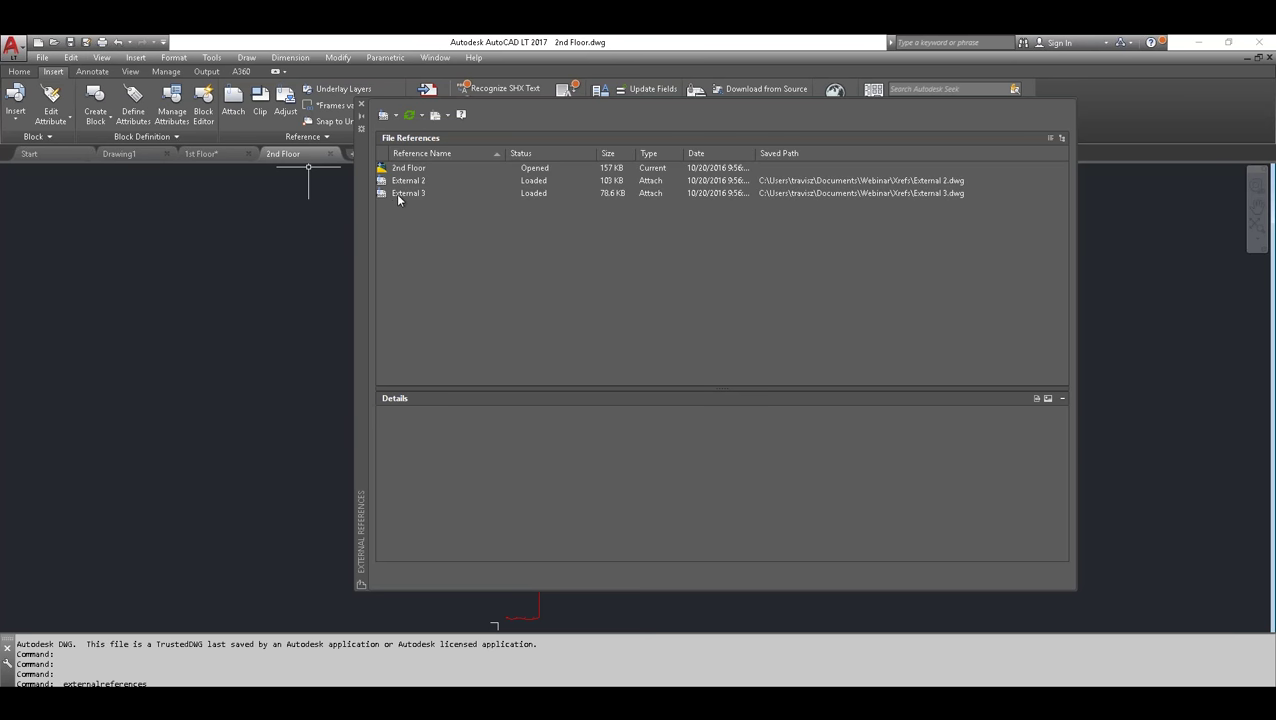
pyautogui.click(401, 181)
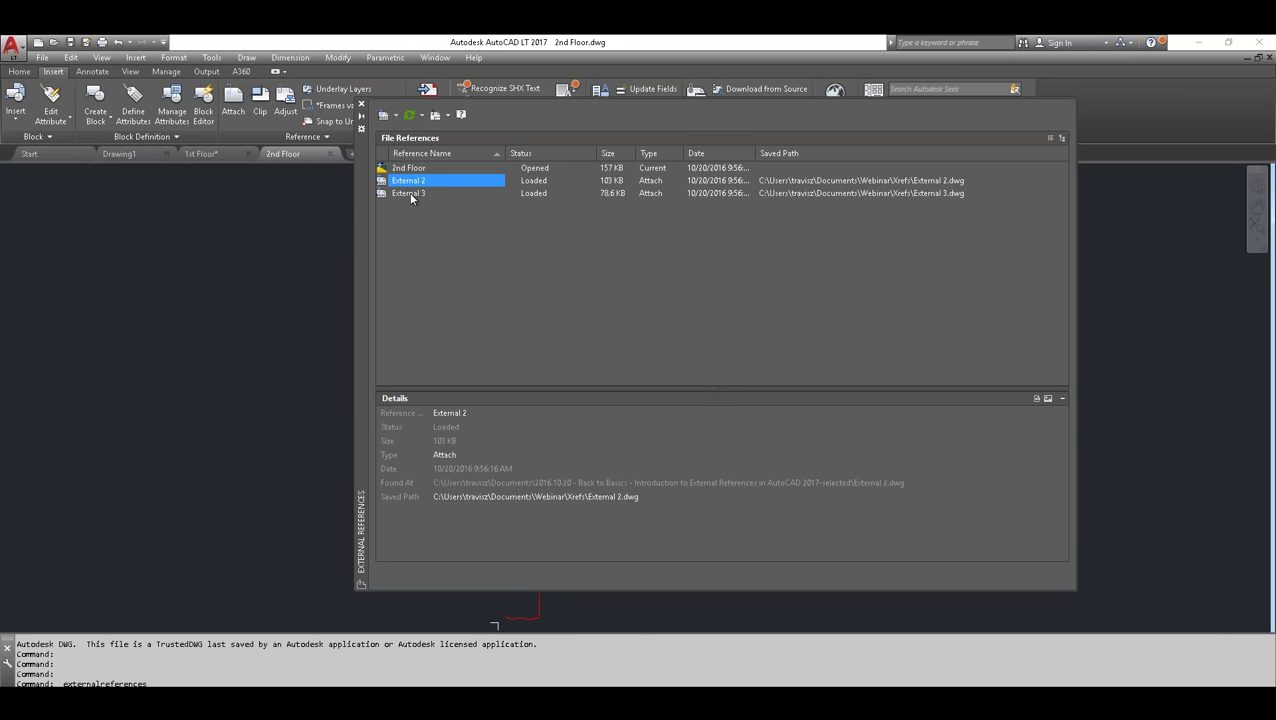
pyautogui.click(411, 195)
pyautogui.moveTo(362, 189); pyautogui.dragTo(294, 215)
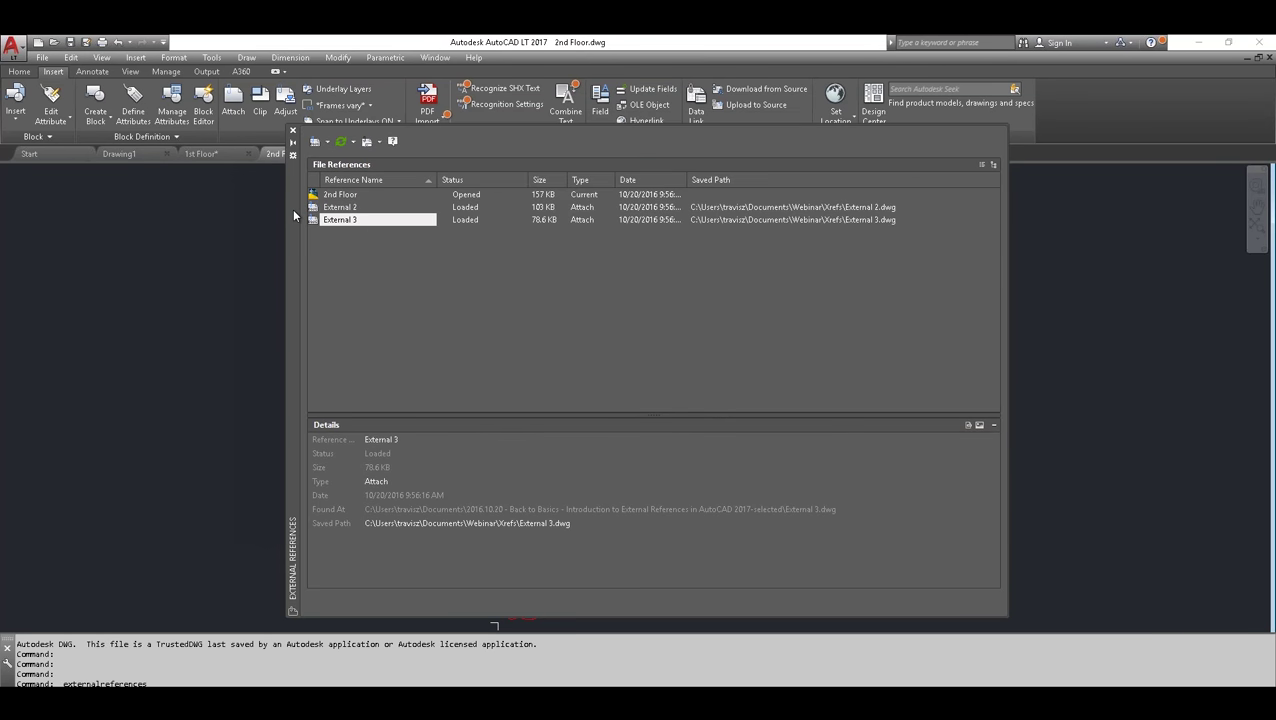
pyautogui.click(389, 483)
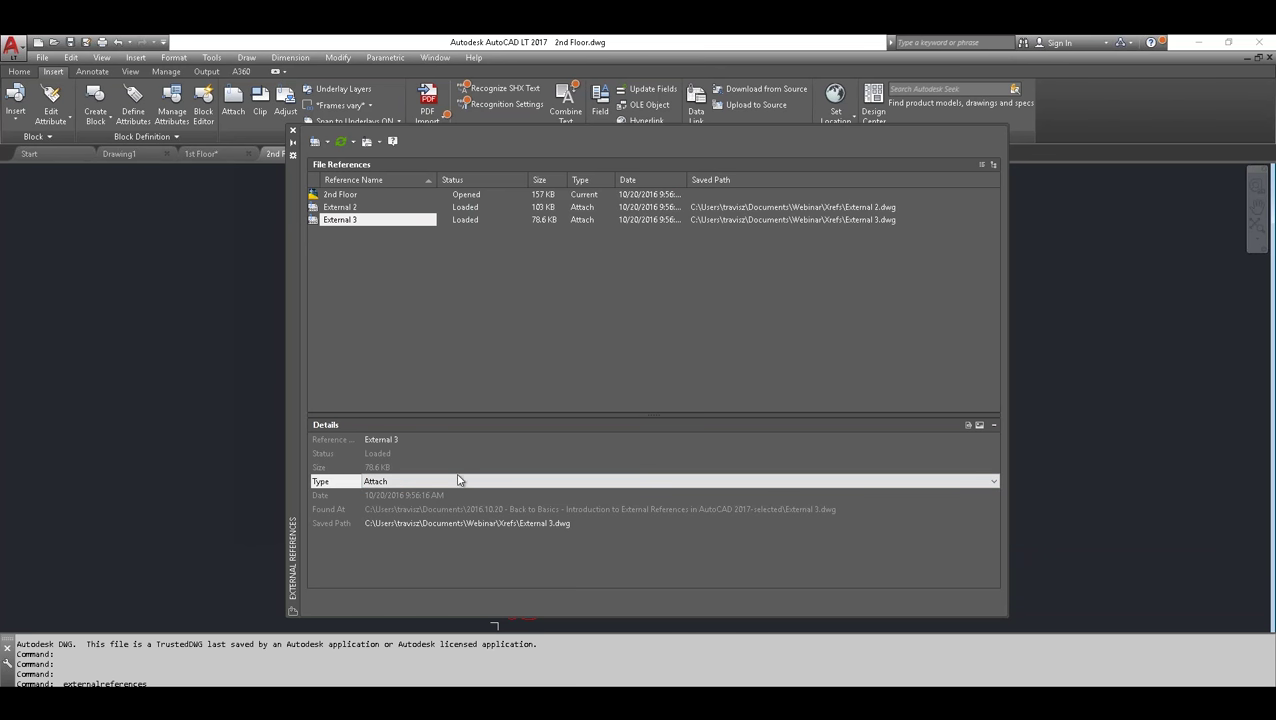
pyautogui.click(993, 481)
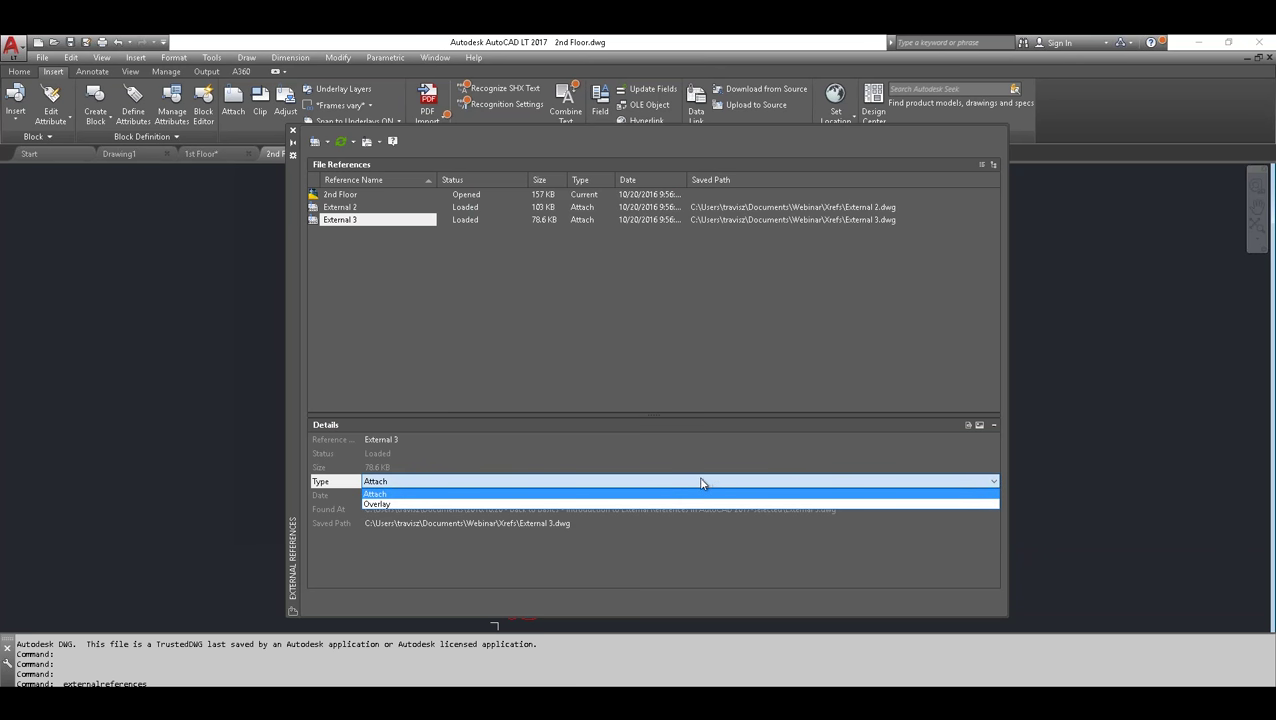
pyautogui.click(377, 505)
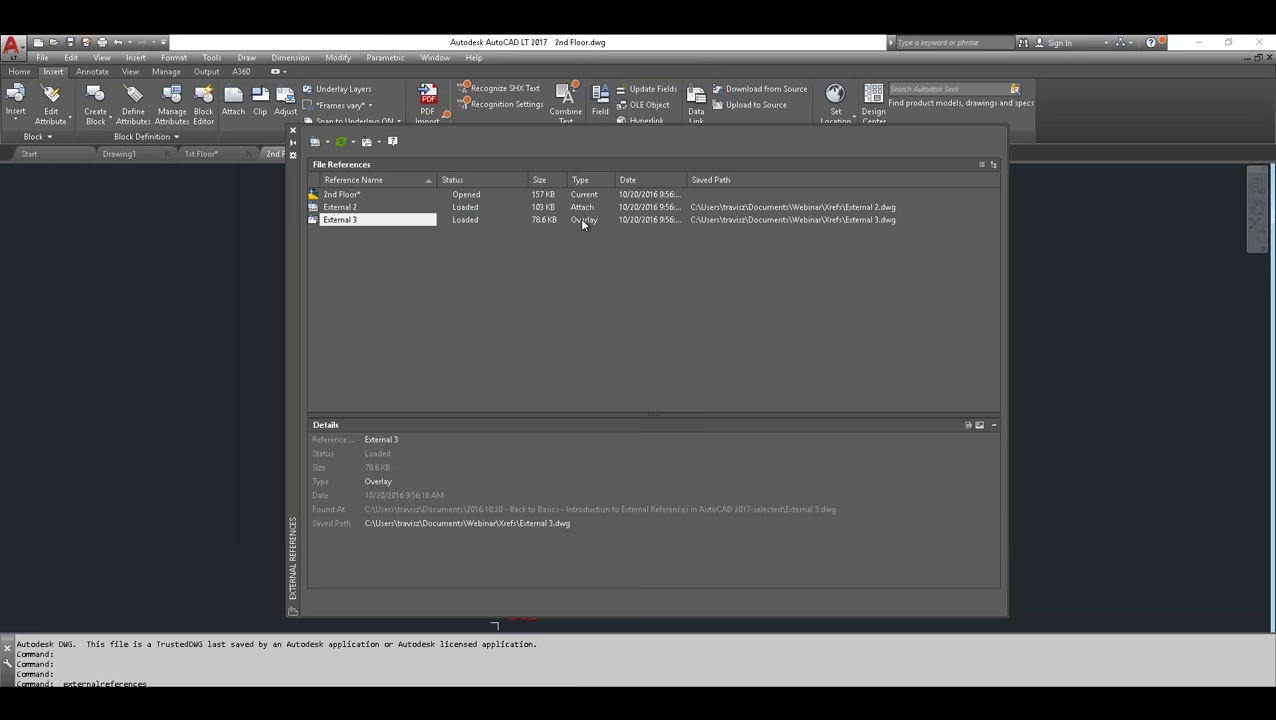
pyautogui.moveTo(581, 209)
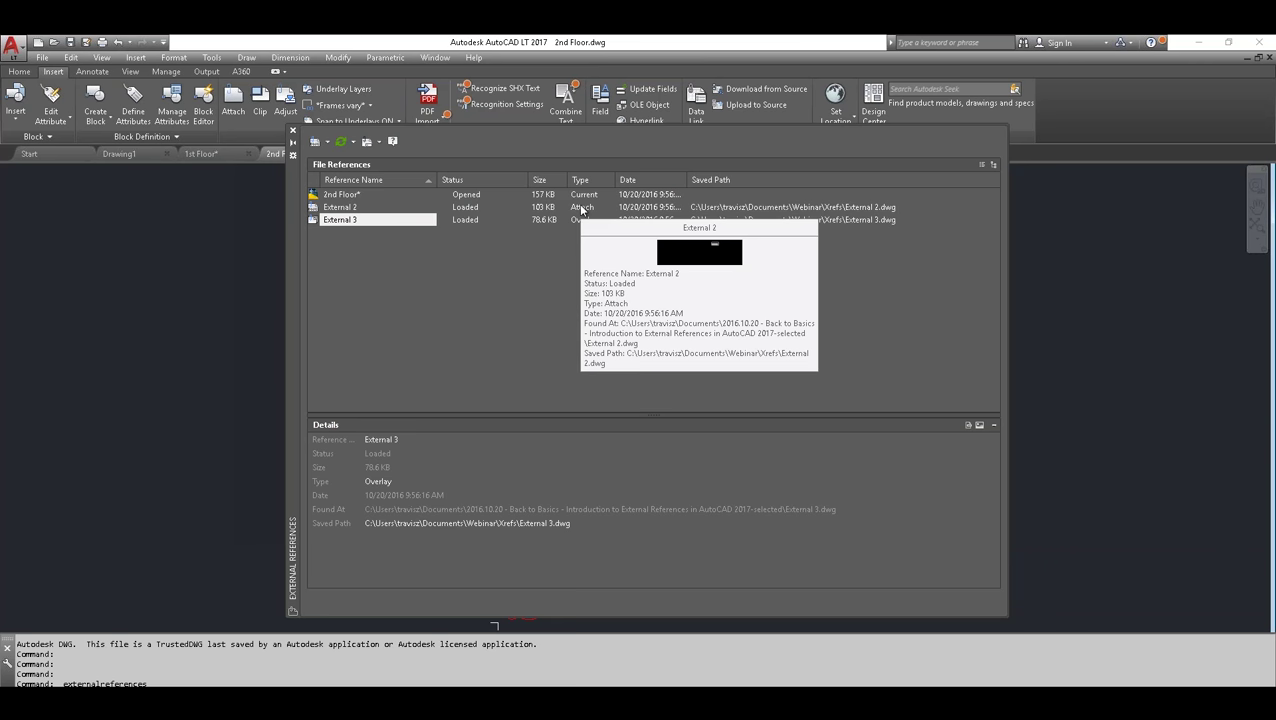
pyautogui.click(293, 131)
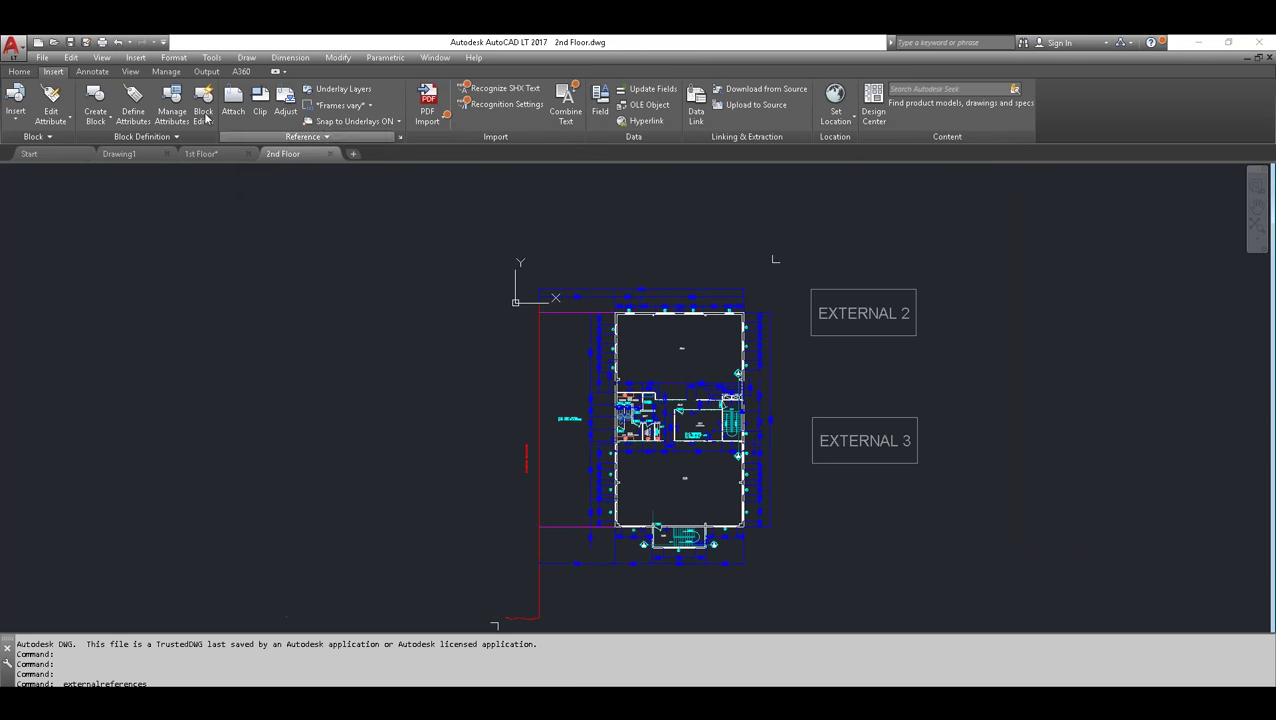
# - Save 2nd Floor.dwg, return to the 1st Floor drawing, and reload its 2nd Floor reference
pyautogui.click(71, 44)
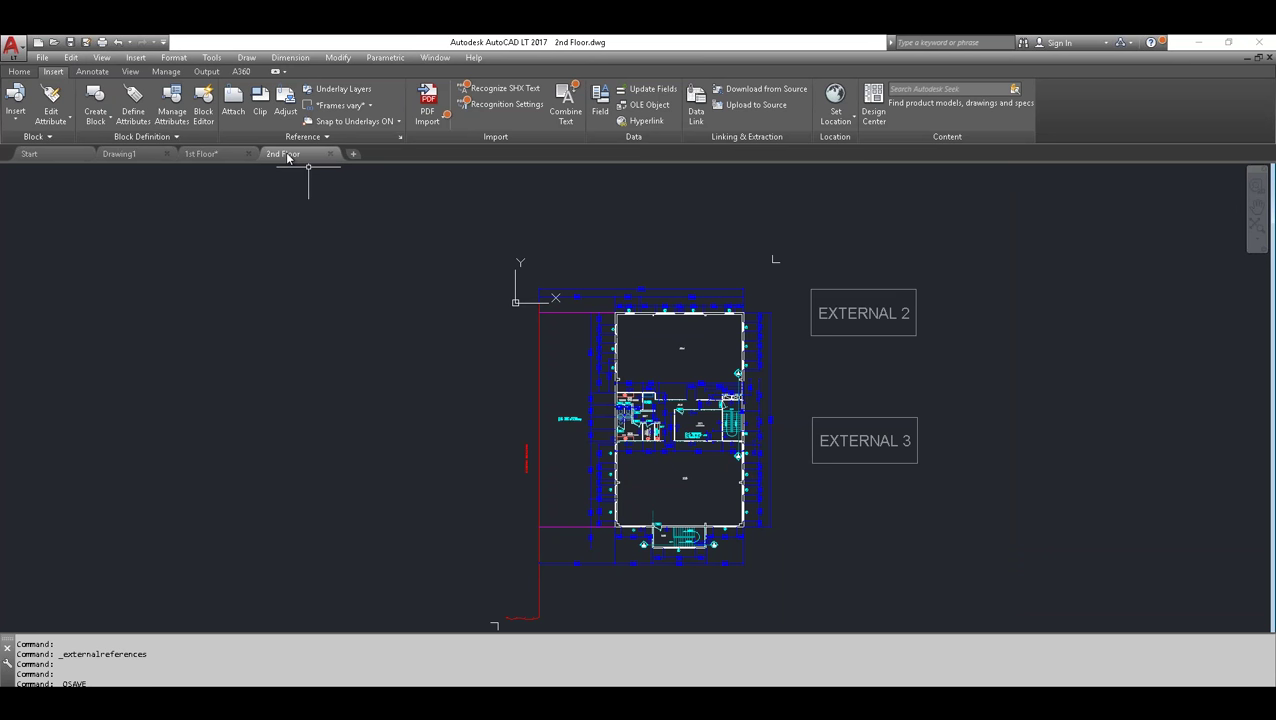
pyautogui.moveTo(287, 156)
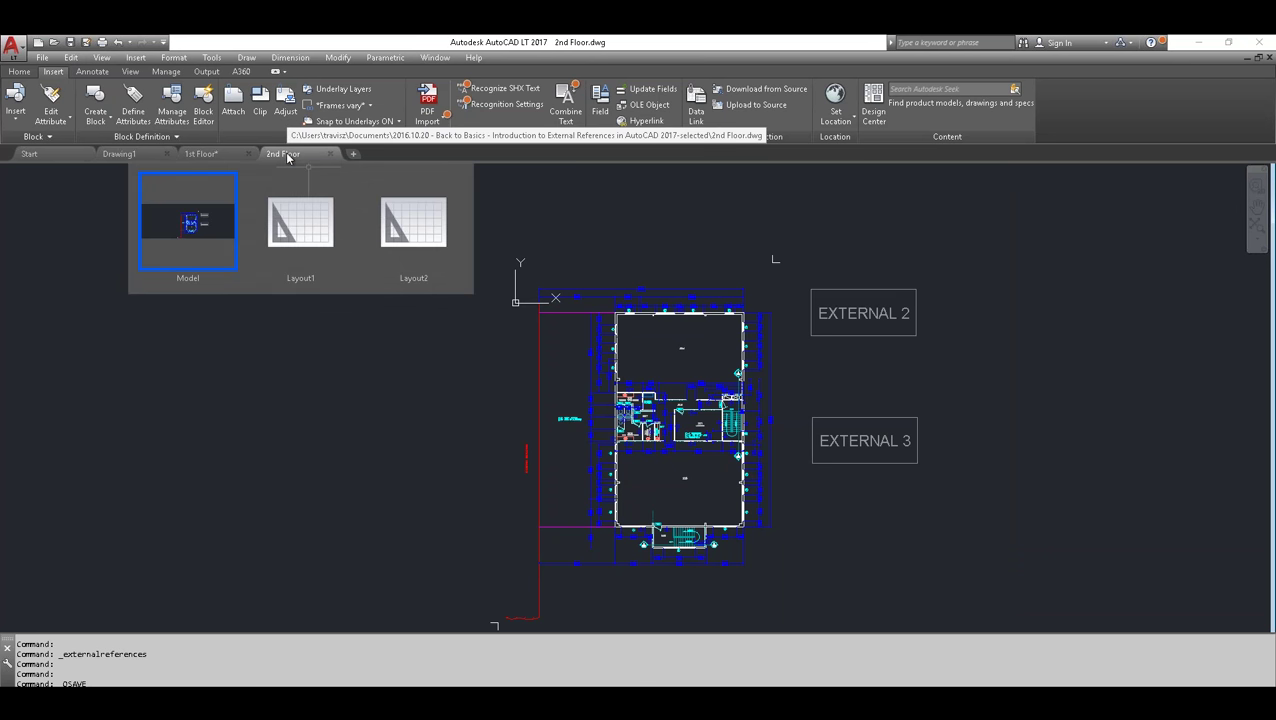
pyautogui.click(212, 157)
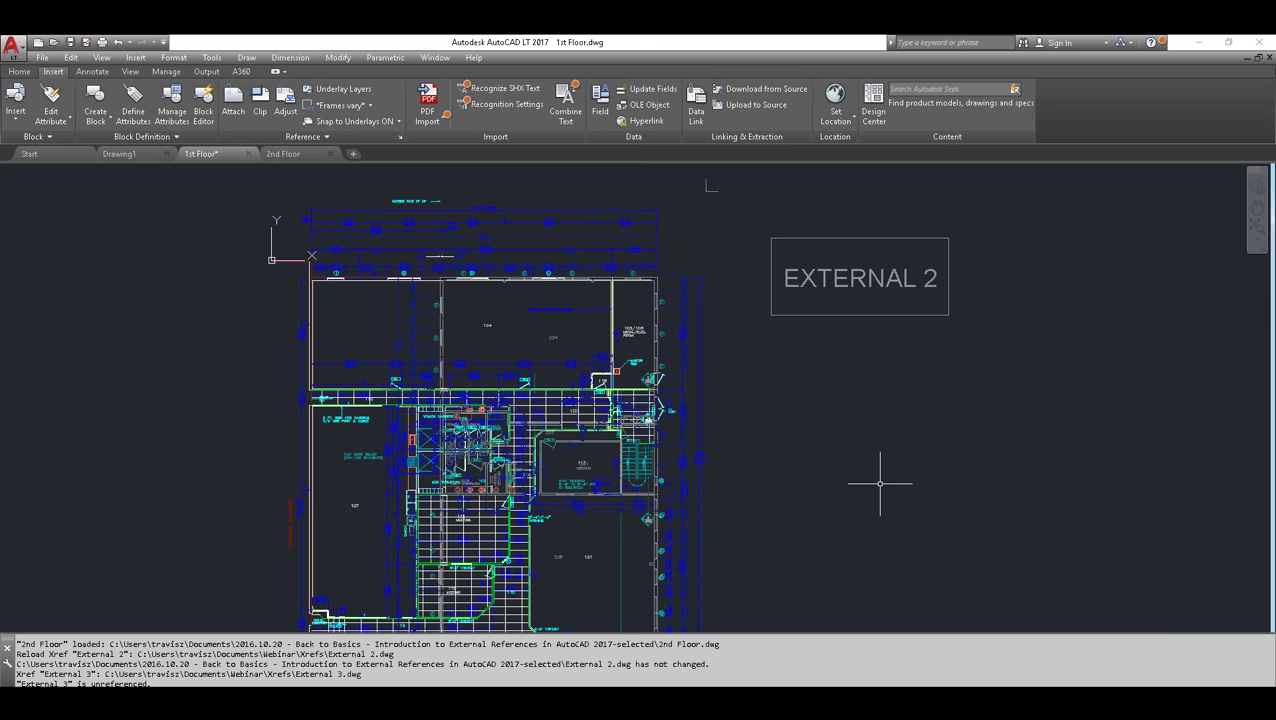
# - Compare the references listed for 1st Floor with the reference types of External 2 and External 3 in 2nd Floor
pyautogui.click(400, 138)
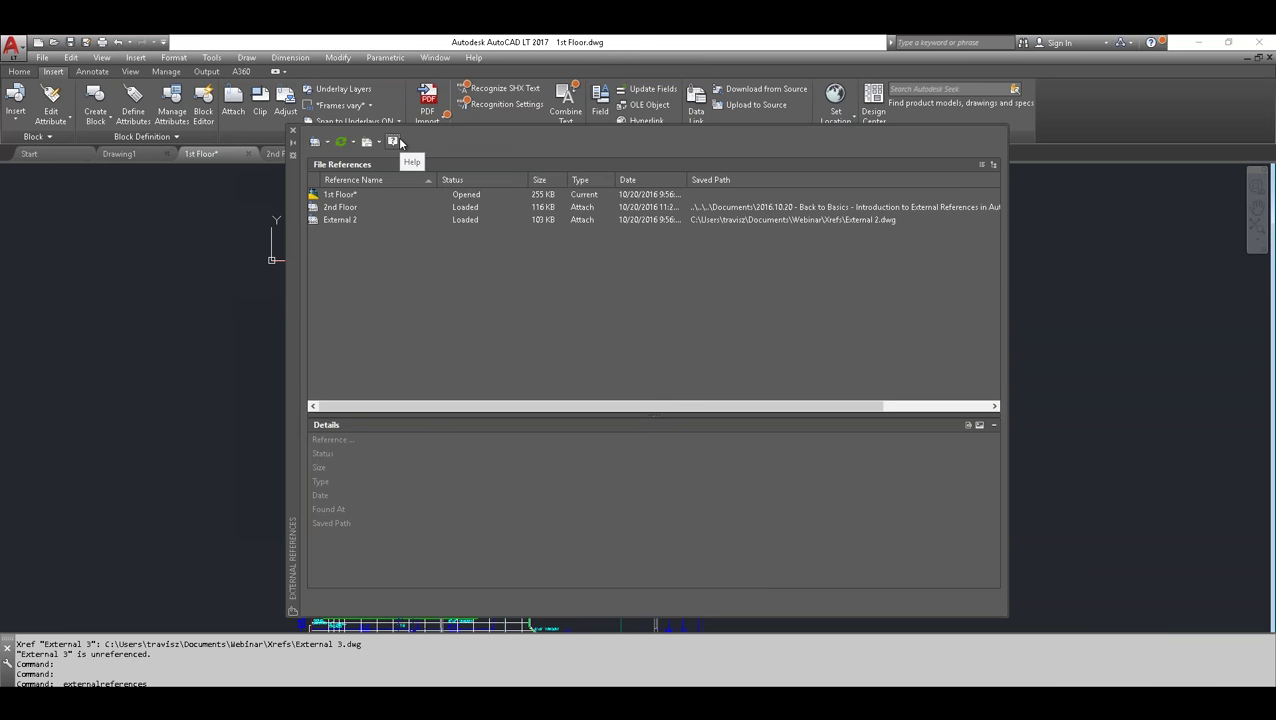
pyautogui.click(335, 207)
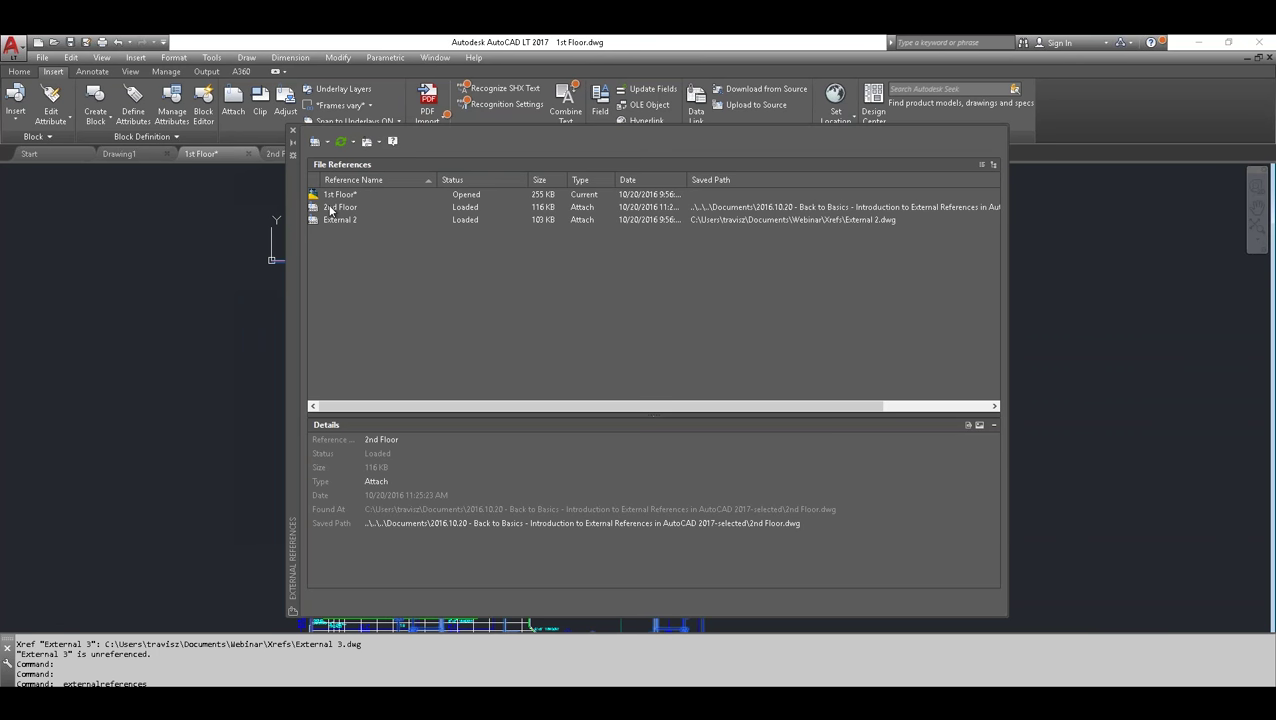
pyautogui.click(331, 222)
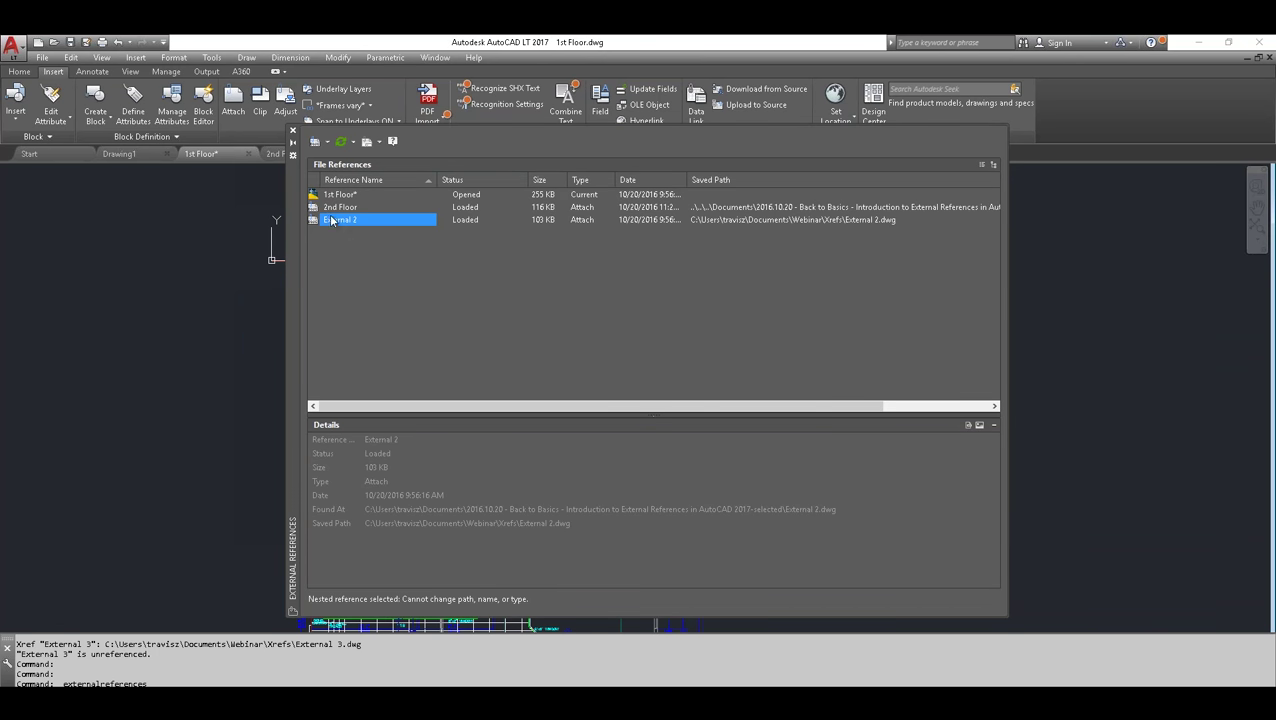
pyautogui.click(274, 155)
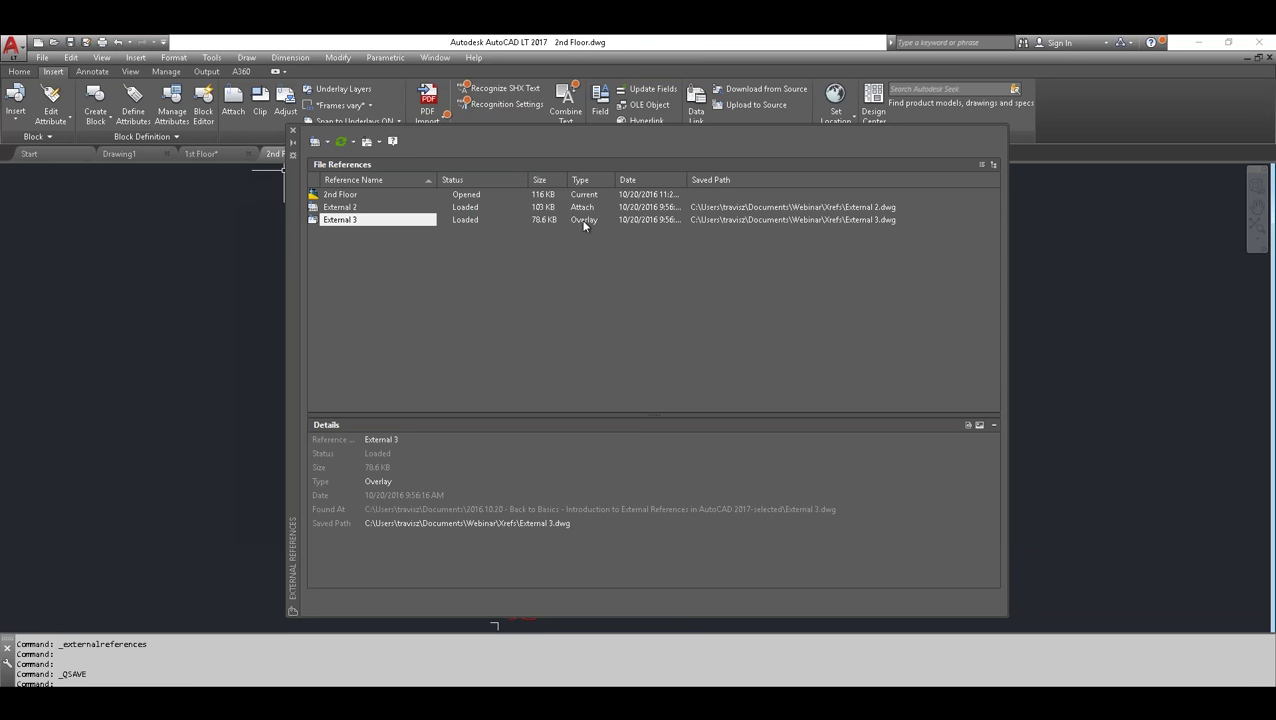
pyautogui.moveTo(584, 223)
pyautogui.moveTo(337, 199)
pyautogui.click(583, 221)
pyautogui.press('Up')
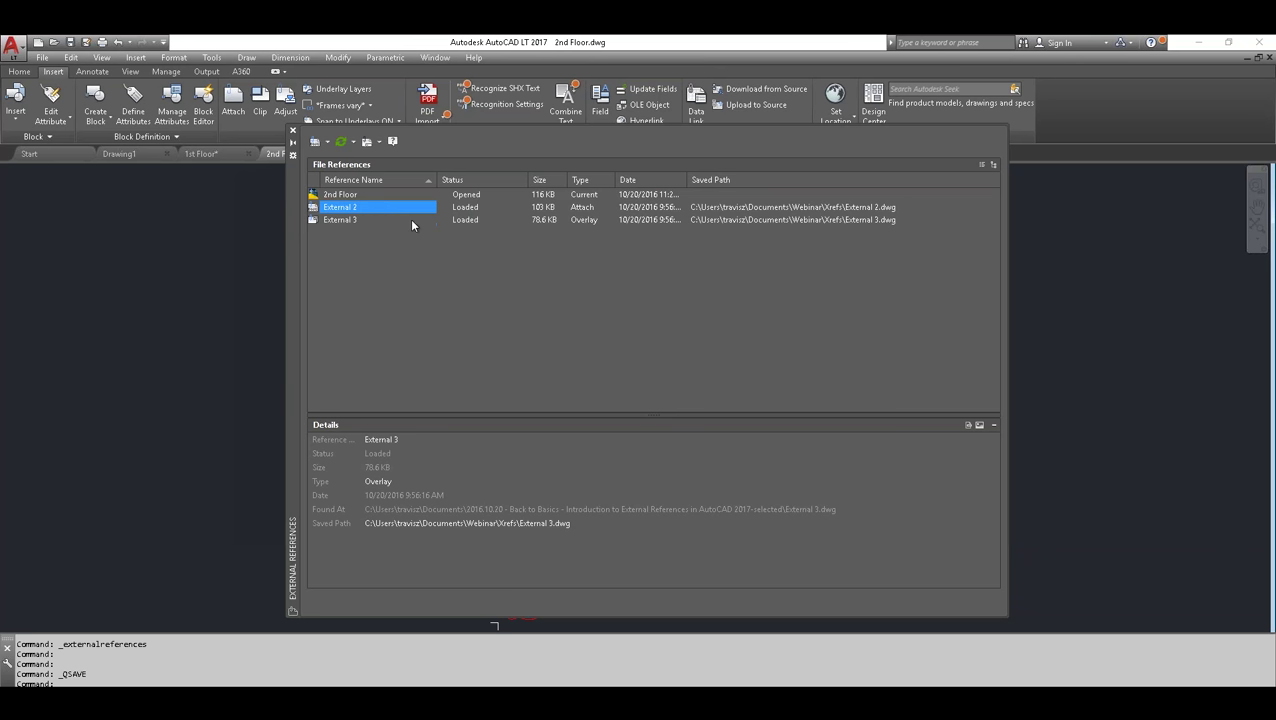
# - Set the reference type of External 3 to Attach in the 2nd Floor drawing, and save the drawing
pyautogui.click(340, 221)
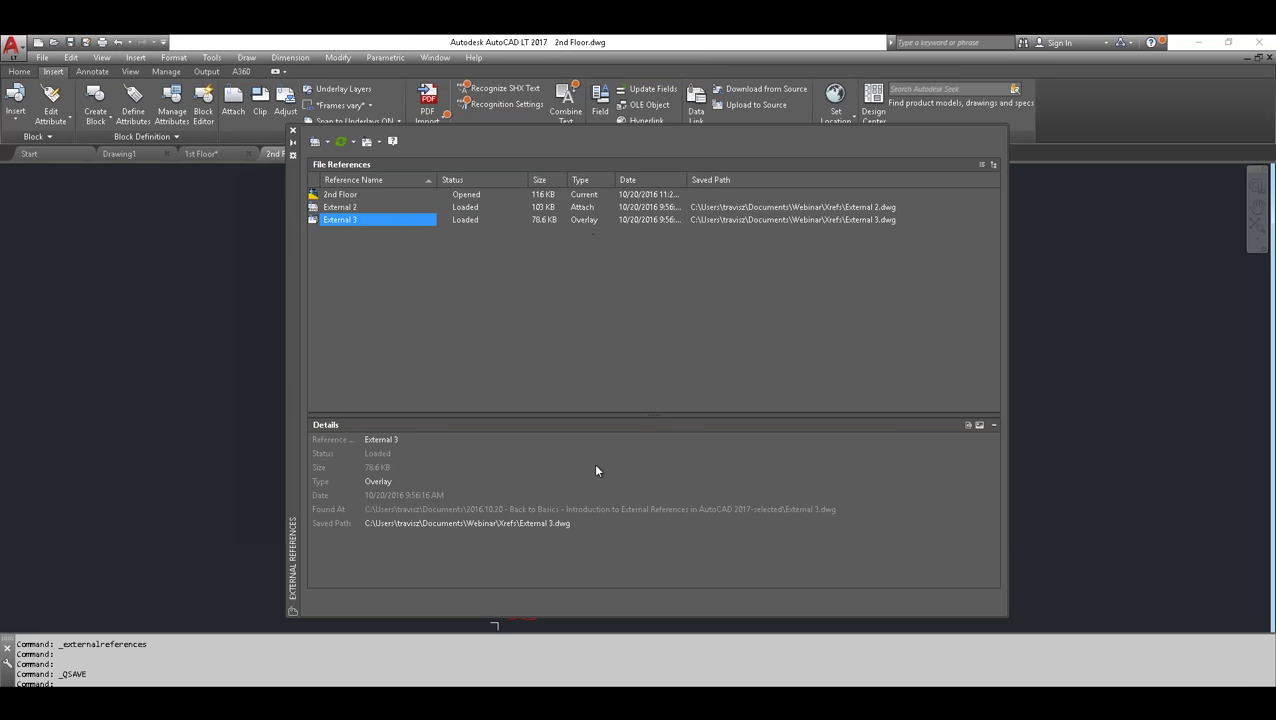
pyautogui.click(846, 482)
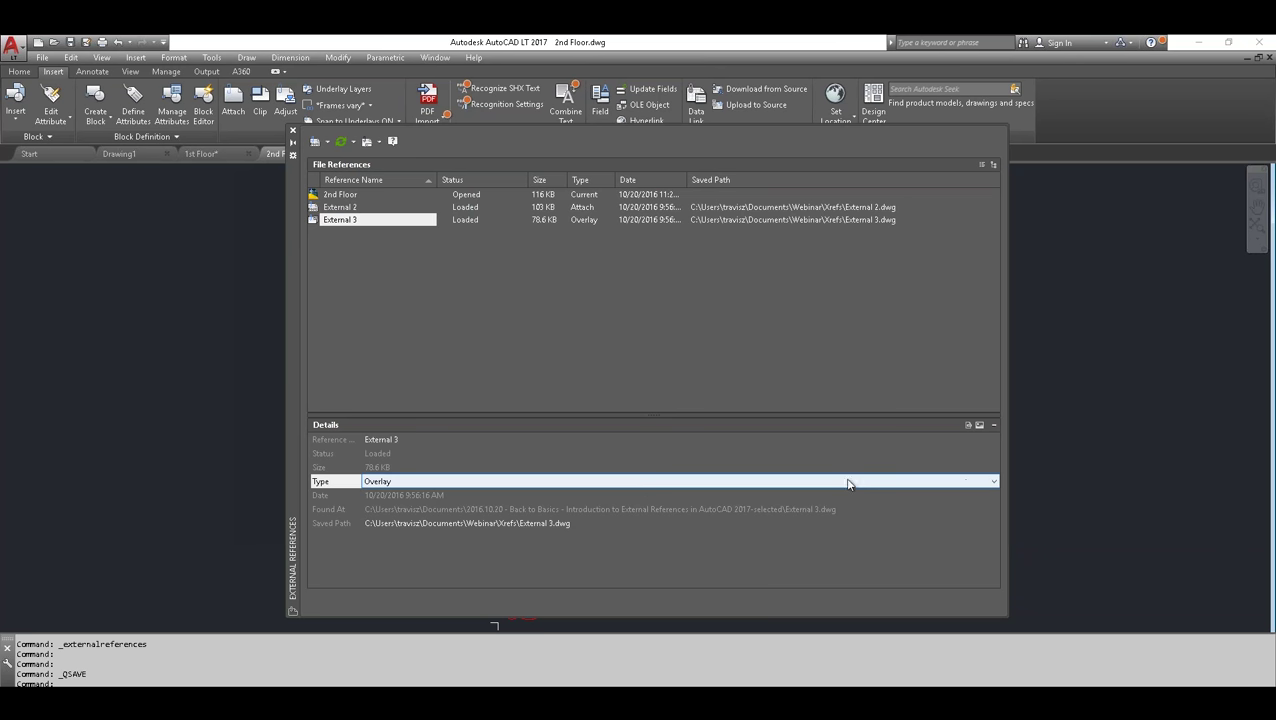
pyautogui.click(993, 481)
pyautogui.click(590, 493)
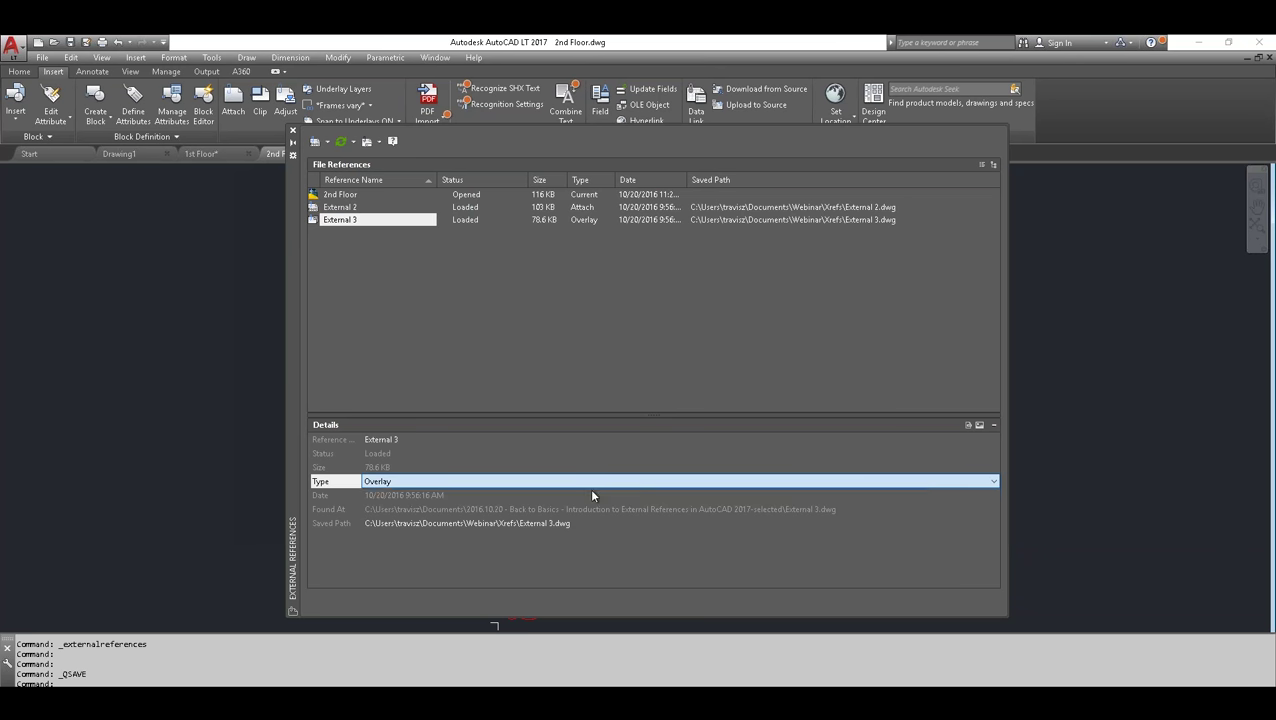
pyautogui.click(70, 42)
# - Return to 1st Floor, reload the changed 2nd Floor reference, check External 3's reference type, and close the External References palette
pyautogui.click(203, 153)
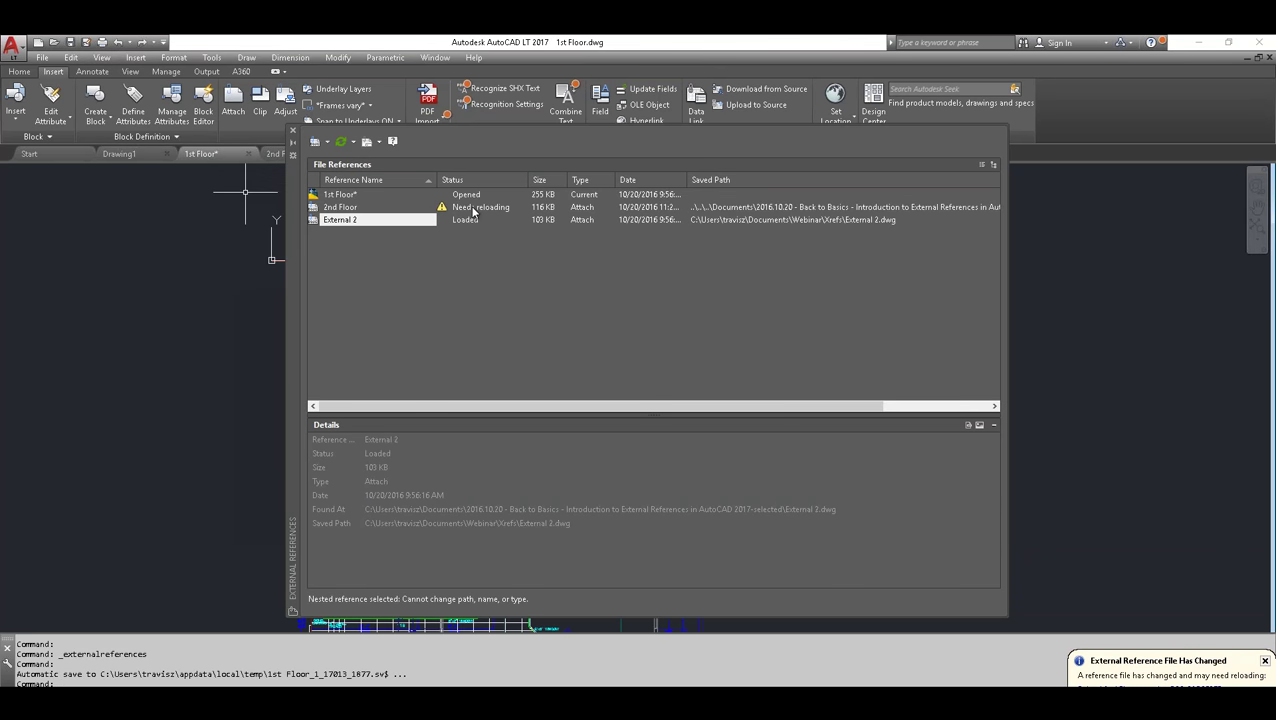
pyautogui.moveTo(473, 210)
pyautogui.click(1120, 686)
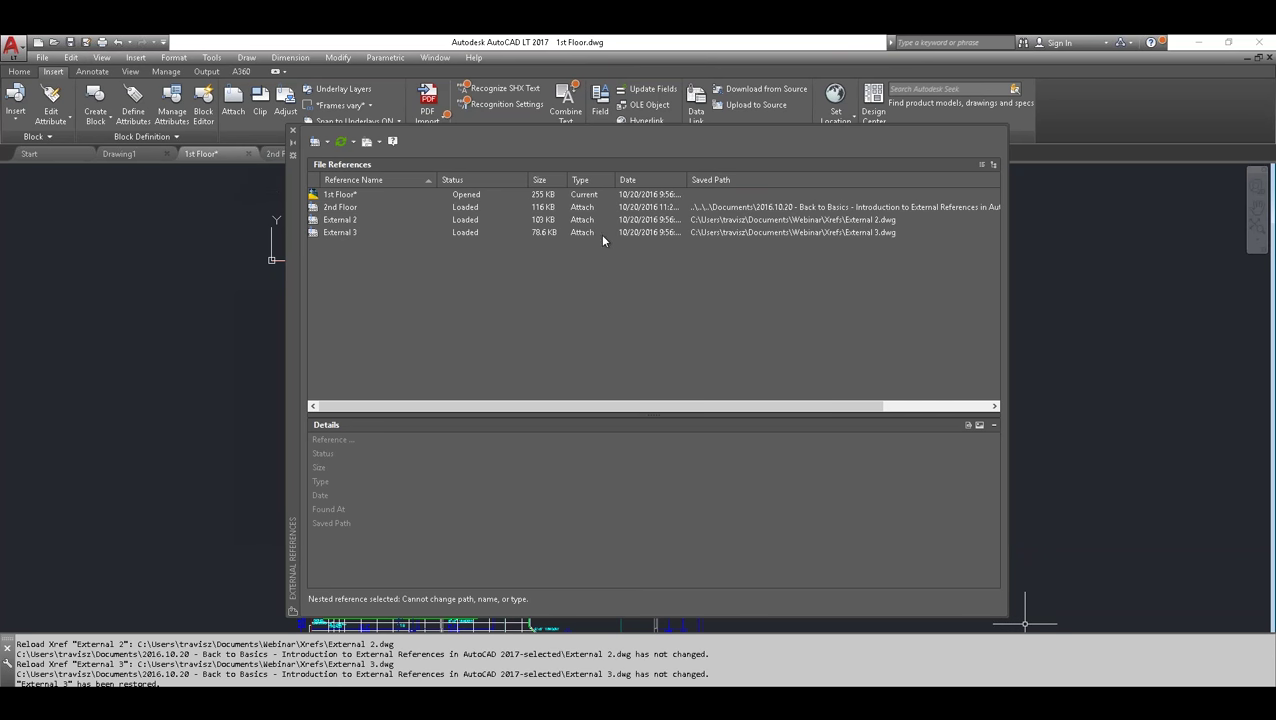
pyautogui.moveTo(581, 234)
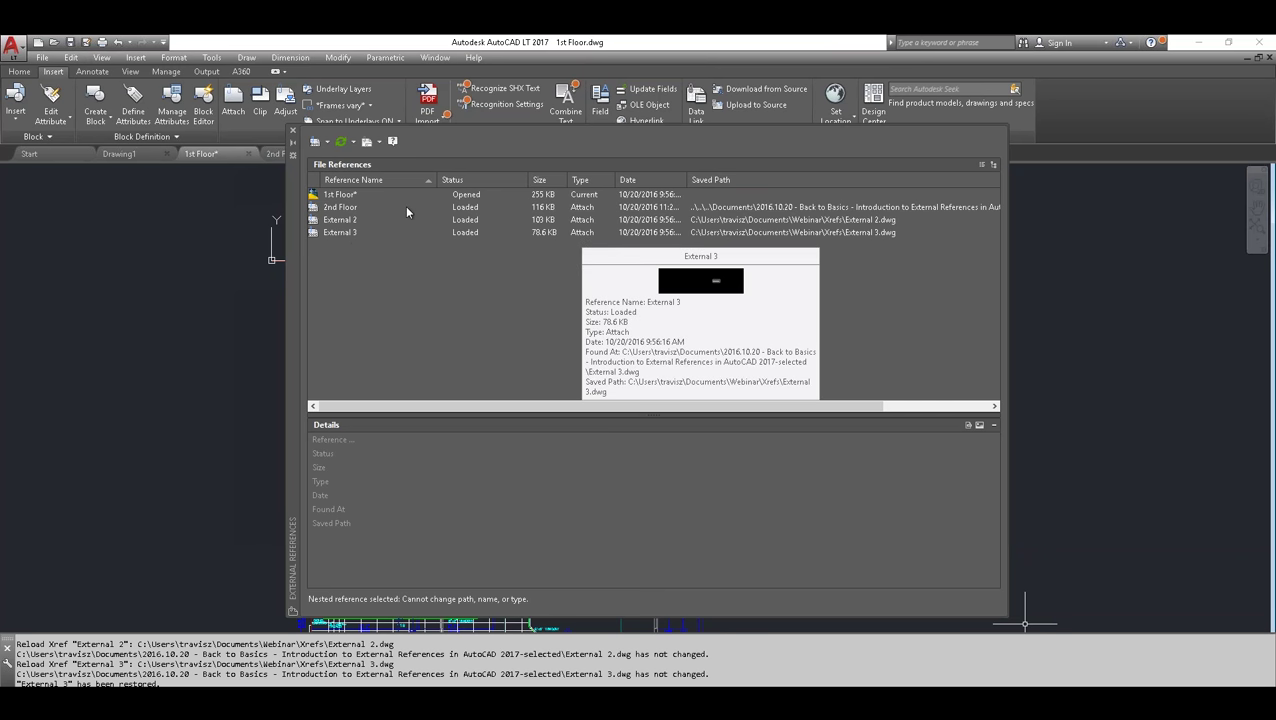
pyautogui.click(292, 129)
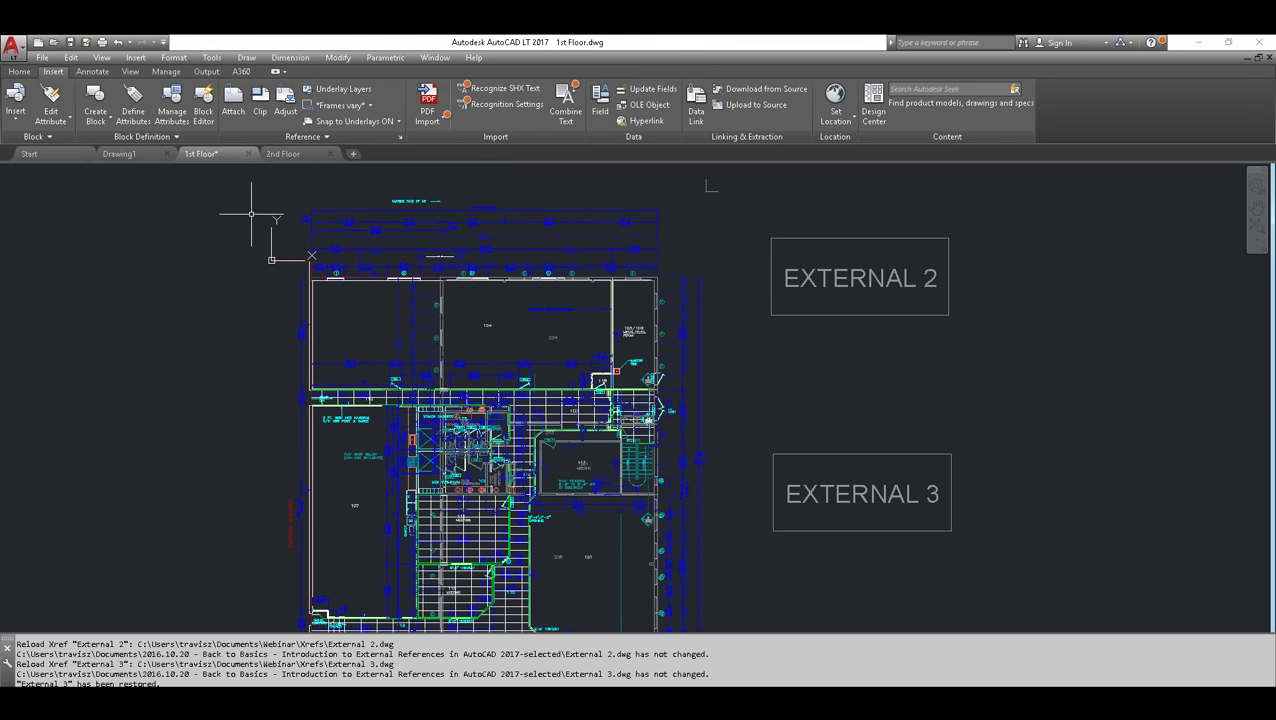
# - Close the 1st Floor drawing without saving its changes, and close the 2nd Floor drawing
pyautogui.click(248, 155)
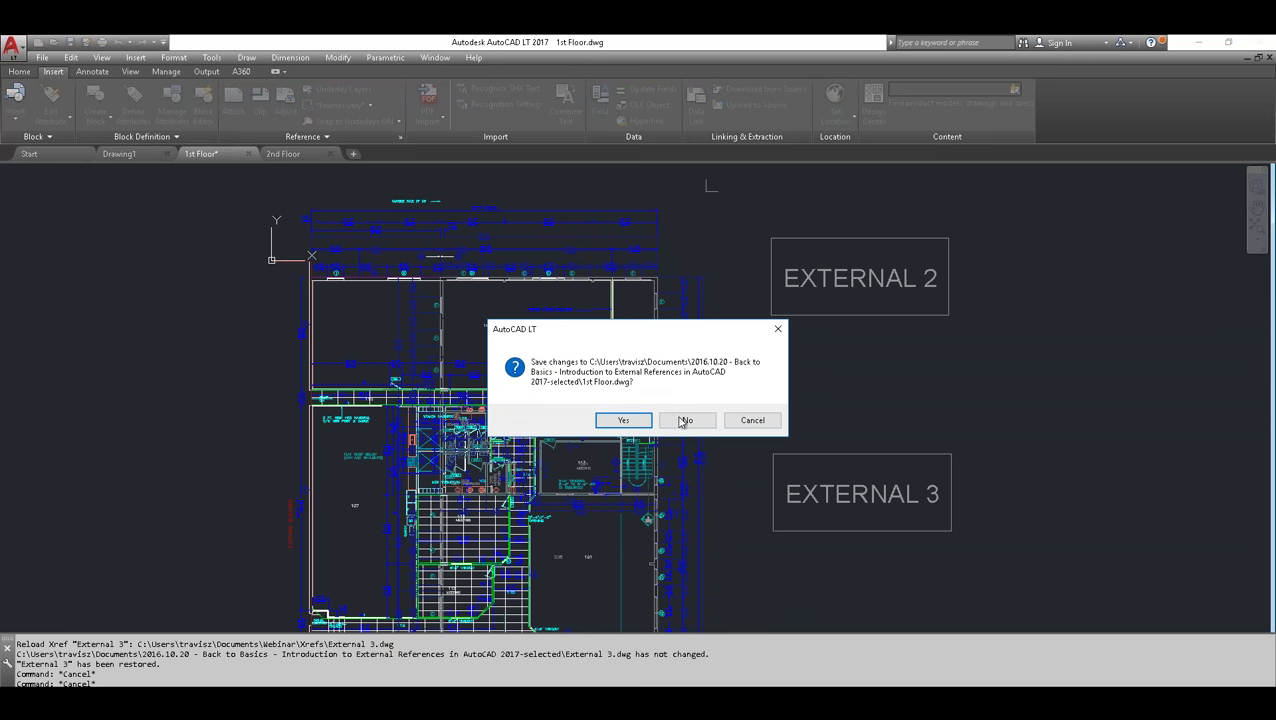
pyautogui.click(687, 420)
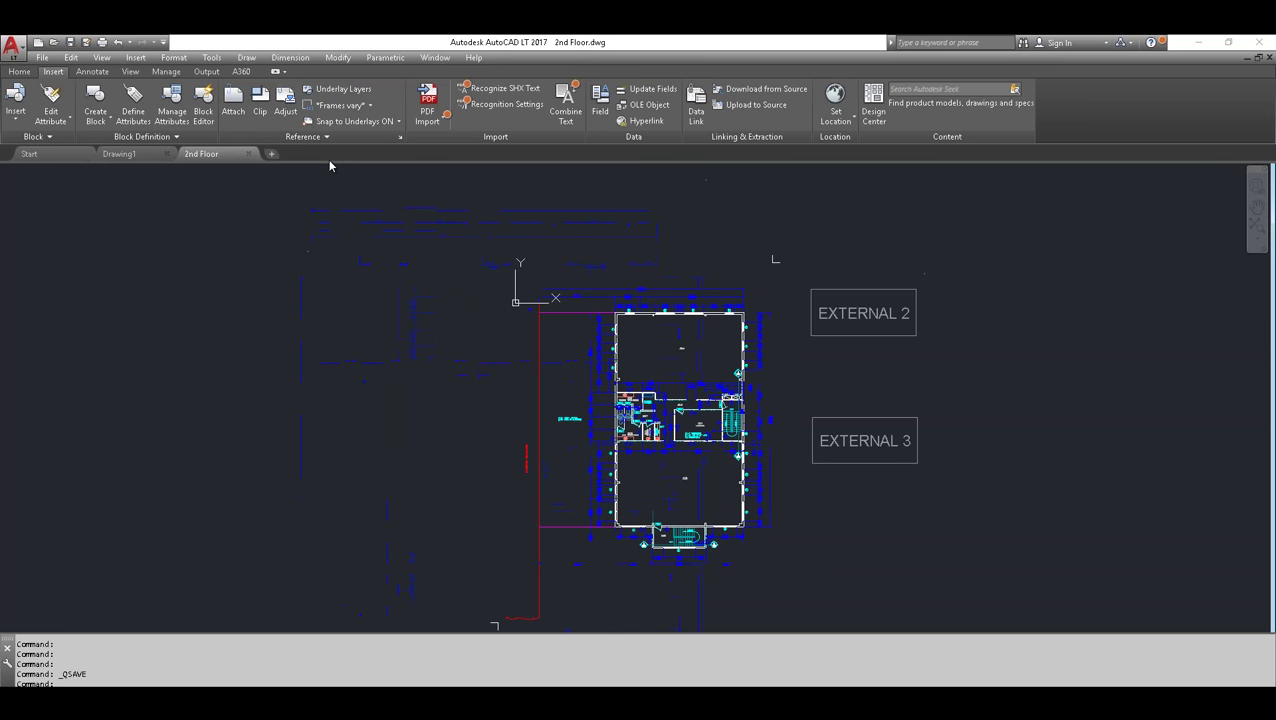
pyautogui.click(248, 155)
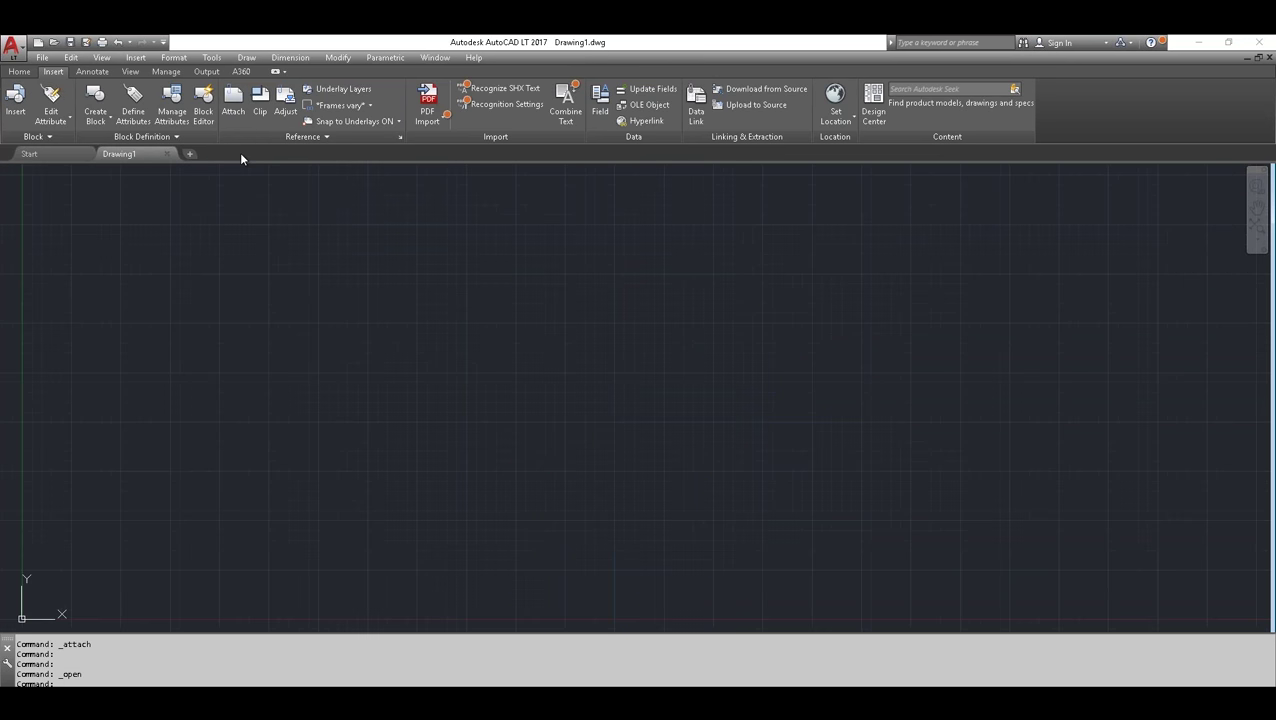
# - Open the drawings Parent.dwg and Child.dwg from the external references folder
pyautogui.click(55, 43)
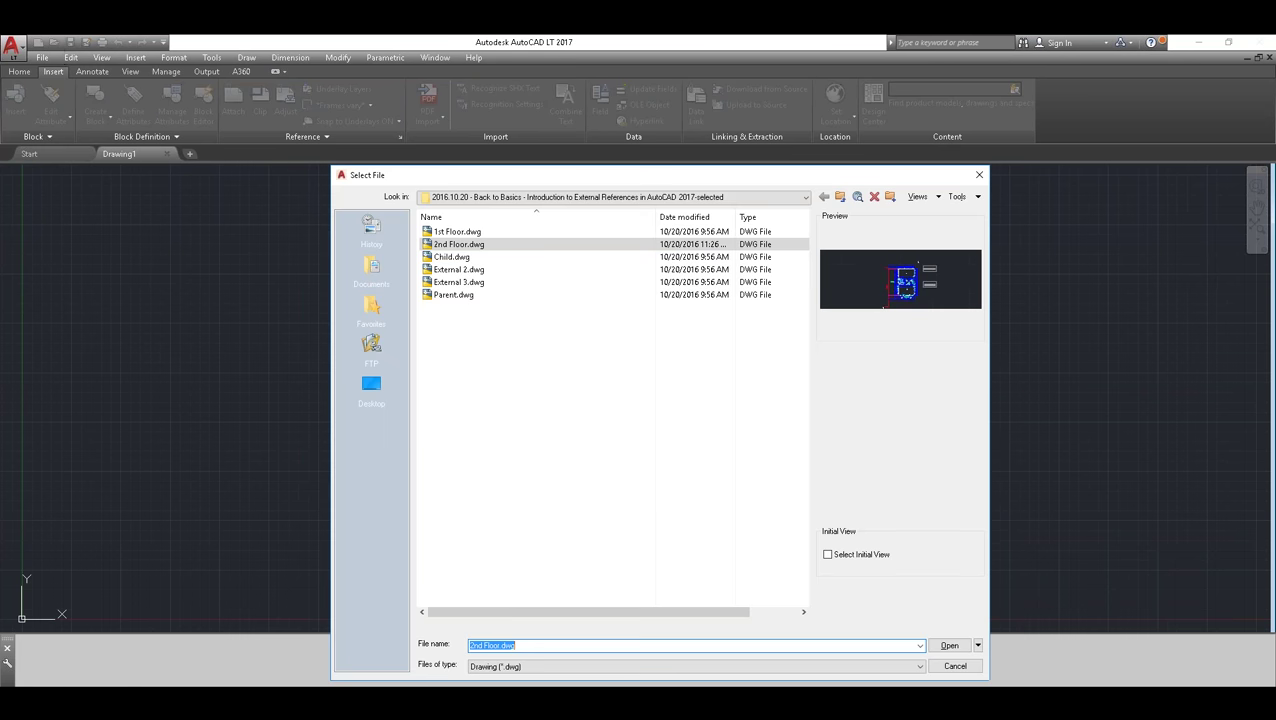
pyautogui.click(452, 295)
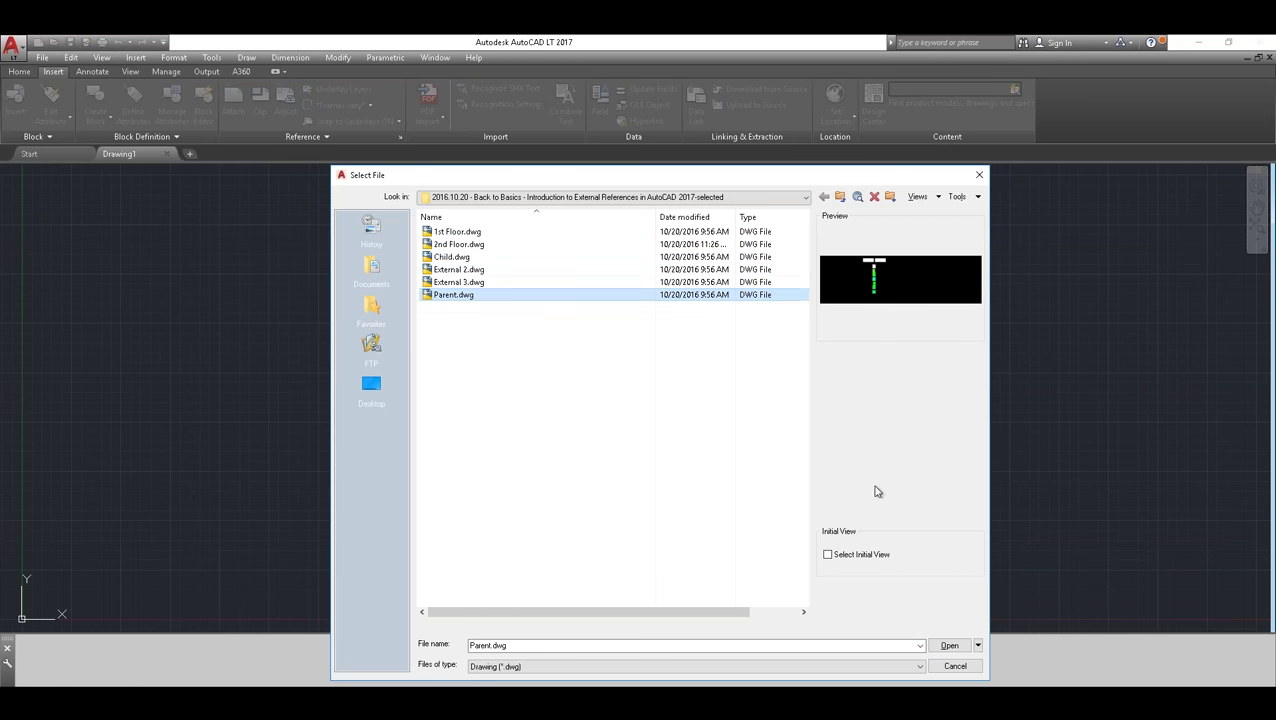
pyautogui.click(949, 645)
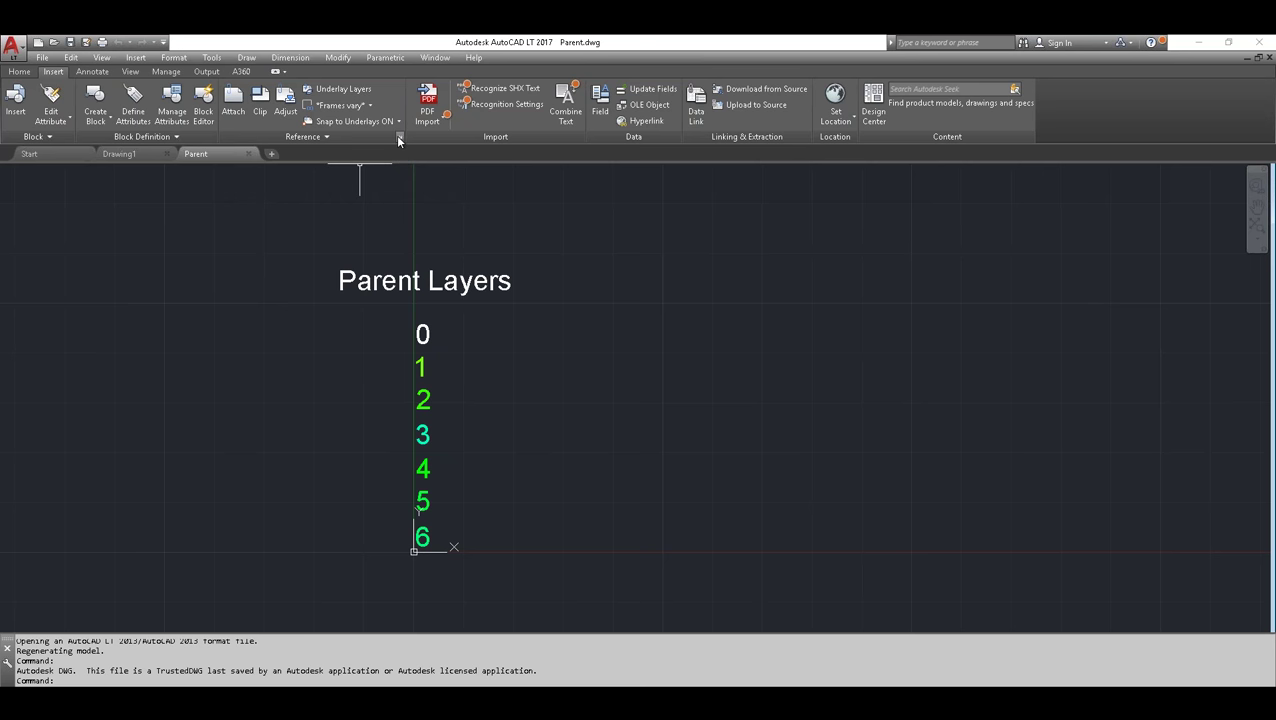
pyautogui.click(53, 42)
pyautogui.click(445, 257)
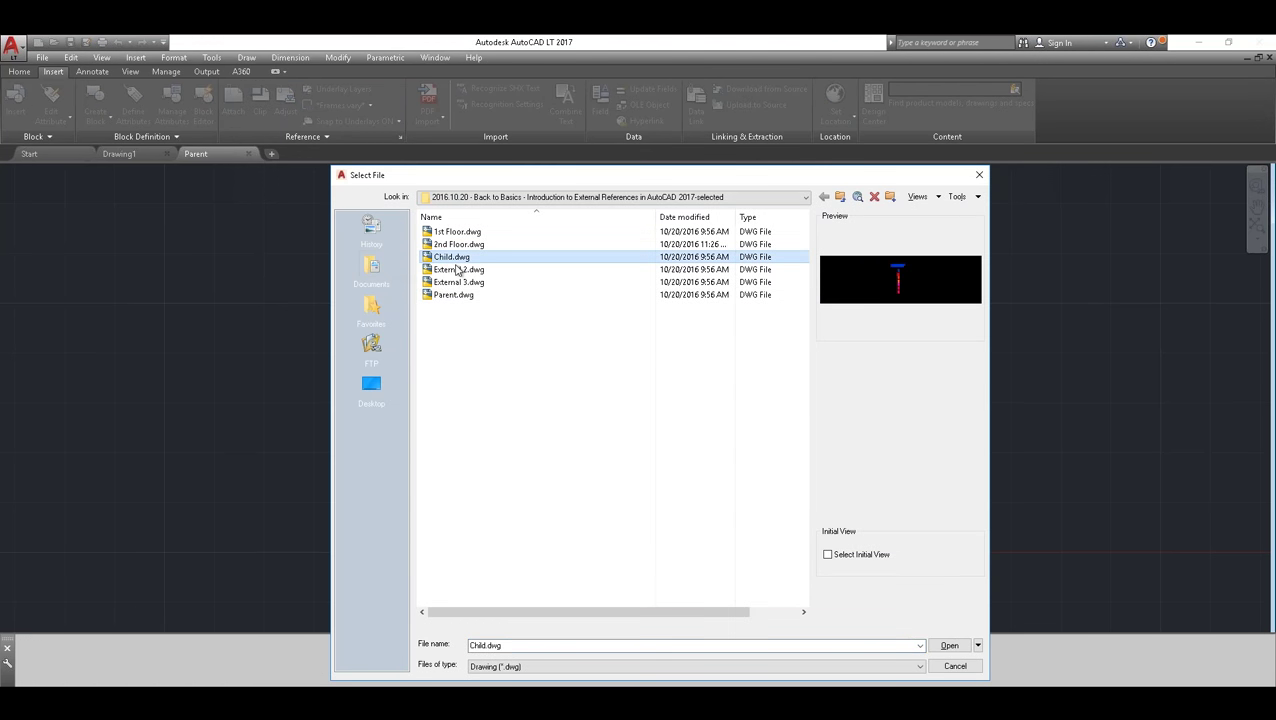
pyautogui.click(949, 645)
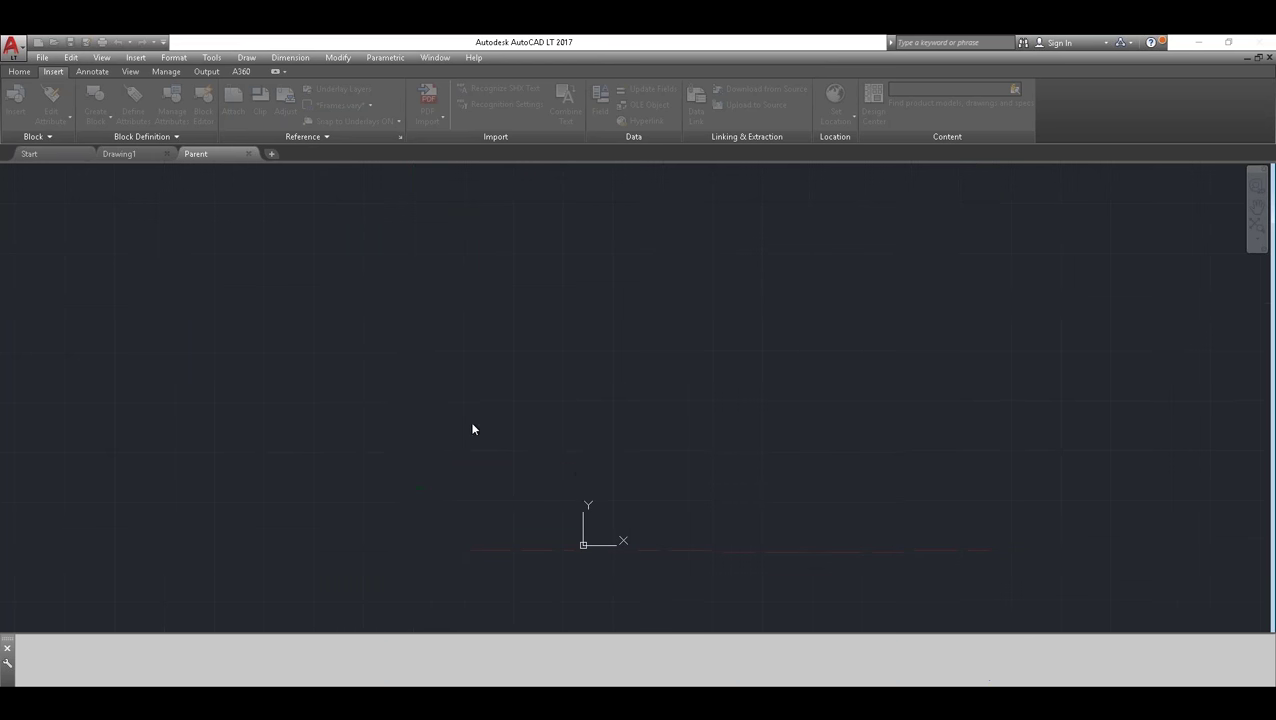
# - Examine the layers and their colors in the Child and Parent drawings using the Layer Properties Manager, and close it
pyautogui.click(19, 71)
pyautogui.click(448, 105)
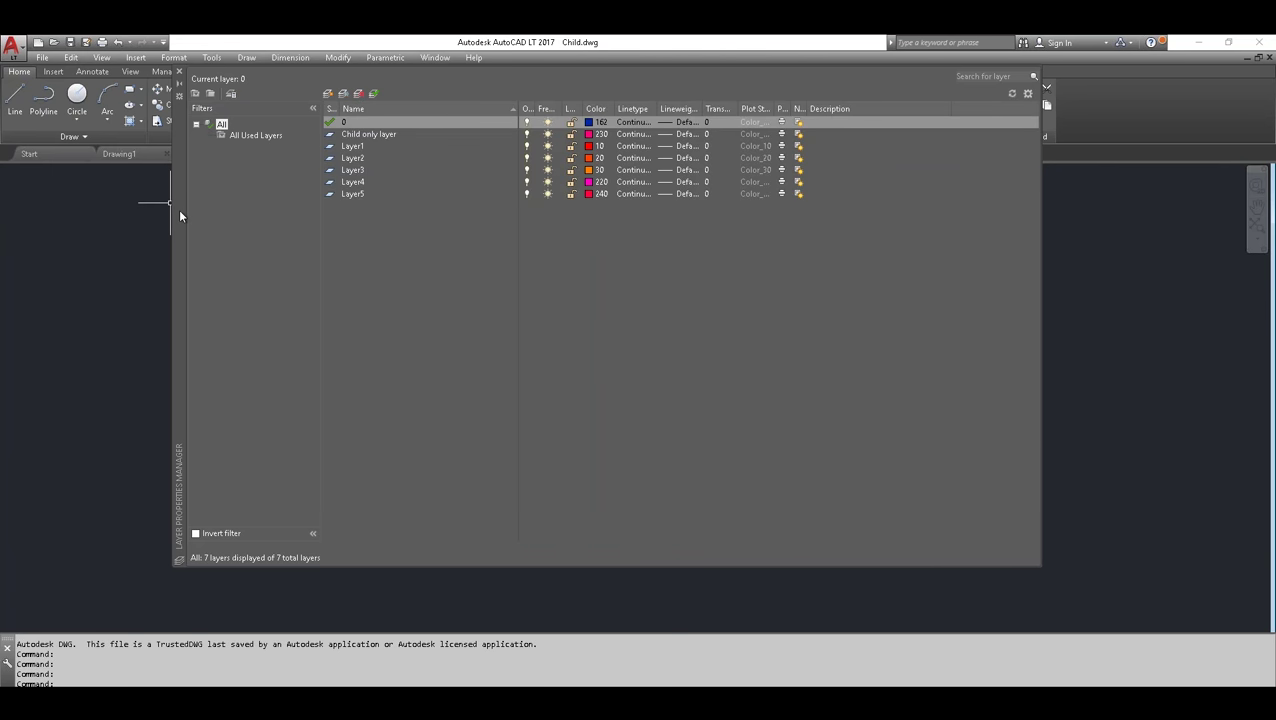
pyautogui.moveTo(179, 220); pyautogui.dragTo(333, 262)
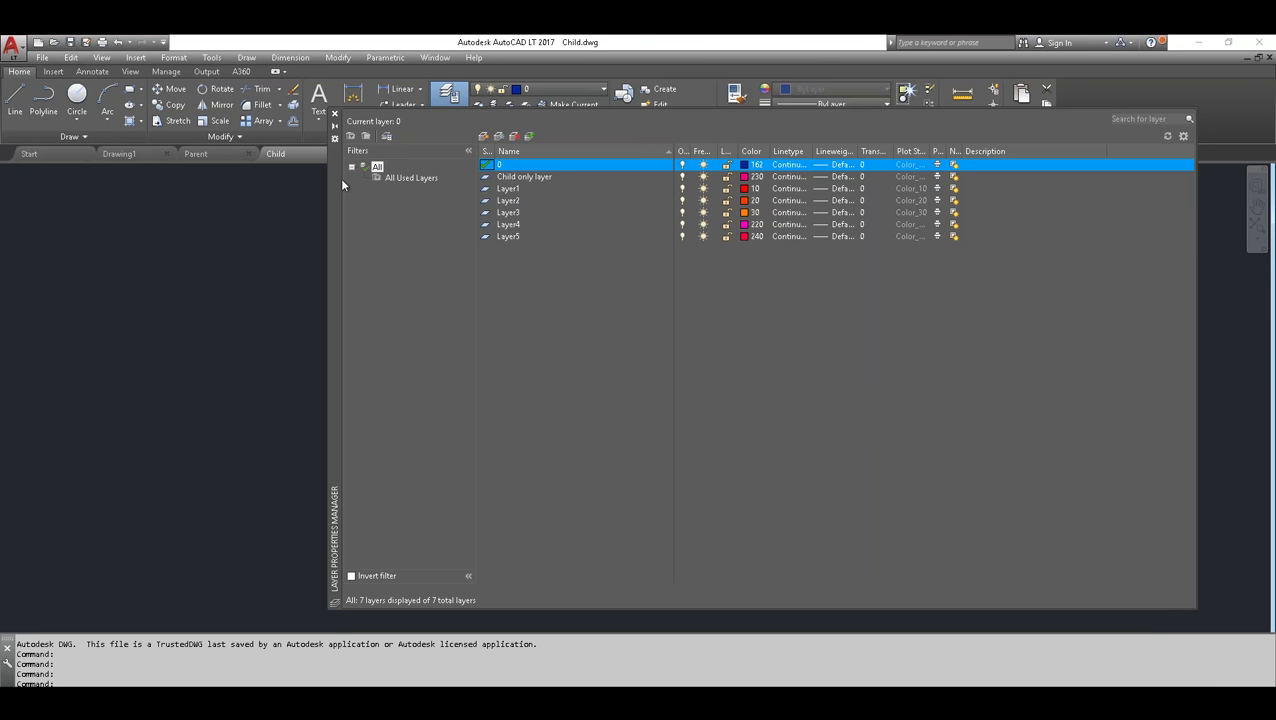
pyautogui.click(200, 155)
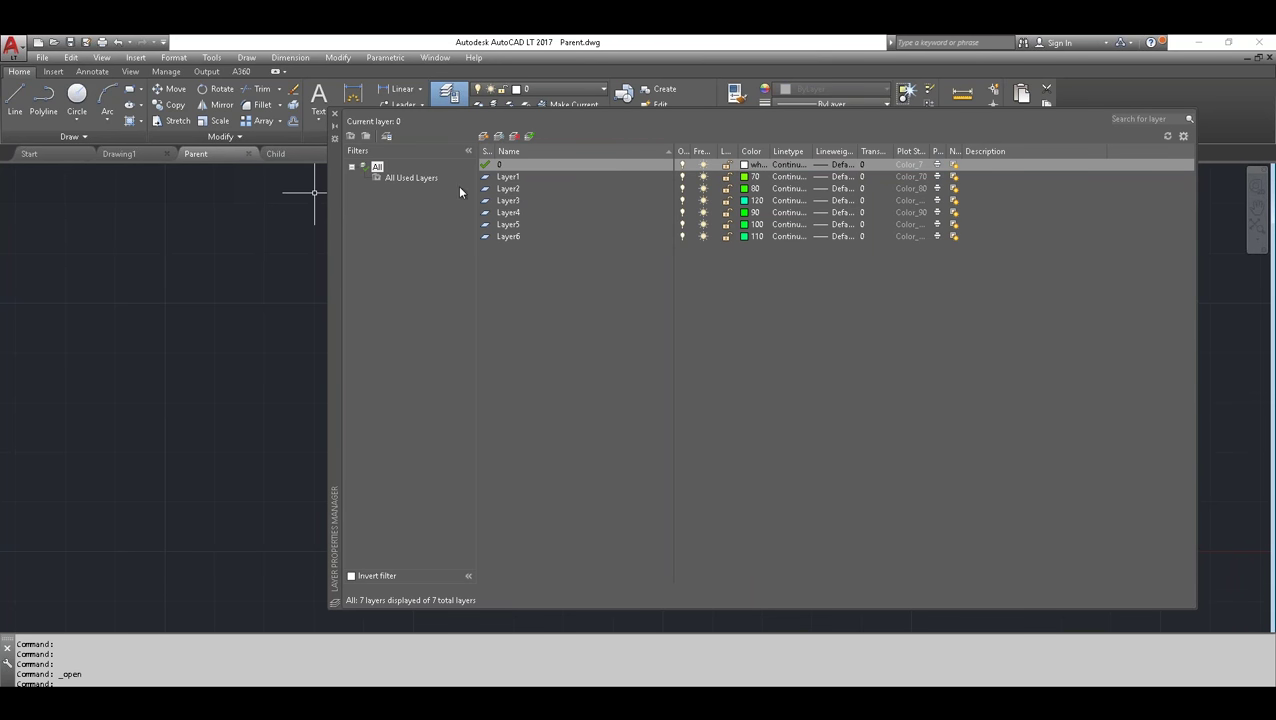
pyautogui.click(335, 114)
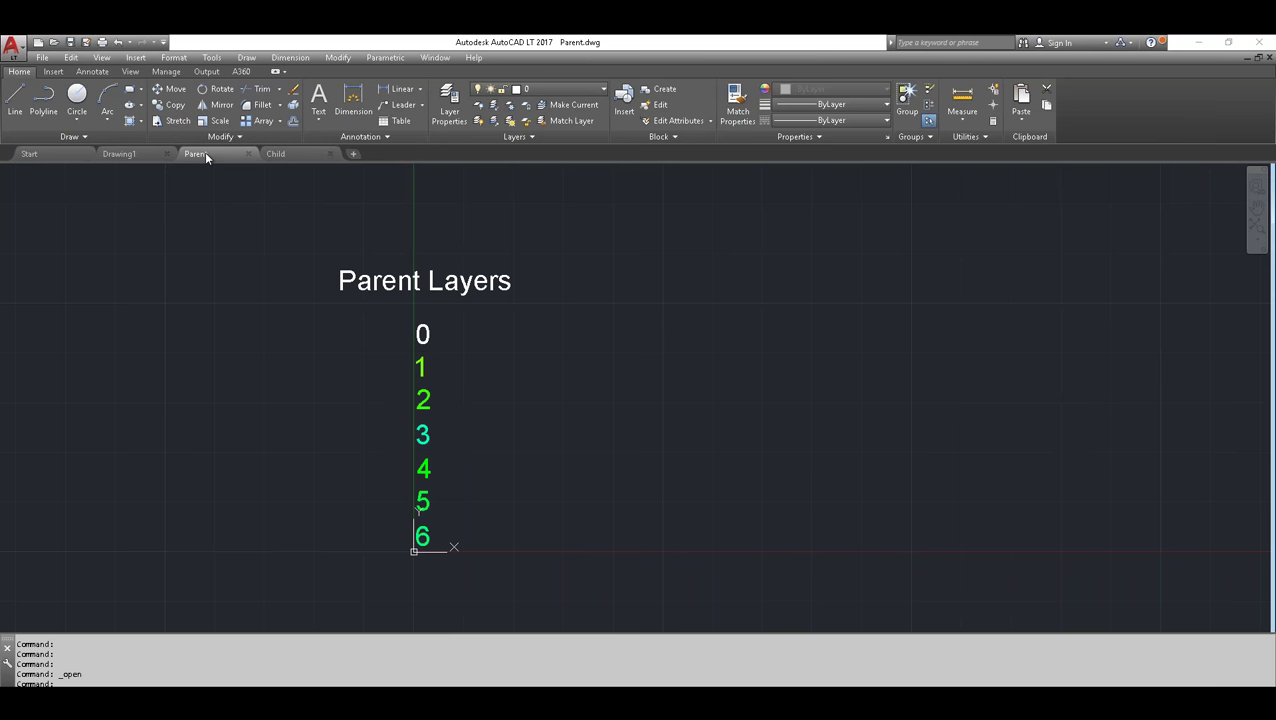
# - Attach Child.dwg to the Parent drawing as an Attachment, place it just right of the Parent Layers list, and select the Child reference
pyautogui.click(53, 71)
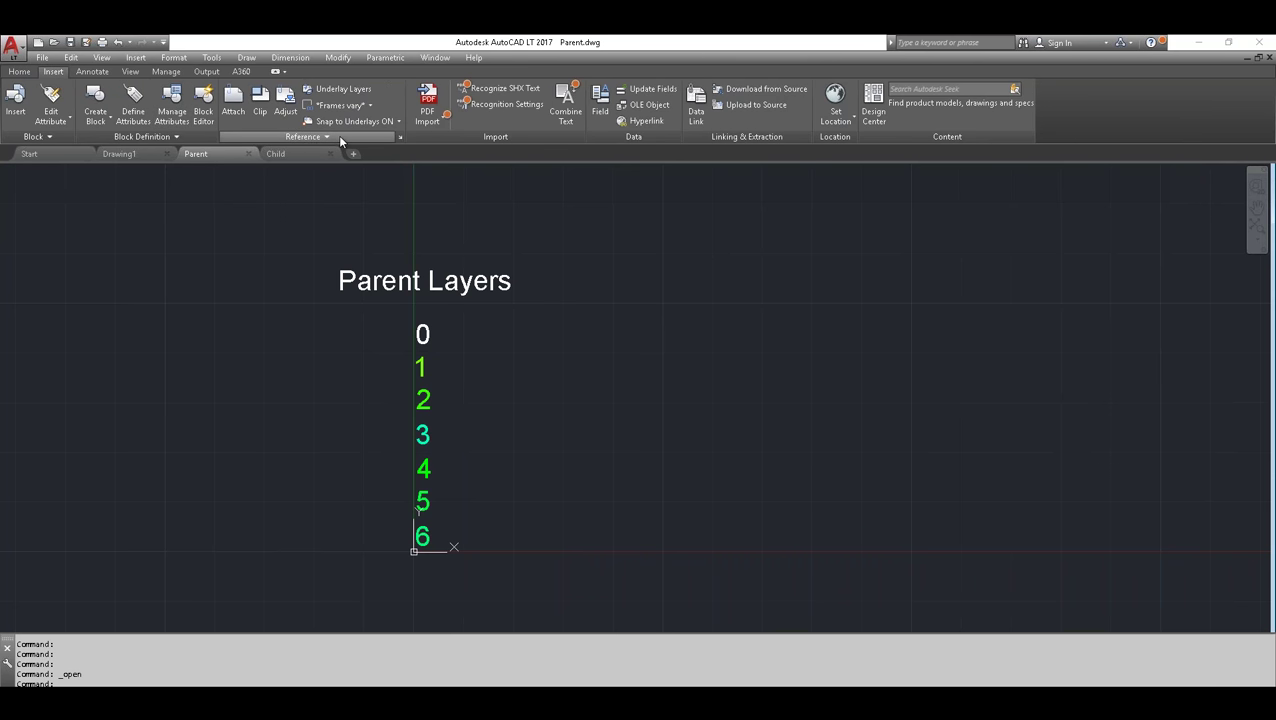
pyautogui.click(399, 139)
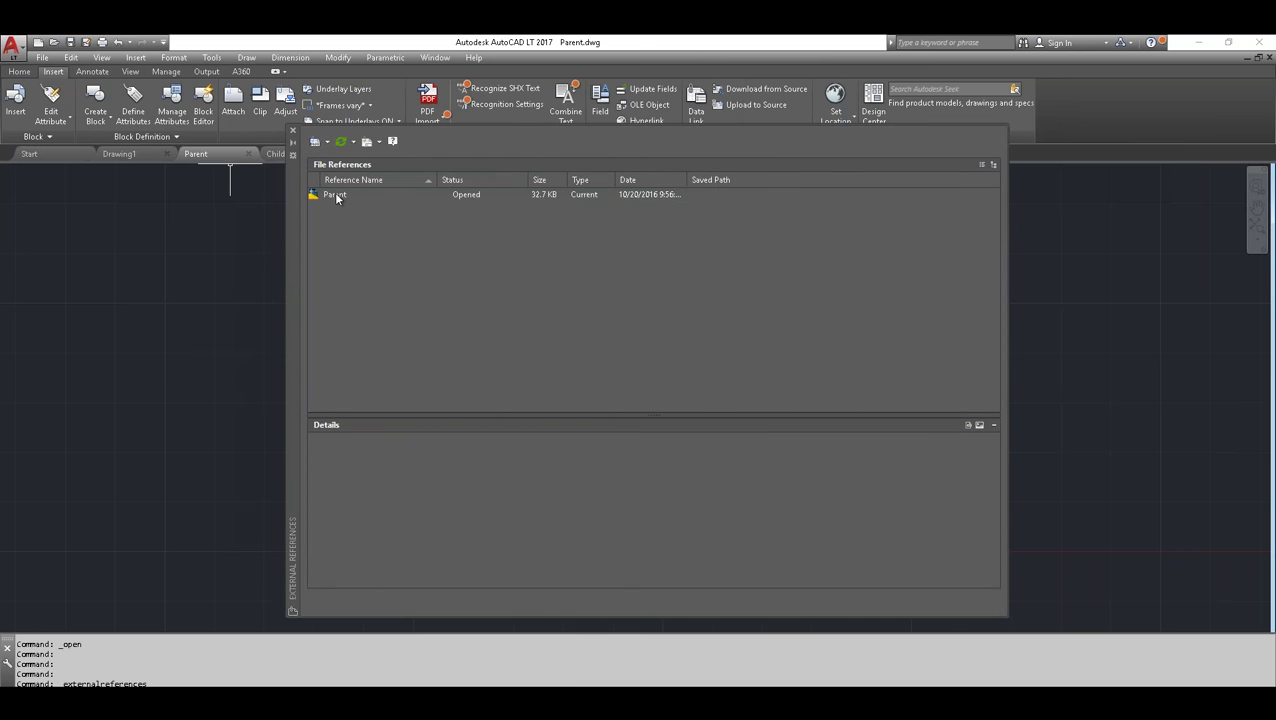
pyautogui.click(316, 146)
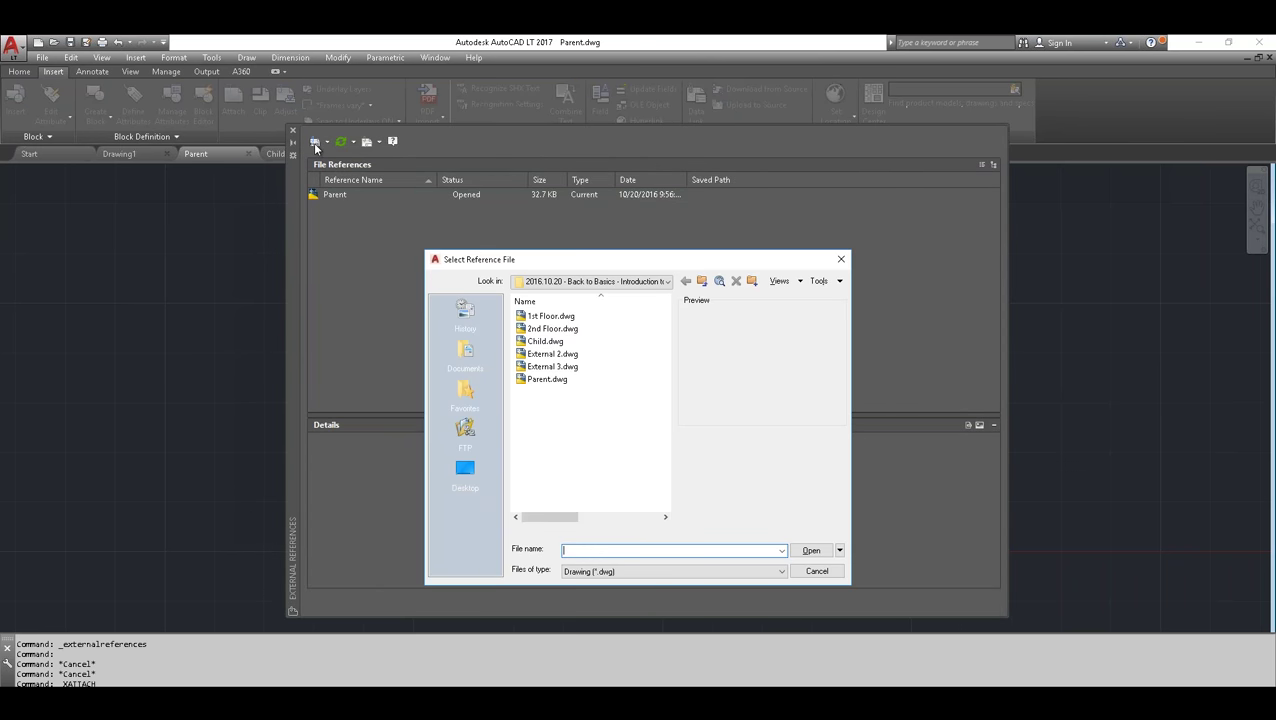
pyautogui.click(544, 342)
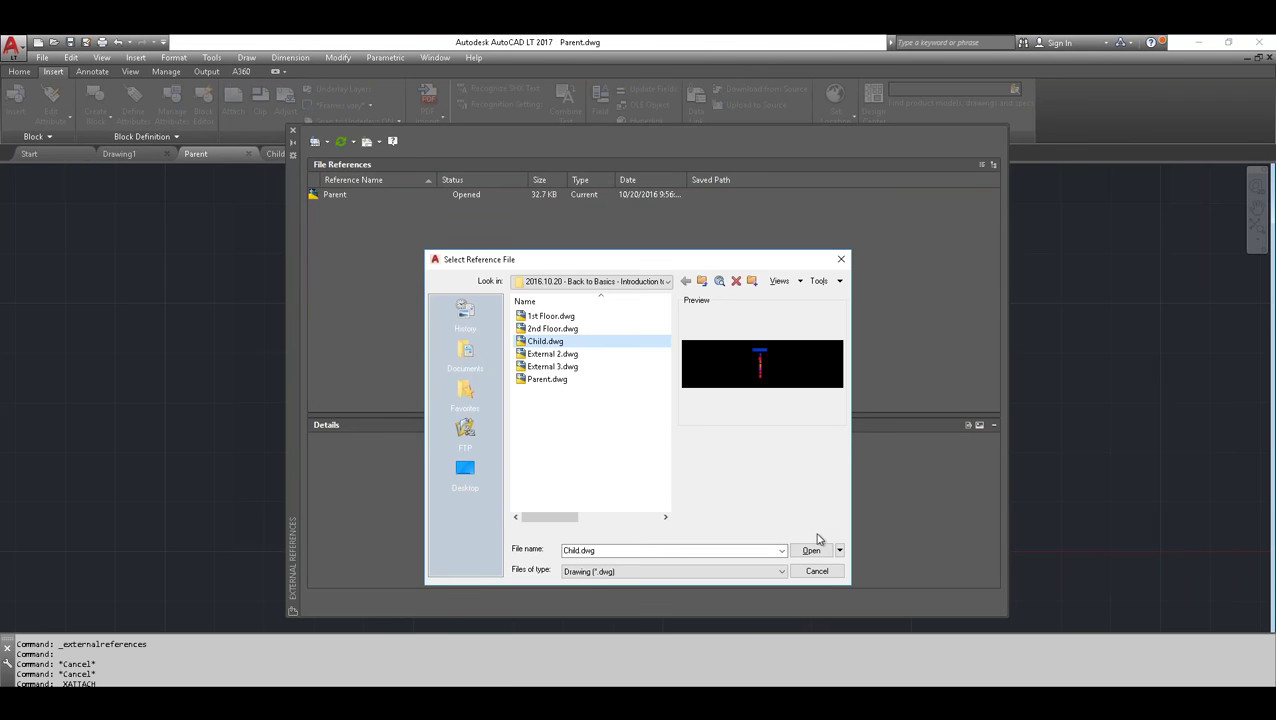
pyautogui.click(812, 550)
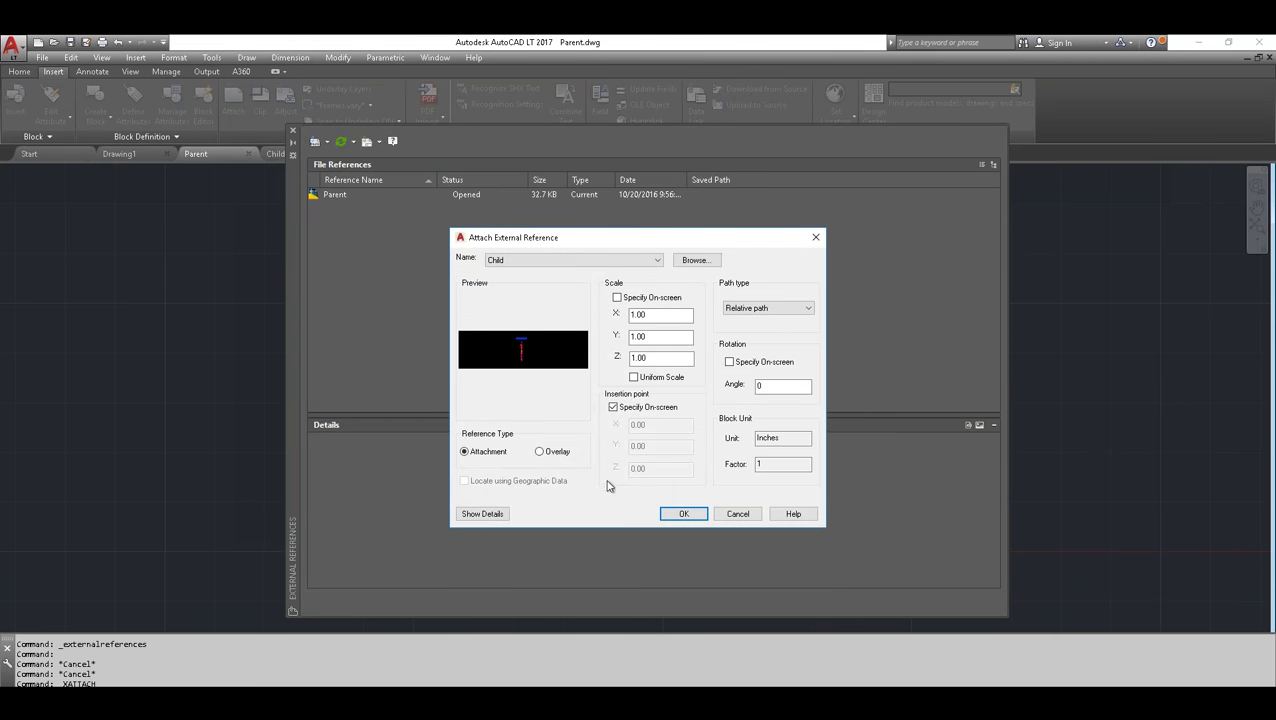
pyautogui.click(683, 514)
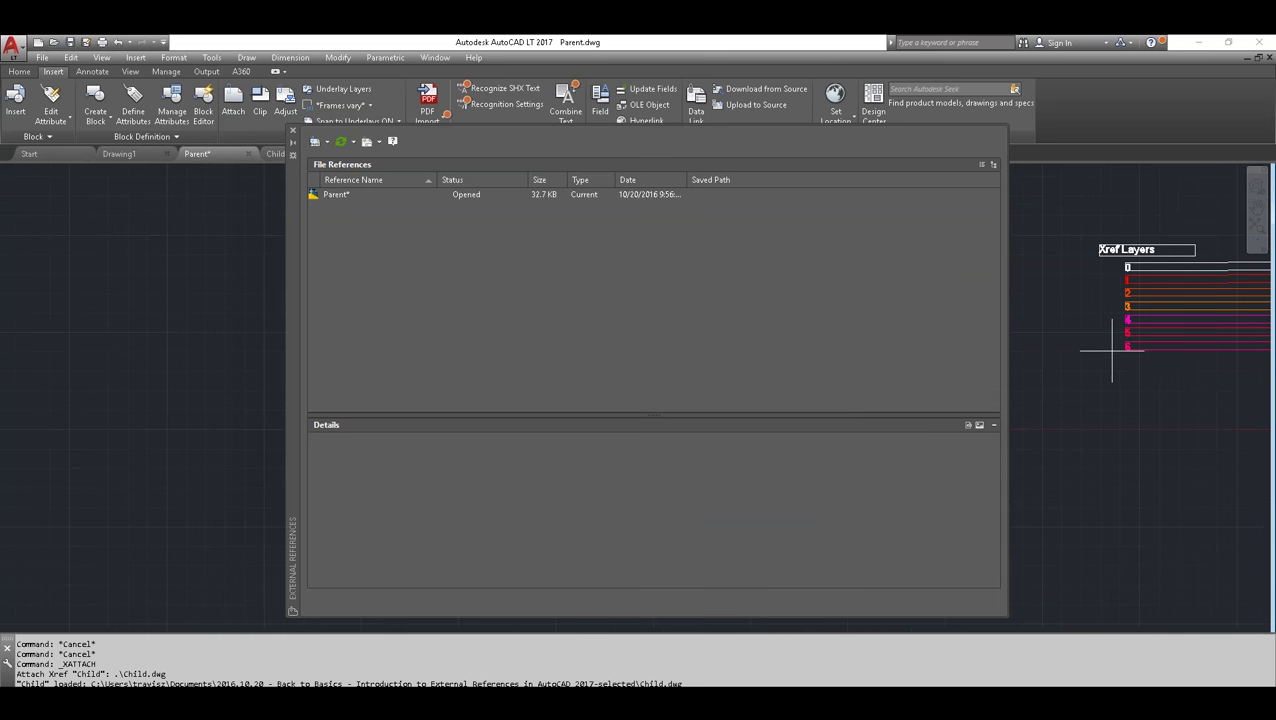
pyautogui.moveTo(1069, 346); pyautogui.dragTo(1117, 348, button='middle')
pyautogui.click(1135, 415)
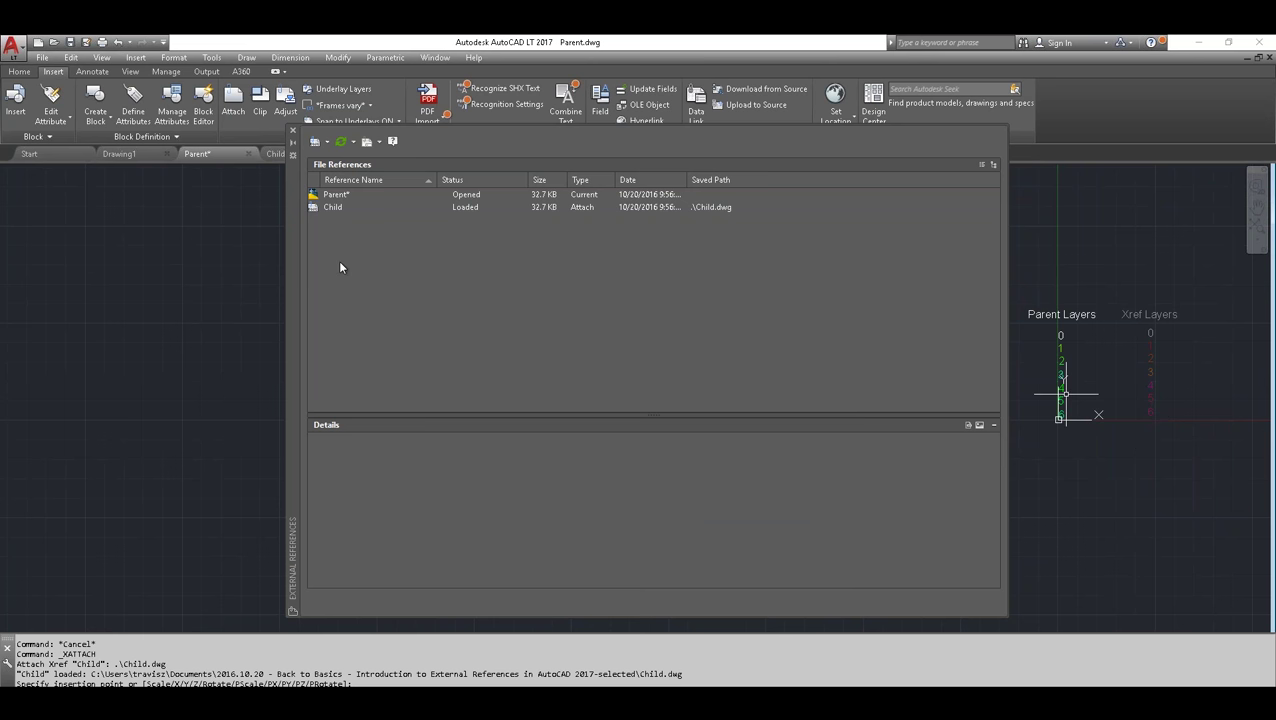
pyautogui.click(331, 209)
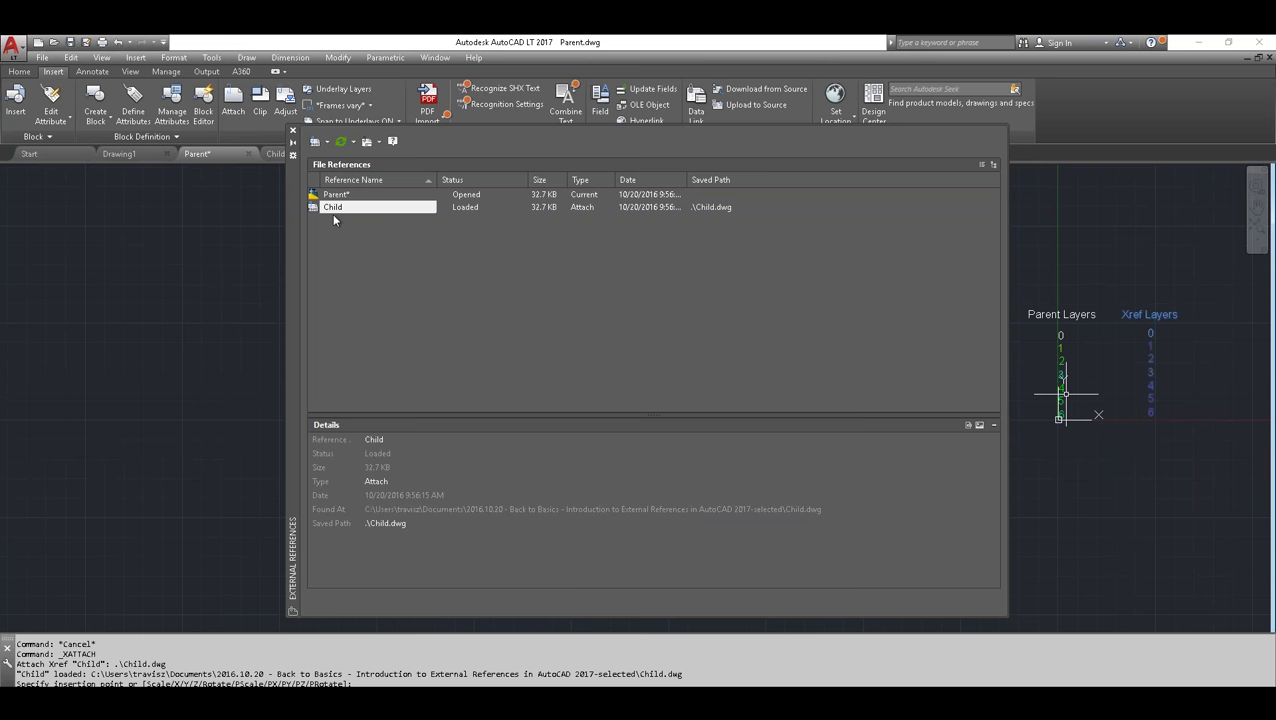
# - Close the External References palette and examine the attached Child layers and their colors in the Layer Properties Manager, and close it
pyautogui.click(292, 130)
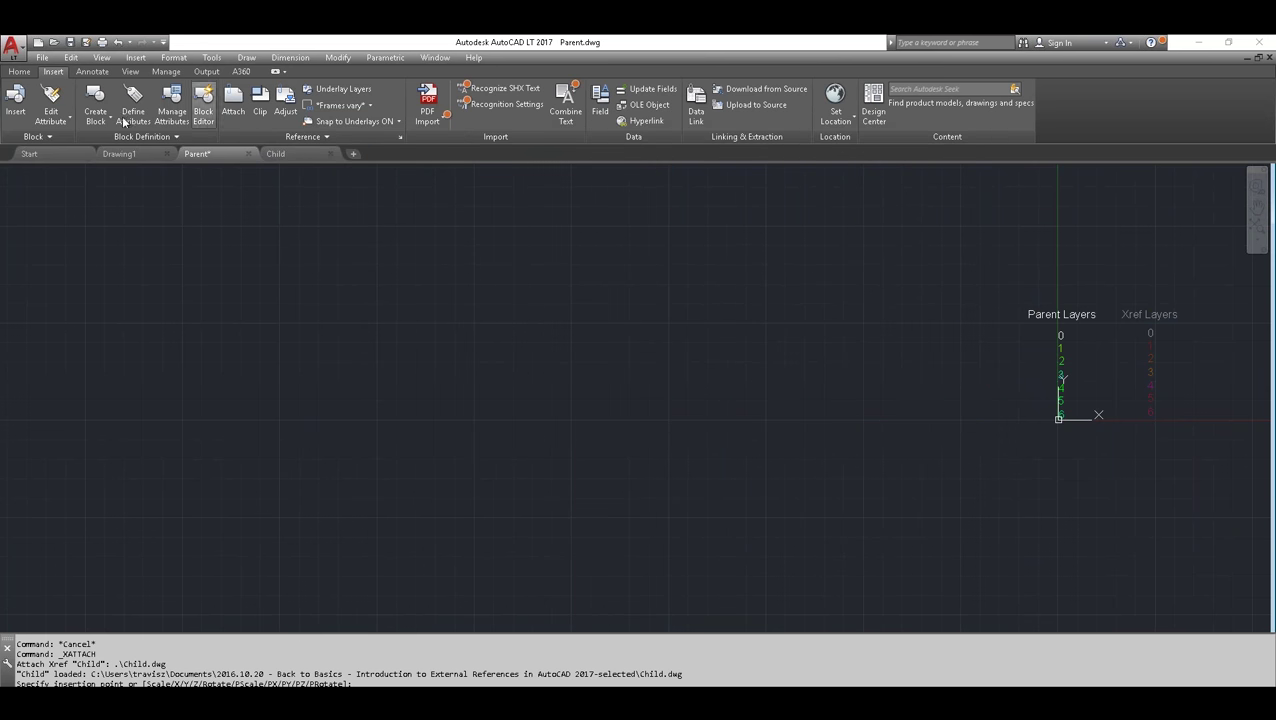
pyautogui.click(22, 73)
pyautogui.click(448, 100)
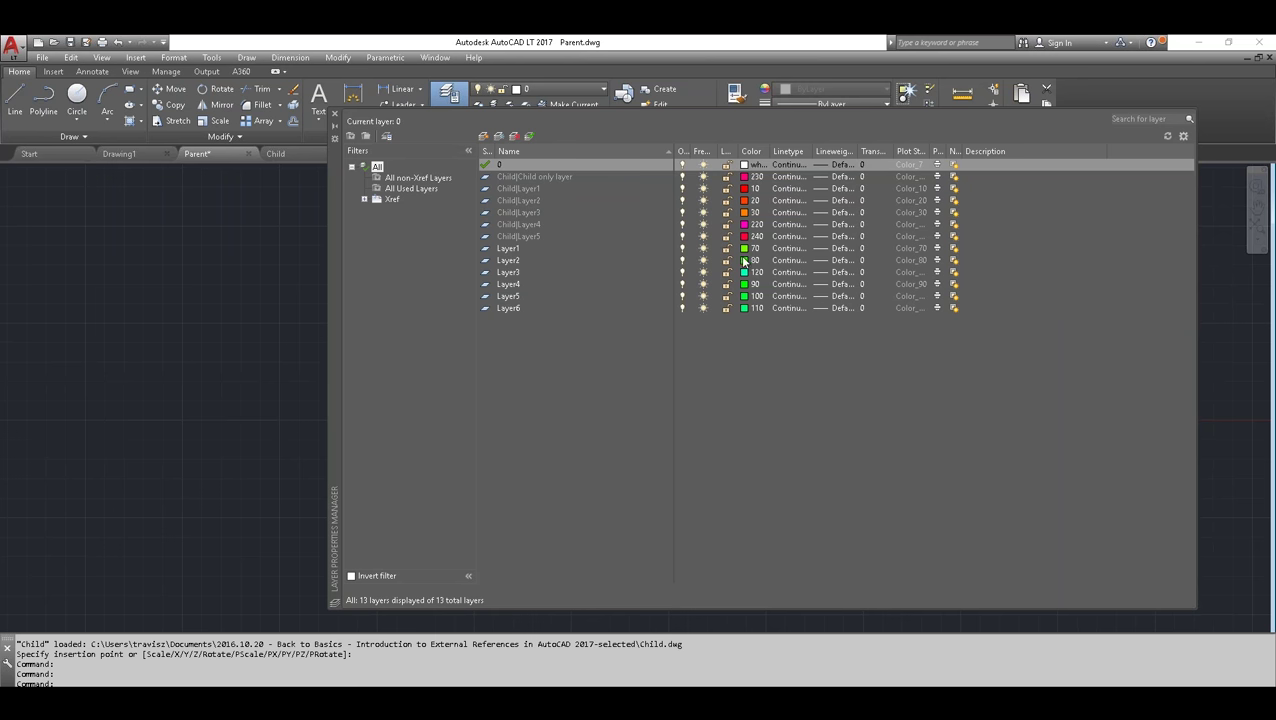
pyautogui.click(335, 113)
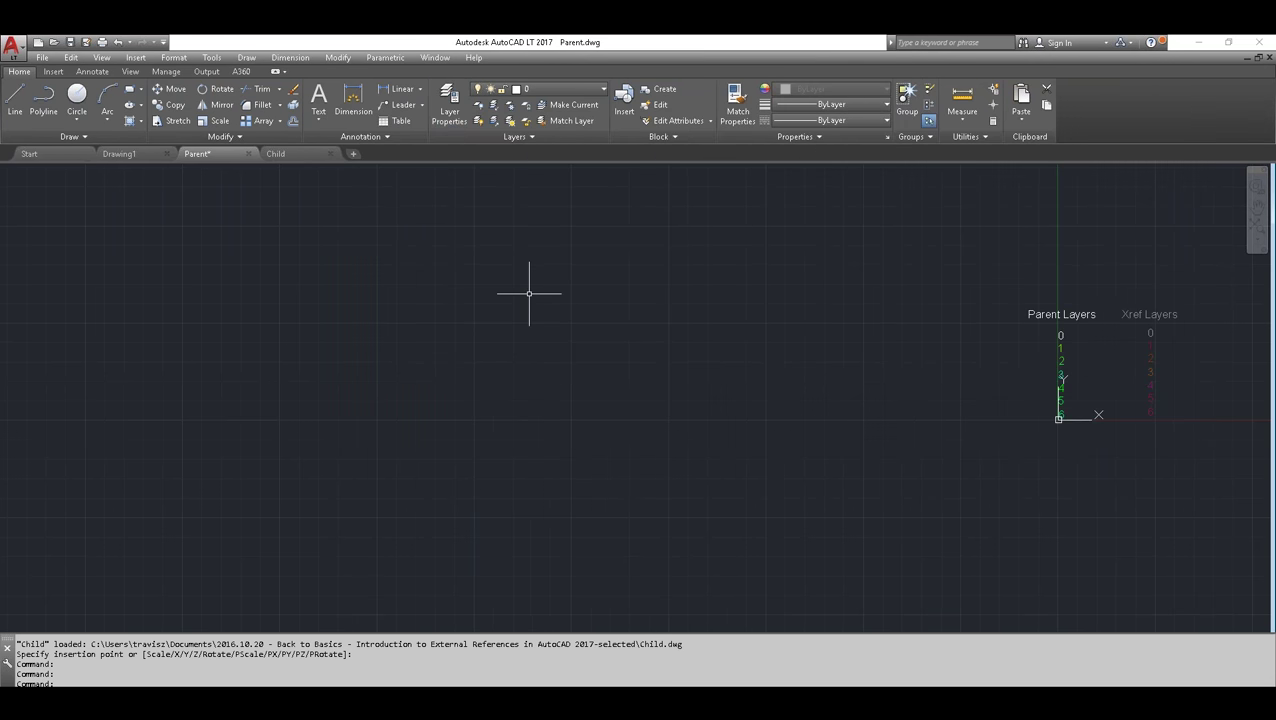
# - Try stronger Xref fading levels on the attached Child reference, and reduce the Xref fading to its minimum
pyautogui.moveTo(897, 336); pyautogui.dragTo(316, 317, button='middle')
pyautogui.scroll(4, 464, 333)
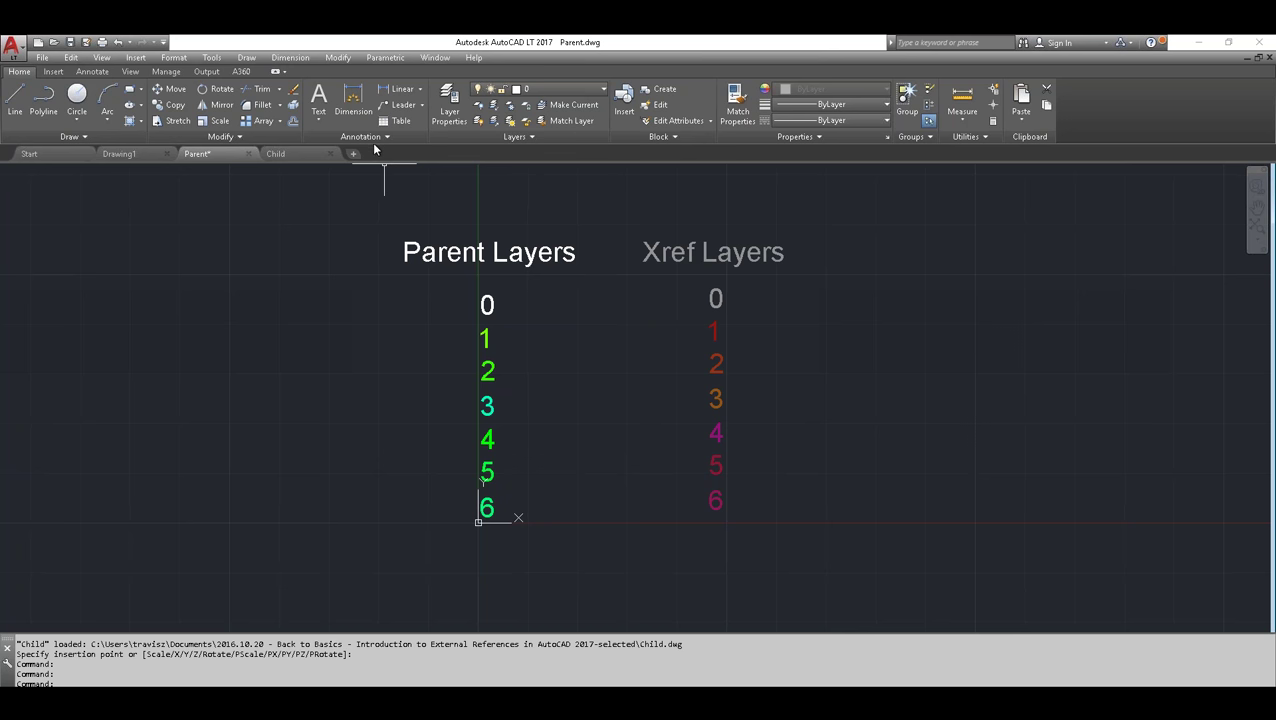
pyautogui.click(53, 72)
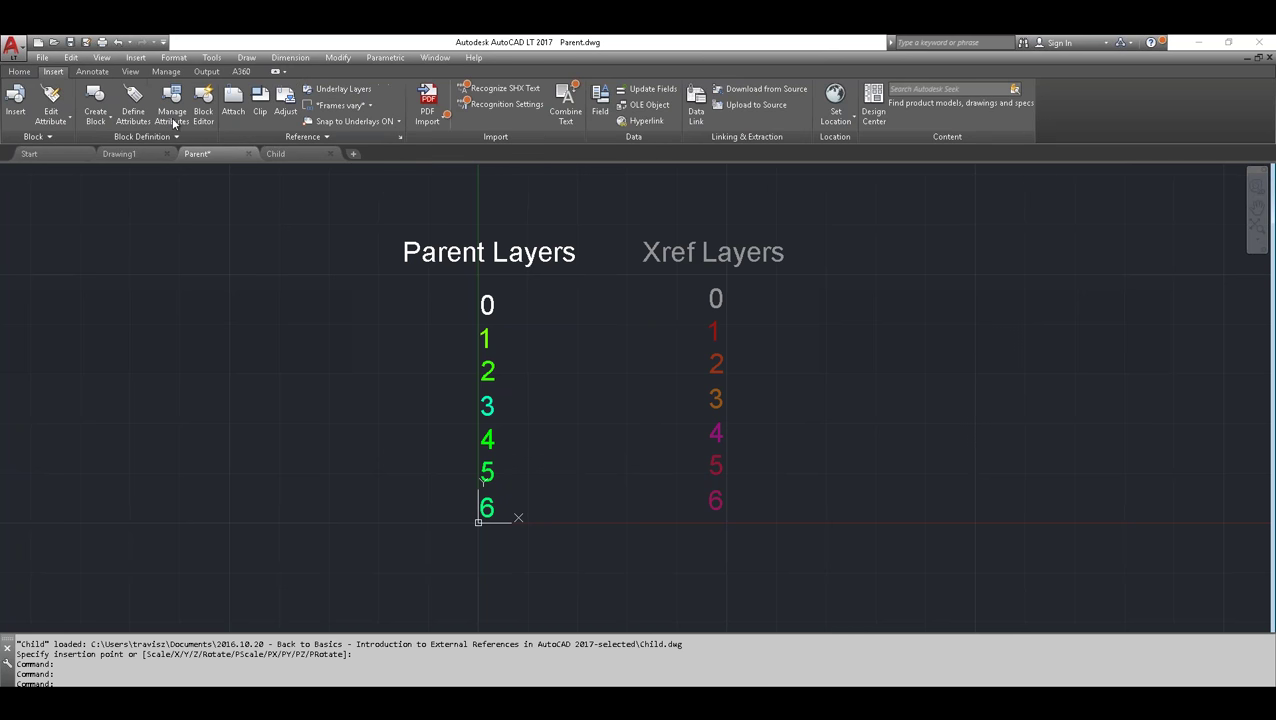
pyautogui.click(321, 138)
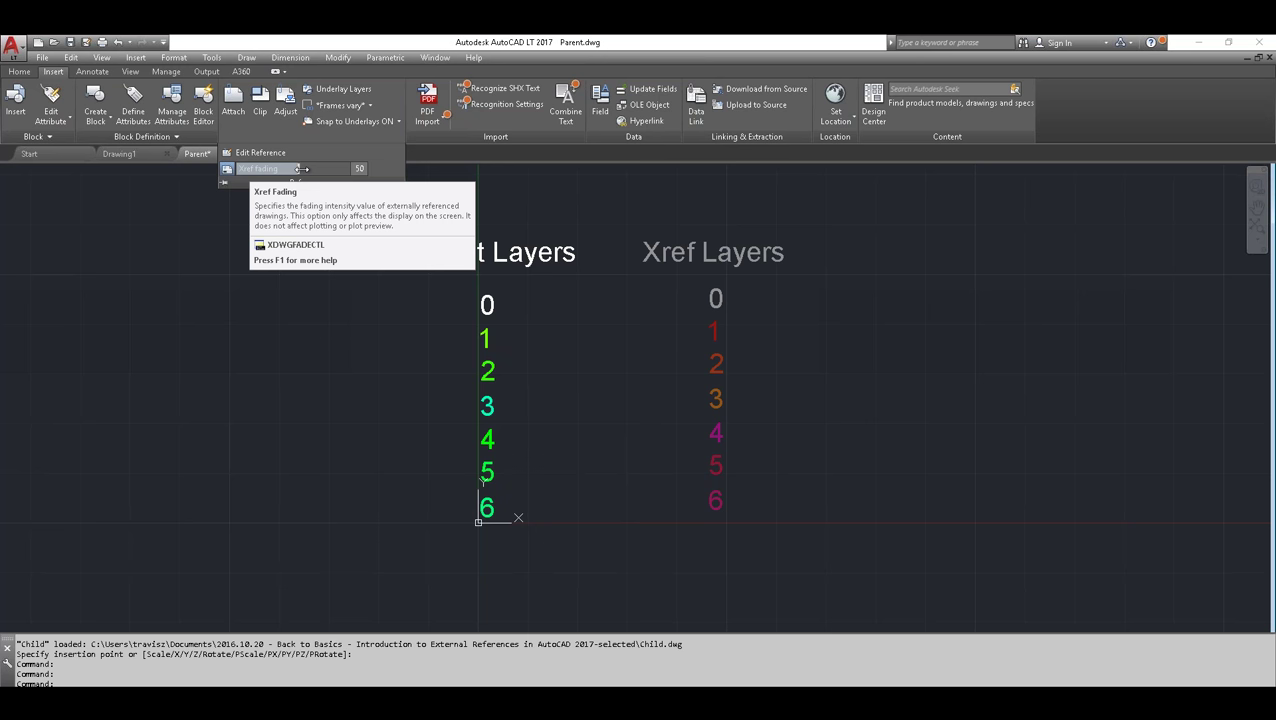
pyautogui.moveTo(344, 168); pyautogui.dragTo(380, 168)
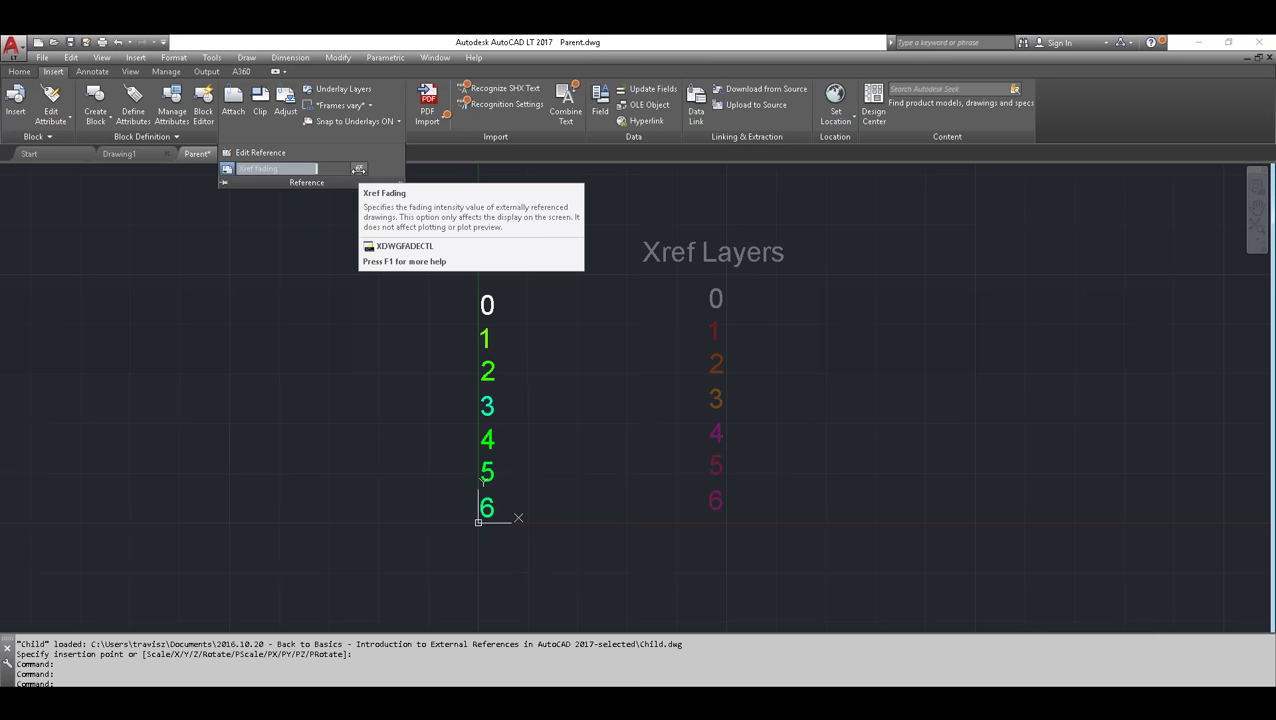
pyautogui.moveTo(314, 167); pyautogui.dragTo(368, 167)
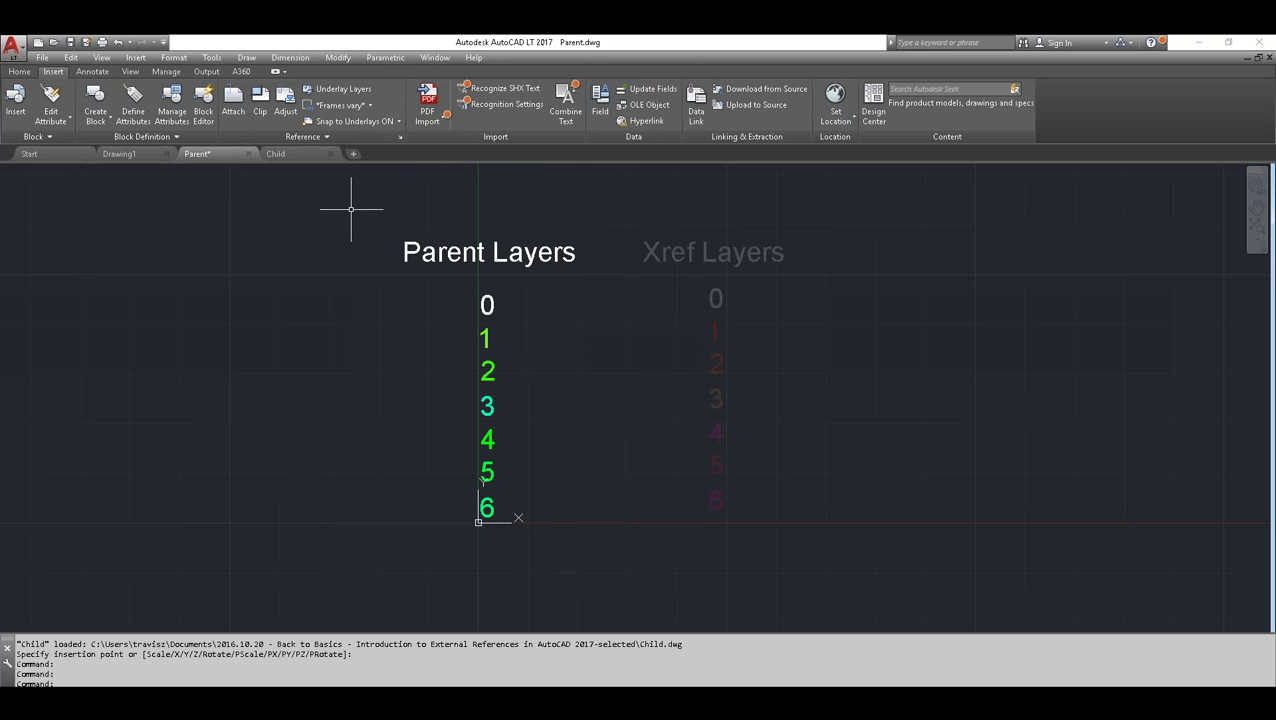
pyautogui.click(330, 138)
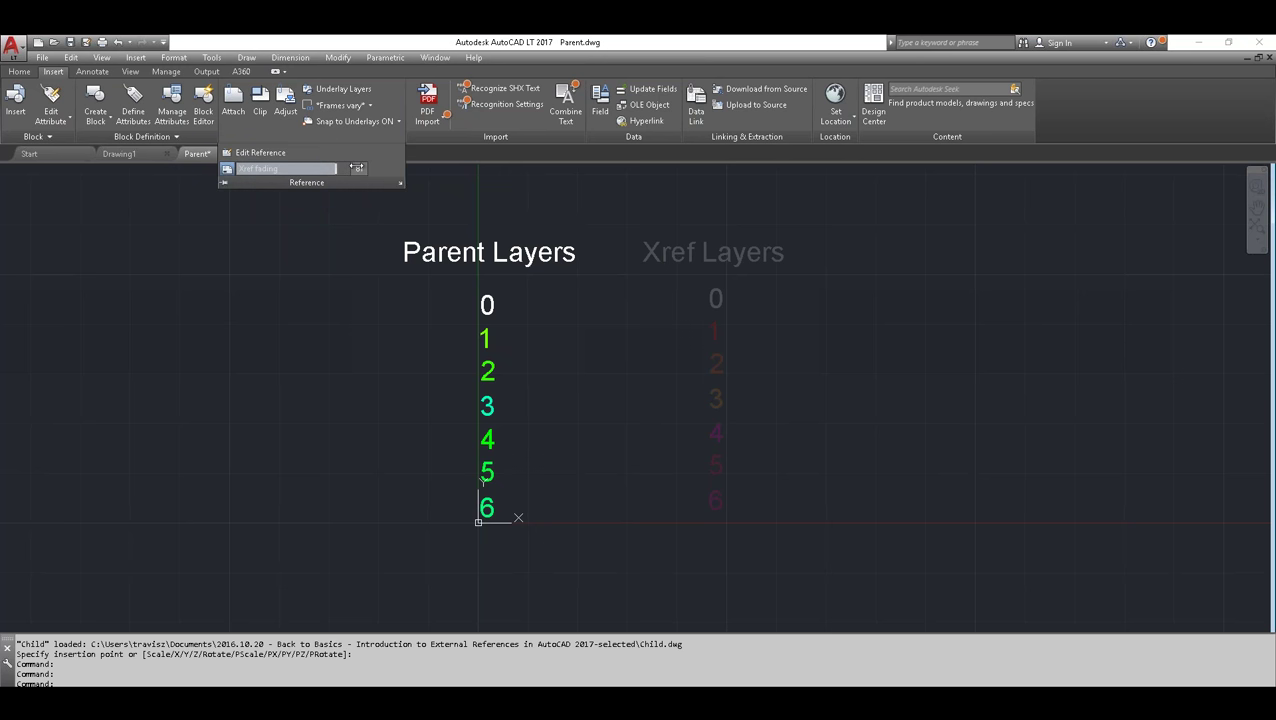
pyautogui.moveTo(334, 168); pyautogui.dragTo(240, 168)
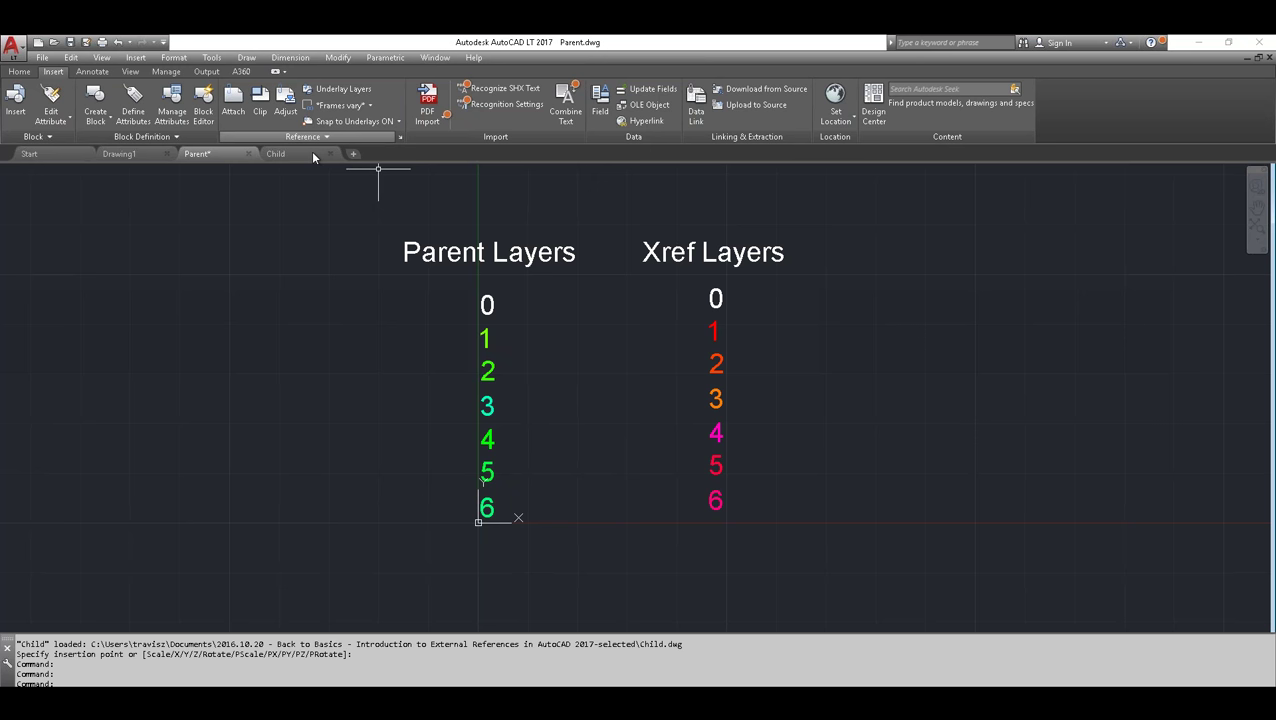
# - Bind the Child reference to the Parent drawing using the Bind type, and close the External References palette
pyautogui.moveTo(292, 152)
pyautogui.moveTo(268, 188)
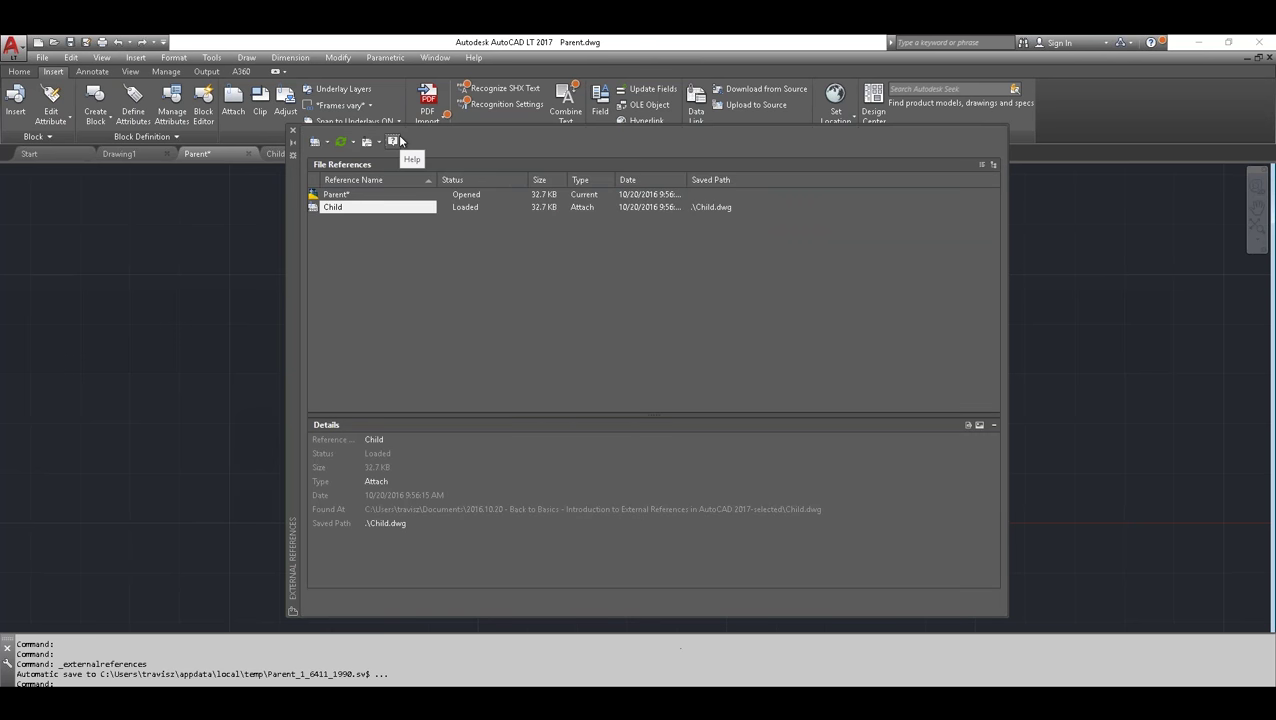
pyautogui.moveTo(295, 247); pyautogui.dragTo(426, 245)
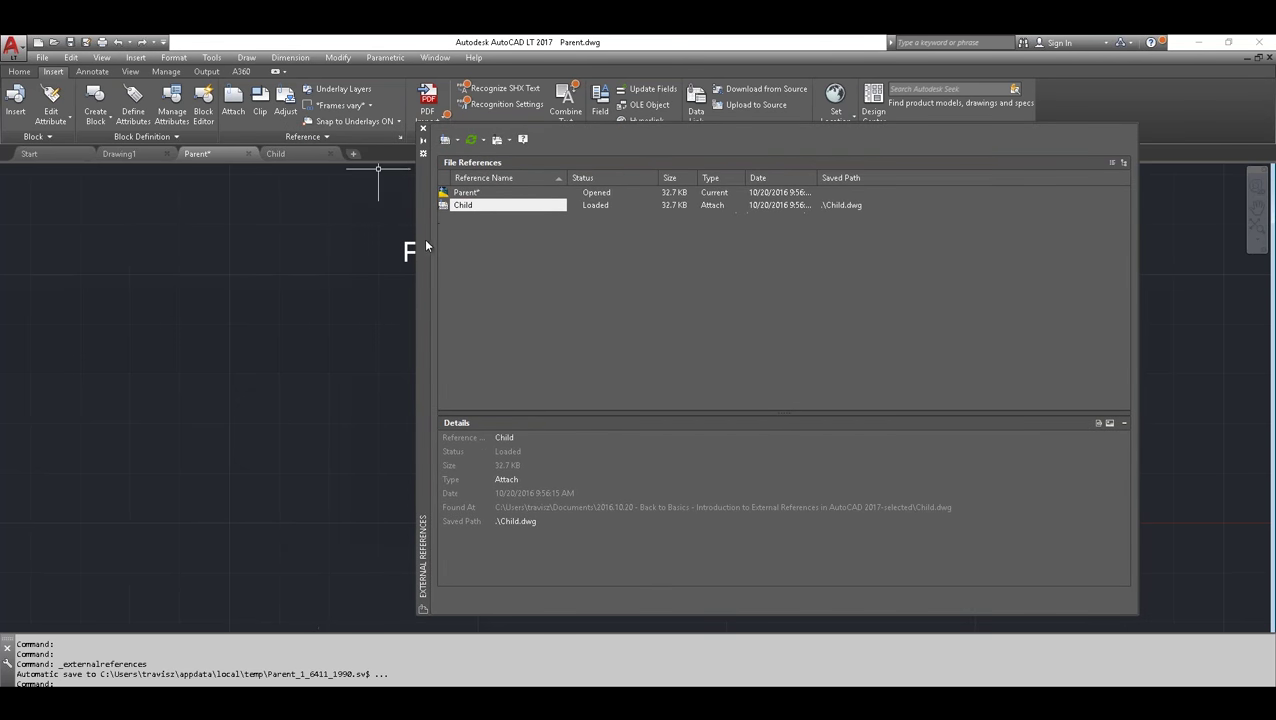
pyautogui.click(466, 192)
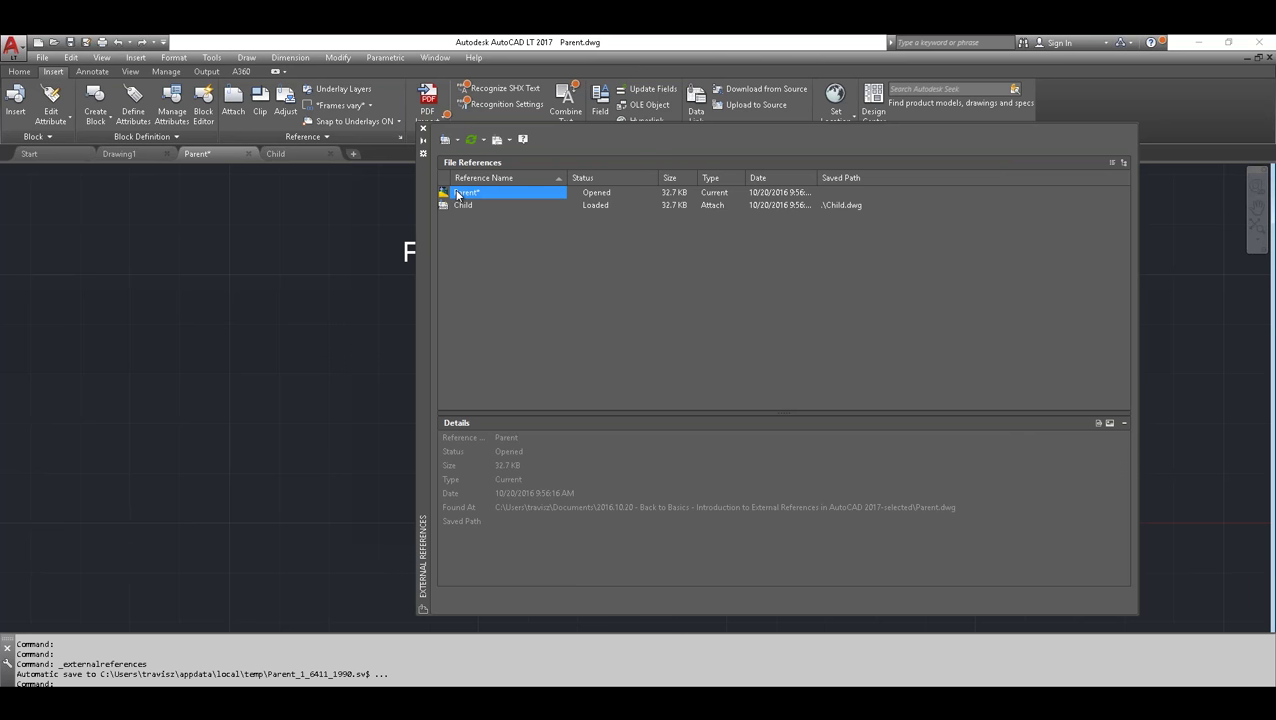
pyautogui.click(463, 207)
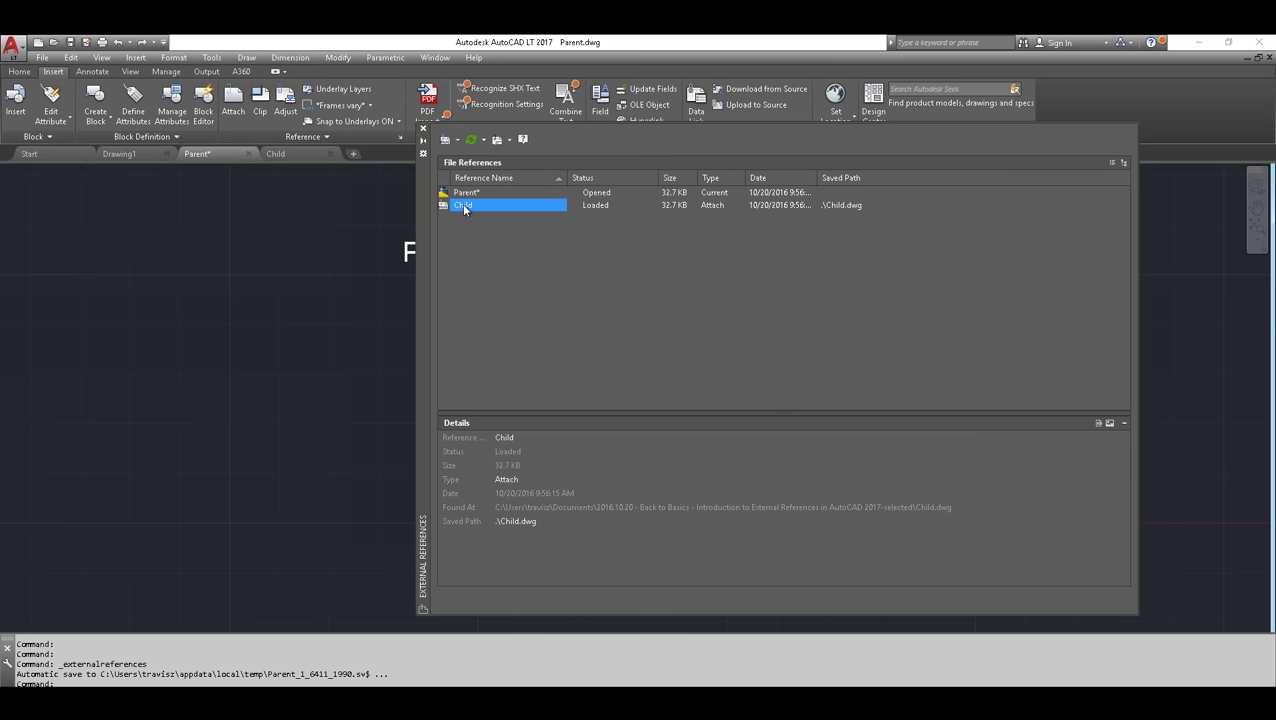
pyautogui.rightClick(464, 208)
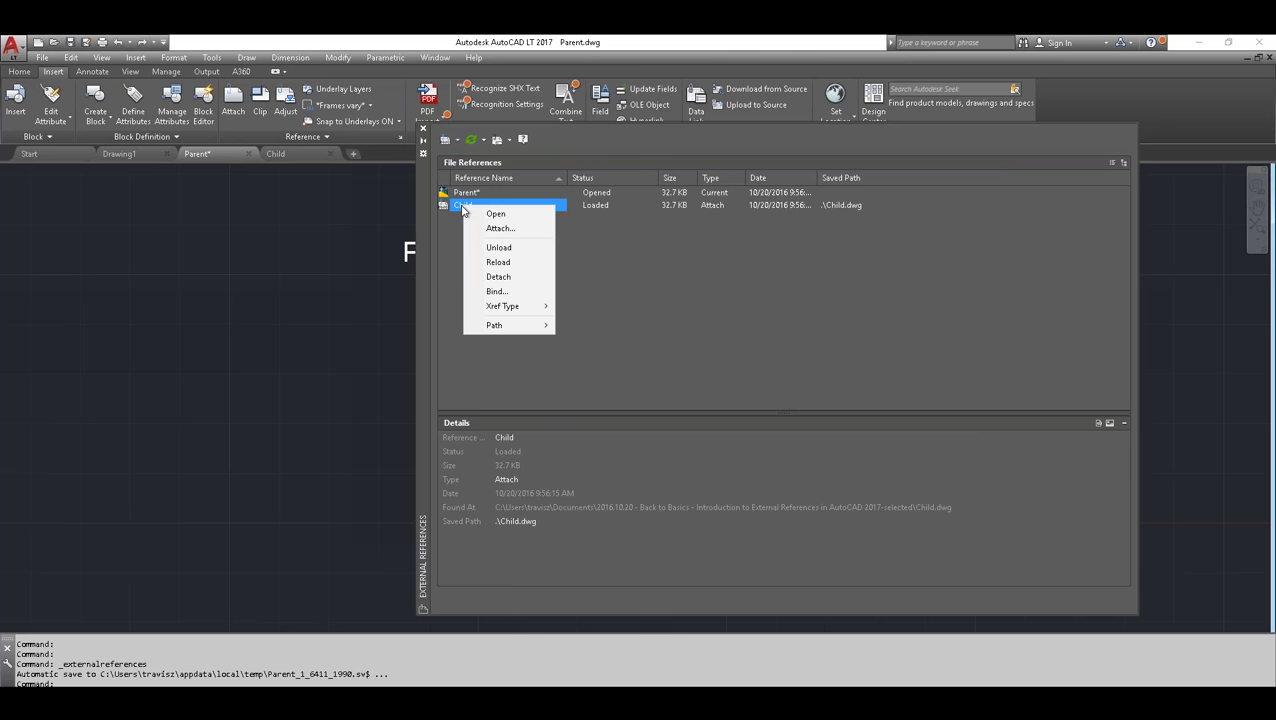
pyautogui.click(493, 292)
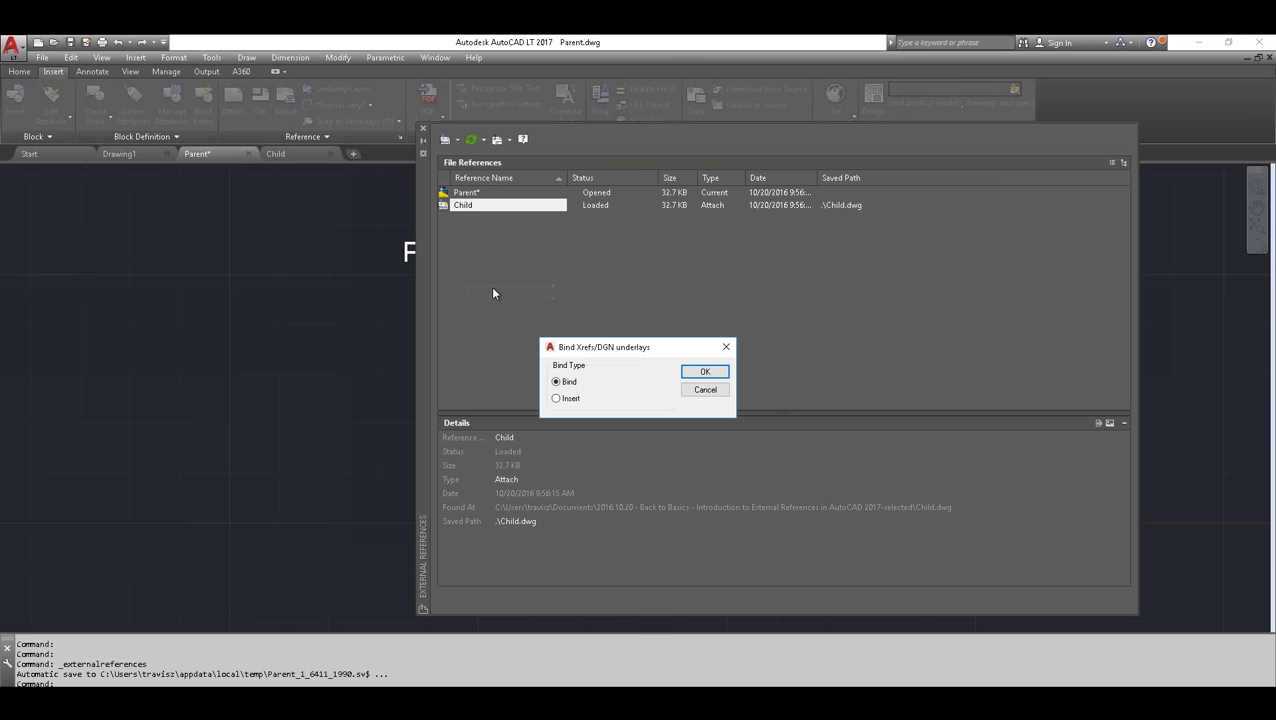
pyautogui.click(556, 398)
pyautogui.click(557, 382)
pyautogui.click(705, 372)
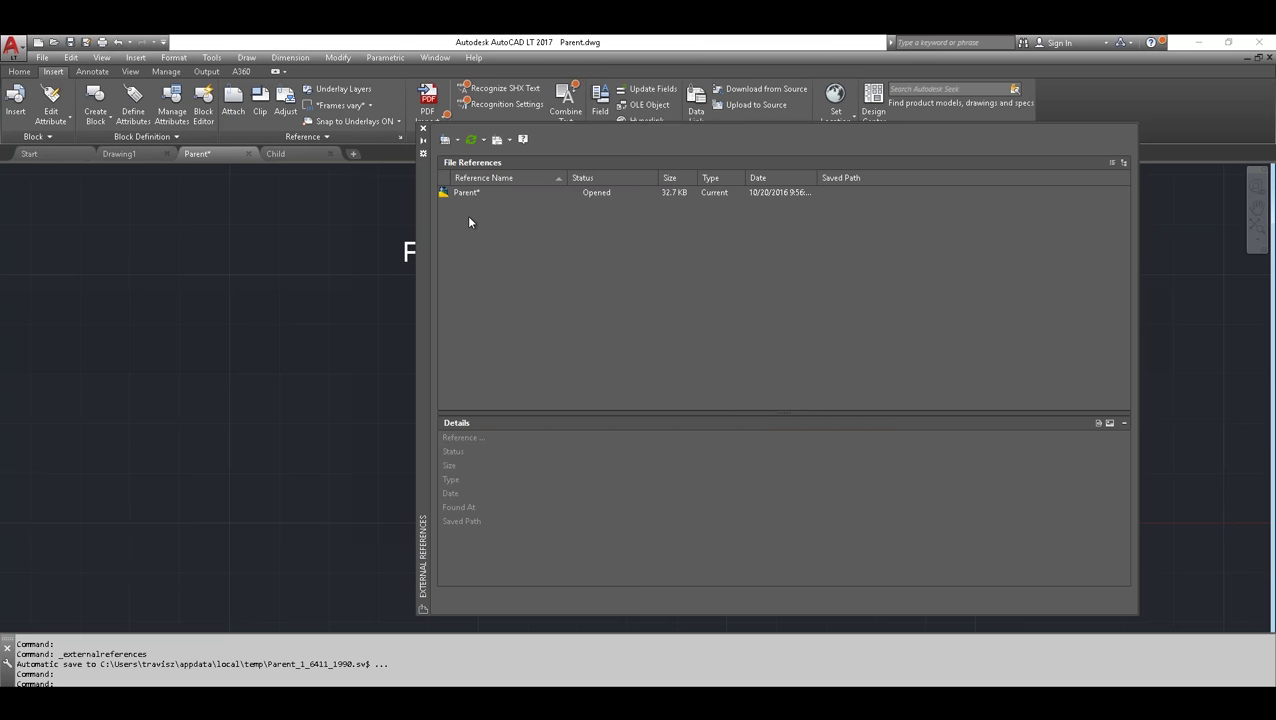
pyautogui.click(423, 128)
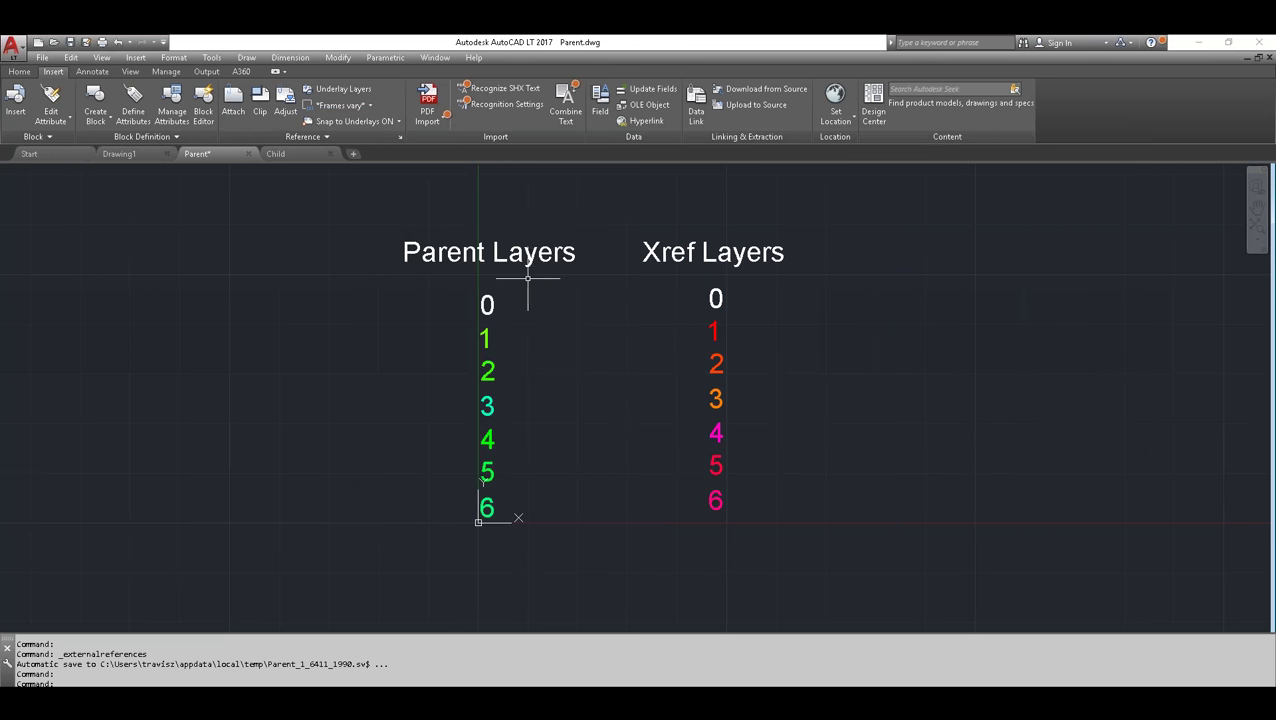
# - Examine the names and colors of the bound Child layers in the Parent drawing's Layer Properties Manager, and close it
pyautogui.click(29, 72)
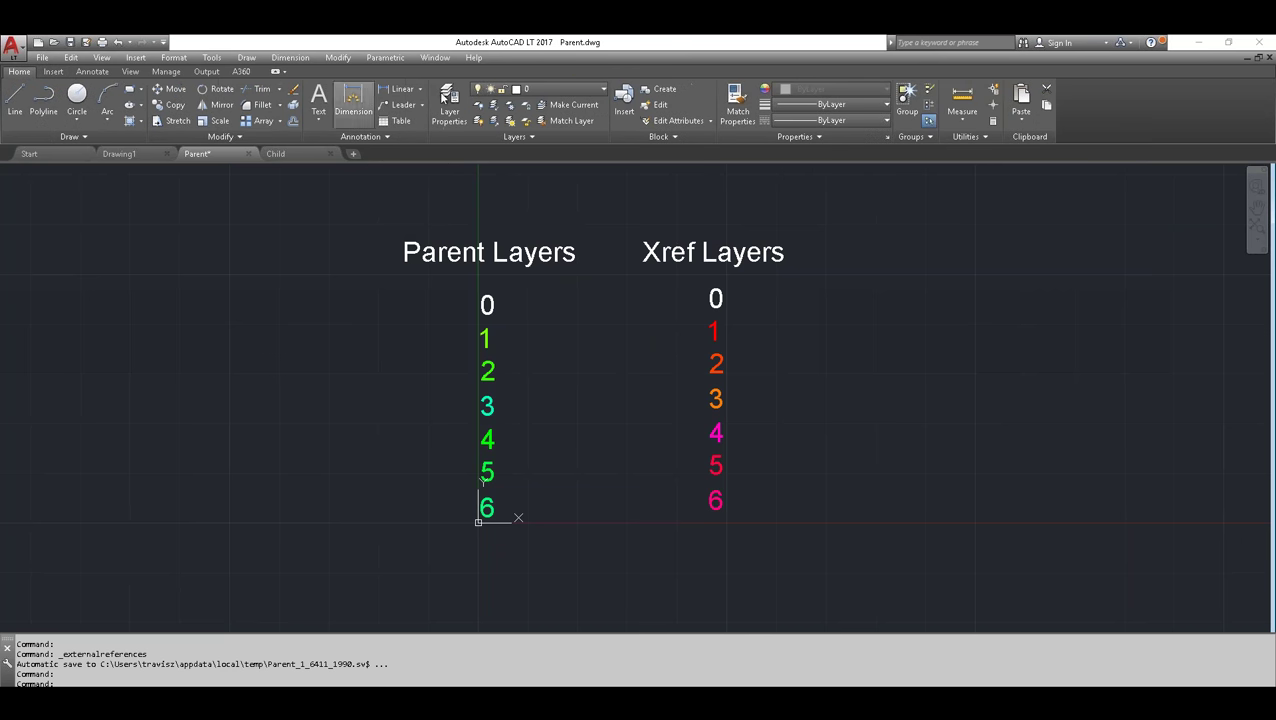
pyautogui.click(448, 96)
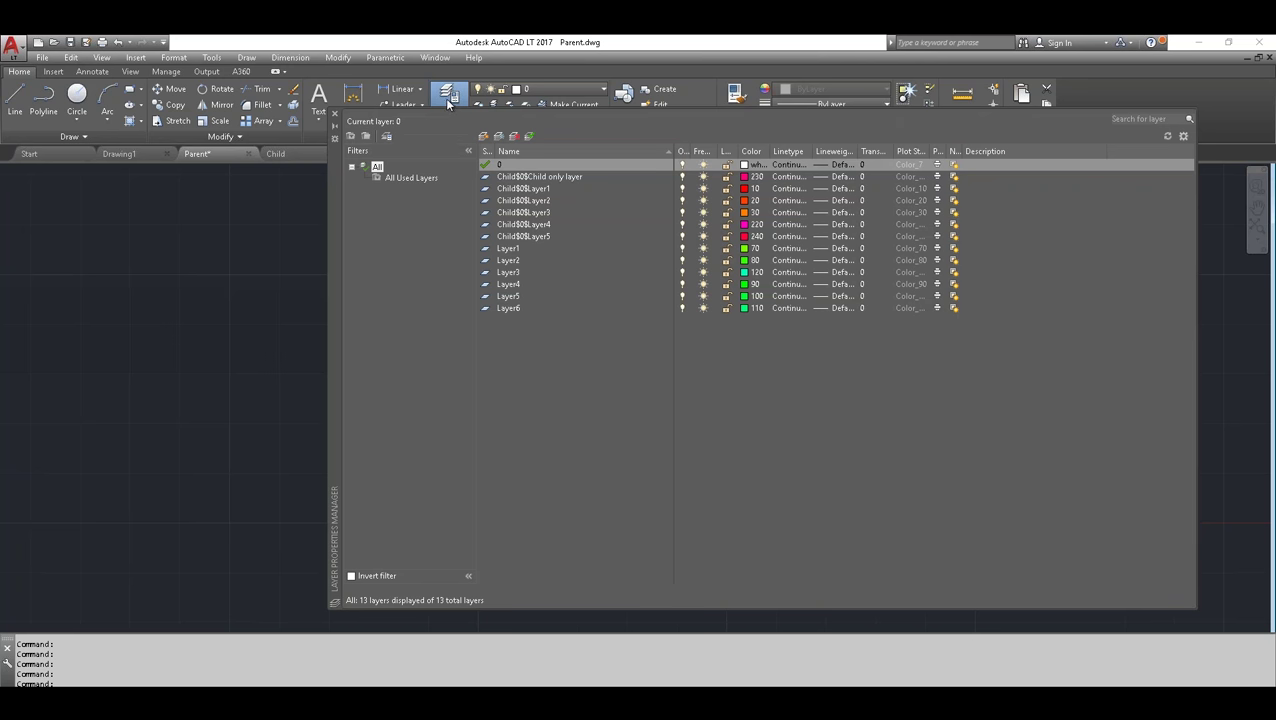
pyautogui.click(520, 236)
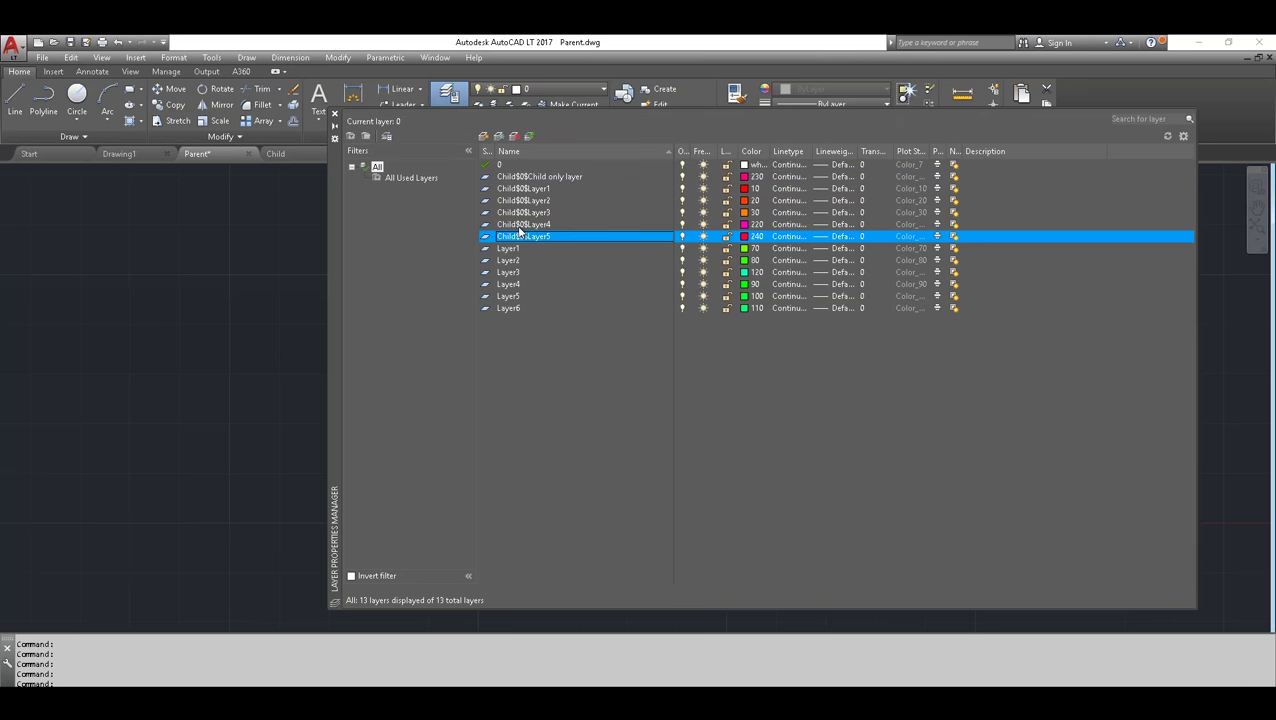
pyautogui.click(518, 225)
pyautogui.click(516, 213)
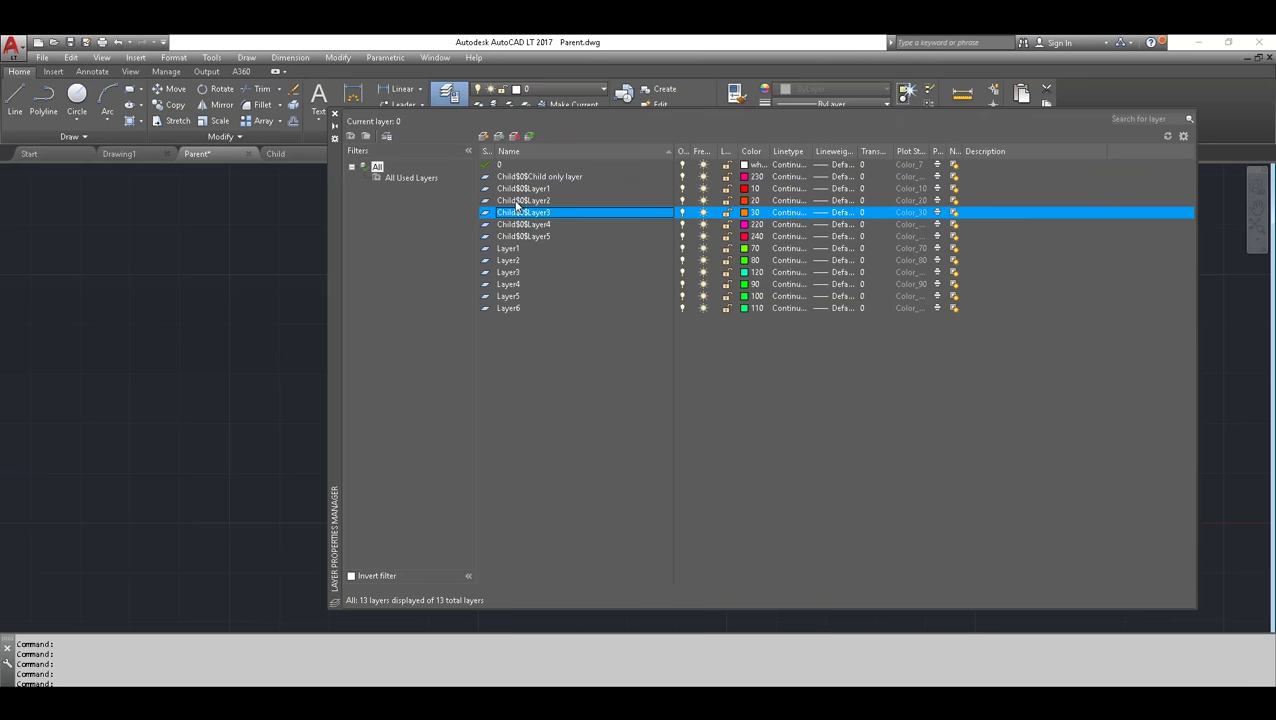
pyautogui.click(518, 201)
pyautogui.click(520, 189)
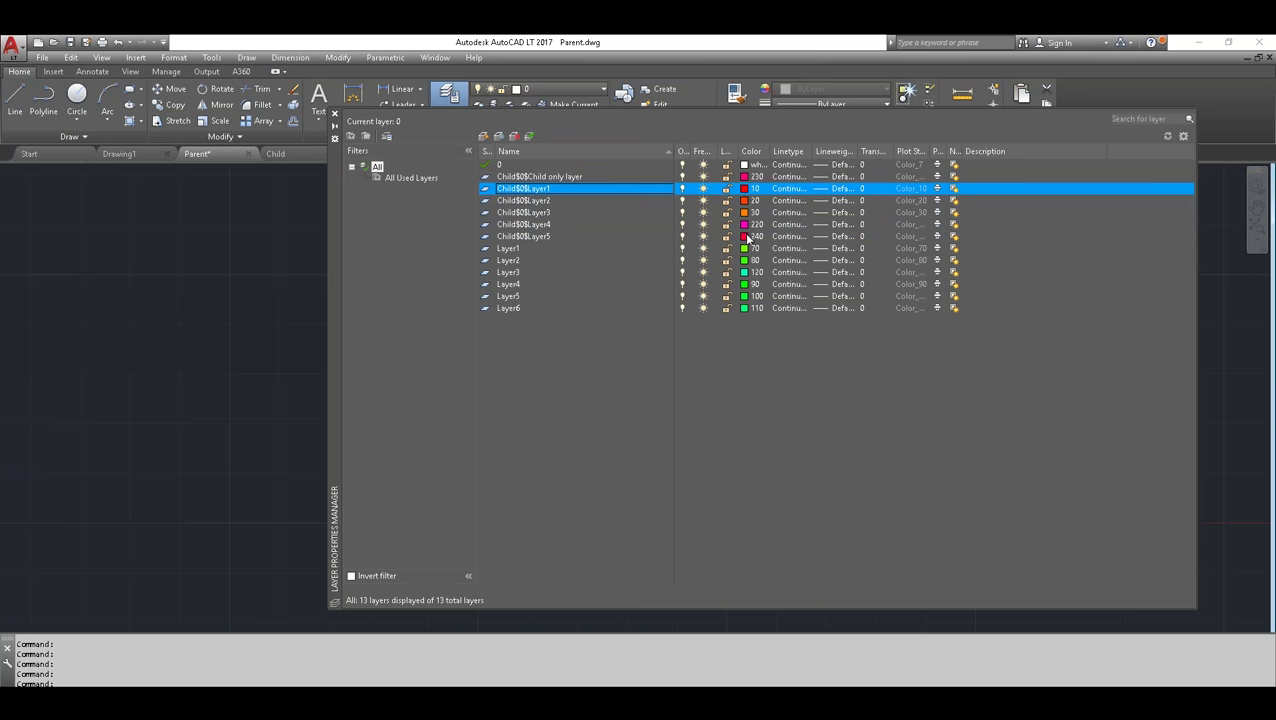
pyautogui.click(534, 238)
pyautogui.click(532, 225)
pyautogui.click(531, 211)
pyautogui.click(530, 200)
pyautogui.click(529, 189)
pyautogui.click(335, 113)
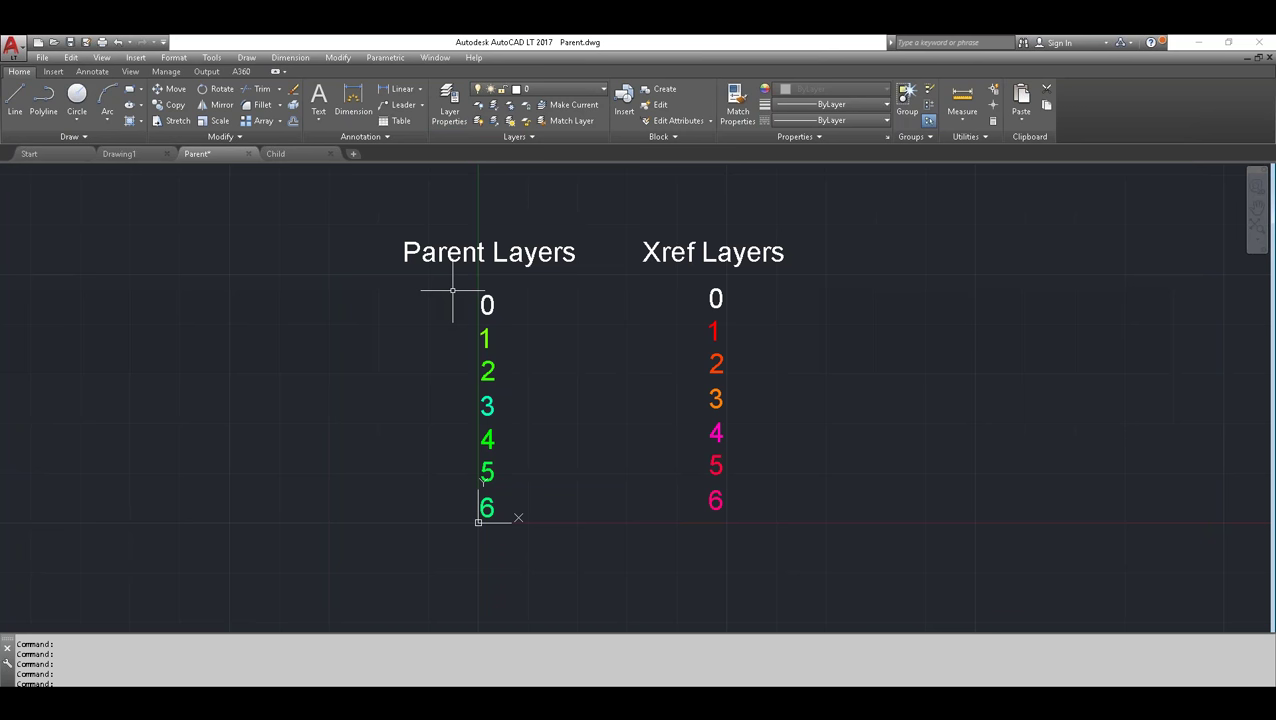
pyautogui.moveTo(483, 297)
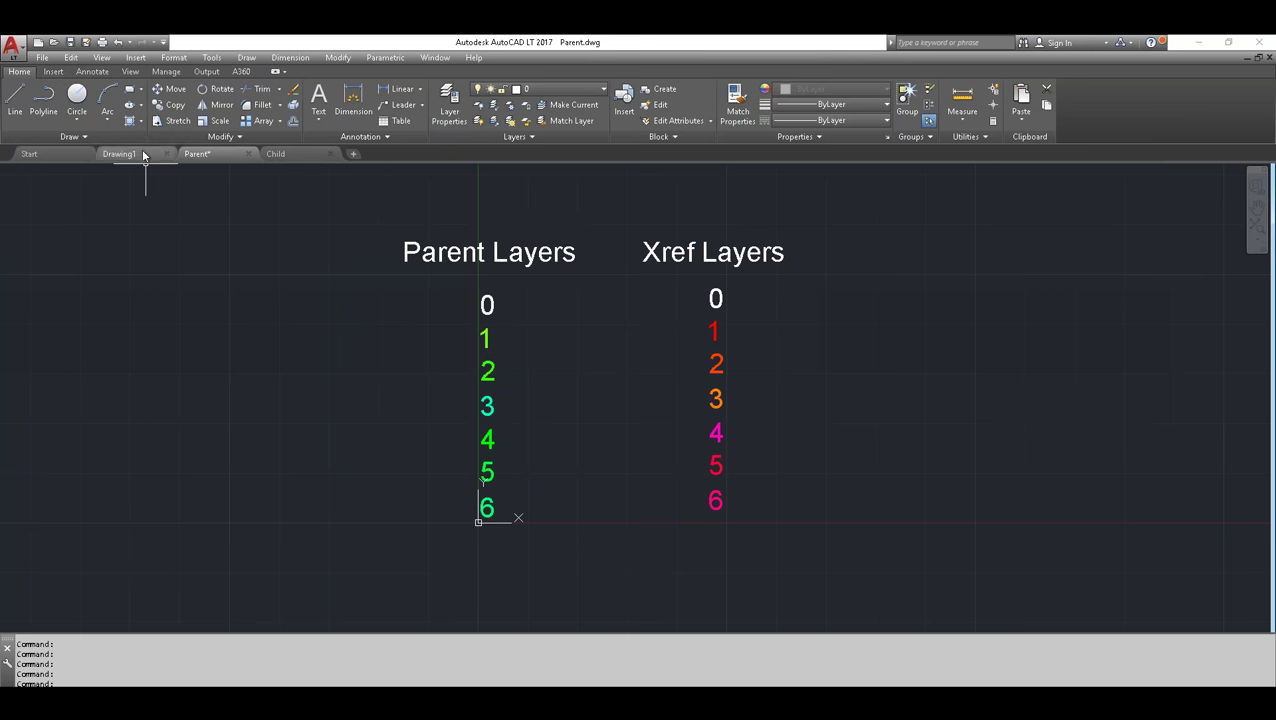
pyautogui.click(449, 100)
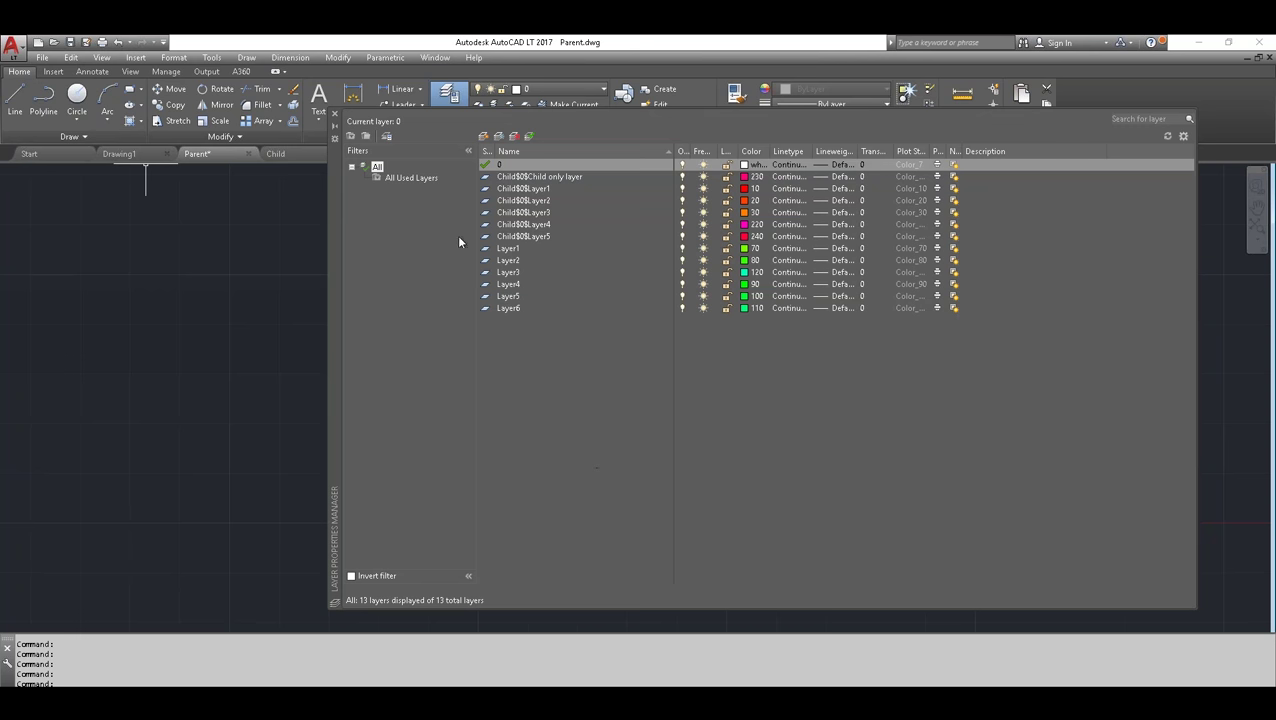
pyautogui.click(336, 118)
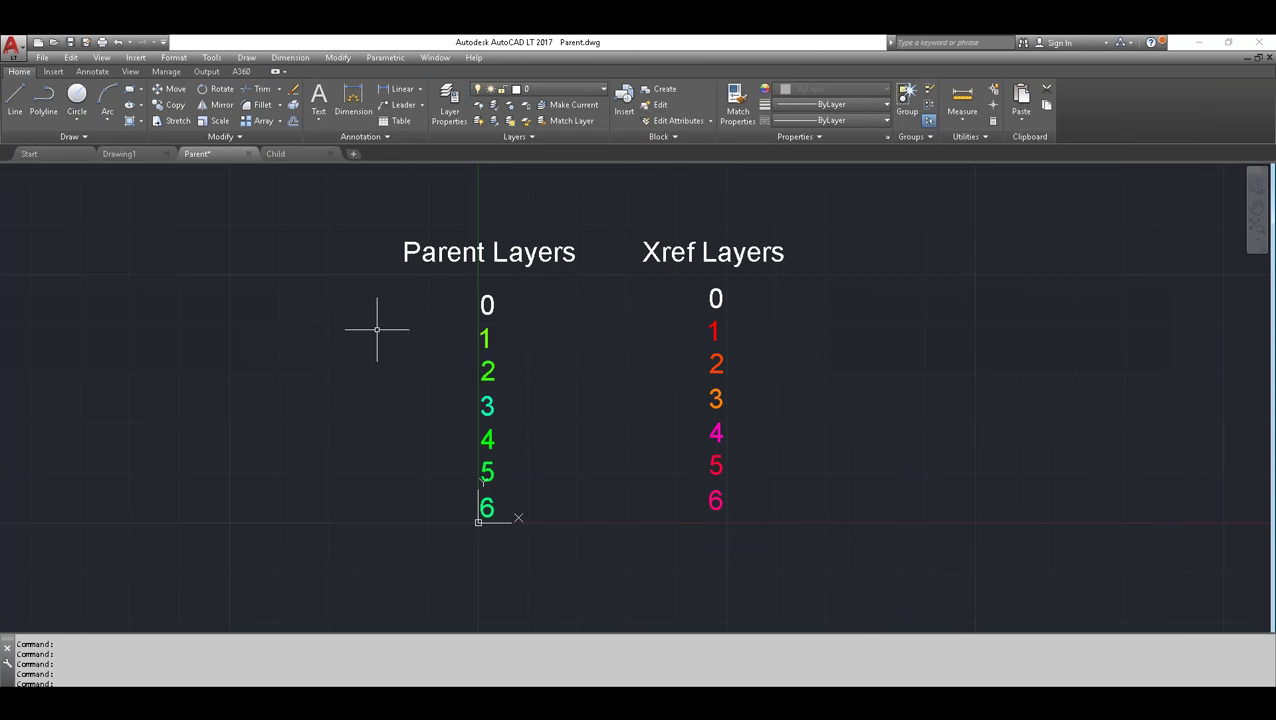
# - Undo the binding of the Child reference in the Parent drawing
pyautogui.hotkey('ctrl', 'z')
pyautogui.hotkey('ctrl', 'z')
pyautogui.hotkey('ctrl', 'z')
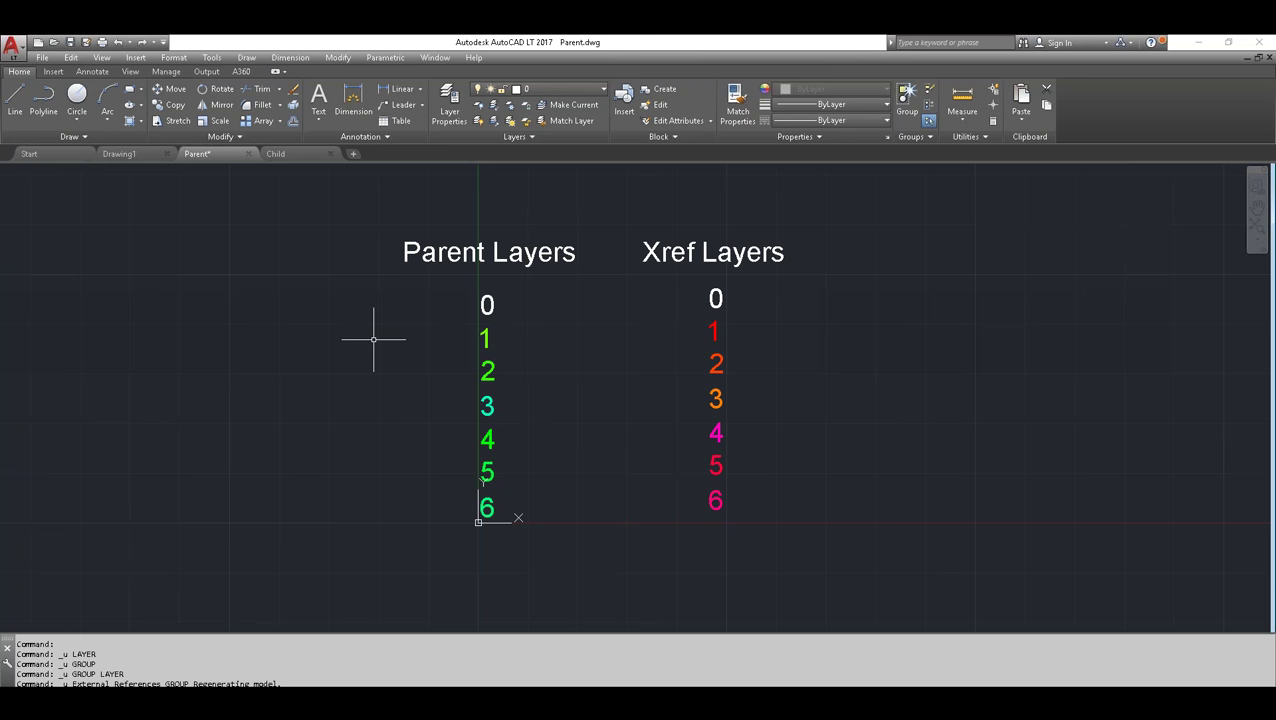
# - Bind the Child reference to the Parent drawing using the Insert type, and close the External References palette
pyautogui.click(53, 71)
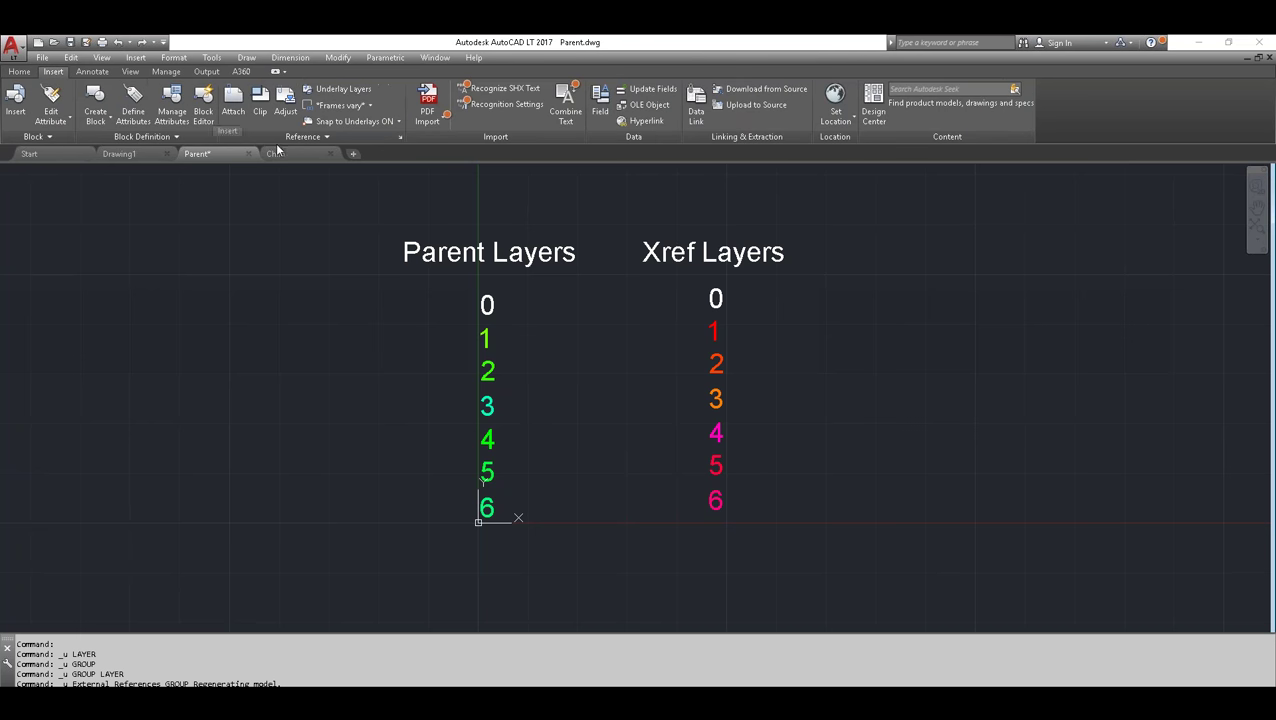
pyautogui.click(400, 136)
pyautogui.click(458, 206)
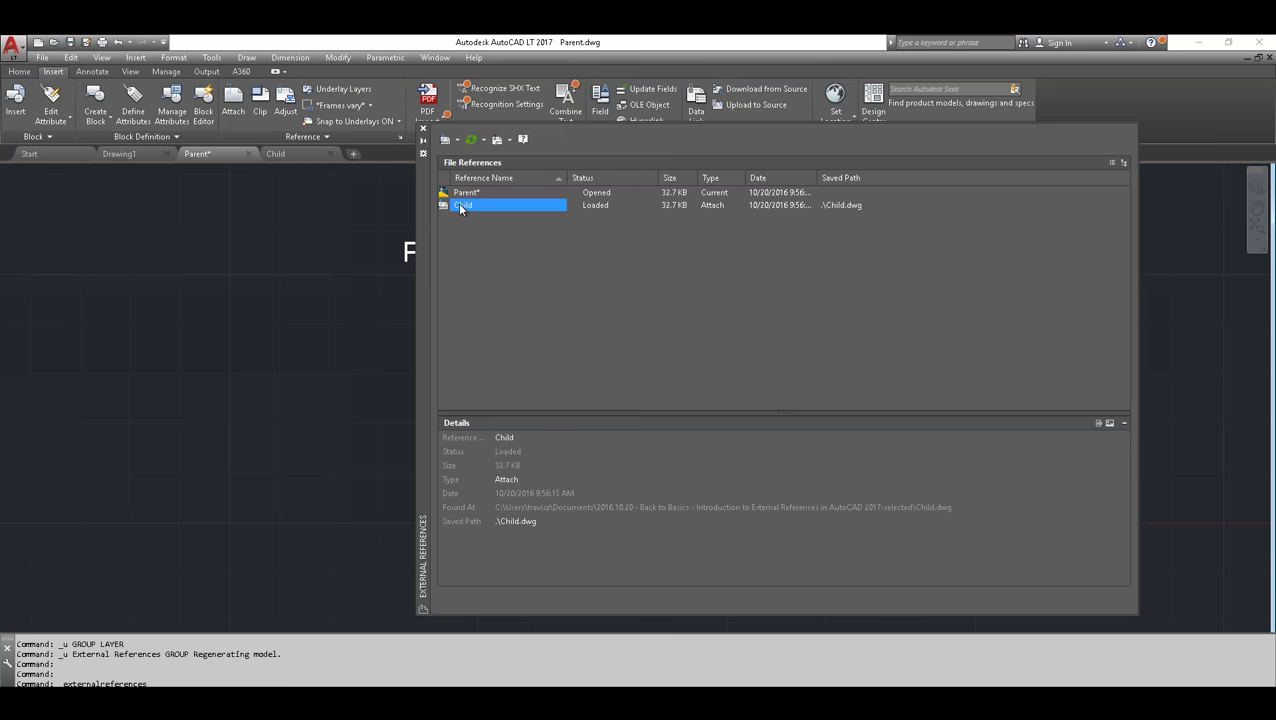
pyautogui.rightClick(460, 207)
pyautogui.click(492, 290)
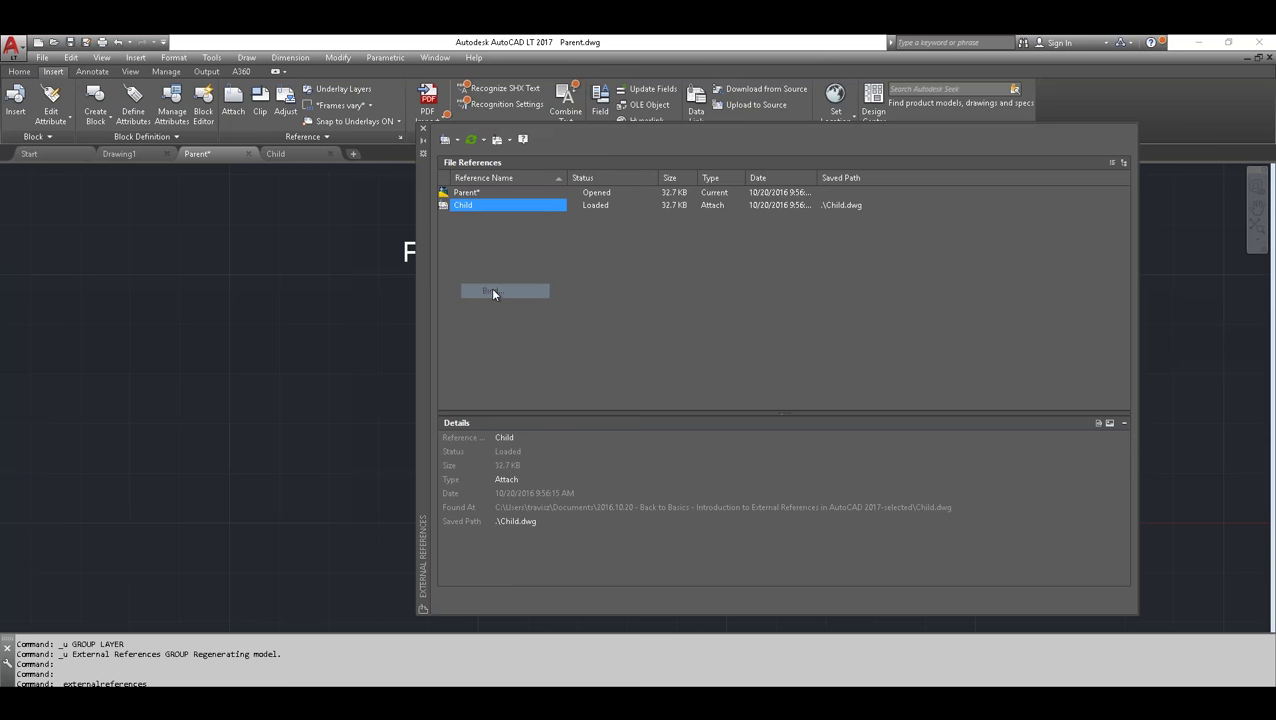
pyautogui.click(558, 399)
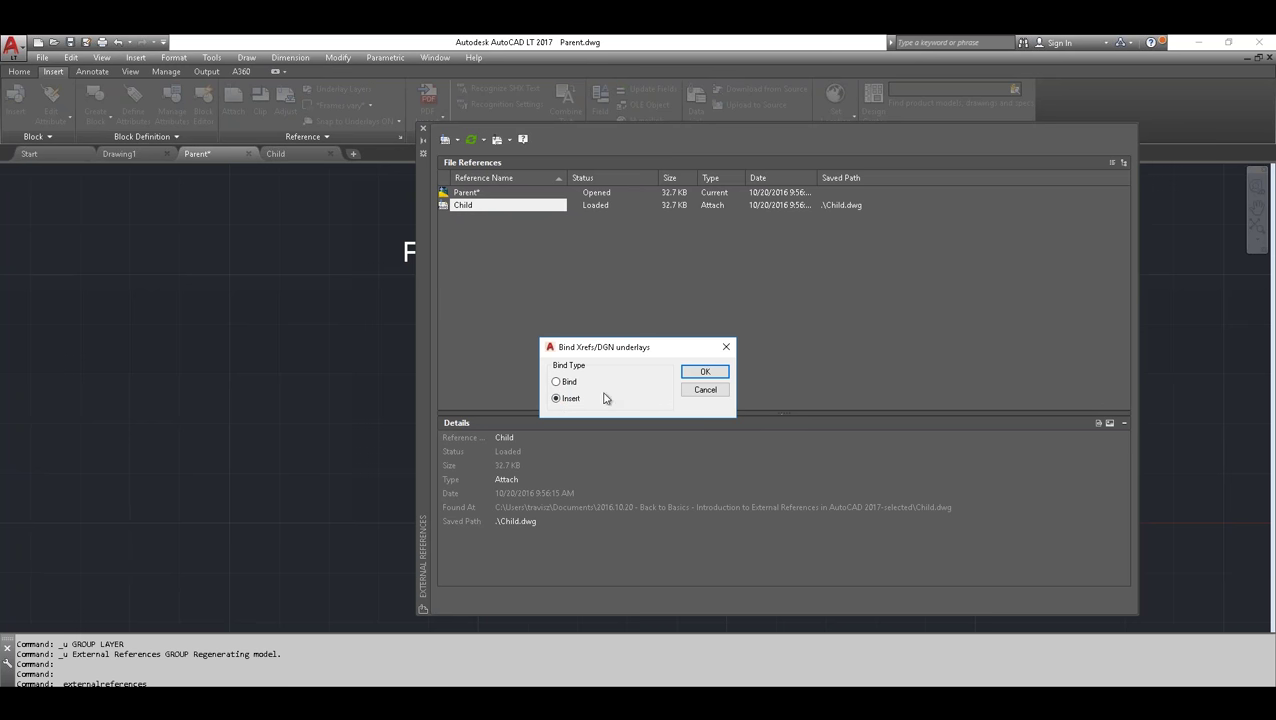
pyautogui.click(705, 372)
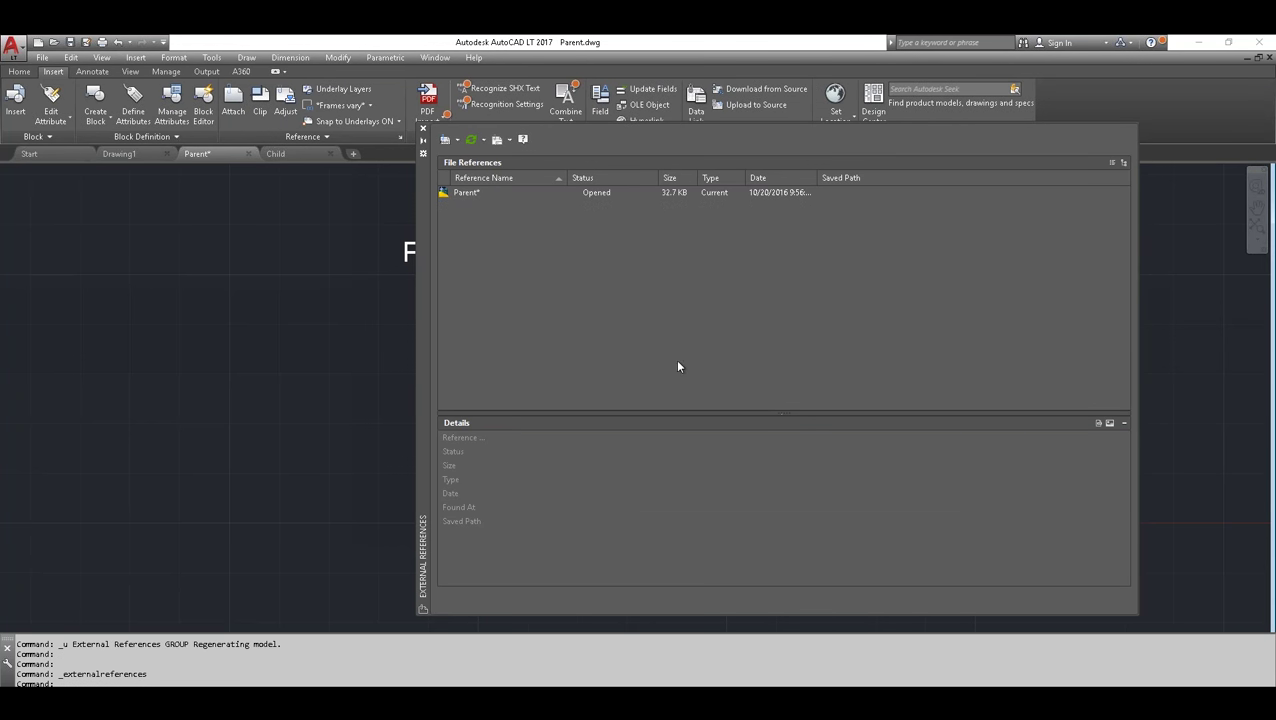
pyautogui.click(465, 196)
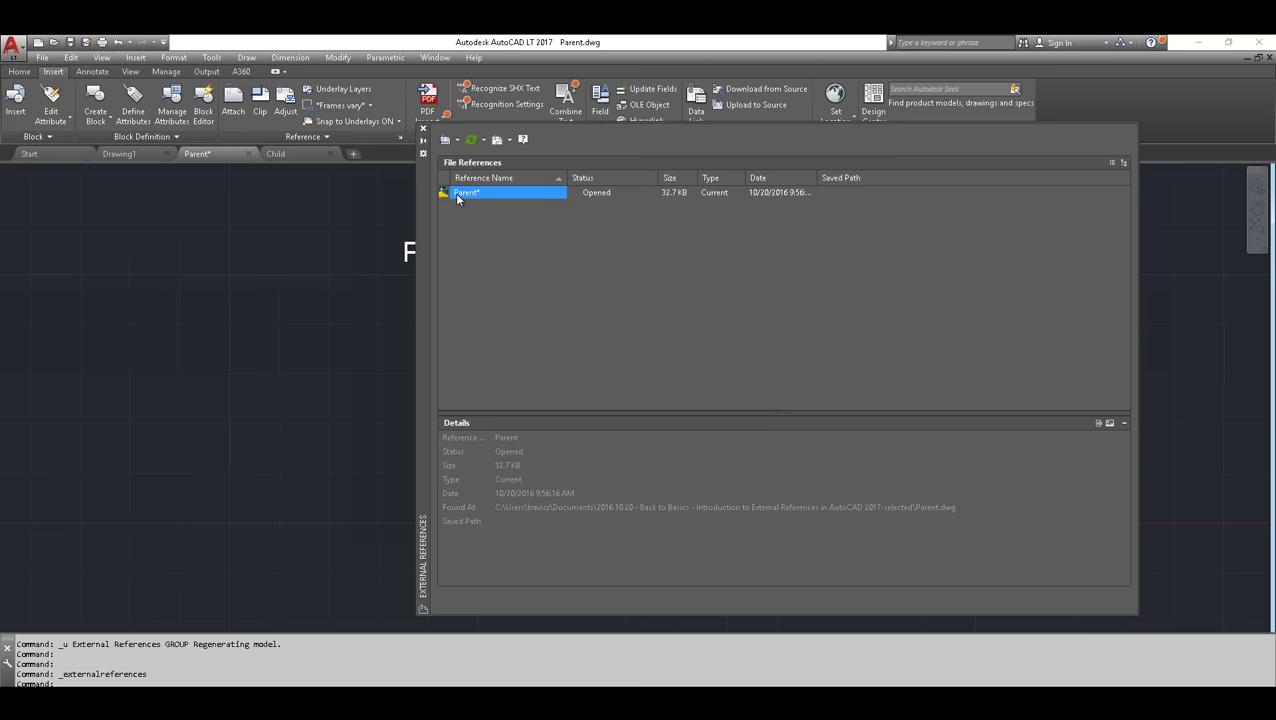
pyautogui.click(422, 128)
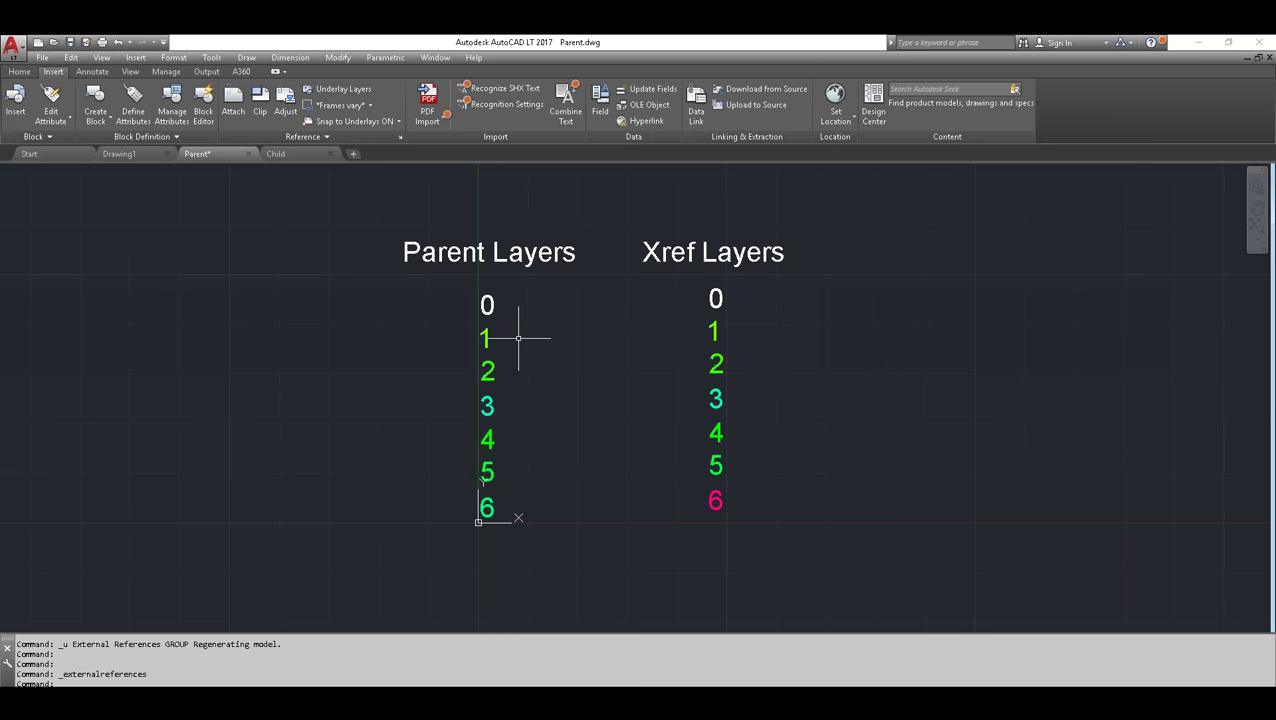
# - Examine the Child only layer and the merged layers' colors in the Parent drawing's Layer Properties Manager, and close it
pyautogui.click(28, 73)
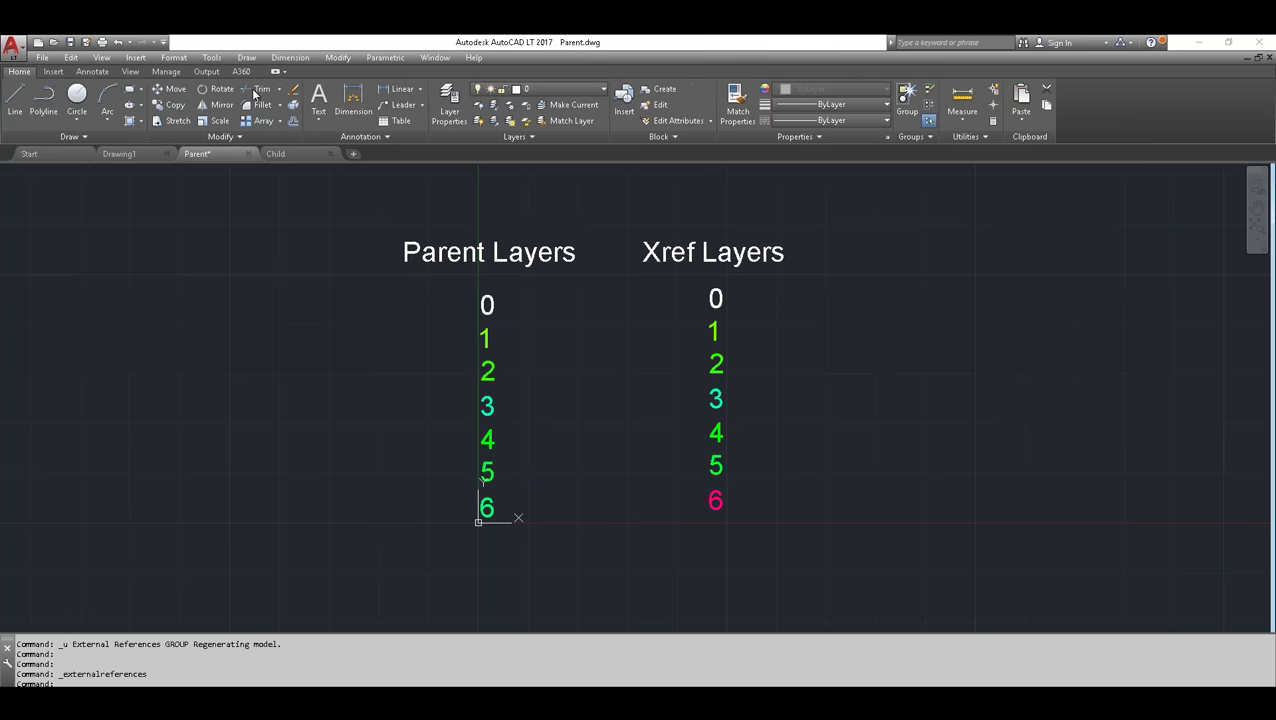
pyautogui.click(443, 104)
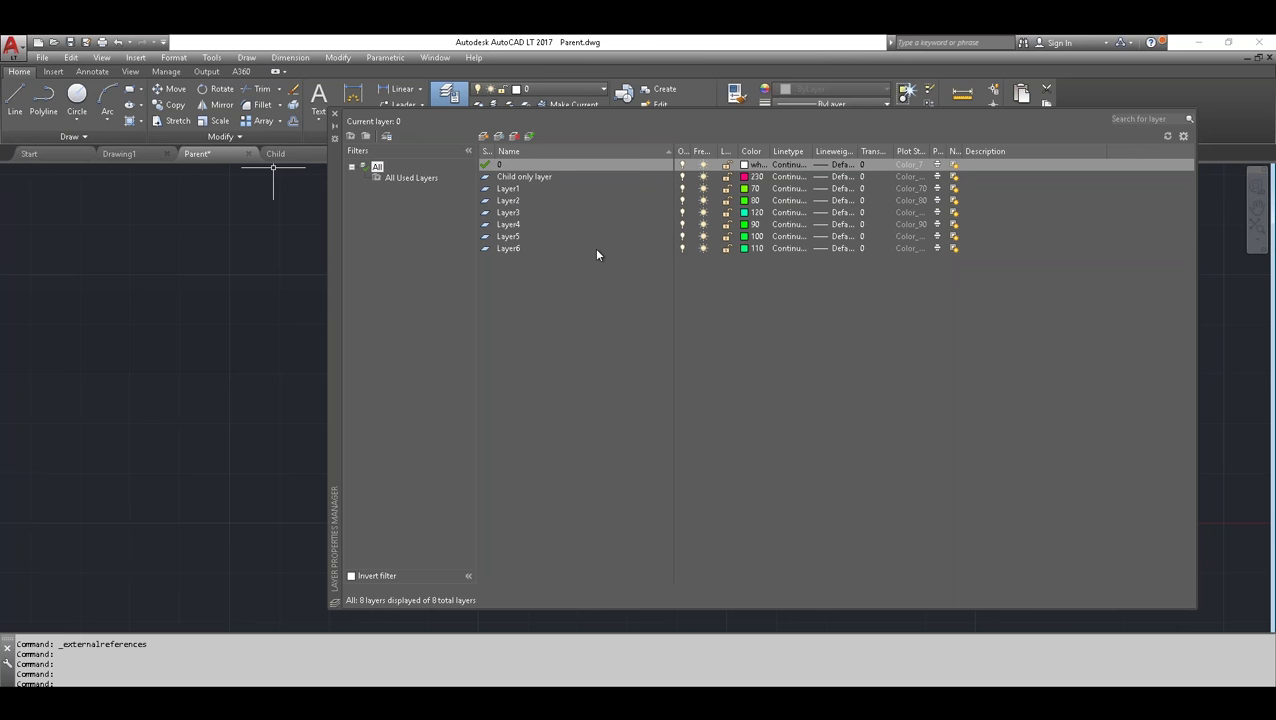
pyautogui.moveTo(338, 230)
pyautogui.mouseDown()
pyautogui.moveTo(279, 447)
pyautogui.moveTo(280, 561)
pyautogui.moveTo(297, 621)
pyautogui.mouseUp()
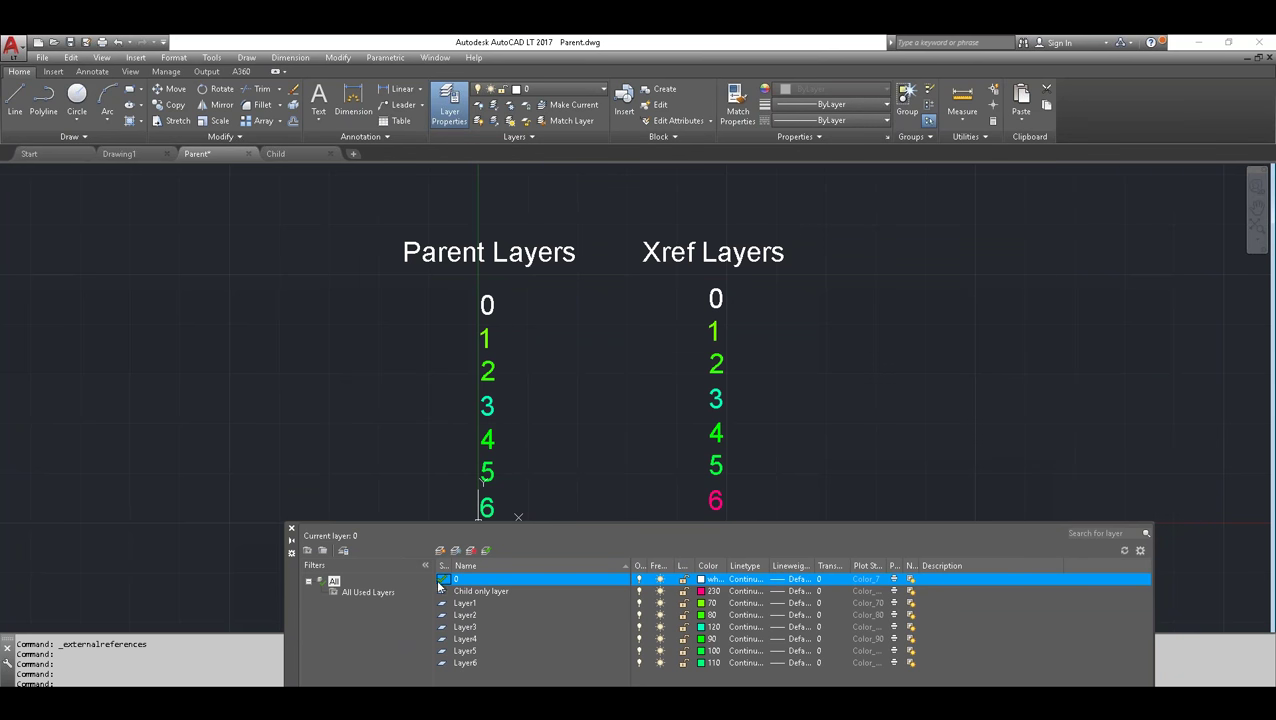
pyautogui.click(468, 593)
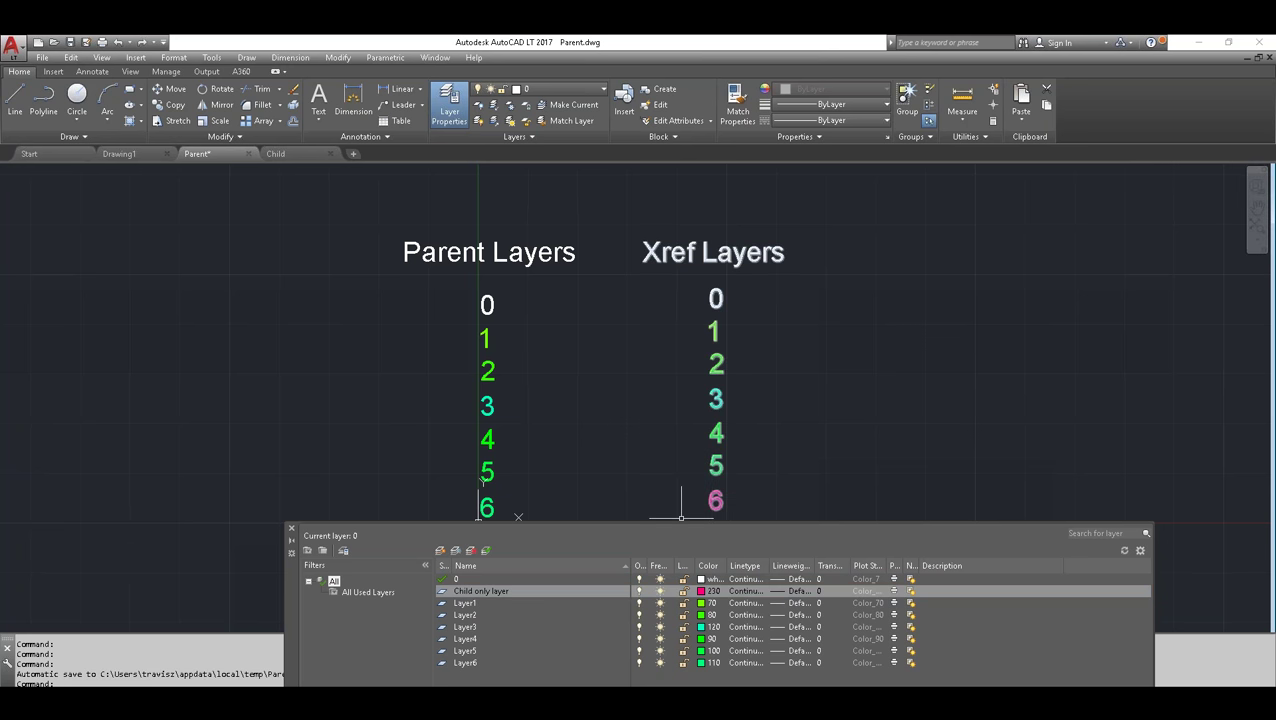
pyautogui.moveTo(293, 608); pyautogui.dragTo(247, 248)
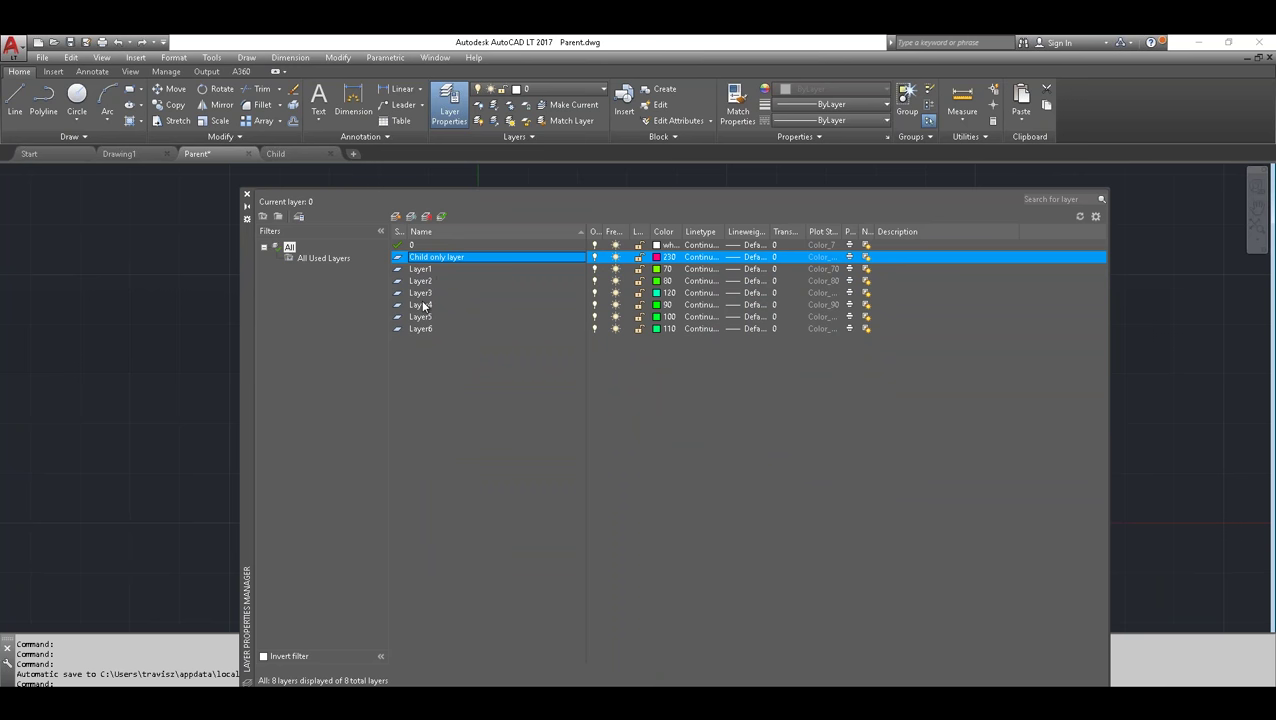
pyautogui.click(247, 194)
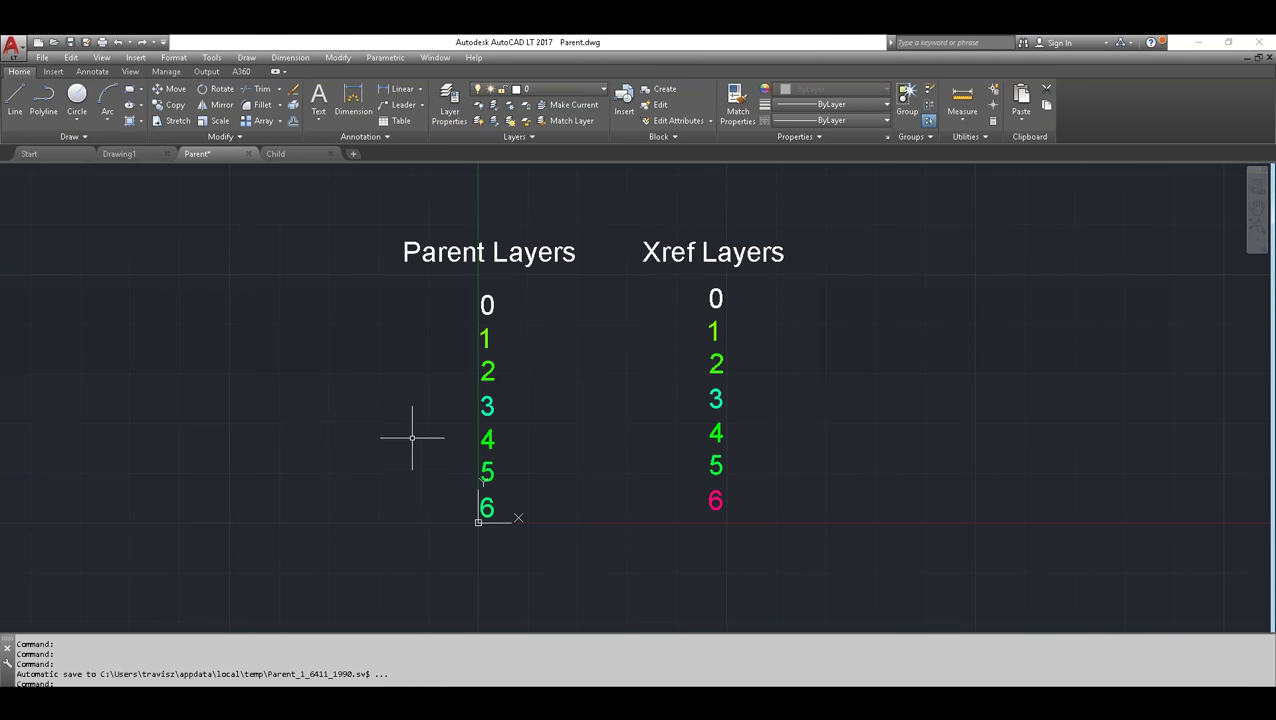
# - Undo the Insert-type binding of the Child reference and check its listing in the External References palette
pyautogui.scroll(-2, 410, 436)
pyautogui.scroll(-1, 410, 436)
pyautogui.scroll(3, 412, 433)
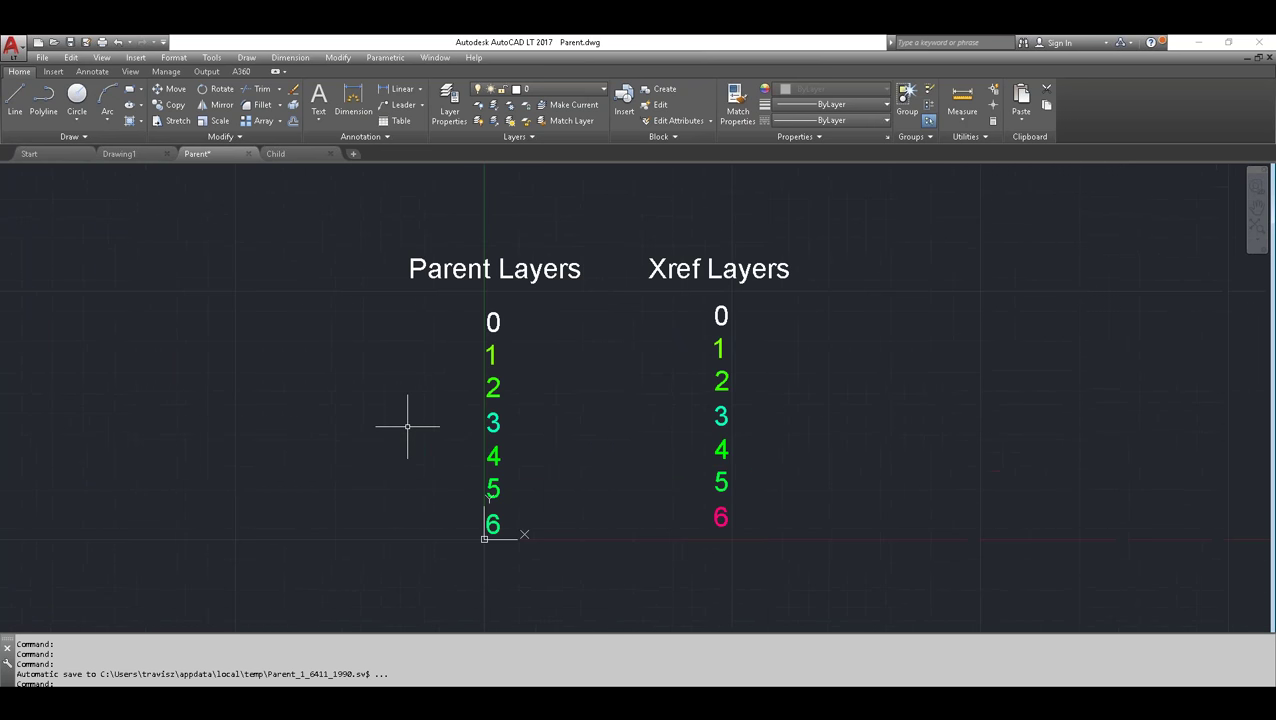
pyautogui.hotkey('ctrl', 'z')
pyautogui.hotkey('ctrl', 'z')
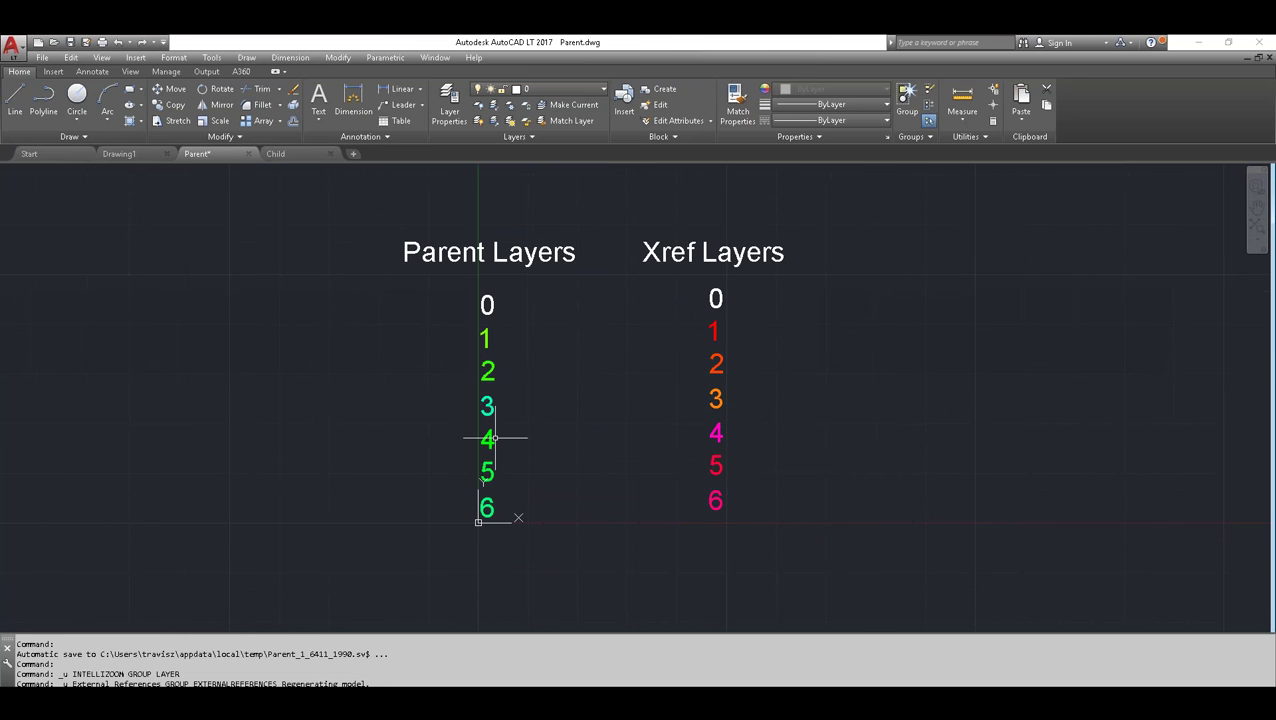
pyautogui.click(58, 73)
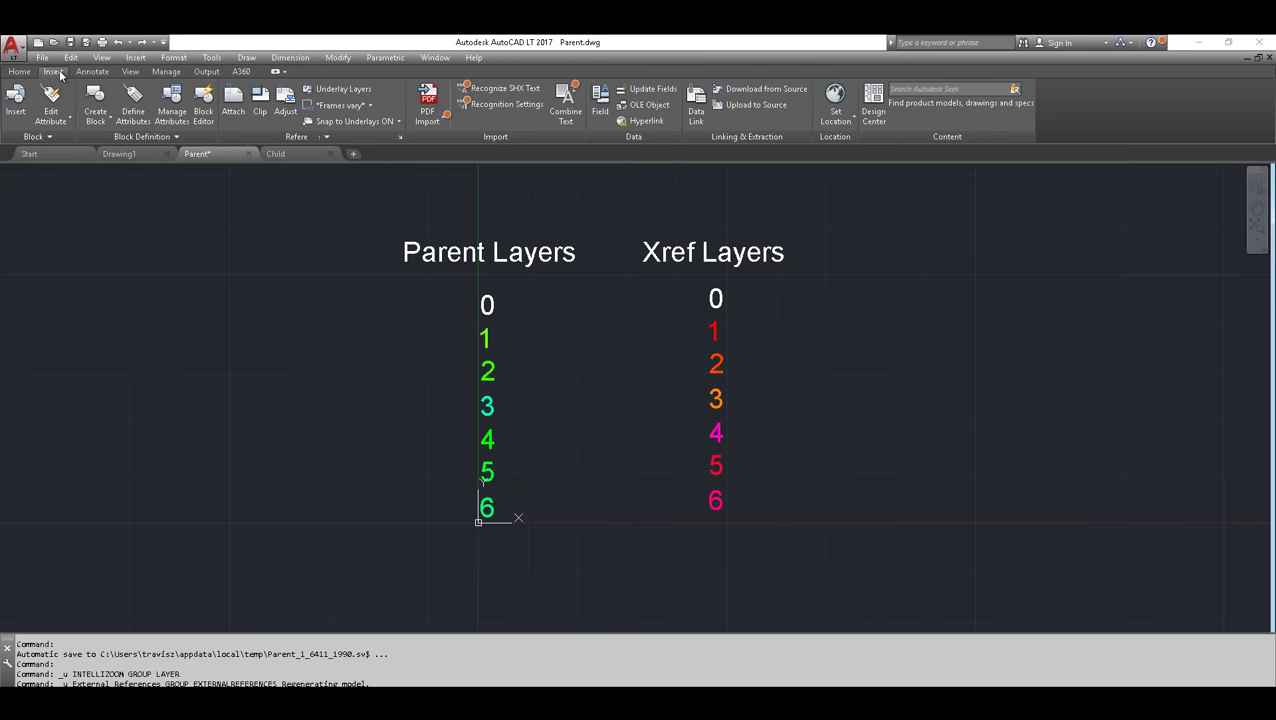
pyautogui.click(399, 138)
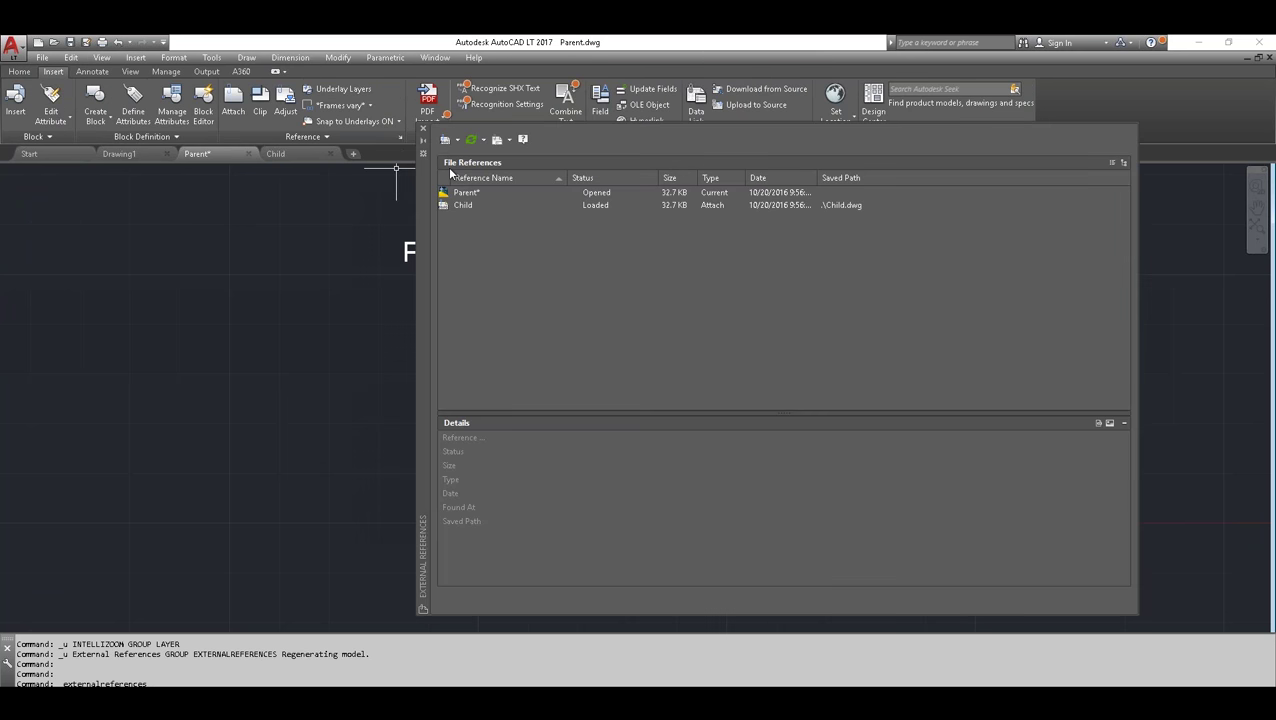
pyautogui.click(424, 130)
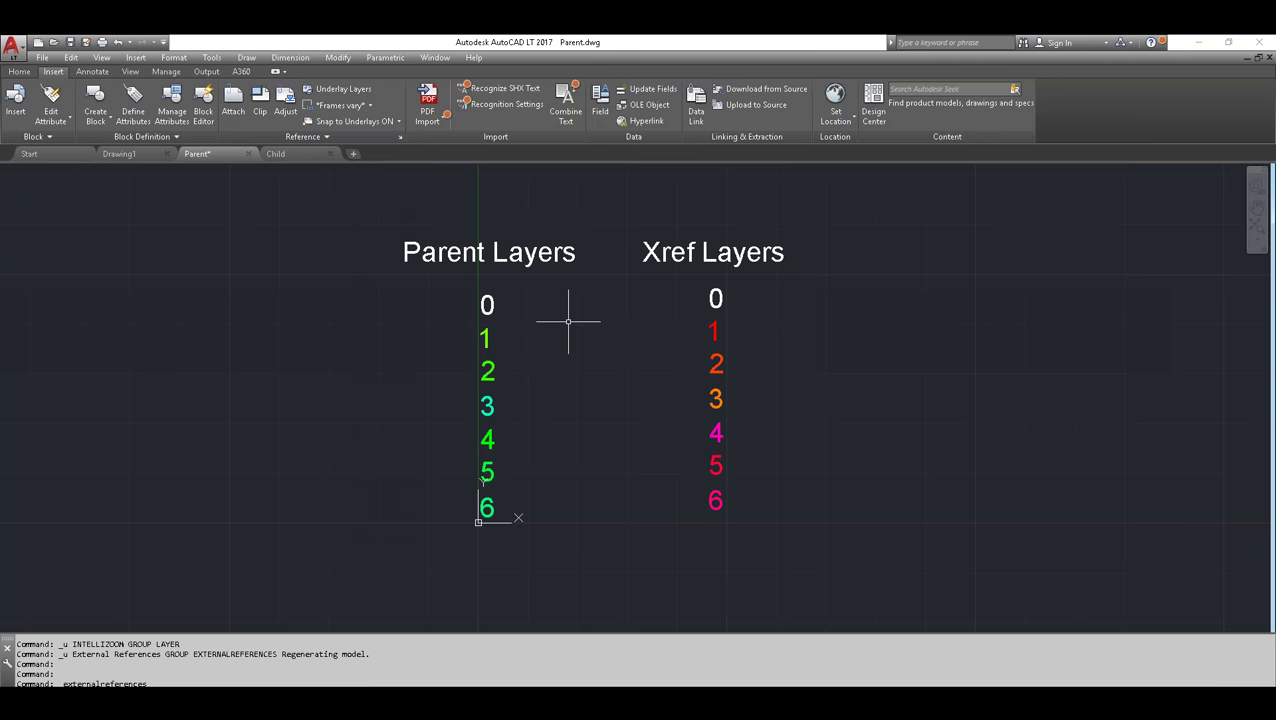
# - Move the Child reference farther right of the Parent Layers text
pyautogui.click(720, 402)
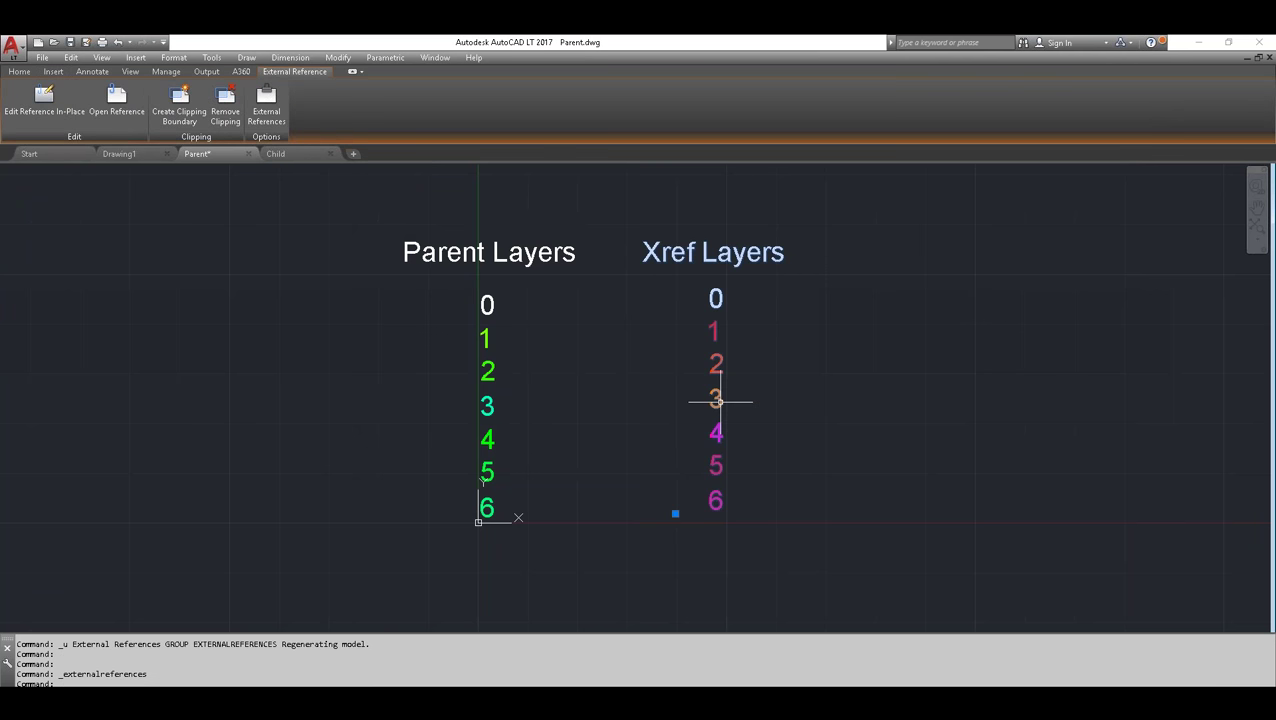
pyautogui.rightClick(720, 402)
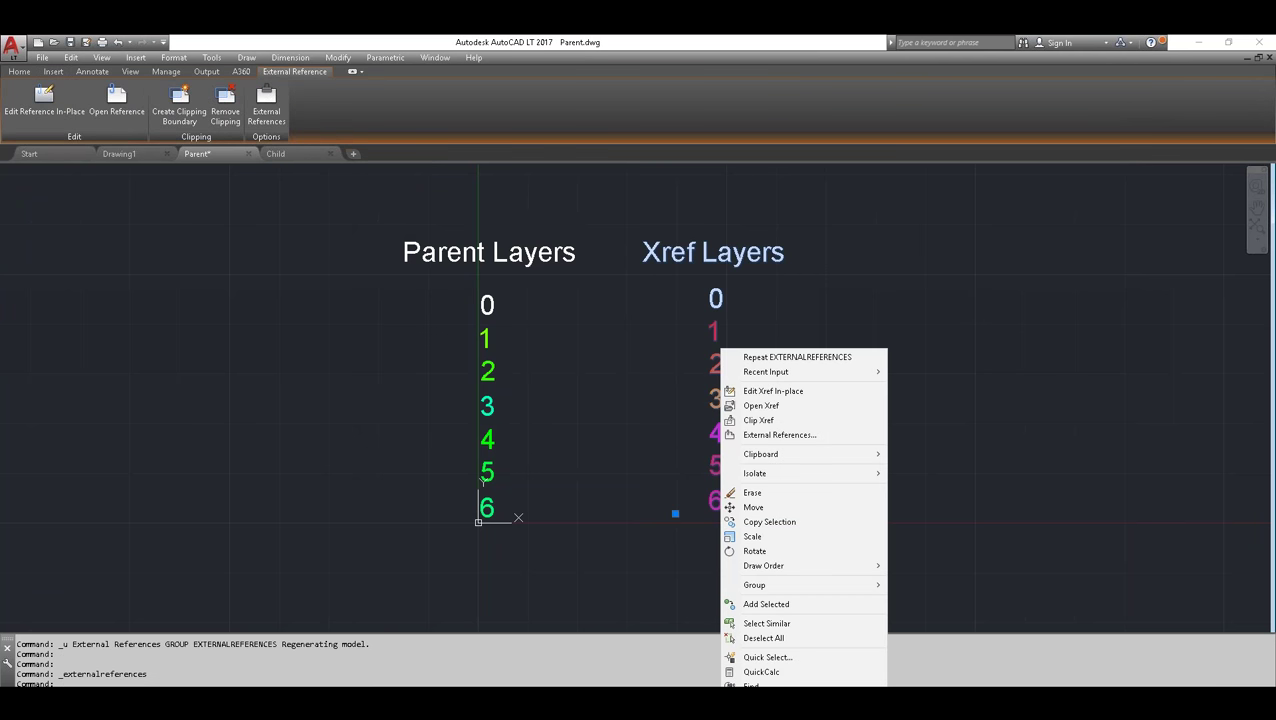
pyautogui.click(753, 507)
pyautogui.click(740, 470)
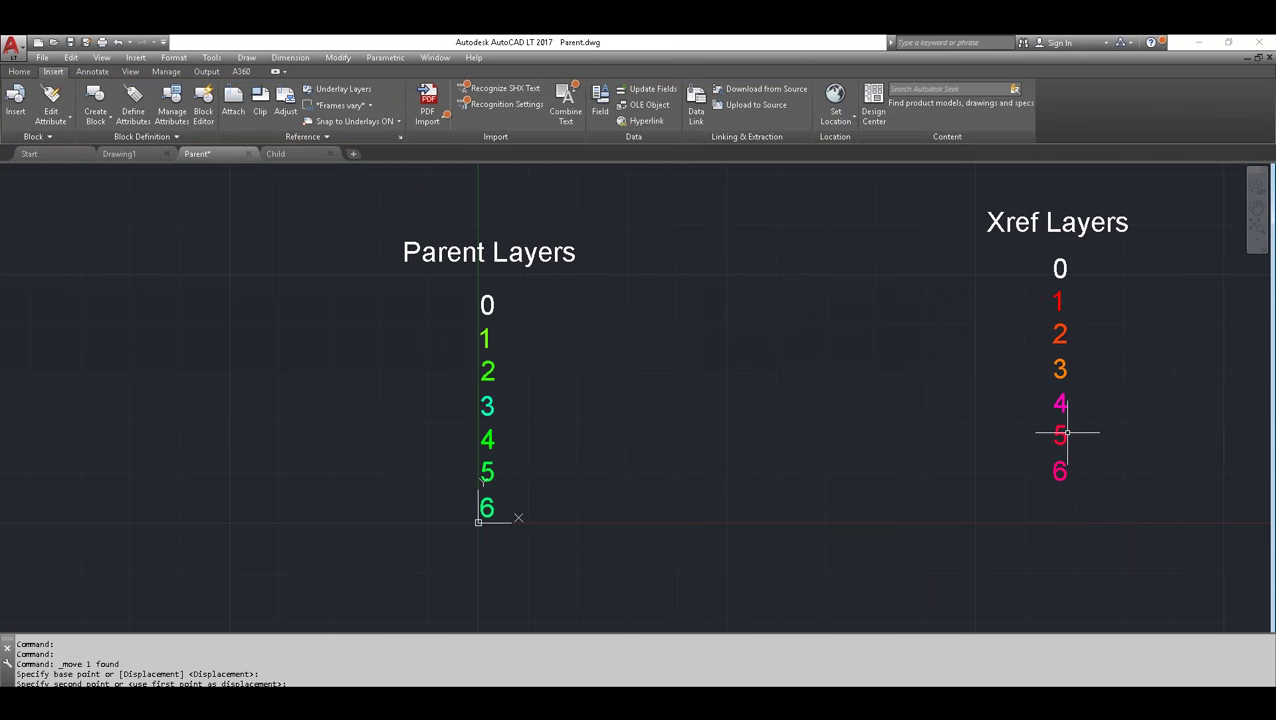
# - Place three copies of the Child reference: one left of the Parent Layers text, one just right of it, and one at the far right
pyautogui.moveTo(963, 461); pyautogui.dragTo(763, 447, button='middle')
pyautogui.scroll(-2, 763, 447)
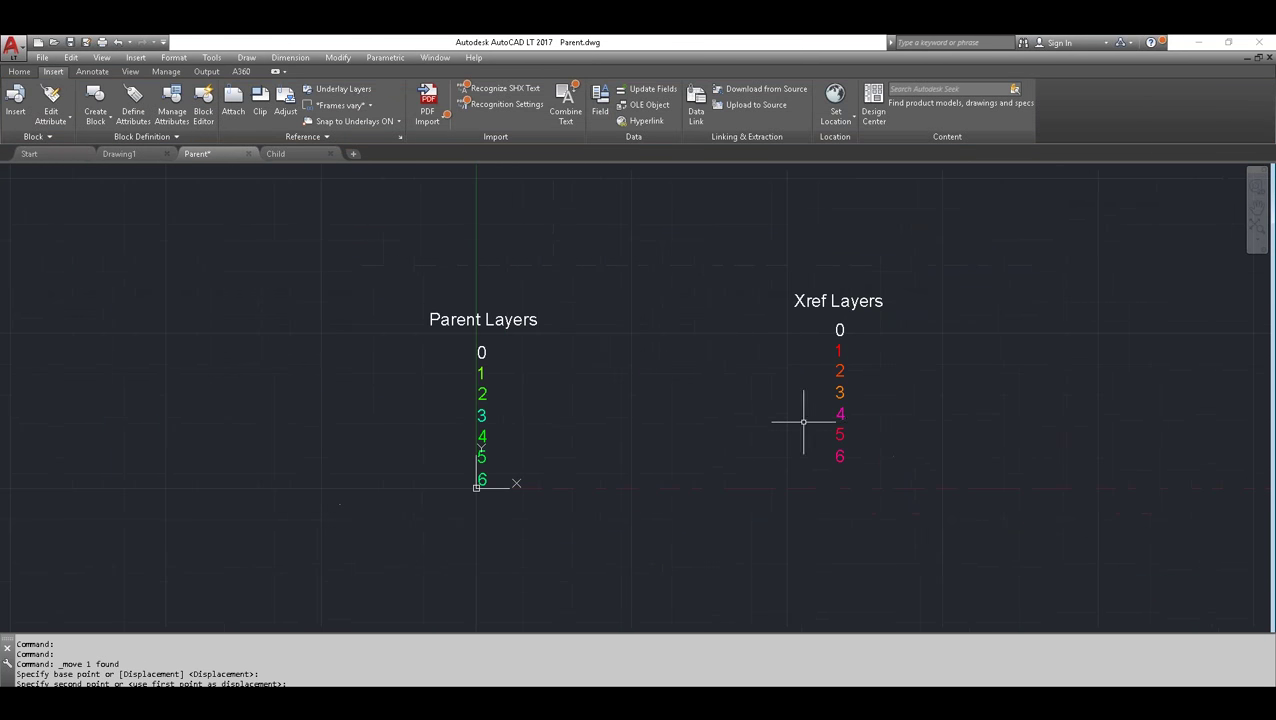
pyautogui.click(834, 420)
pyautogui.click(840, 421)
pyautogui.rightClick(843, 420)
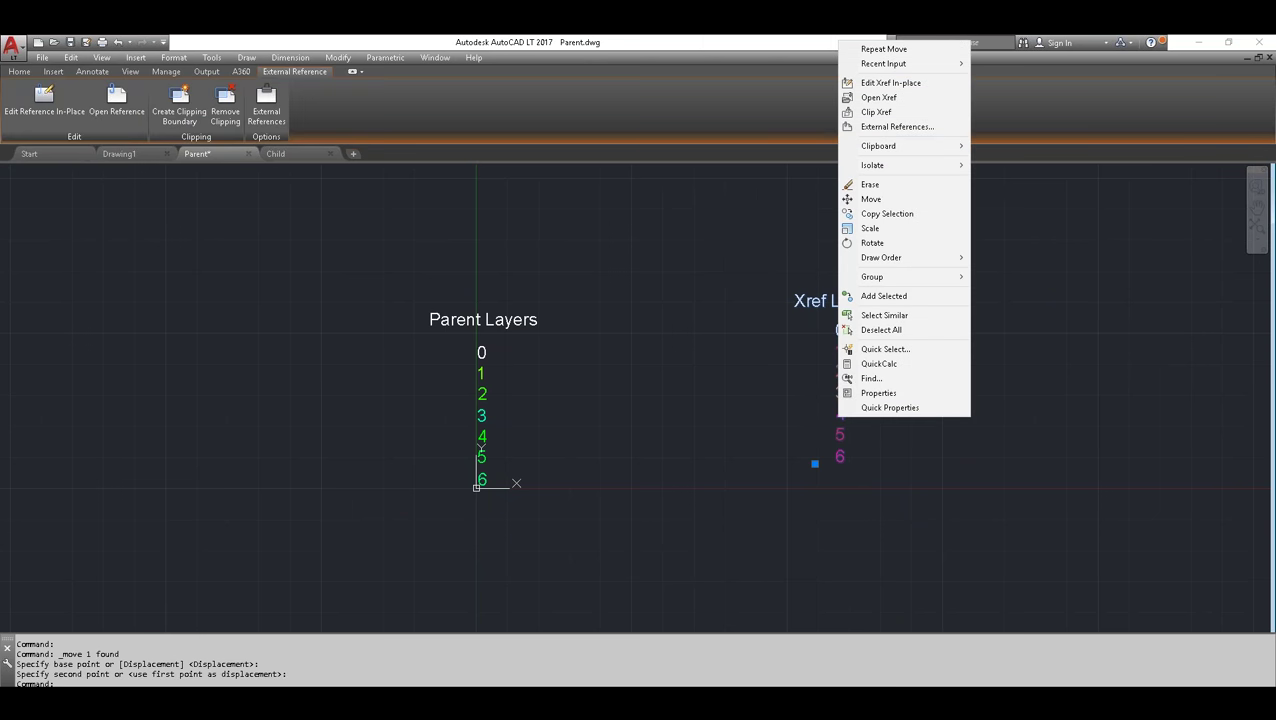
pyautogui.click(874, 214)
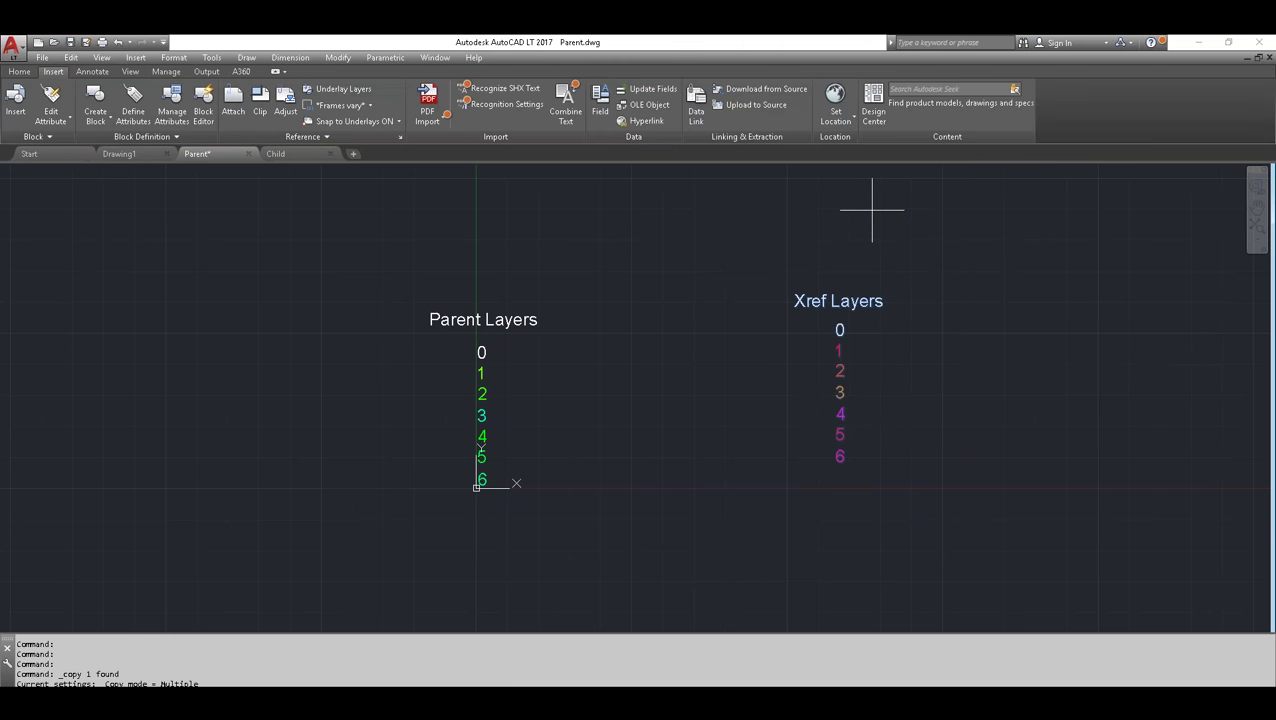
pyautogui.click(995, 423)
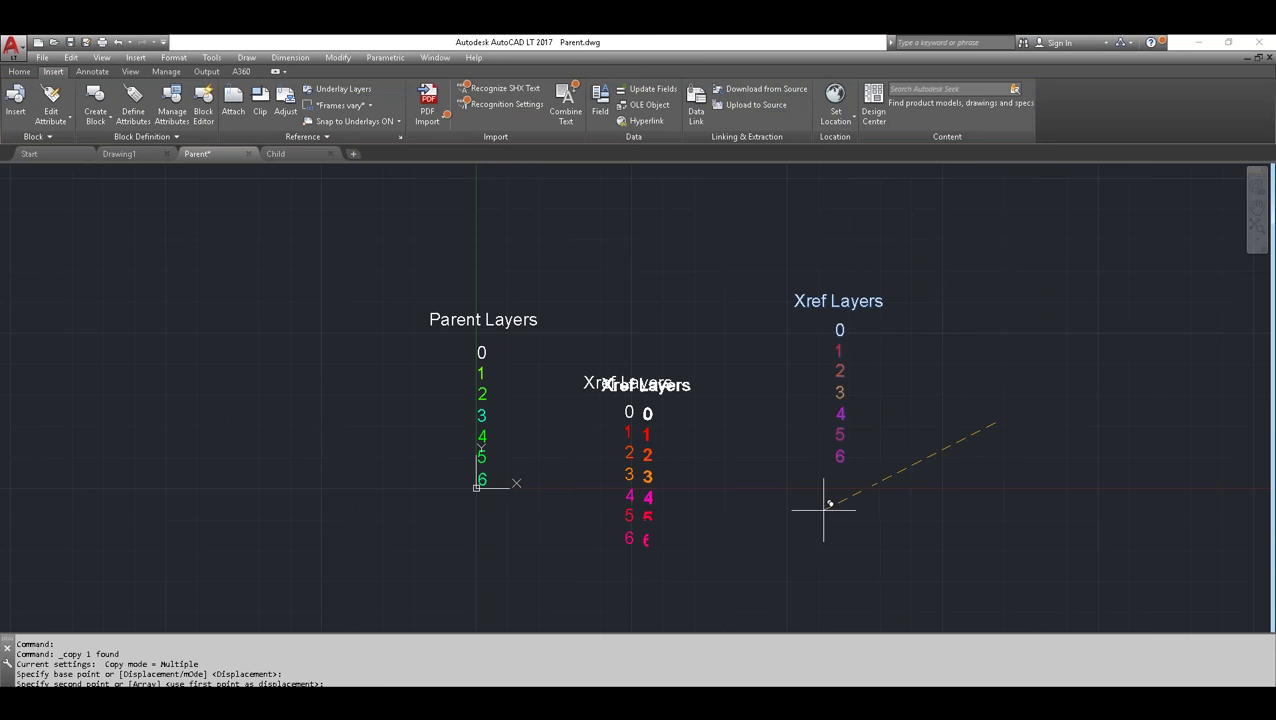
pyautogui.click(1210, 491)
pyautogui.click(414, 359)
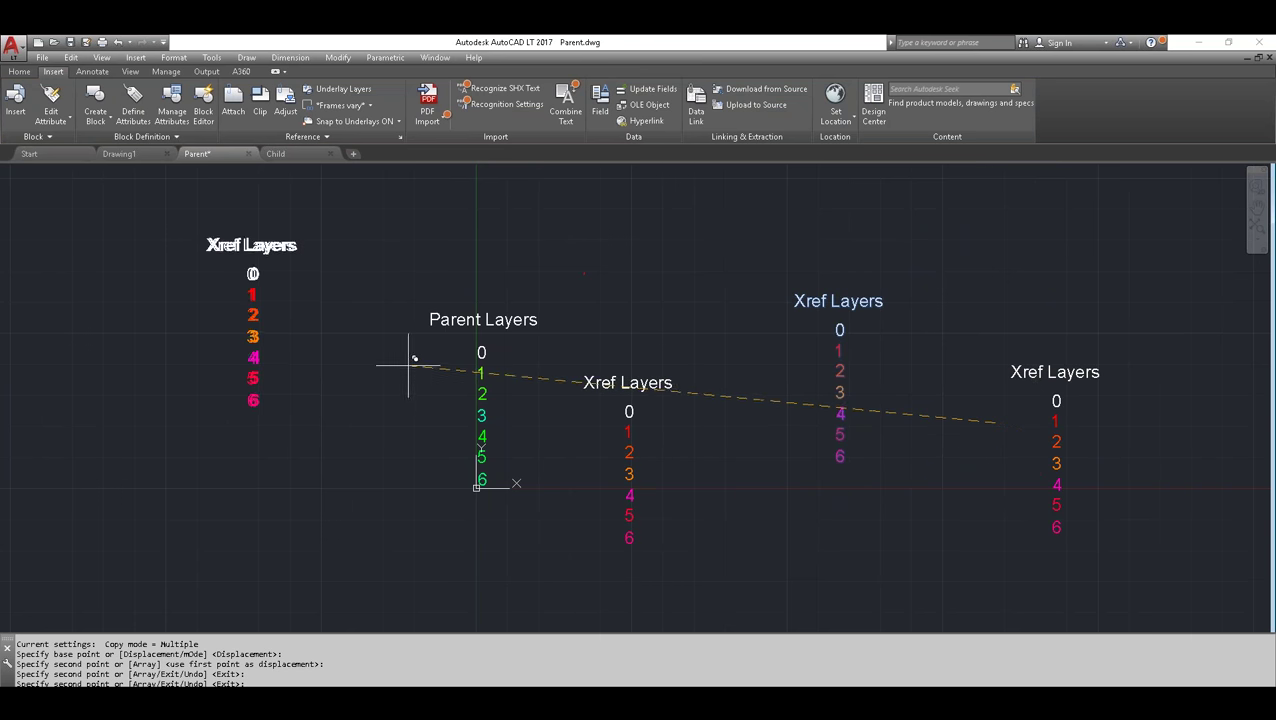
pyautogui.scroll(-5, 497, 396)
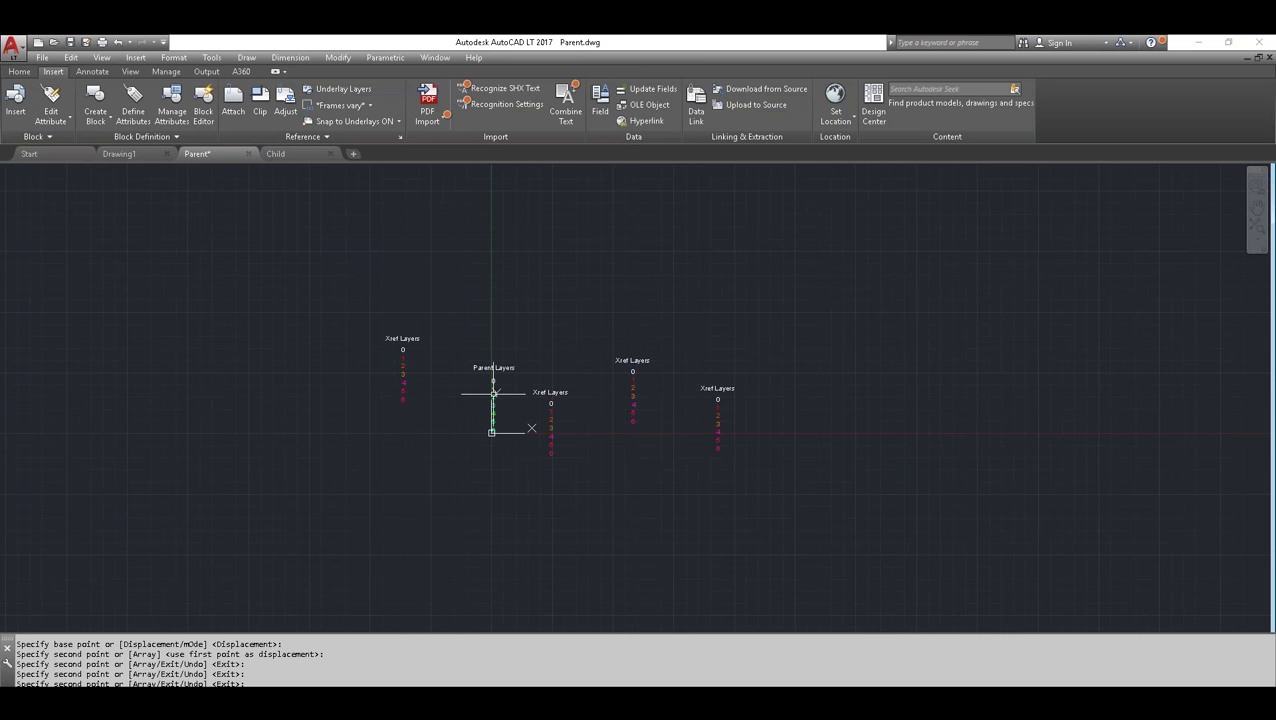
# - Scale the rightmost copy of the Child reference by a factor of 3
pyautogui.scroll(4, 616, 389)
pyautogui.click(950, 558)
pyautogui.click(792, 350)
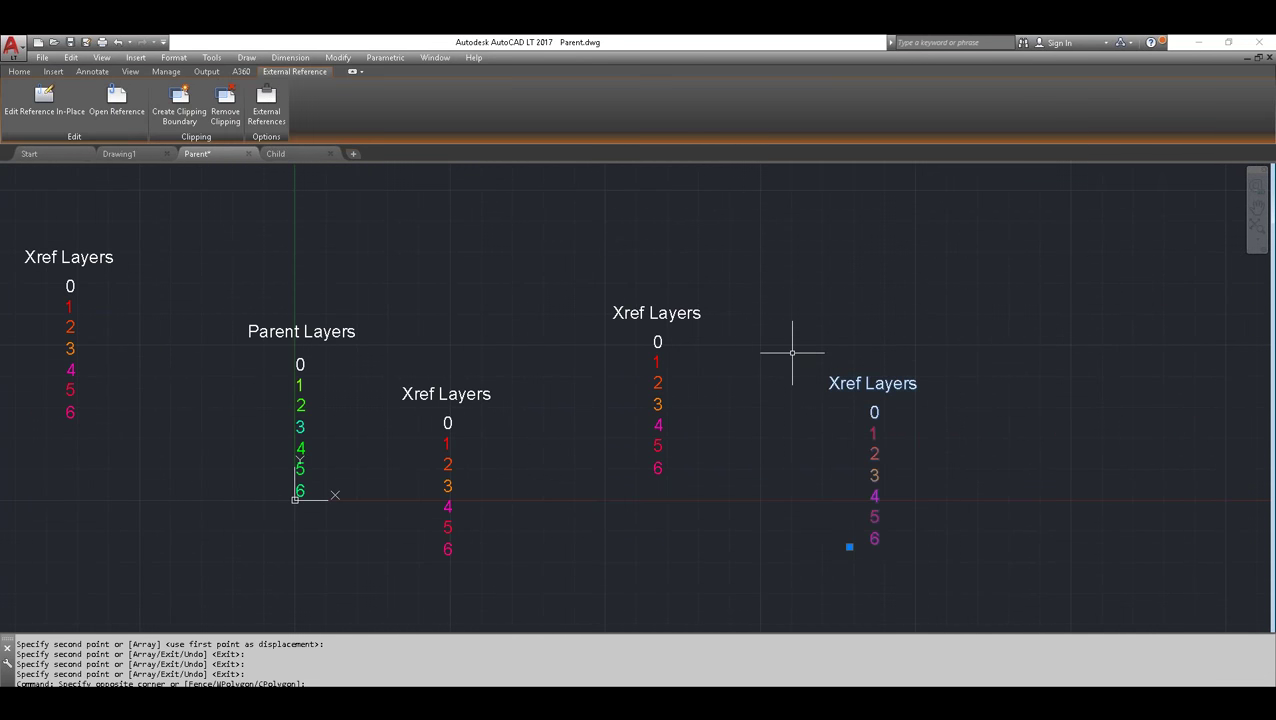
pyautogui.write('scale')
pyautogui.press('Return')
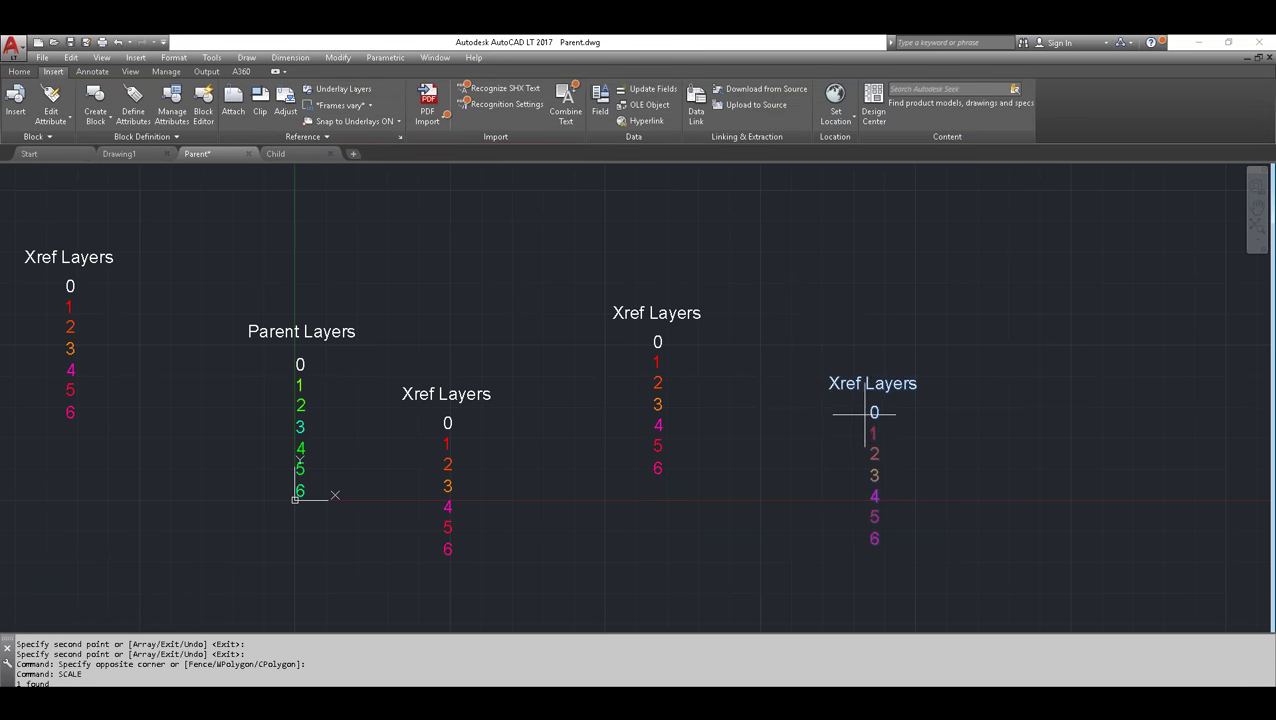
pyautogui.press('Return')
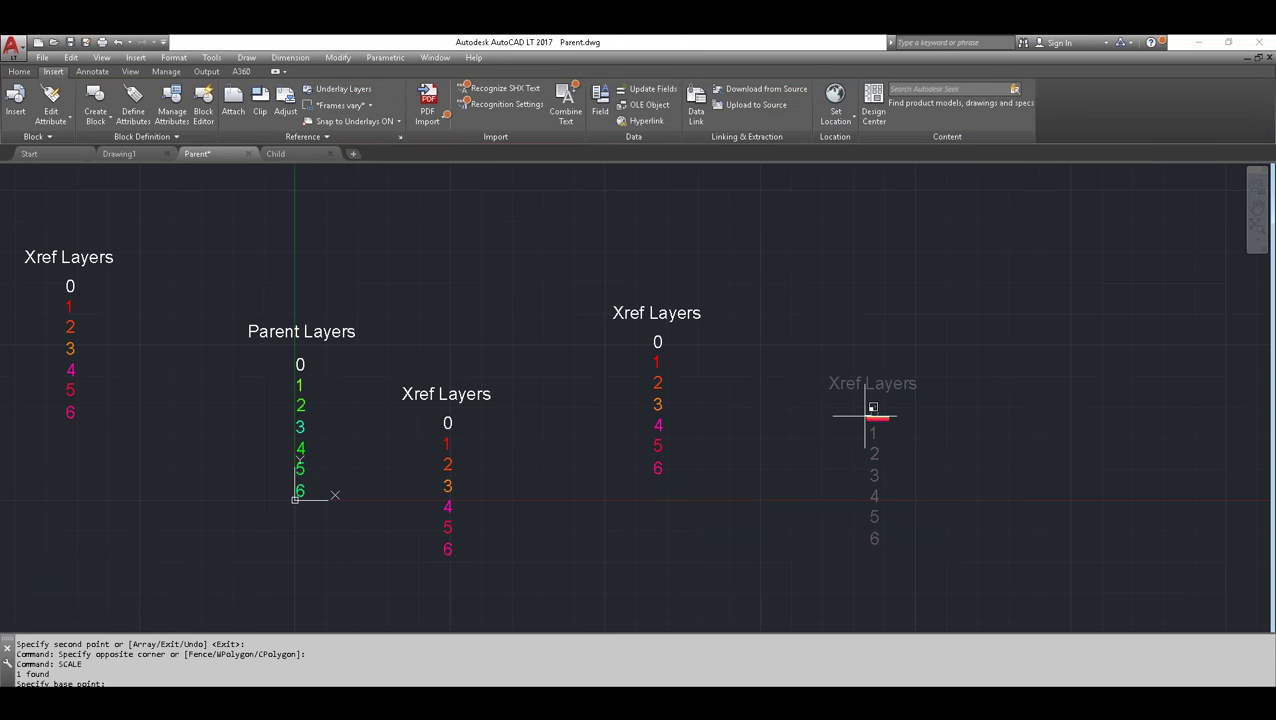
pyautogui.click(866, 416)
pyautogui.write('3')
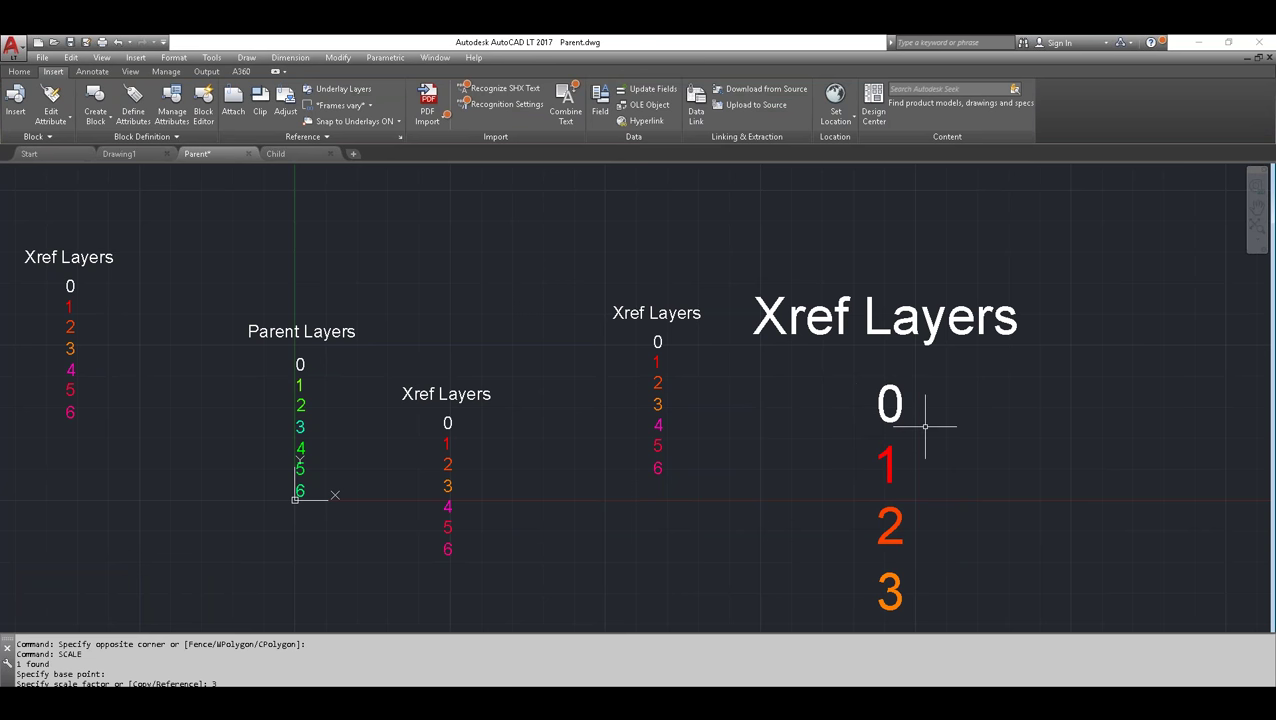
# - Check how the copied Child references are listed in the External References palette, and close it
pyautogui.moveTo(911, 441); pyautogui.dragTo(934, 409, button='middle')
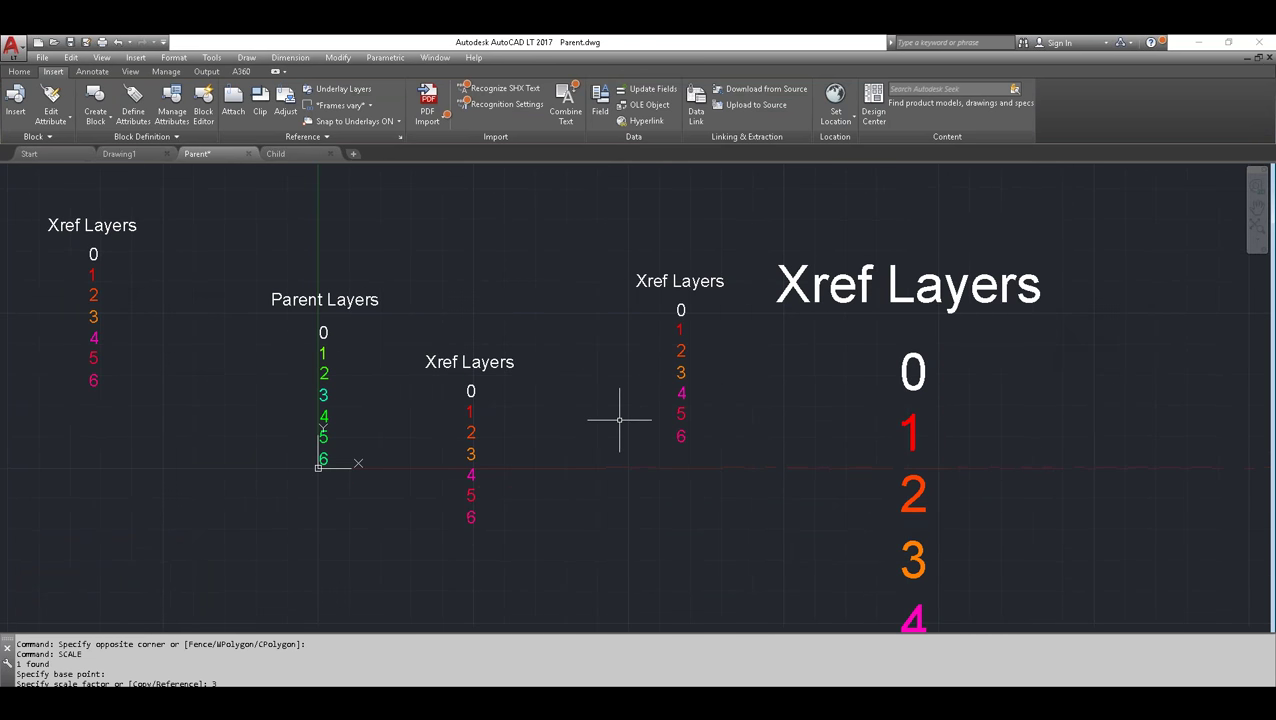
pyautogui.click(398, 138)
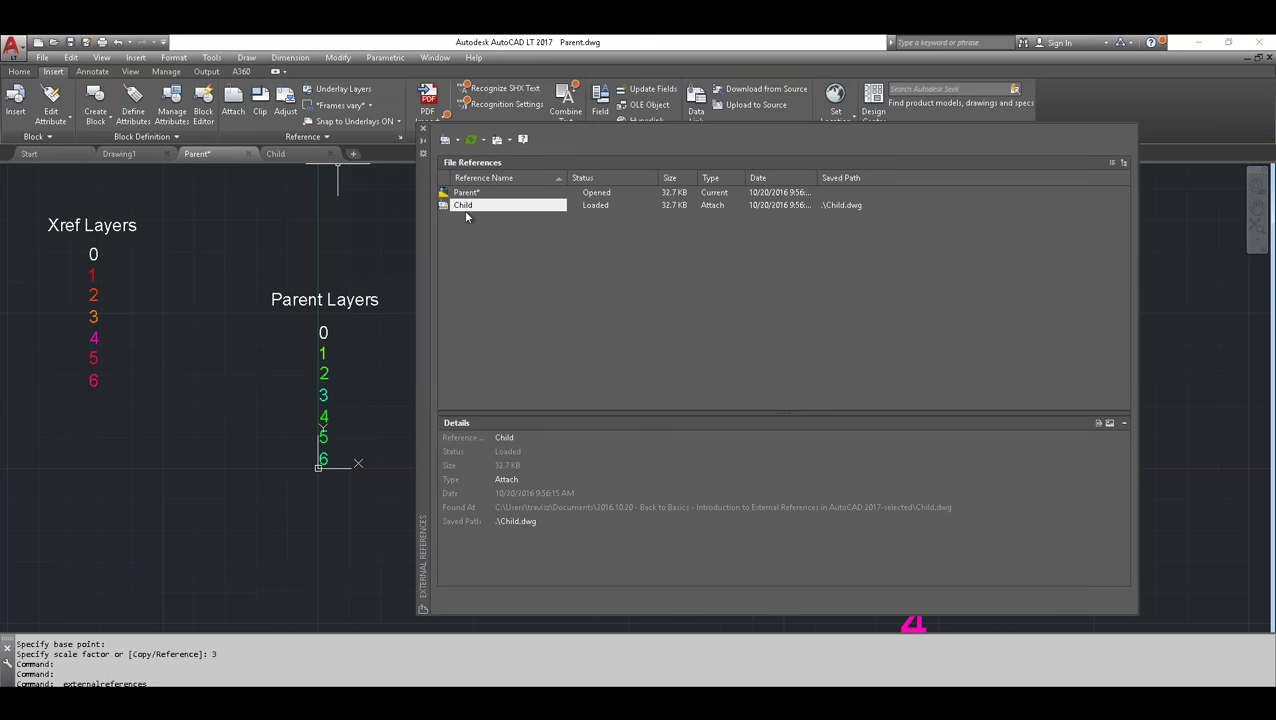
pyautogui.click(422, 128)
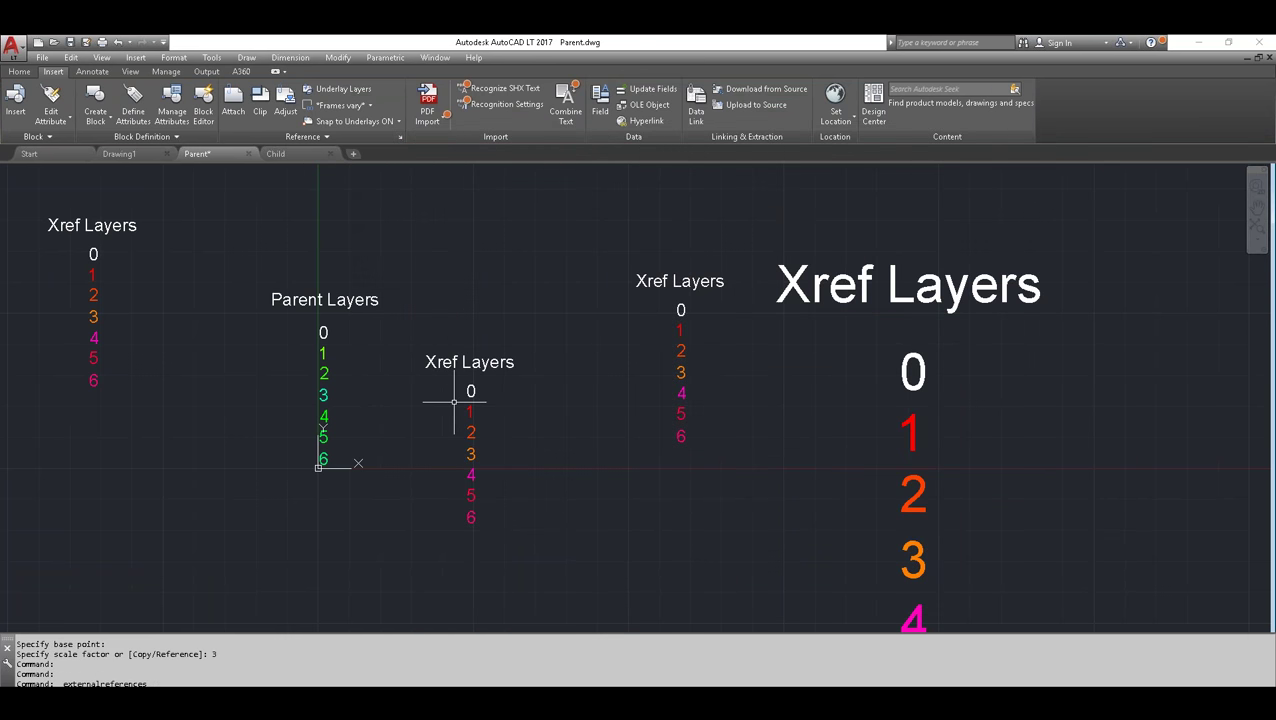
pyautogui.scroll(-2, 460, 405)
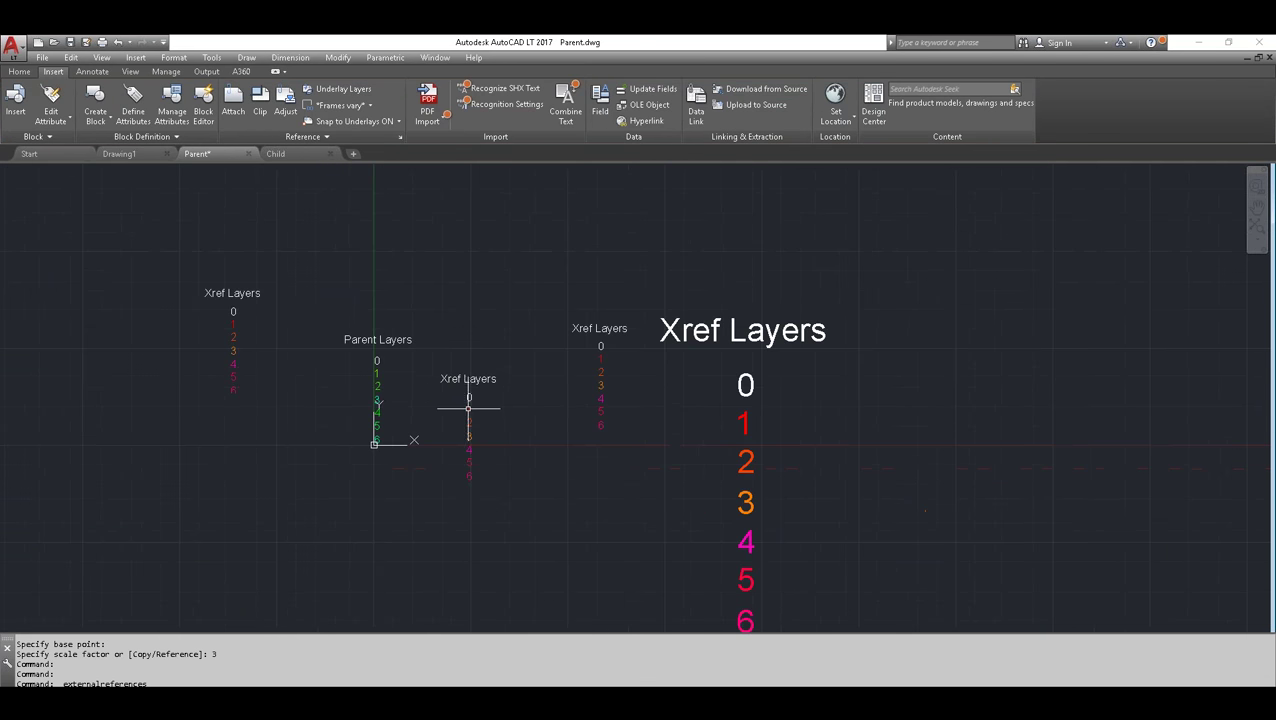
pyautogui.click(745, 429)
pyautogui.rightClick(745, 429)
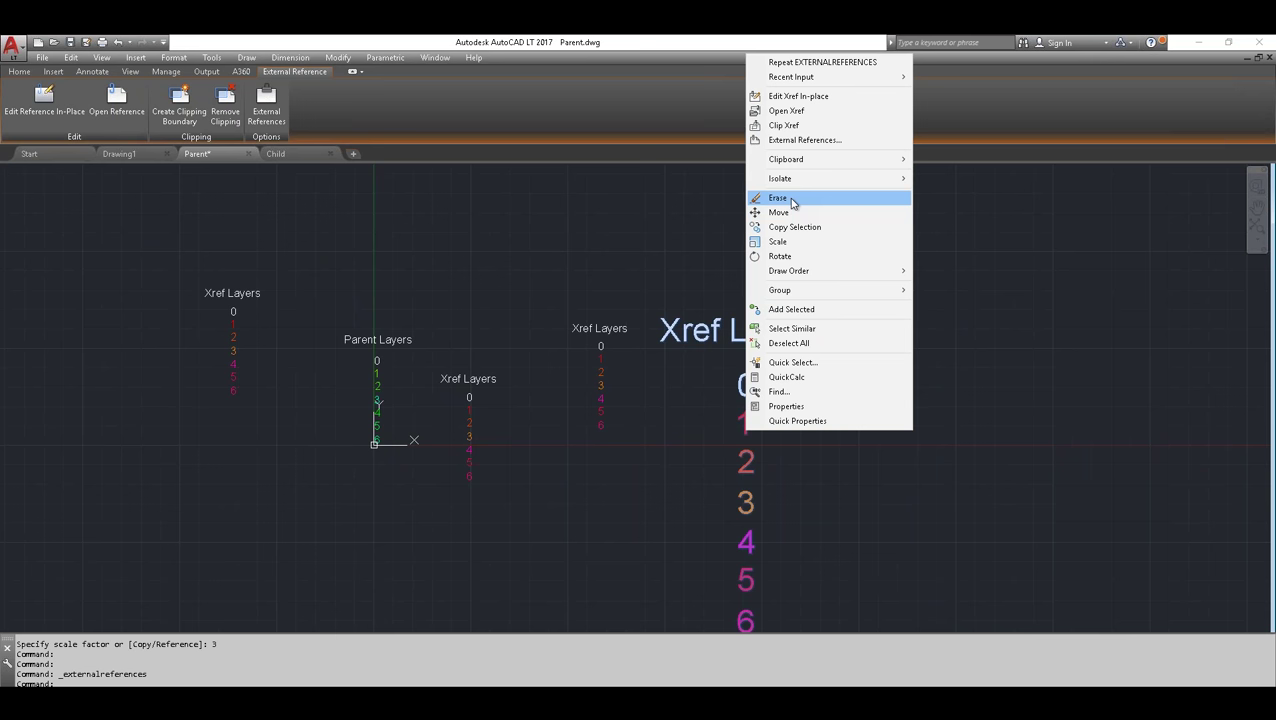
pyautogui.press('Escape')
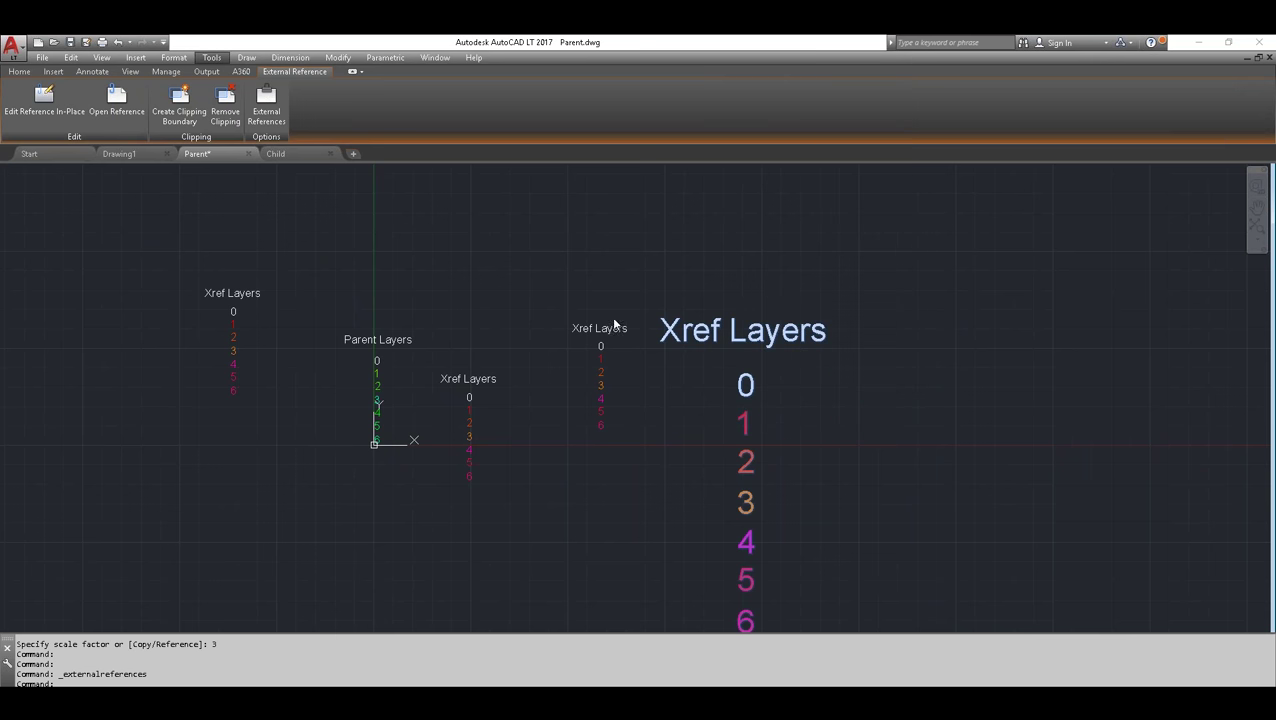
pyautogui.click(365, 222)
pyautogui.press('Escape')
pyautogui.press('Escape')
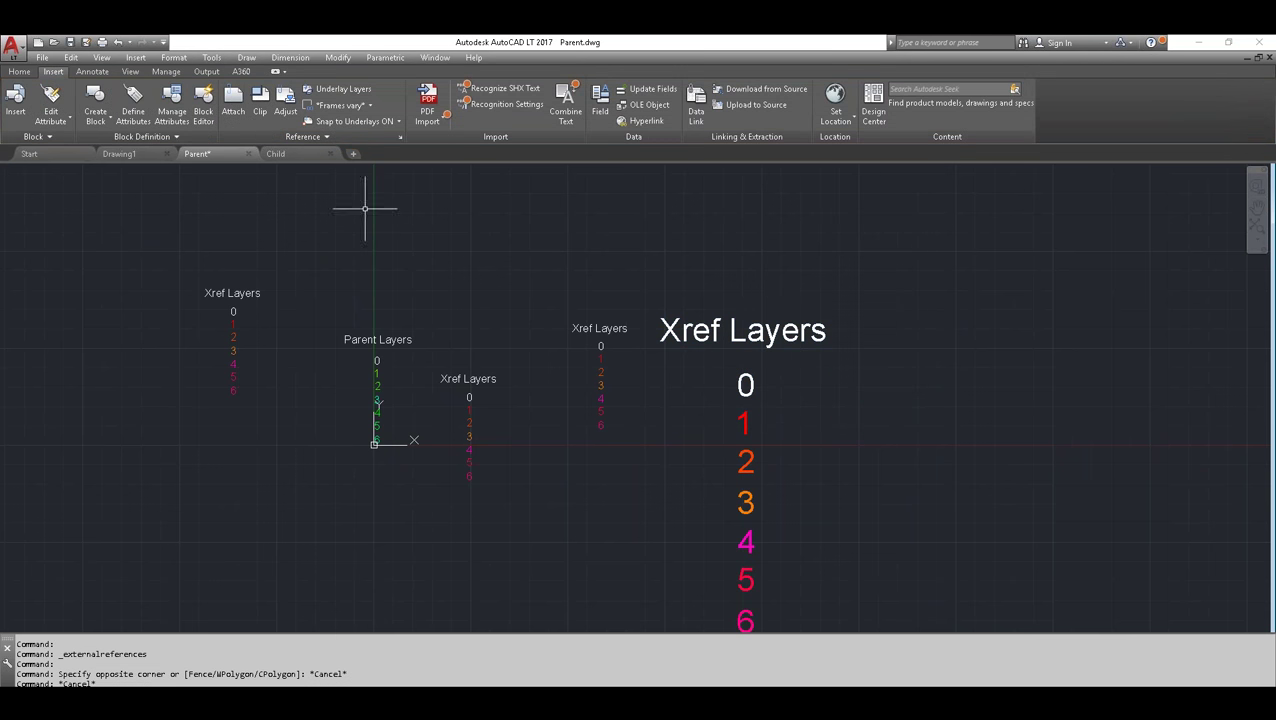
# - Review the Child reference's type and path options and its found-at and saved-path details in the External References palette
pyautogui.click(400, 137)
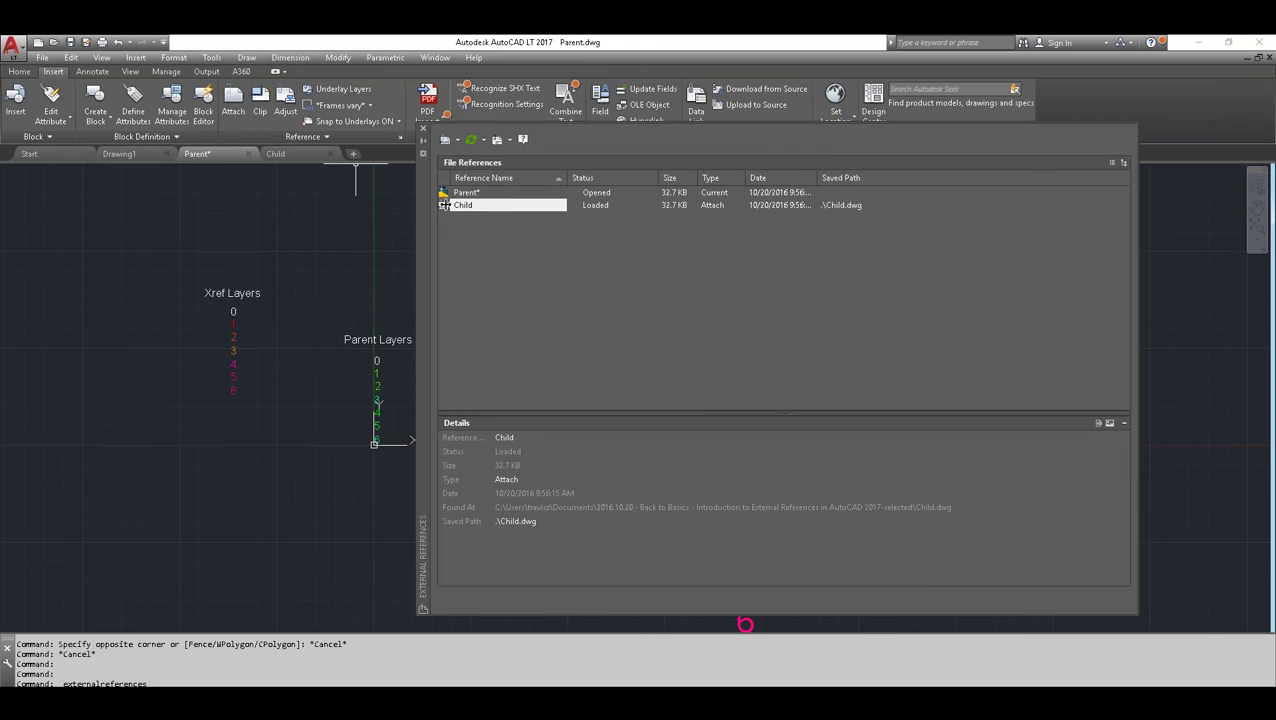
pyautogui.rightClick(446, 205)
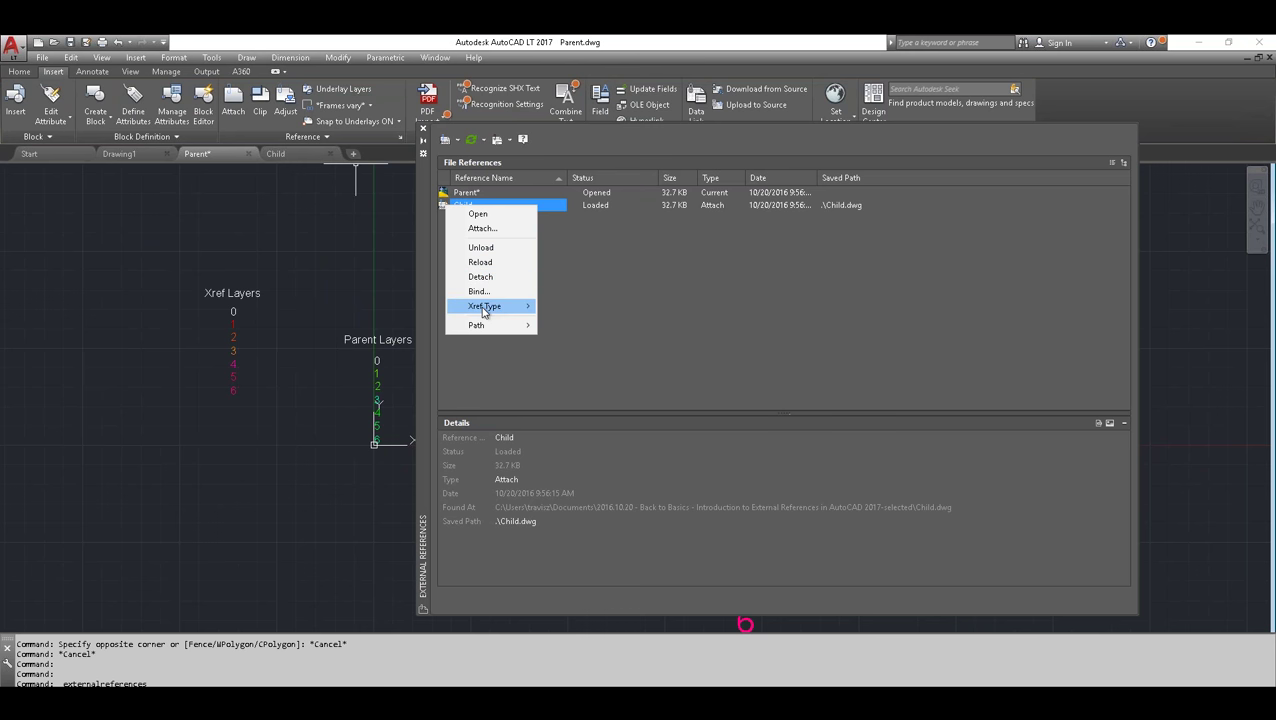
pyautogui.moveTo(484, 308)
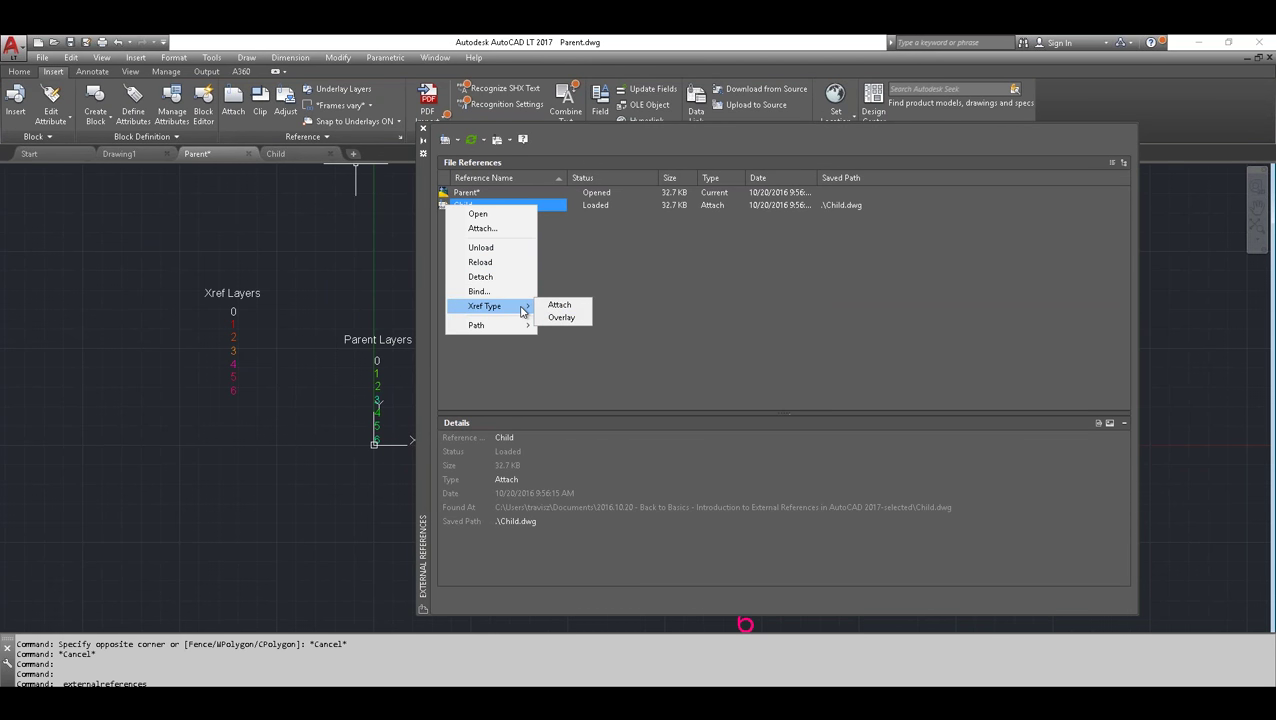
pyautogui.moveTo(510, 333)
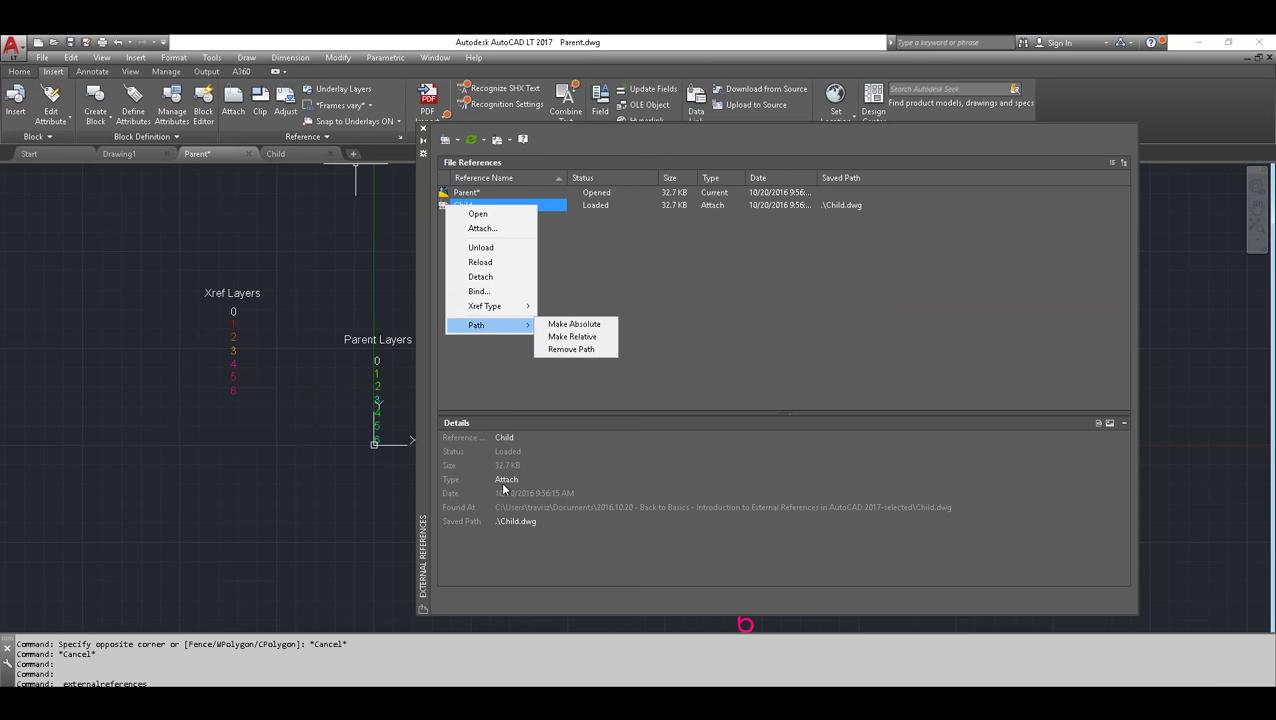
pyautogui.click(450, 512)
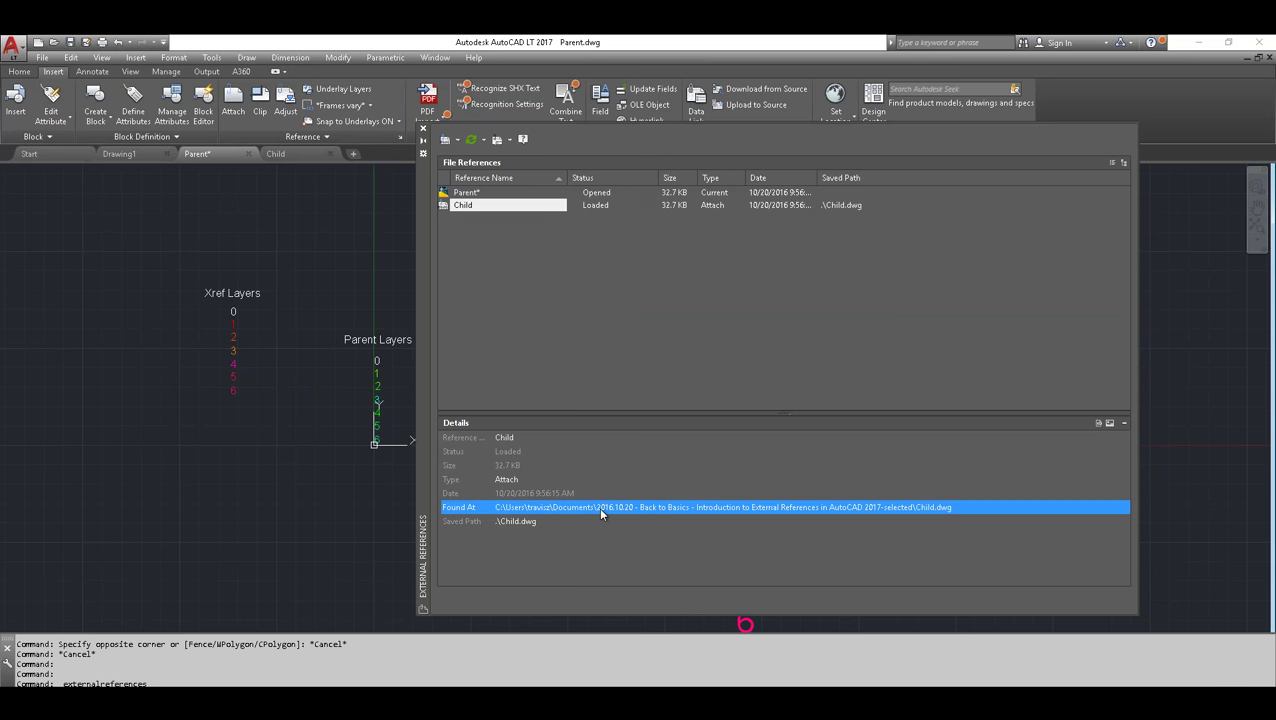
pyautogui.click(470, 522)
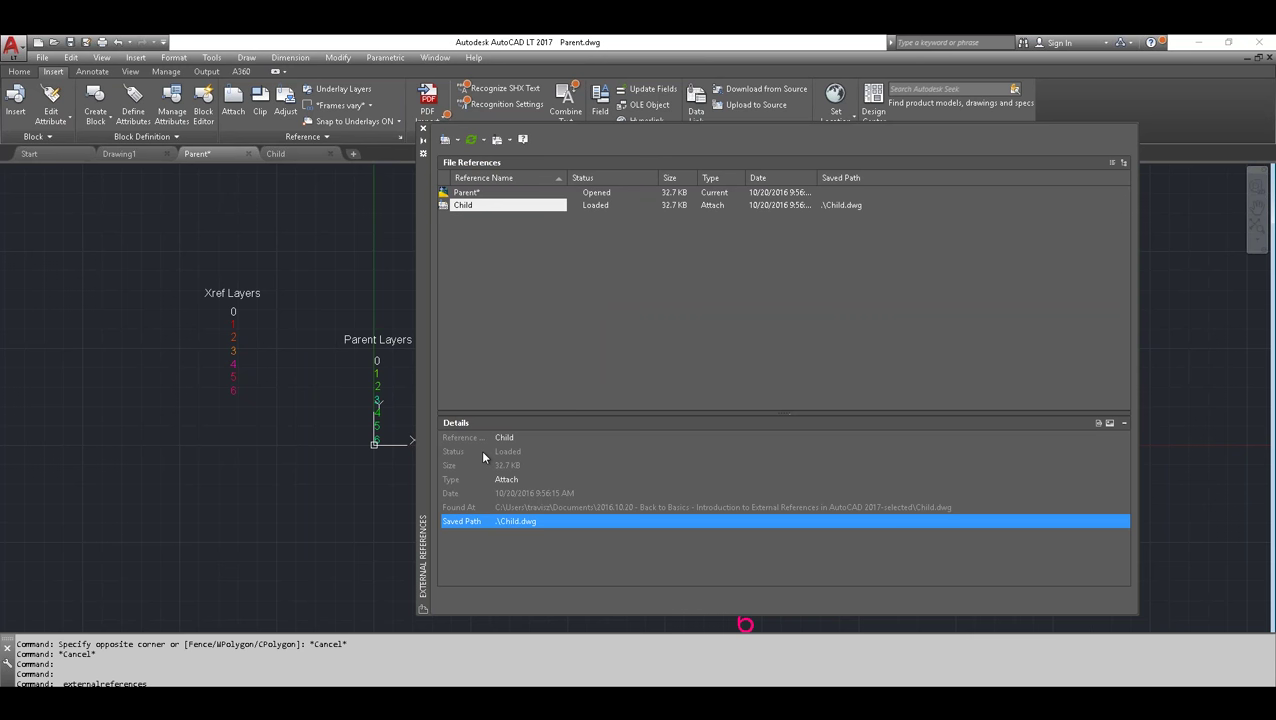
pyautogui.moveTo(427, 213)
pyautogui.mouseDown()
pyautogui.moveTo(427, 230)
pyautogui.moveTo(435, 218)
pyautogui.mouseUp()
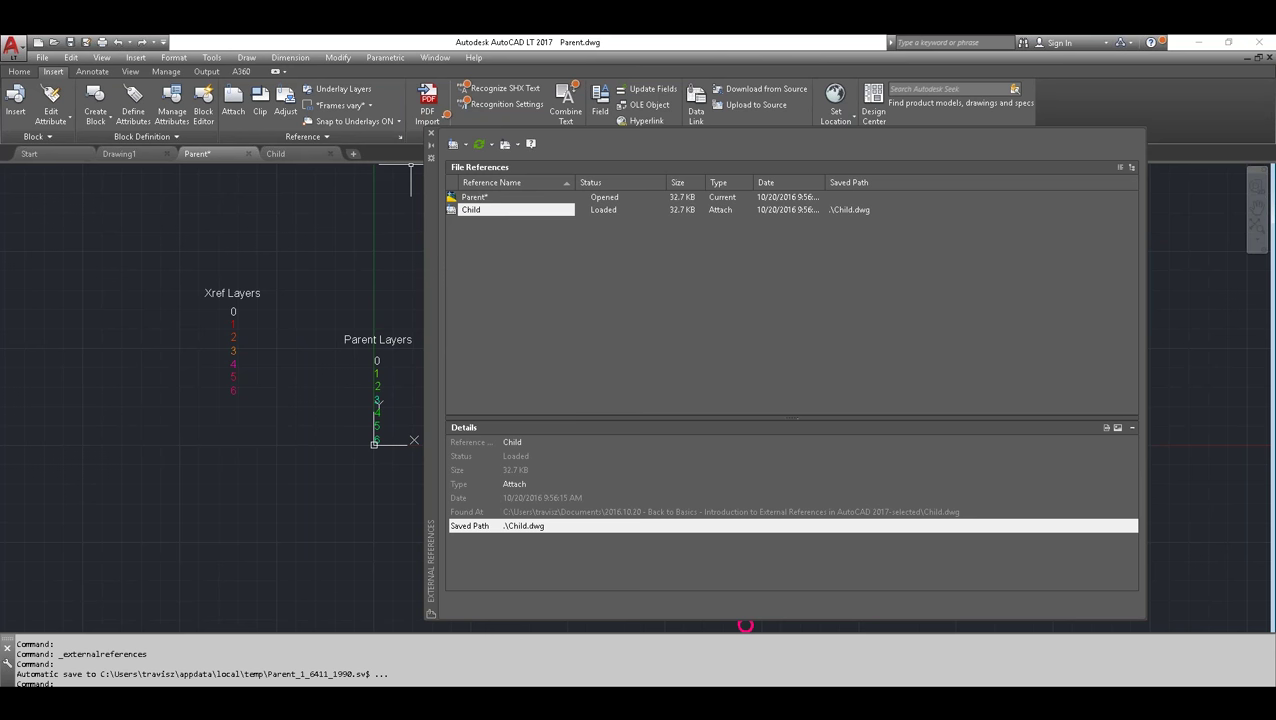
pyautogui.hotkey('alt', 'Tab')
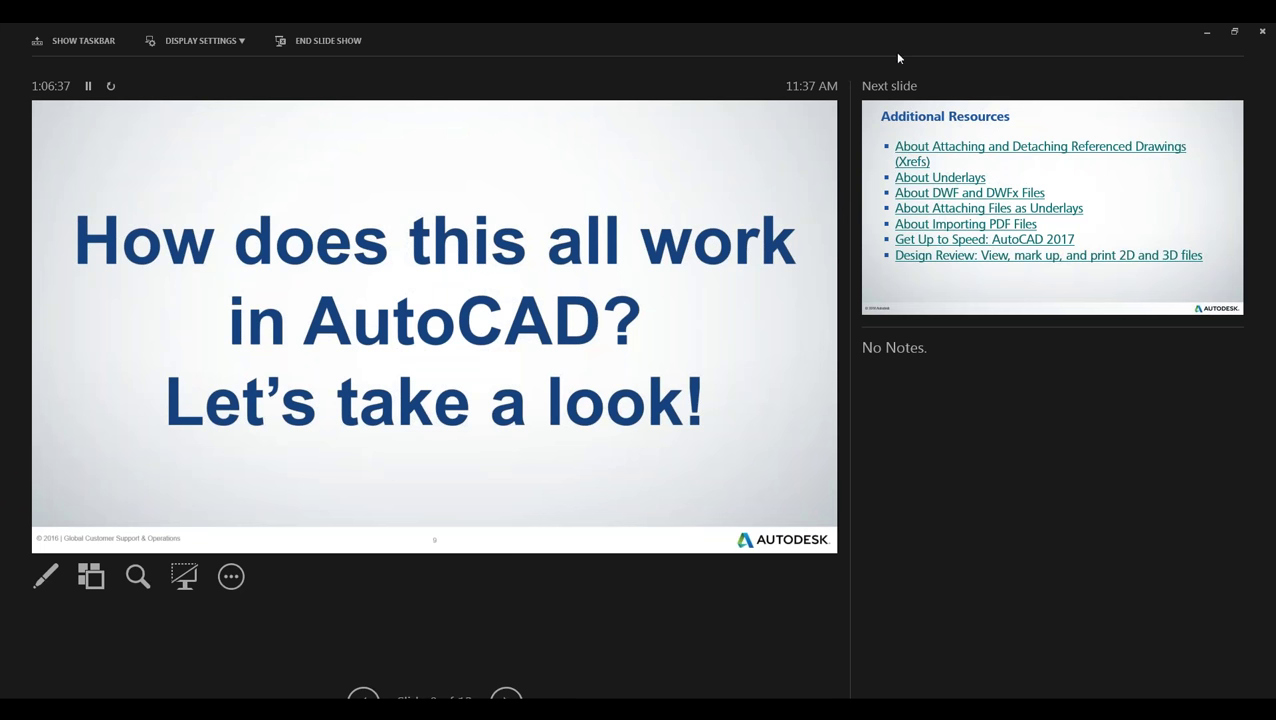
pyautogui.rightClick(745, 28)
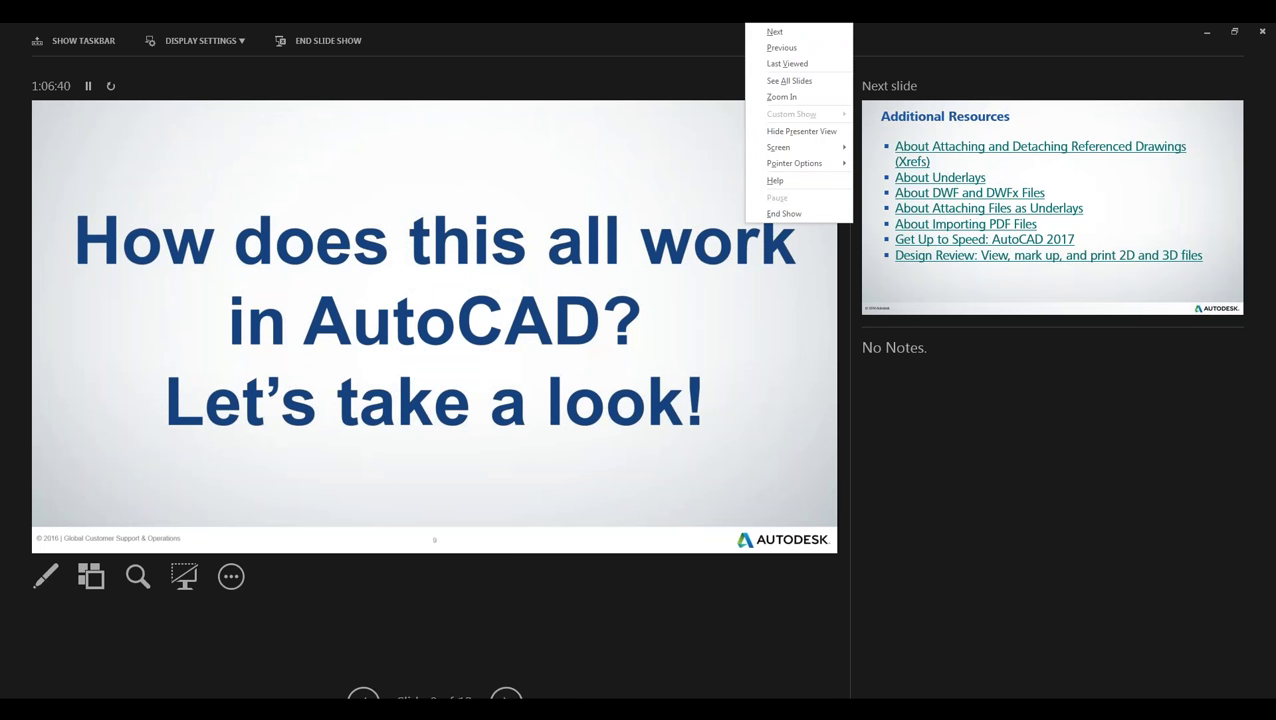
pyautogui.click(1077, 54)
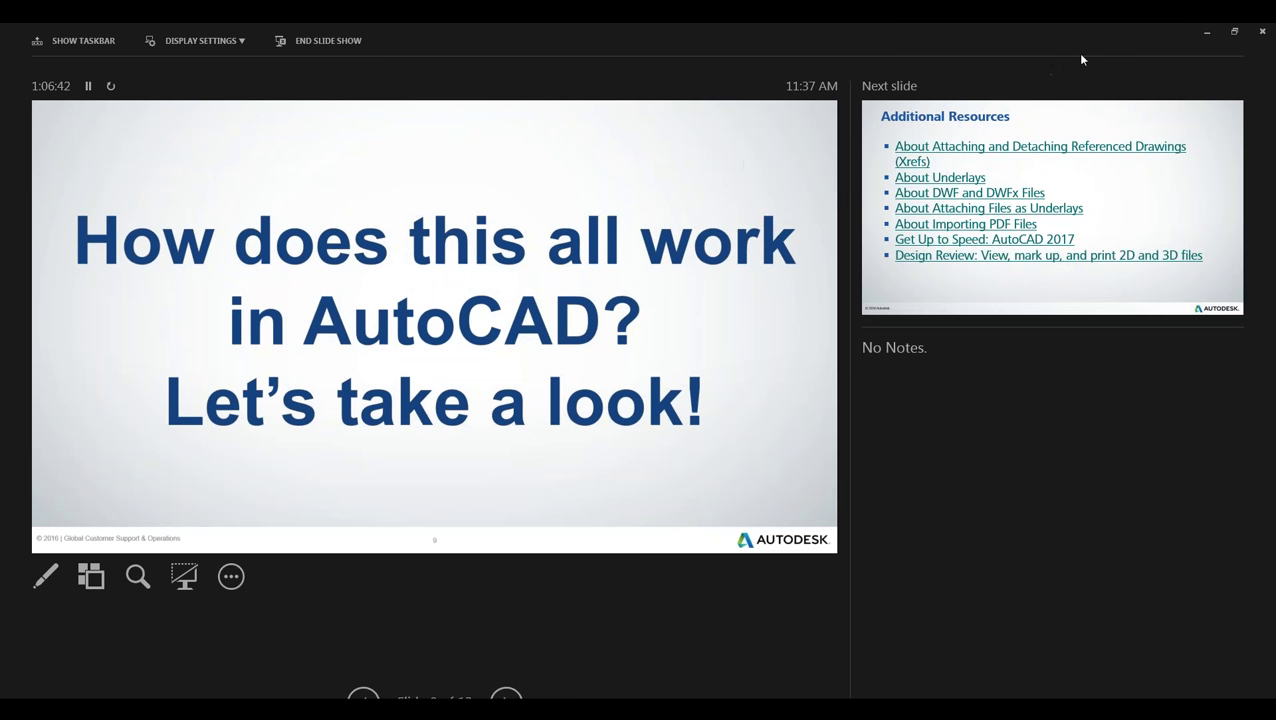
pyautogui.click(1207, 35)
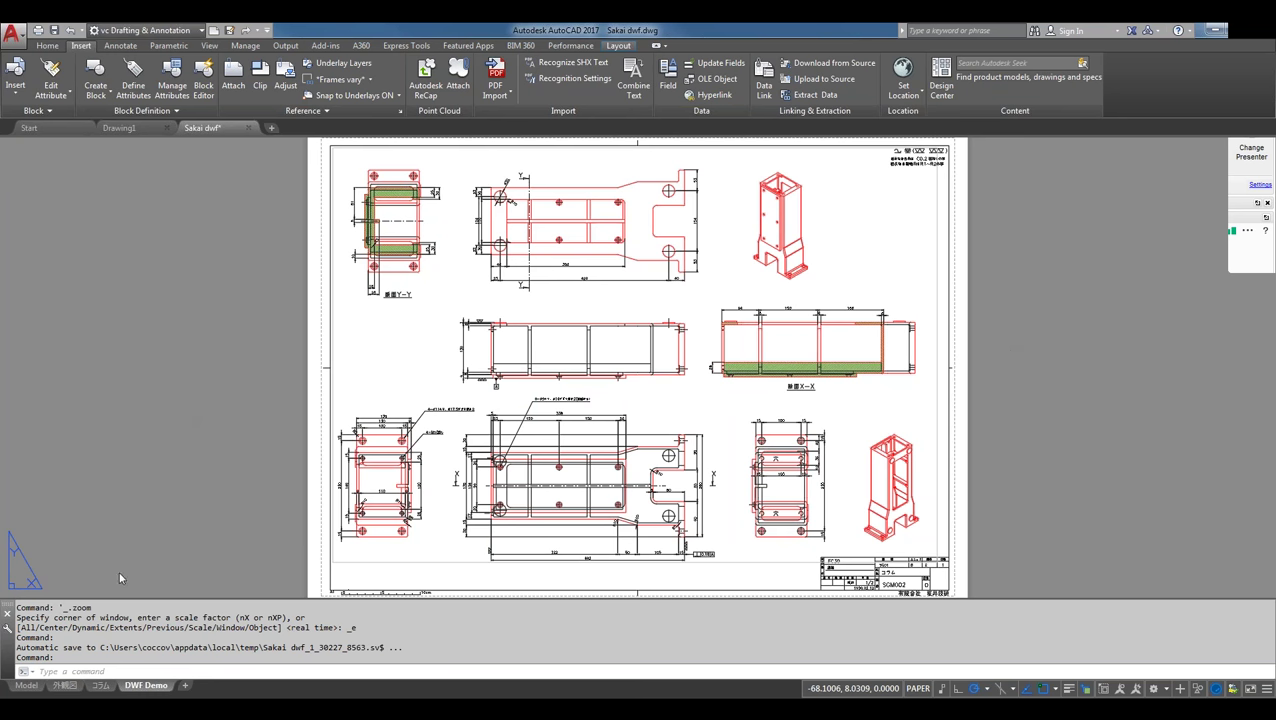
# - Start plotting the DWF Demo layout and check the DWF6 ePlot custom properties for the layer information setting
pyautogui.moveTo(156, 686)
pyautogui.rightClick(152, 686)
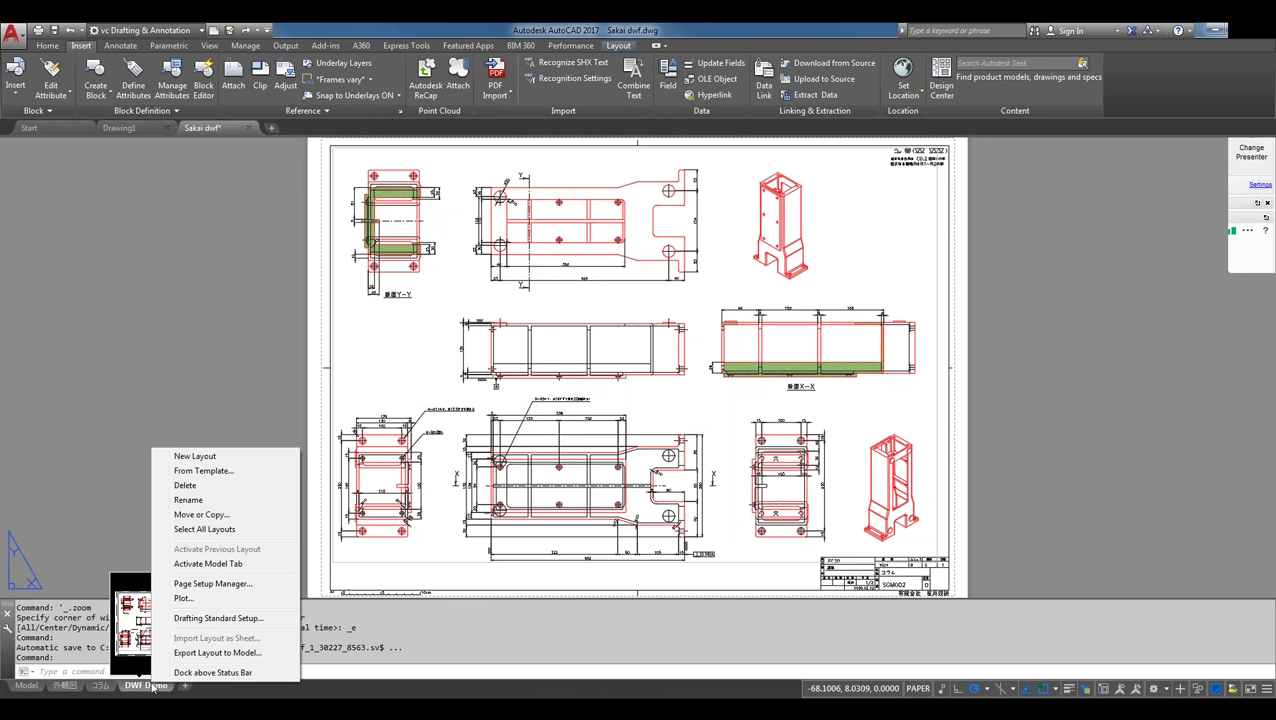
pyautogui.click(183, 598)
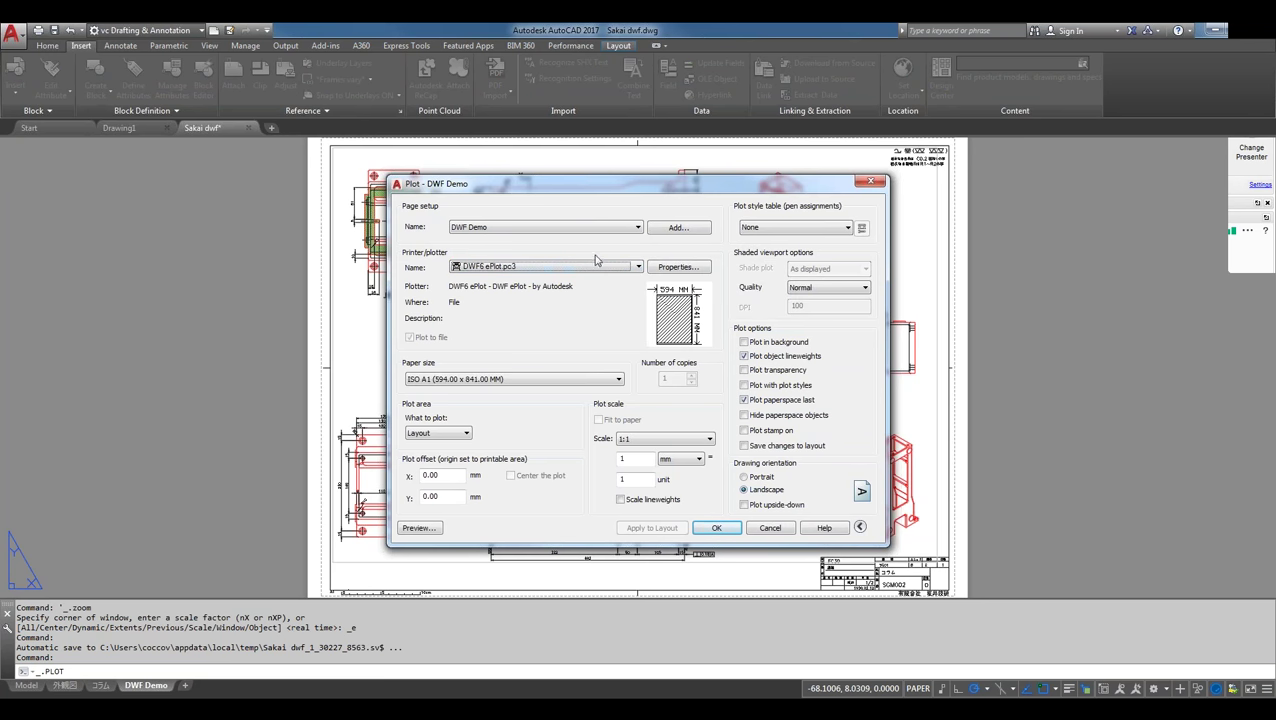
pyautogui.click(672, 267)
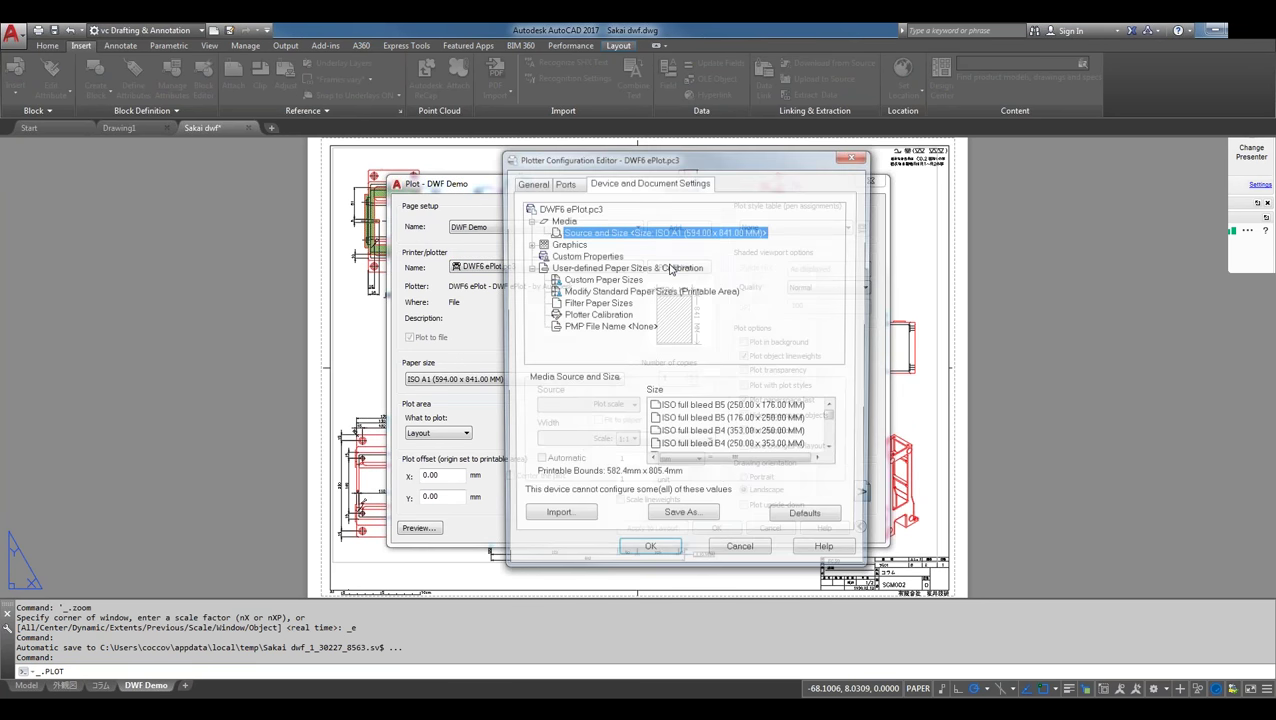
pyautogui.click(562, 256)
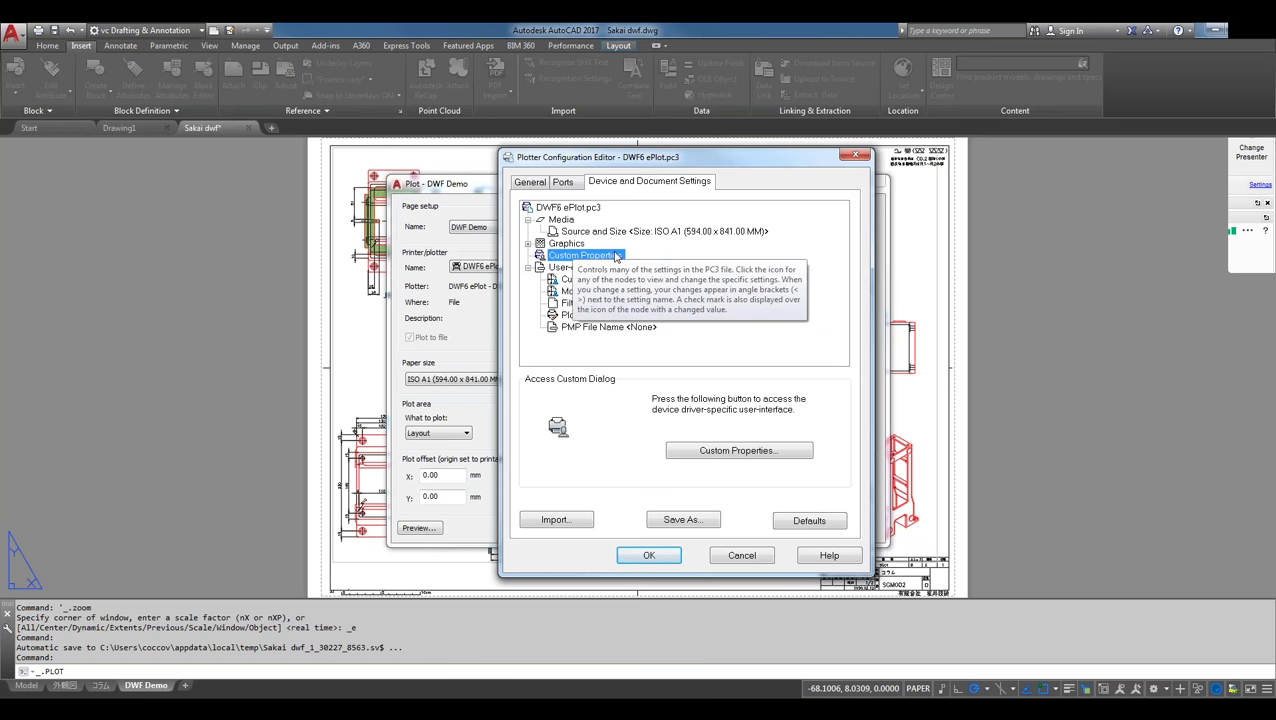
pyautogui.click(740, 451)
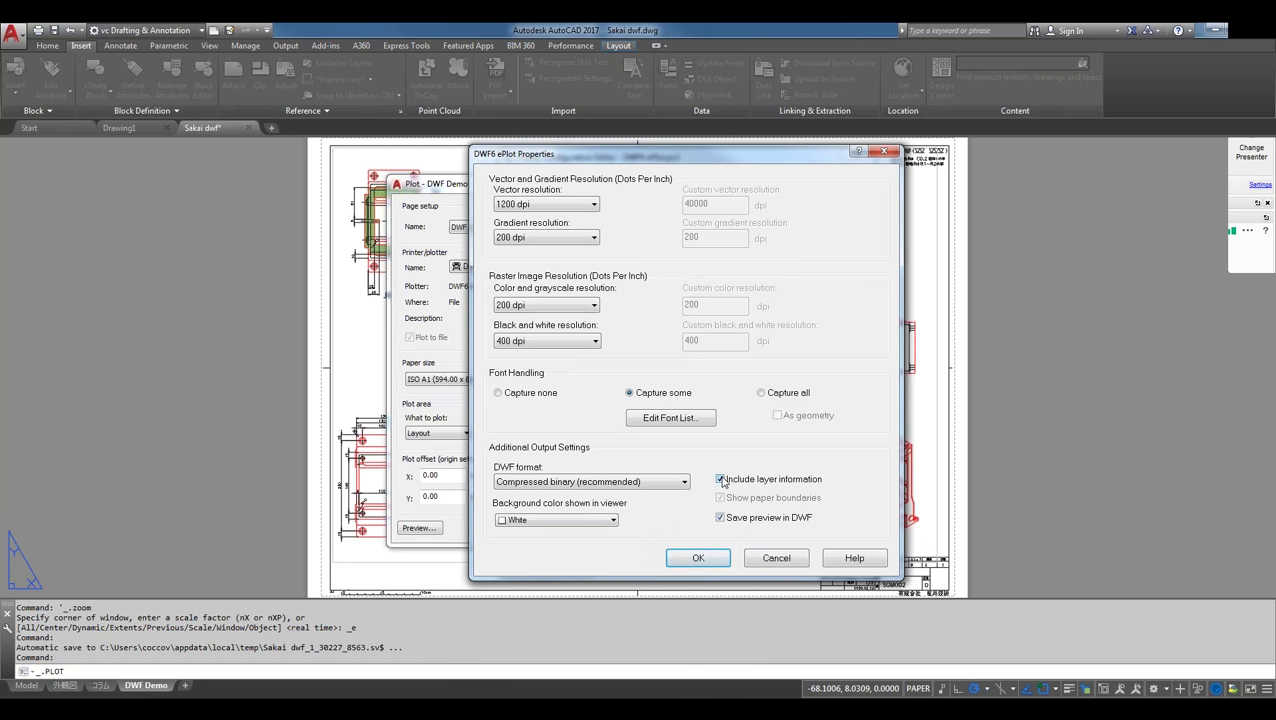
pyautogui.click(698, 558)
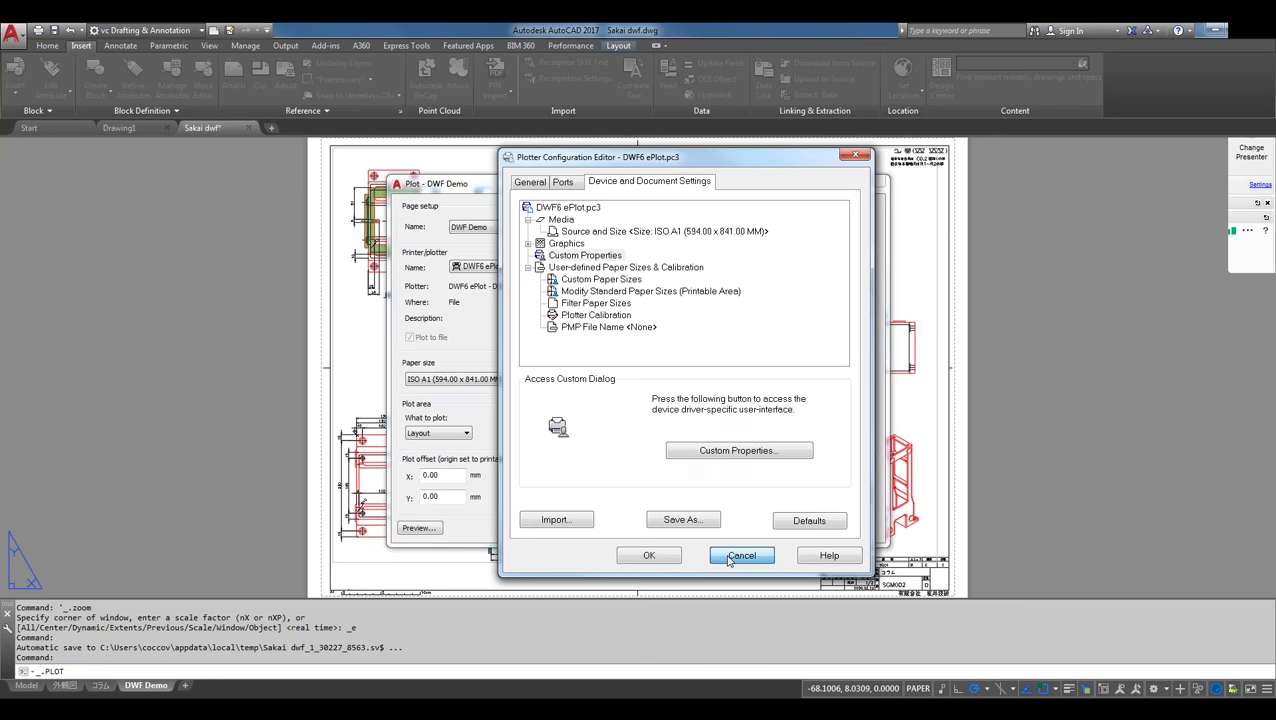
pyautogui.click(729, 558)
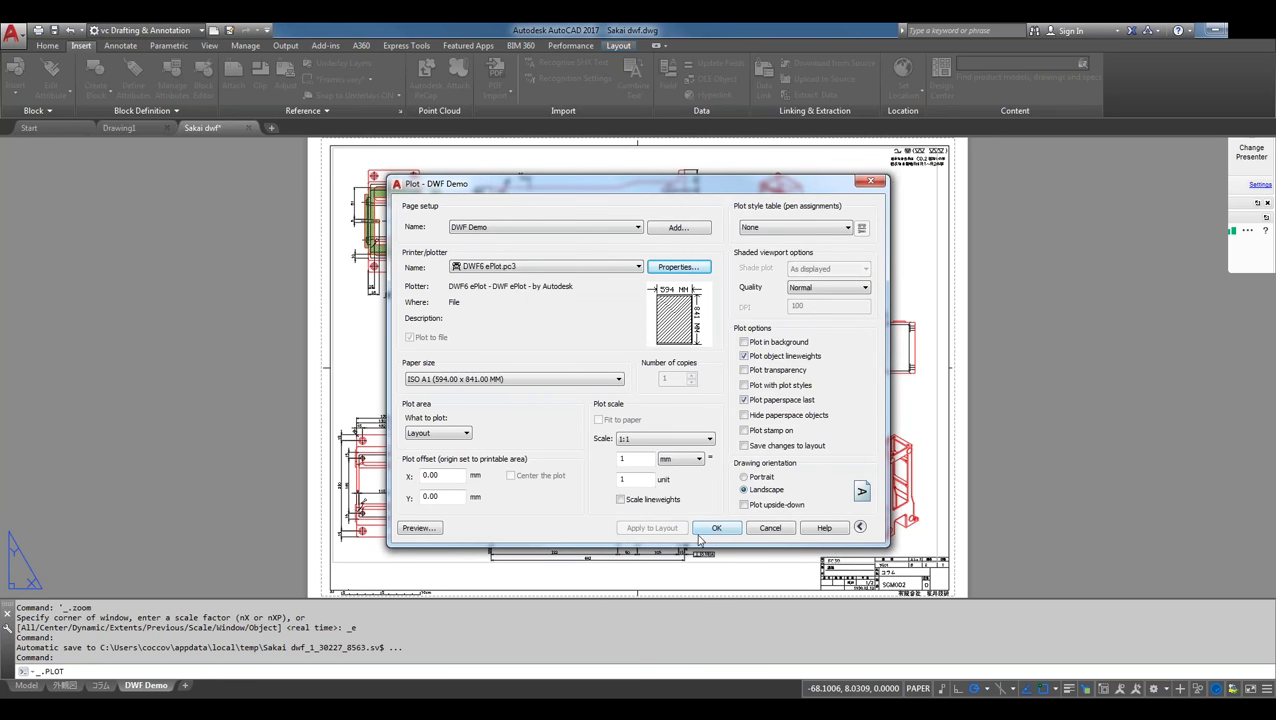
# - Plot the layout to the file Sakai dwf-DWF Demo.dwf in the Demo Files folder
pyautogui.click(715, 529)
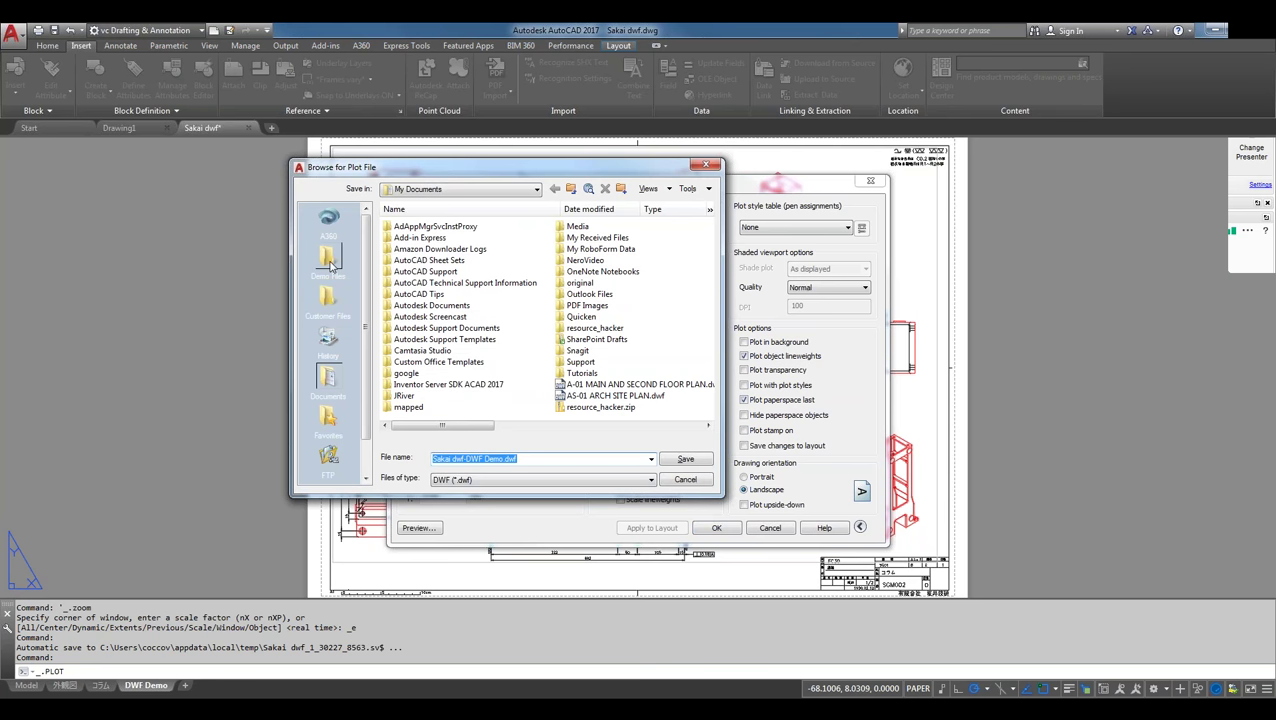
pyautogui.click(330, 260)
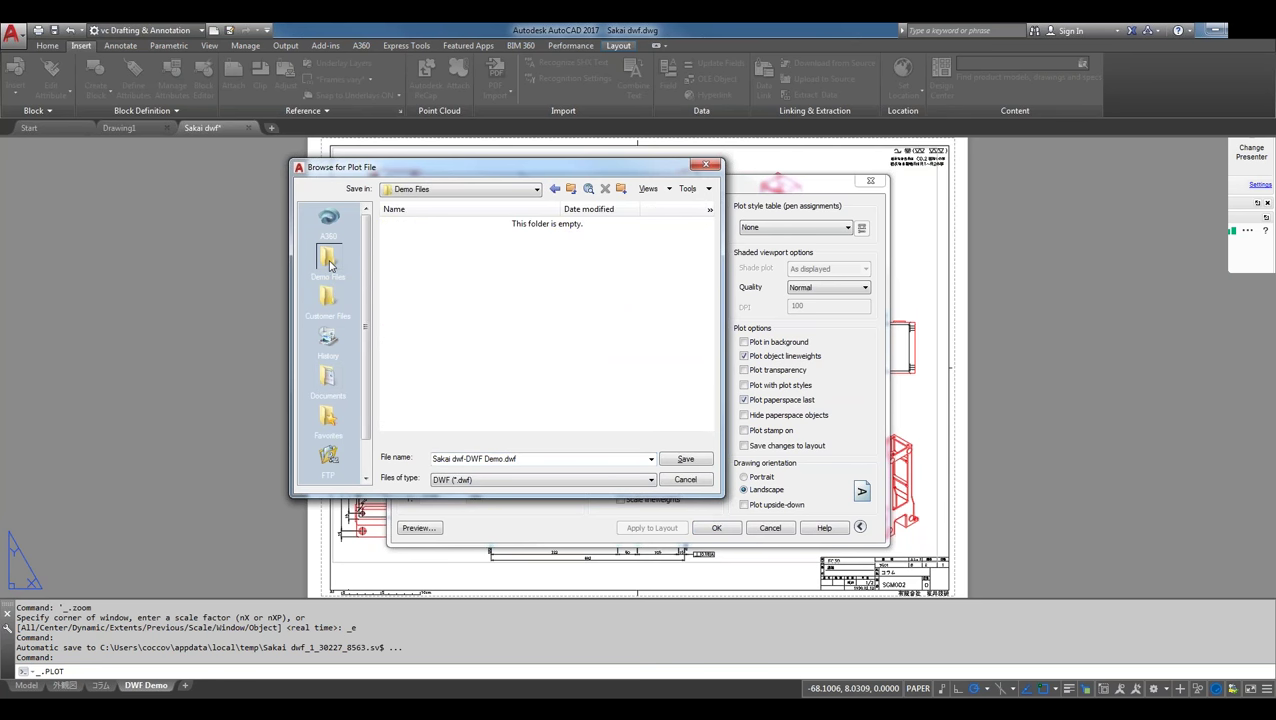
pyautogui.click(686, 460)
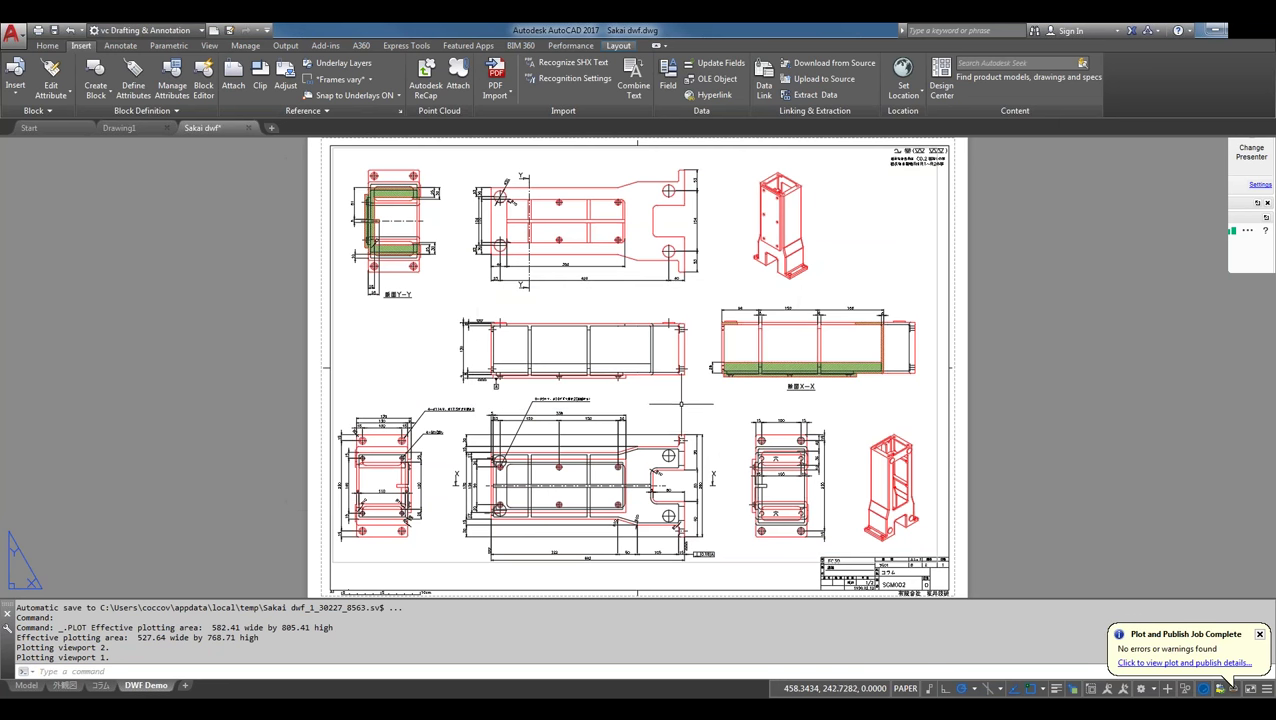
# - Switch to the Demo Files folder and open Sakai dwf-DWF Demo.dwf in Autodesk Design Review
pyautogui.click(1217, 33)
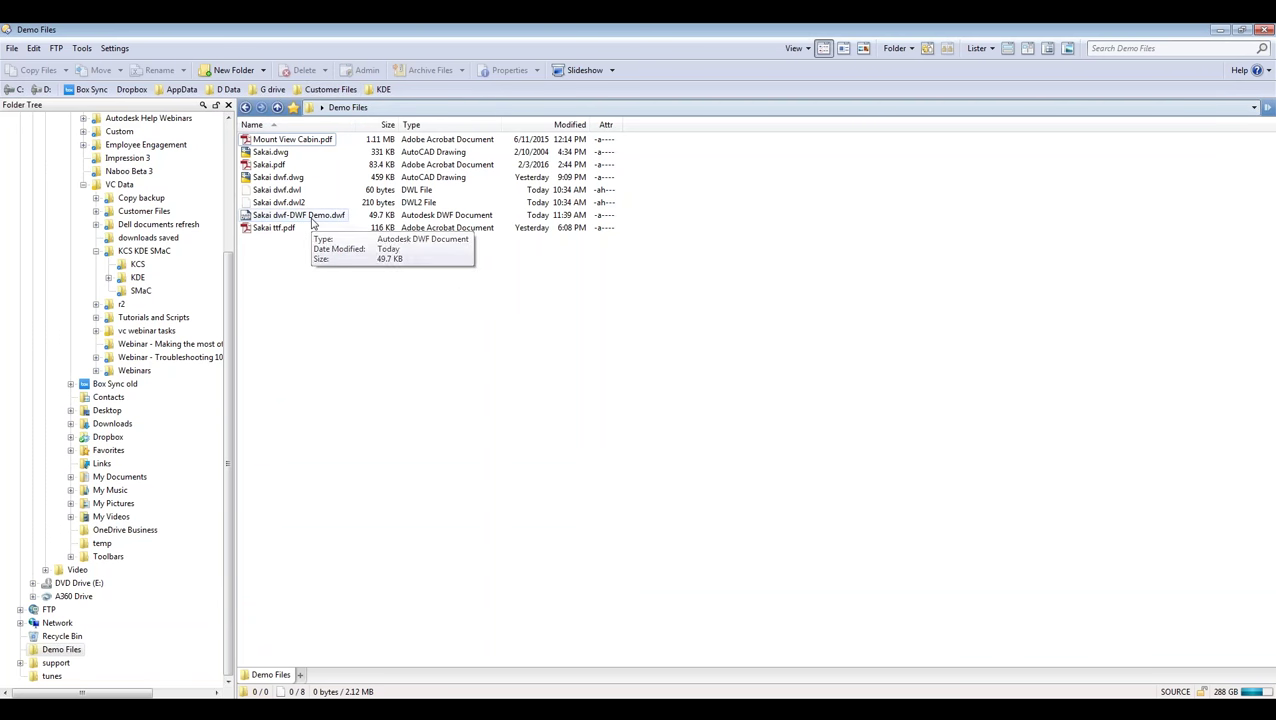
pyautogui.click(312, 216)
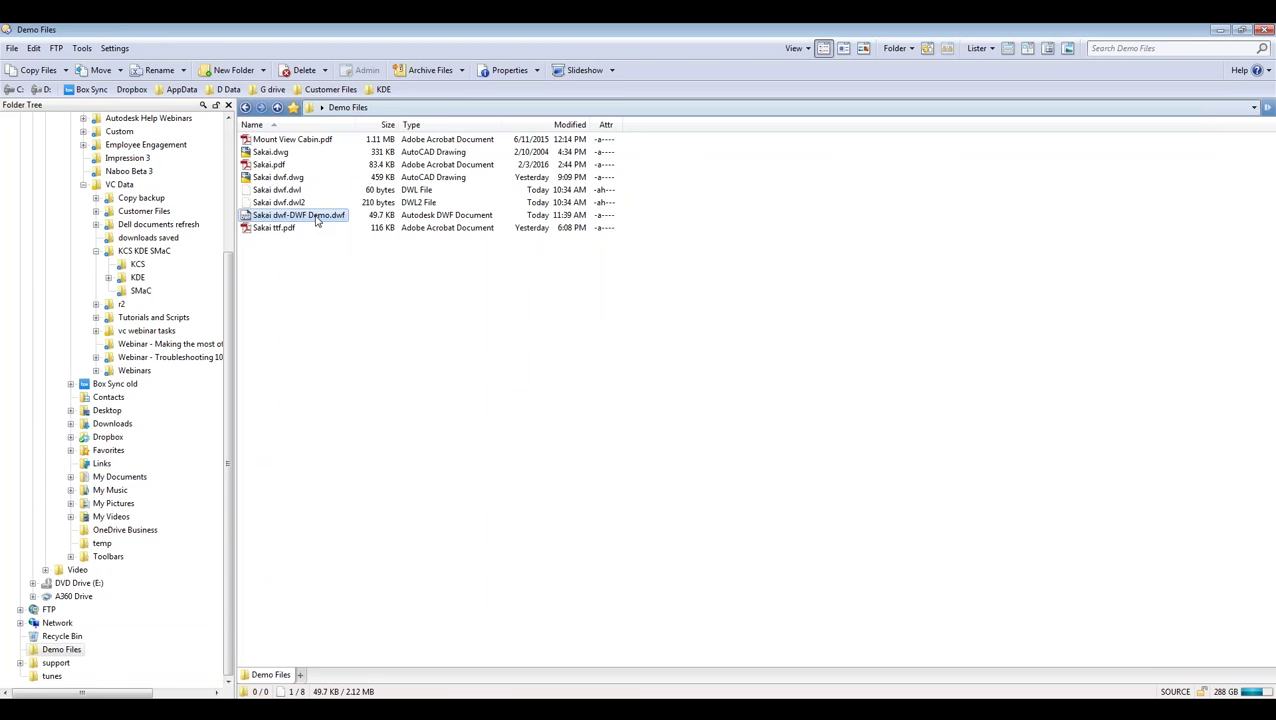
pyautogui.doubleClick(316, 218)
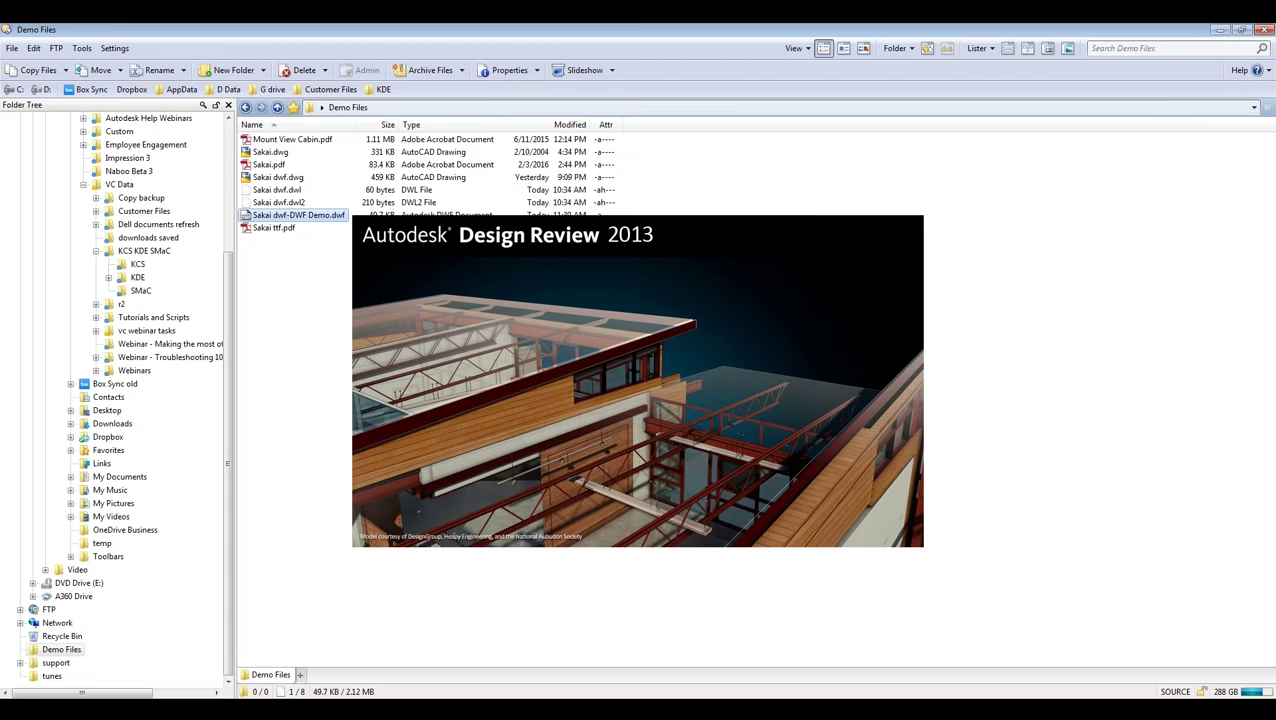
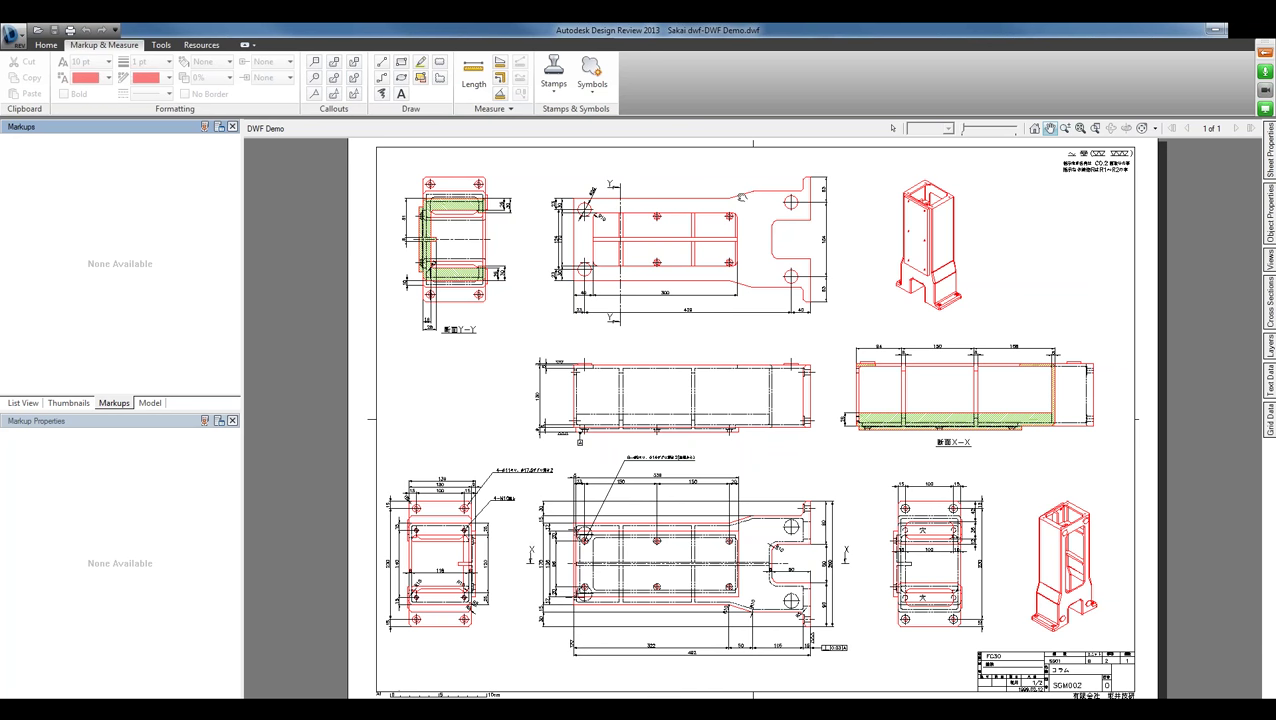
# - Draw a rectangle cloud markup around the upper isometric view on the sheet
pyautogui.click(439, 77)
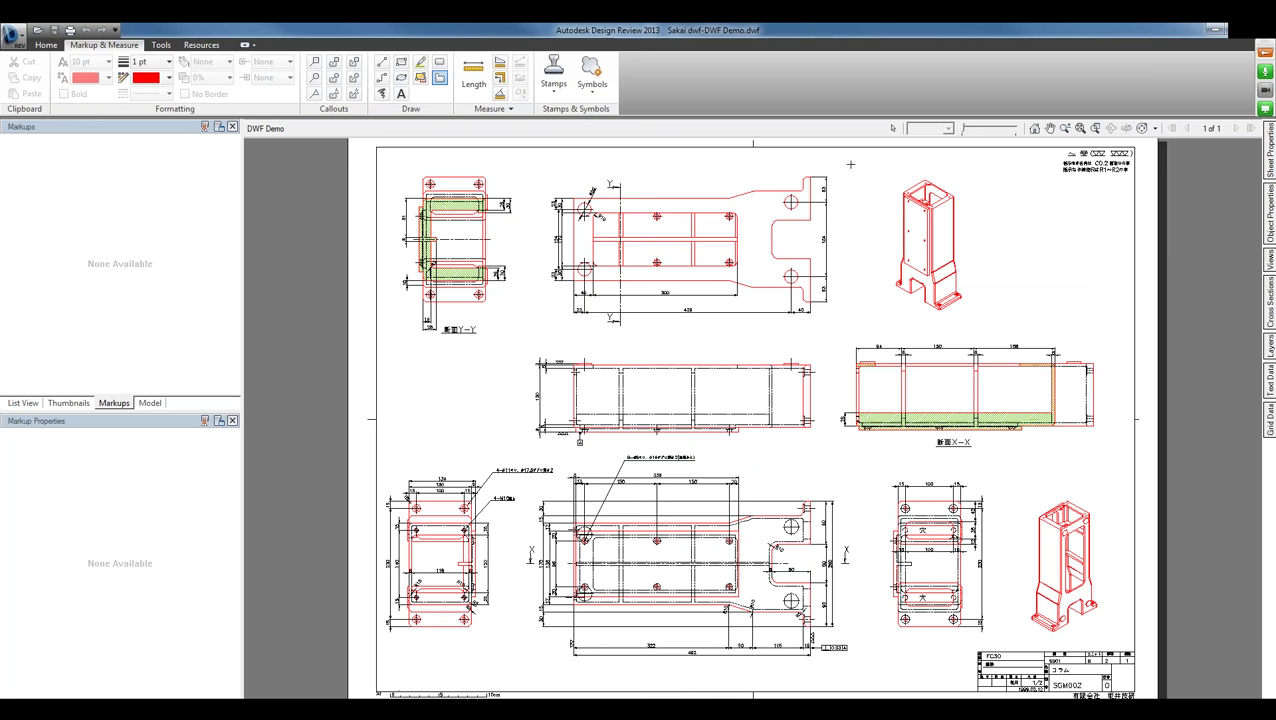
pyautogui.click(439, 61)
pyautogui.moveTo(866, 166)
pyautogui.mouseDown()
pyautogui.moveTo(870, 186)
pyautogui.moveTo(1066, 324)
pyautogui.moveTo(993, 328)
pyautogui.mouseUp()
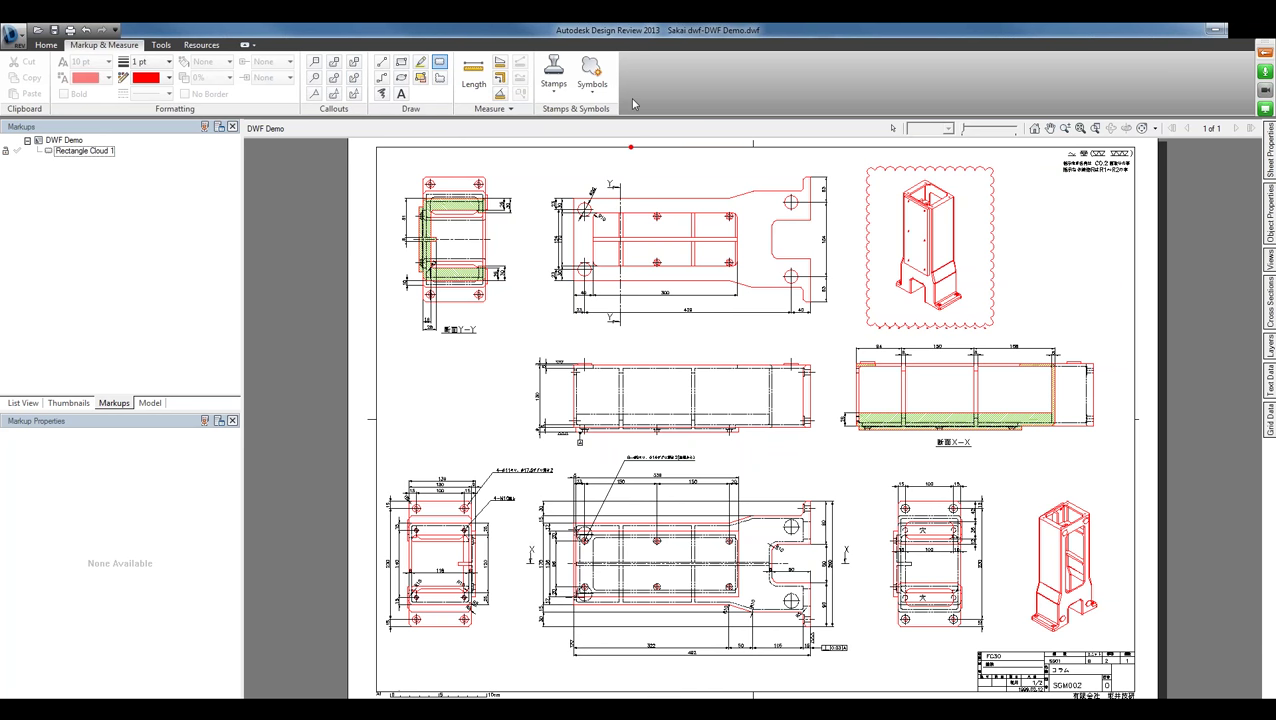
# - Place a FOR REVIEW stamp at the upper-right corner of the rectangle cloud and save the DWF file
pyautogui.click(550, 95)
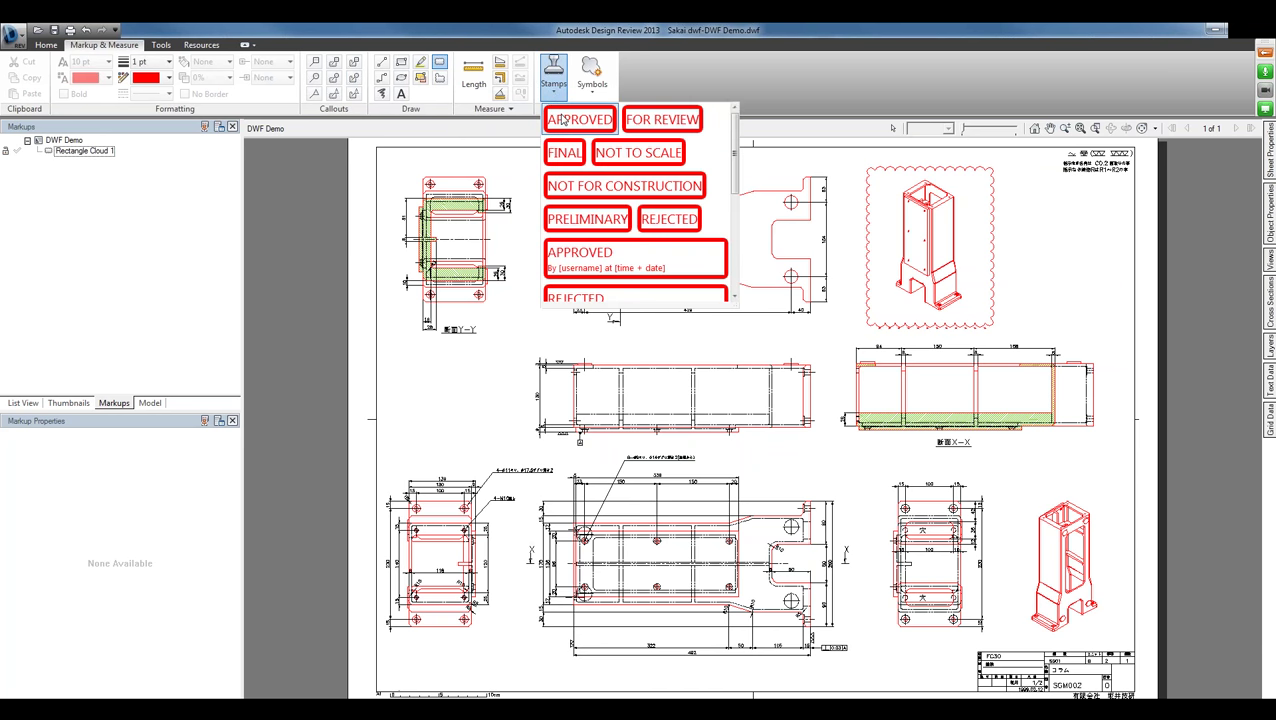
pyautogui.click(652, 120)
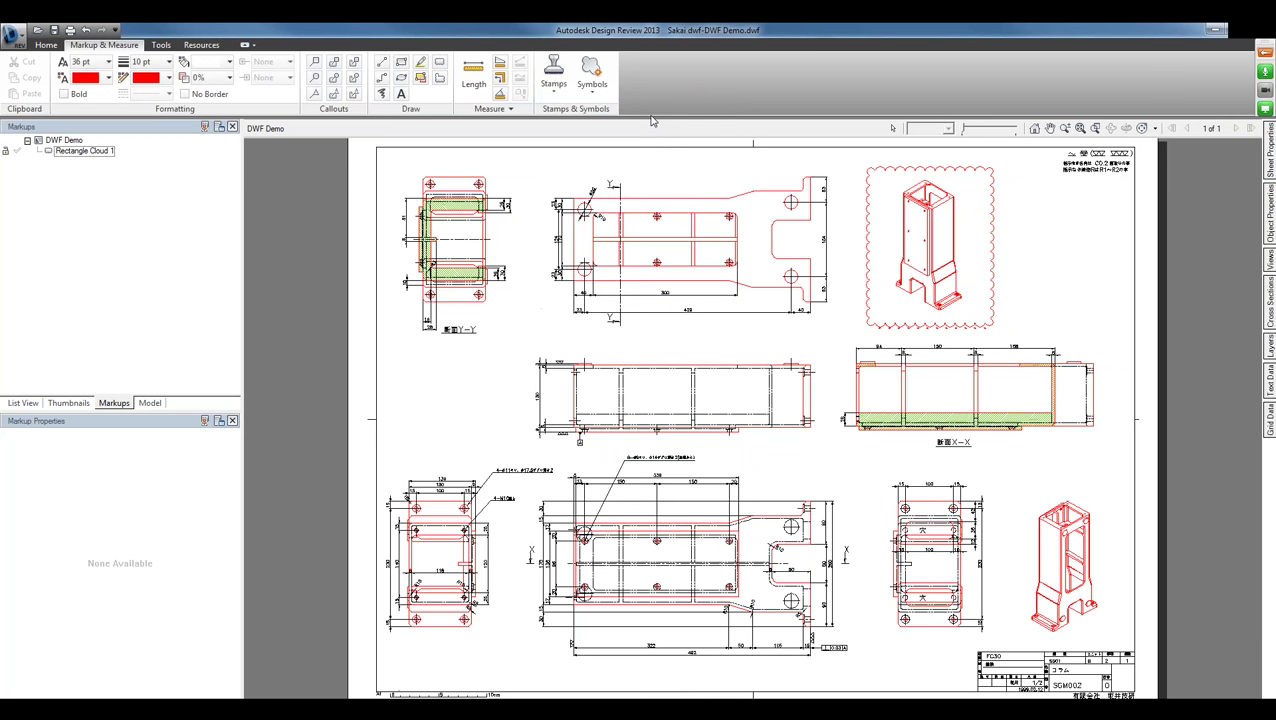
pyautogui.click(978, 186)
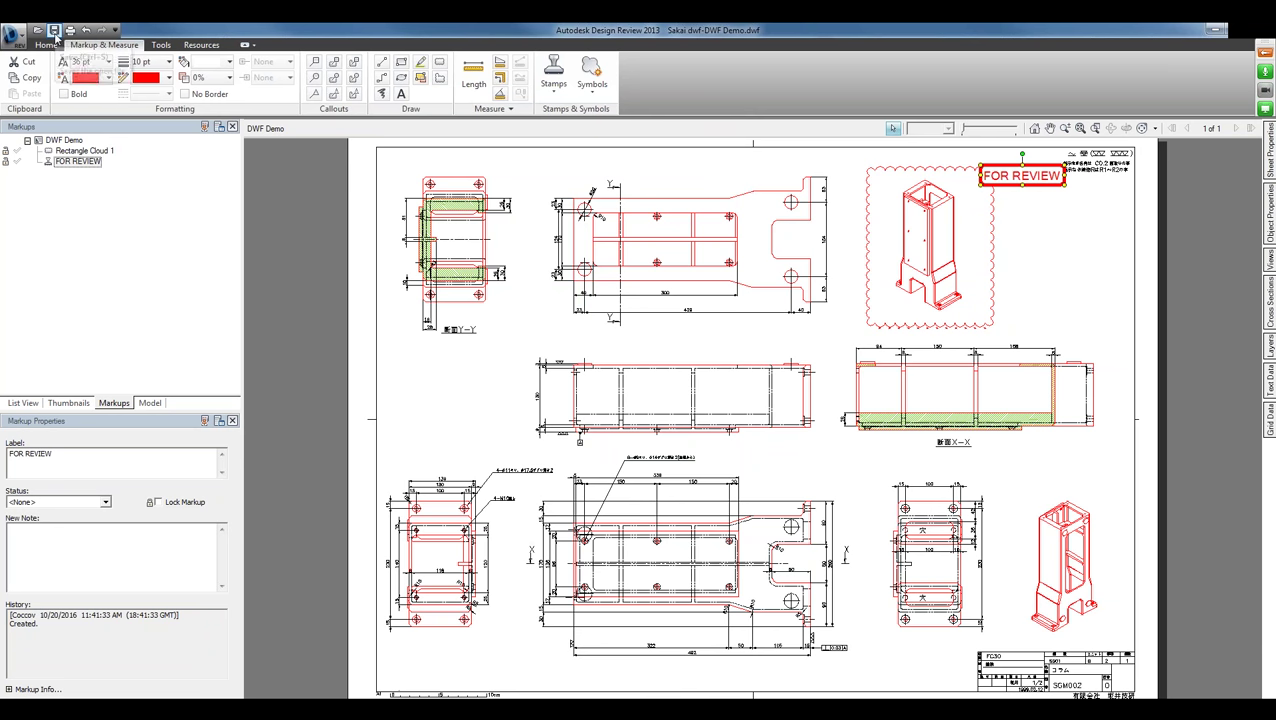
pyautogui.press('Escape')
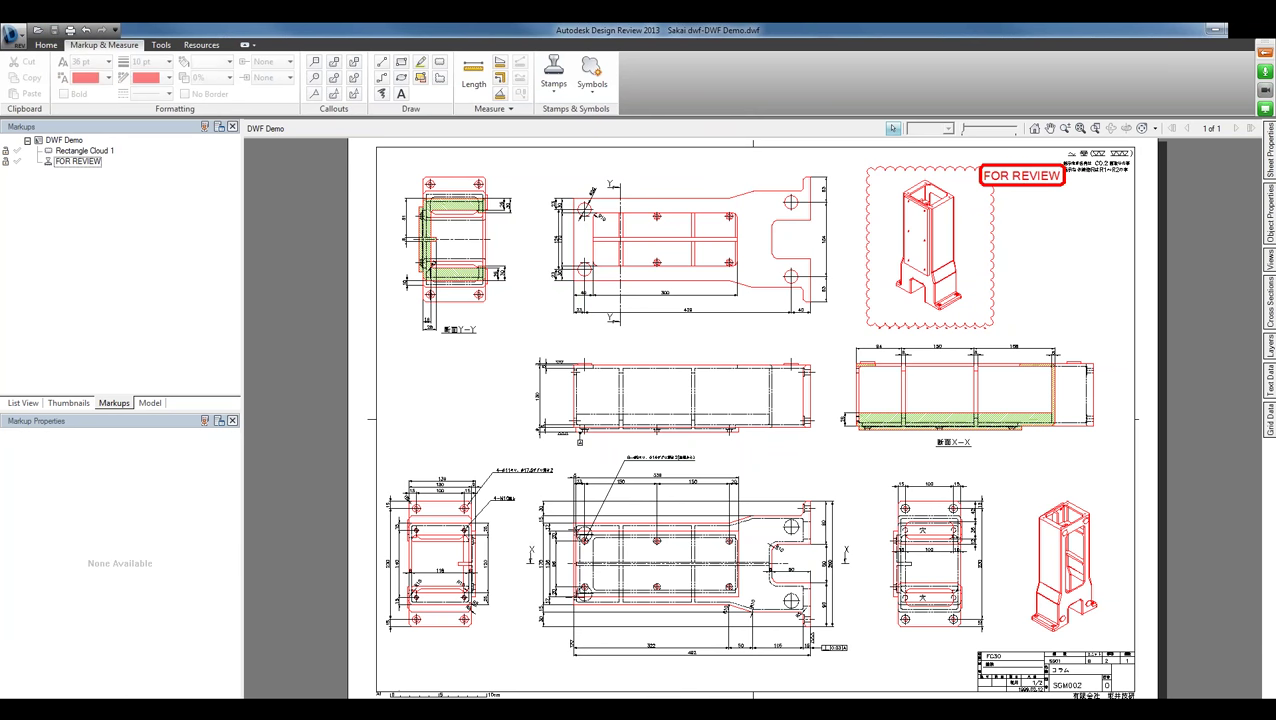
# - Leave Design Review and switch to the Sakai dwf.dwf drawing in AutoCAD, maximizing its window
pyautogui.click(1238, 32)
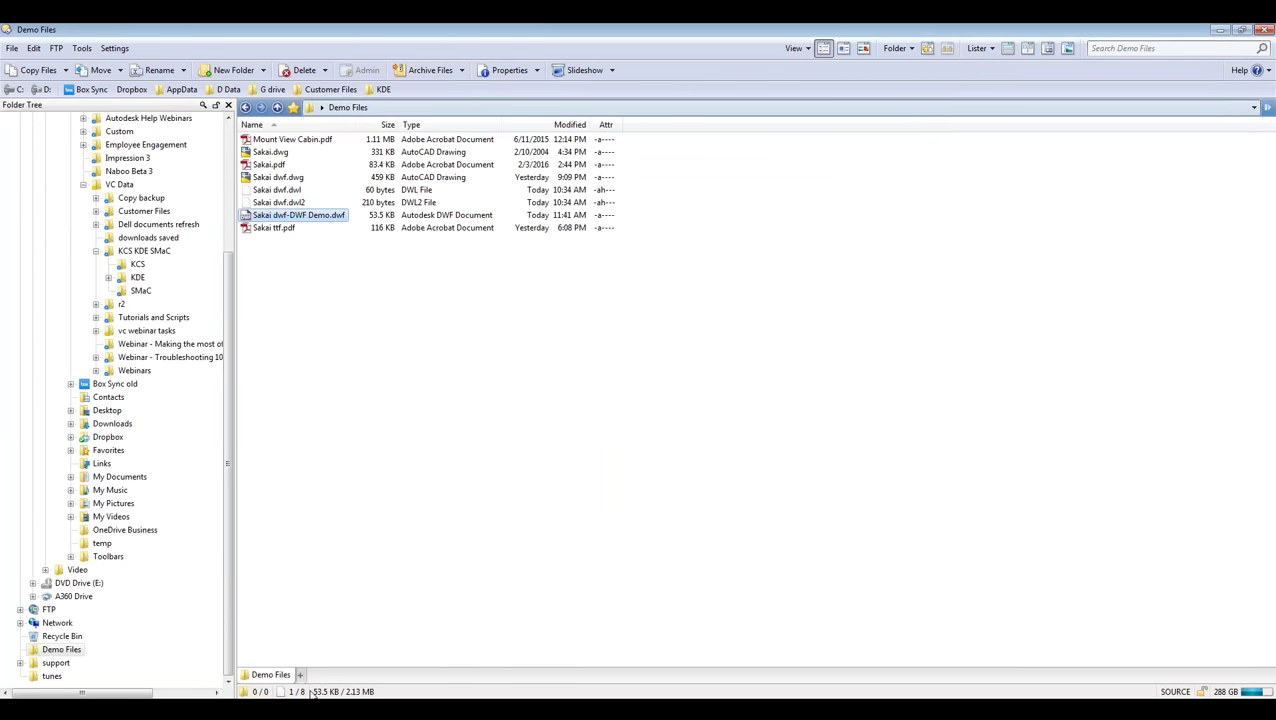
pyautogui.moveTo(312, 700)
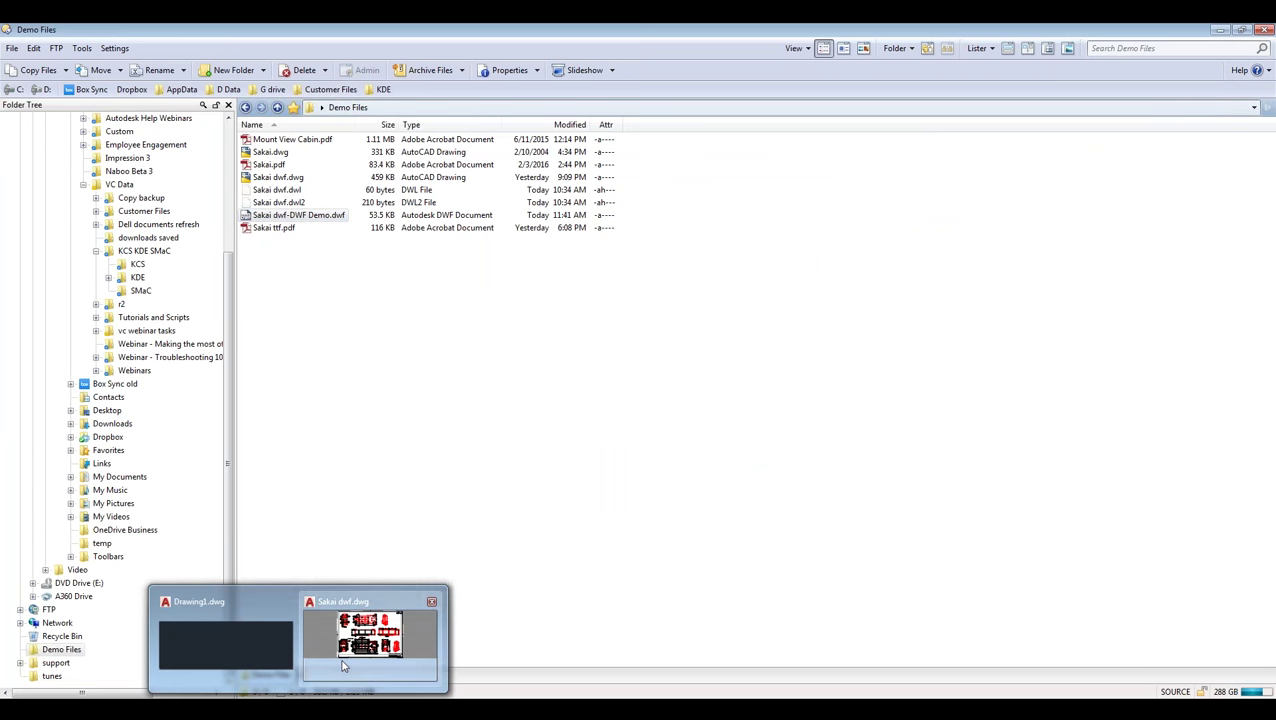
pyautogui.click(342, 665)
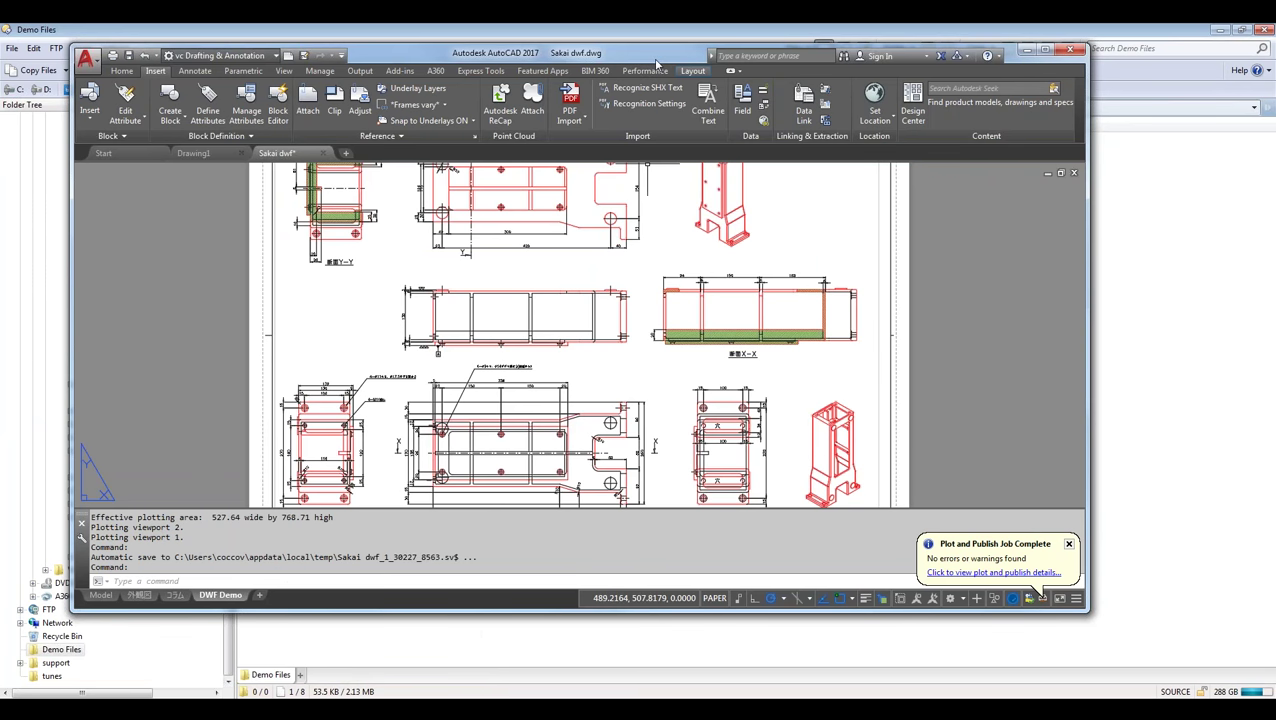
pyautogui.doubleClick(656, 60)
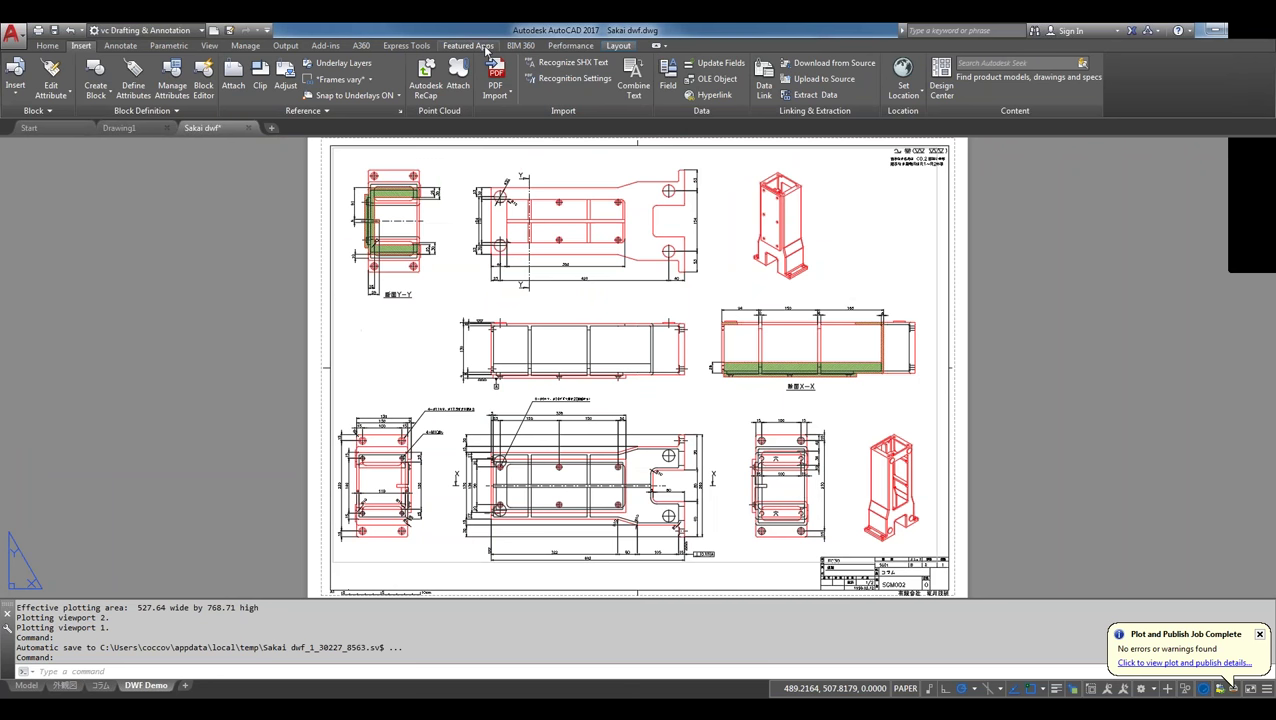
# - Open the Markup Set Manager and load Sakai dwf-DWF Demo.dwf from the Demo Files folder
pyautogui.click(210, 47)
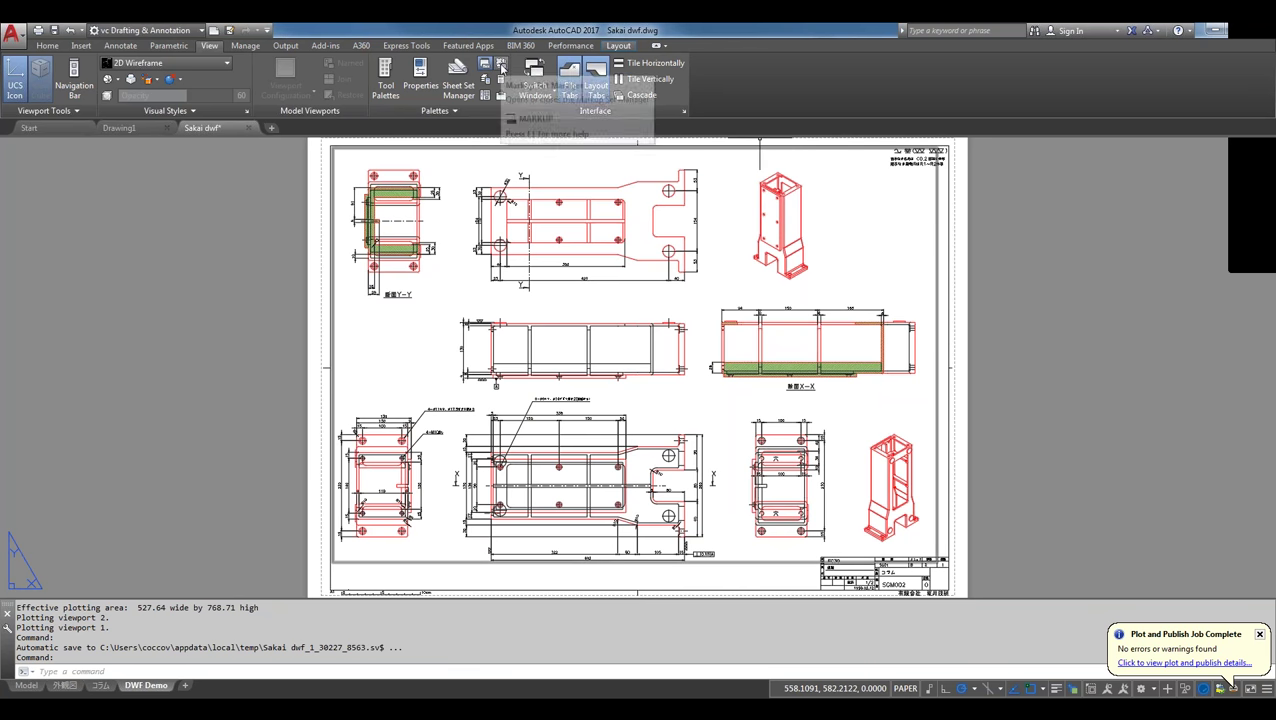
pyautogui.click(501, 66)
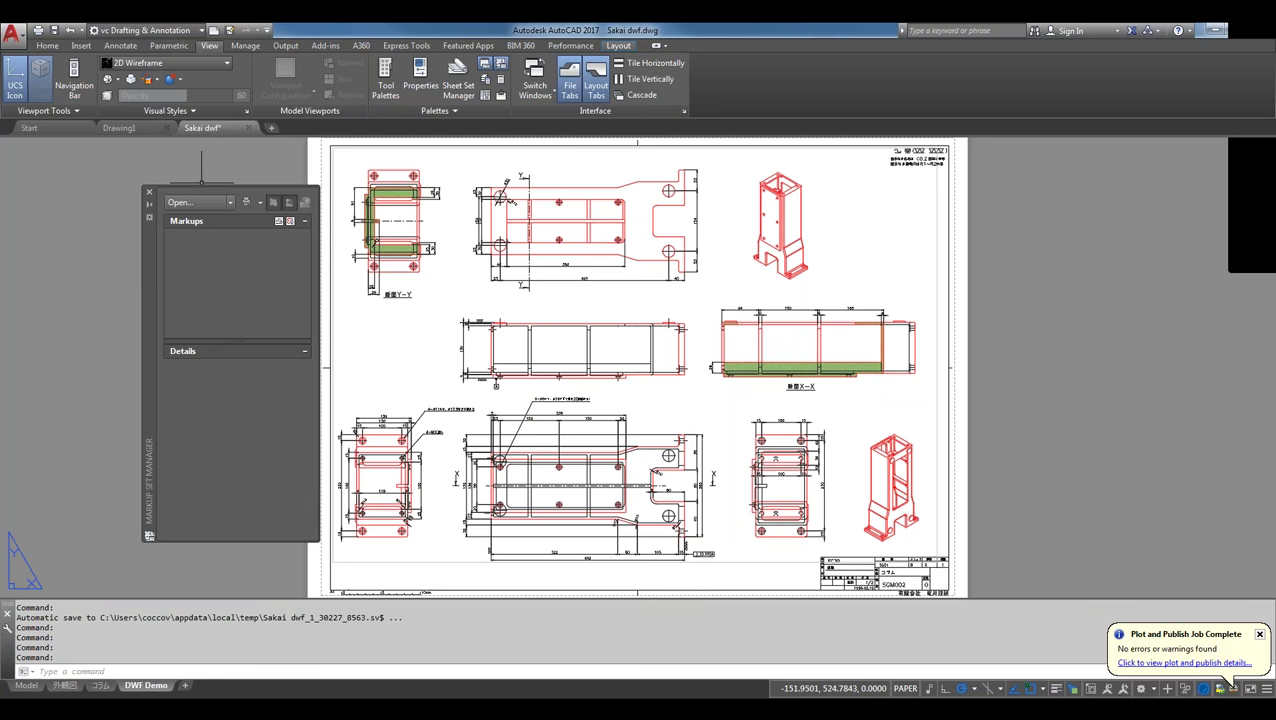
pyautogui.click(228, 203)
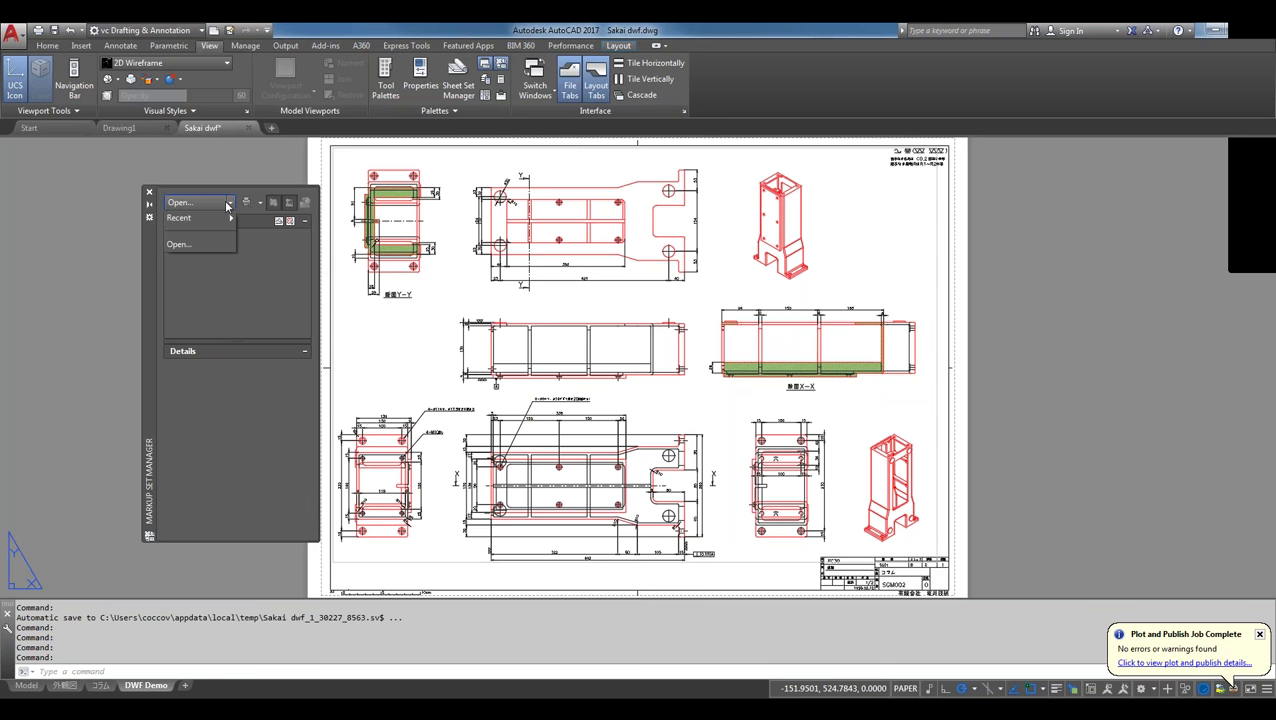
pyautogui.click(182, 244)
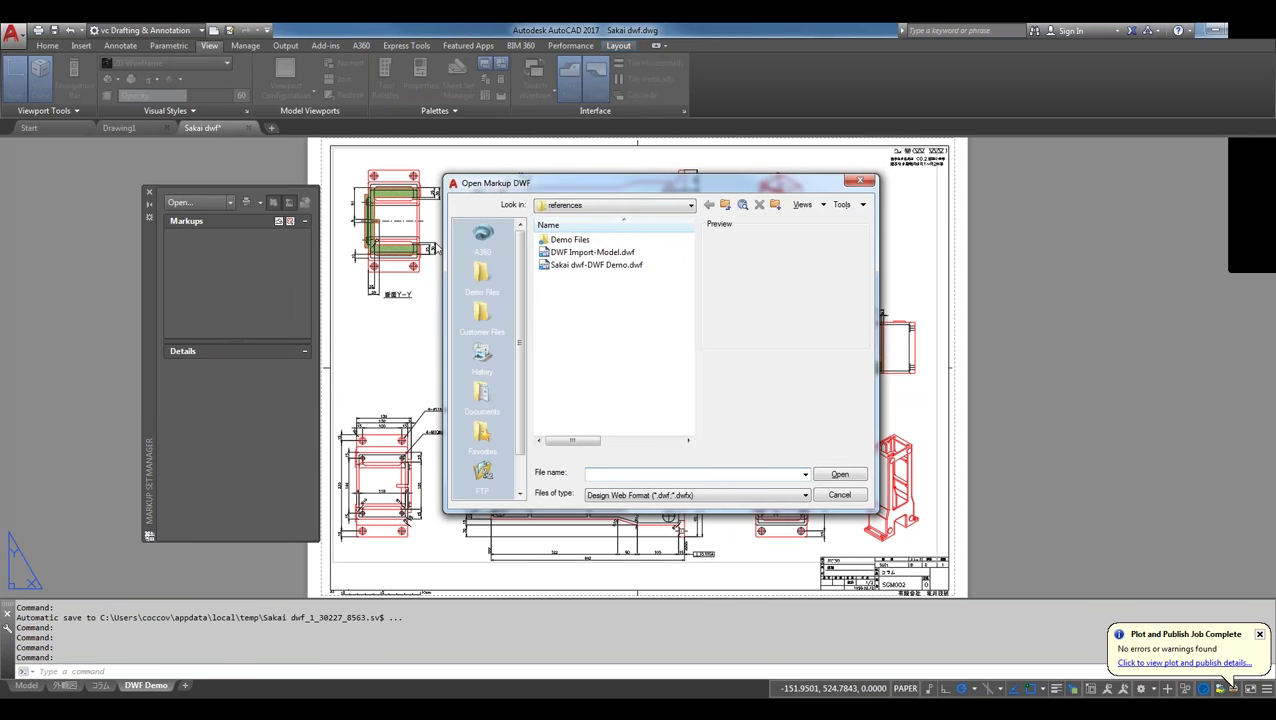
pyautogui.click(483, 270)
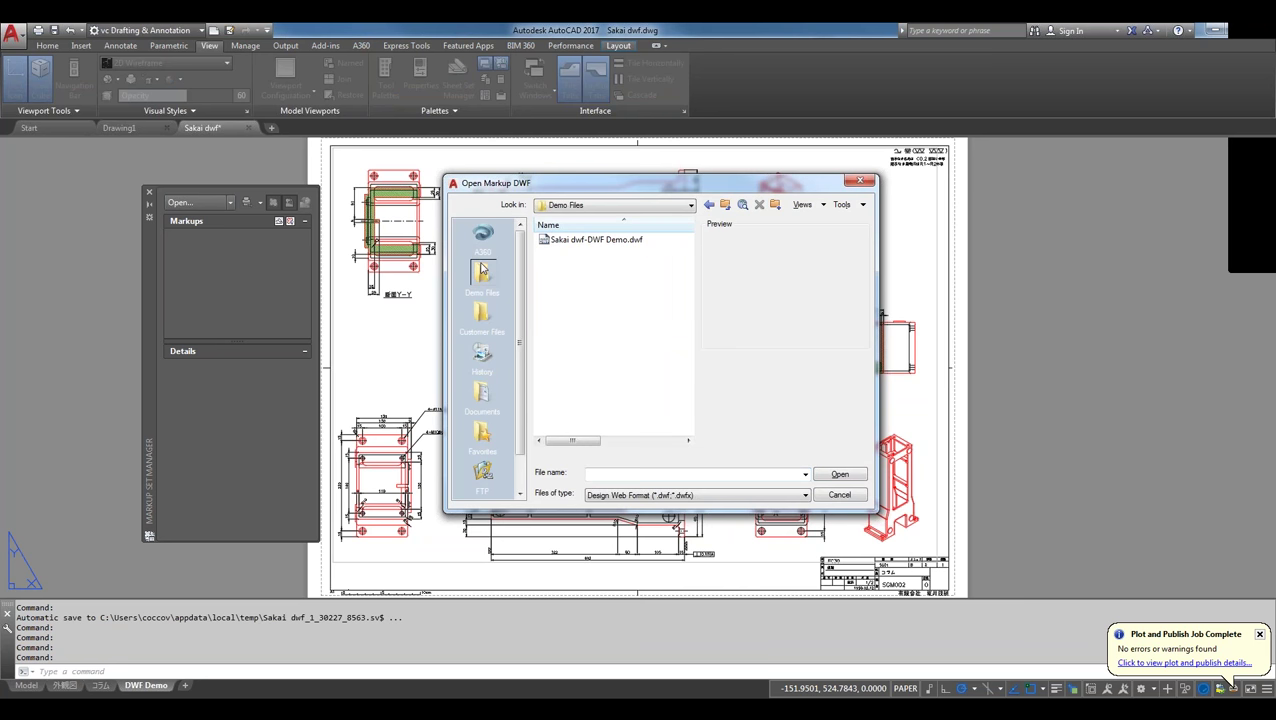
pyautogui.doubleClick(551, 242)
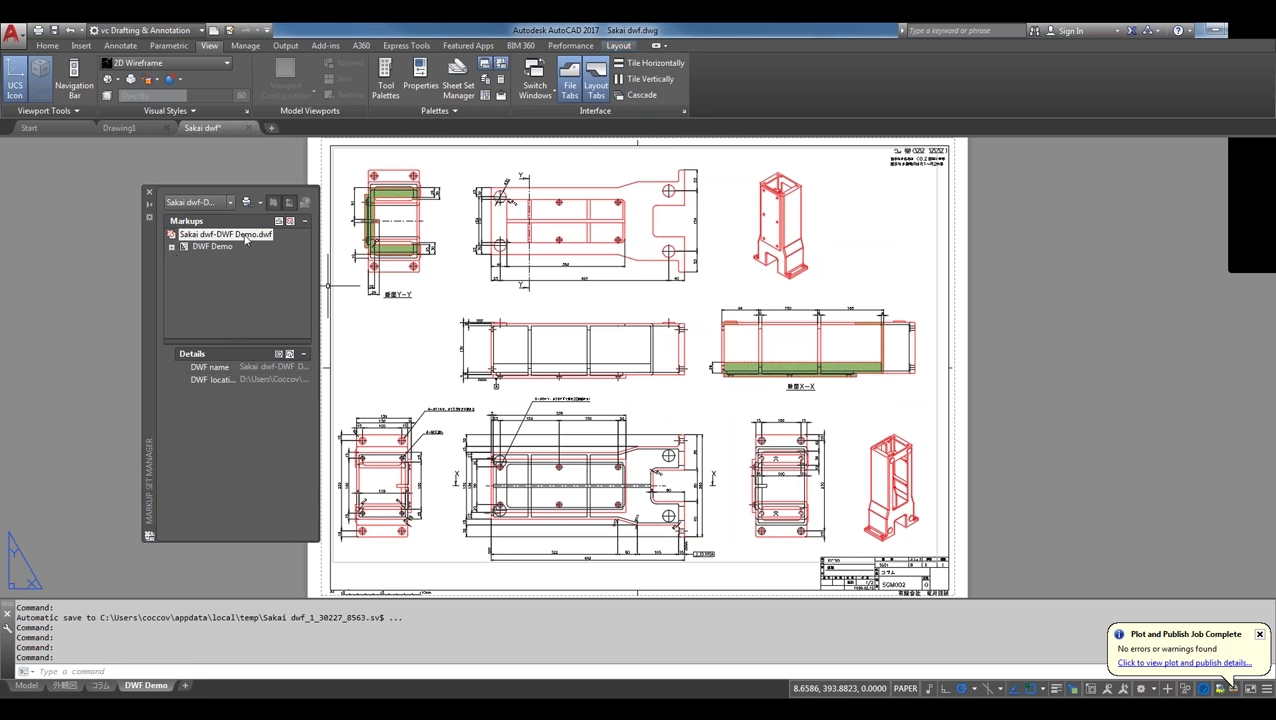
# - Expand the DWF Demo sheet in the markup set and display its markups over the layout
pyautogui.click(171, 247)
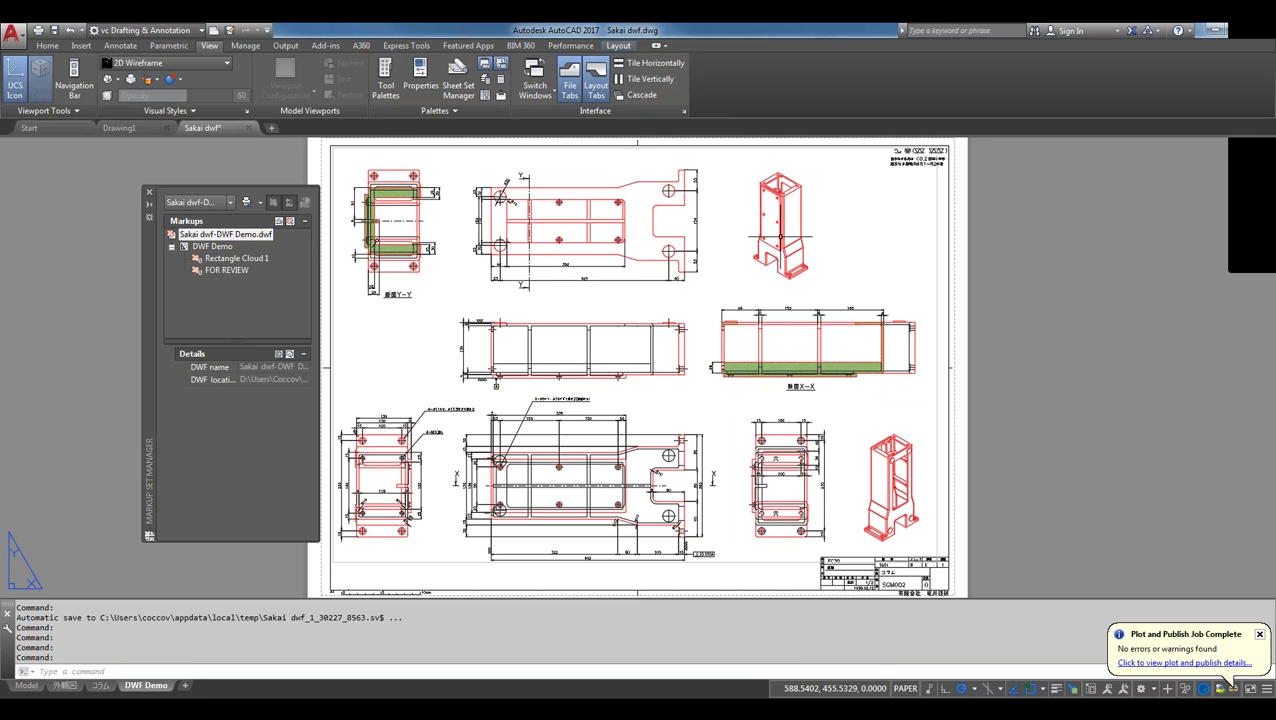
pyautogui.doubleClick(217, 248)
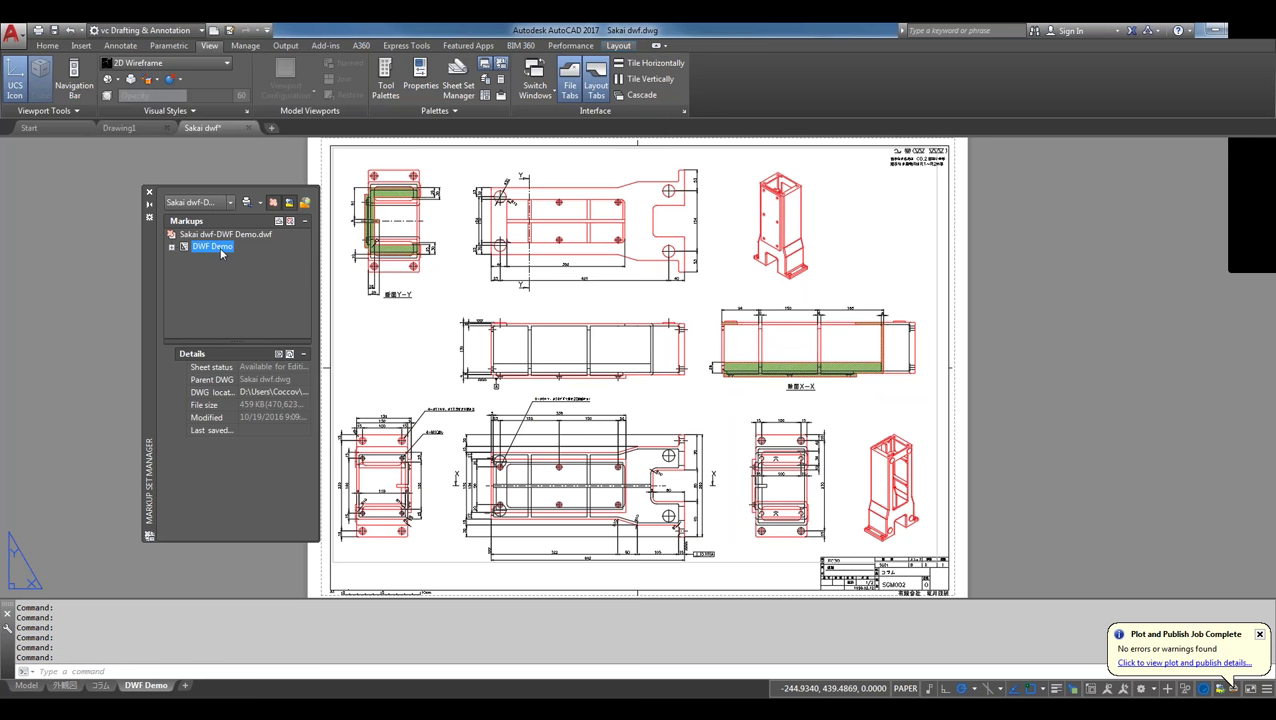
pyautogui.doubleClick(222, 253)
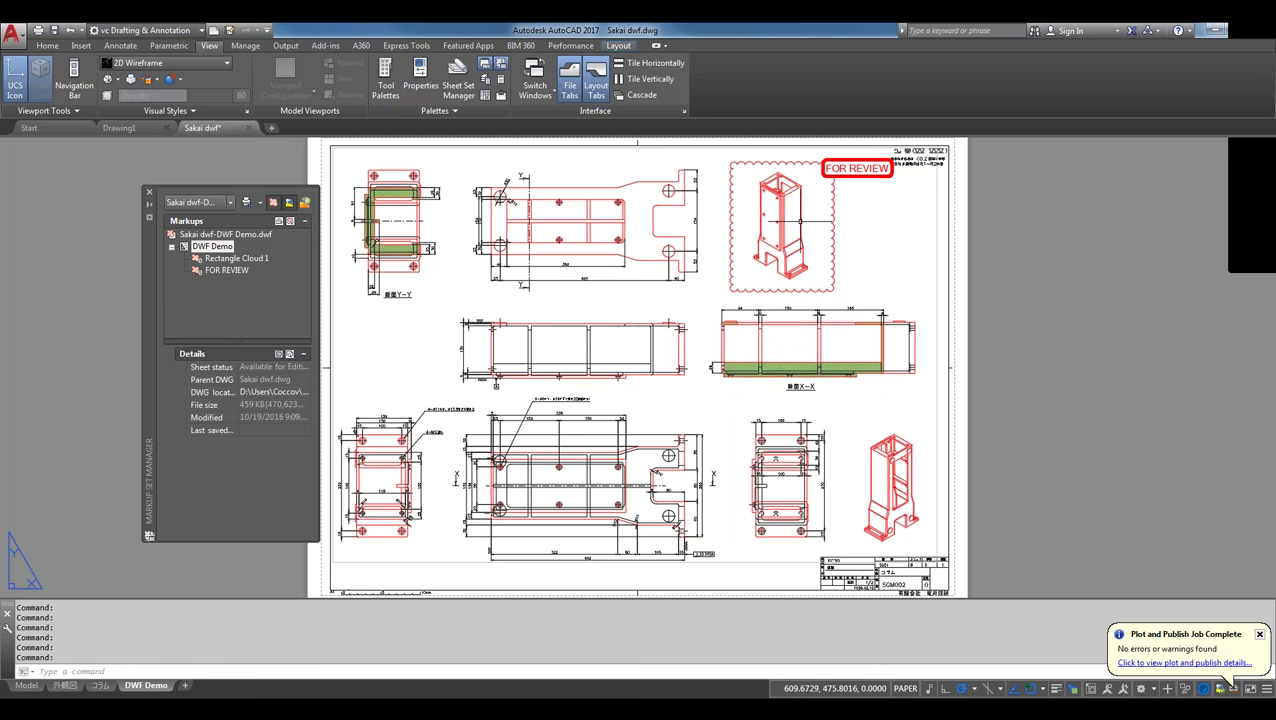
# - Examine the Rectangle Cloud 1 markup's details and its available status and republish options
pyautogui.click(220, 262)
pyautogui.rightClick(220, 263)
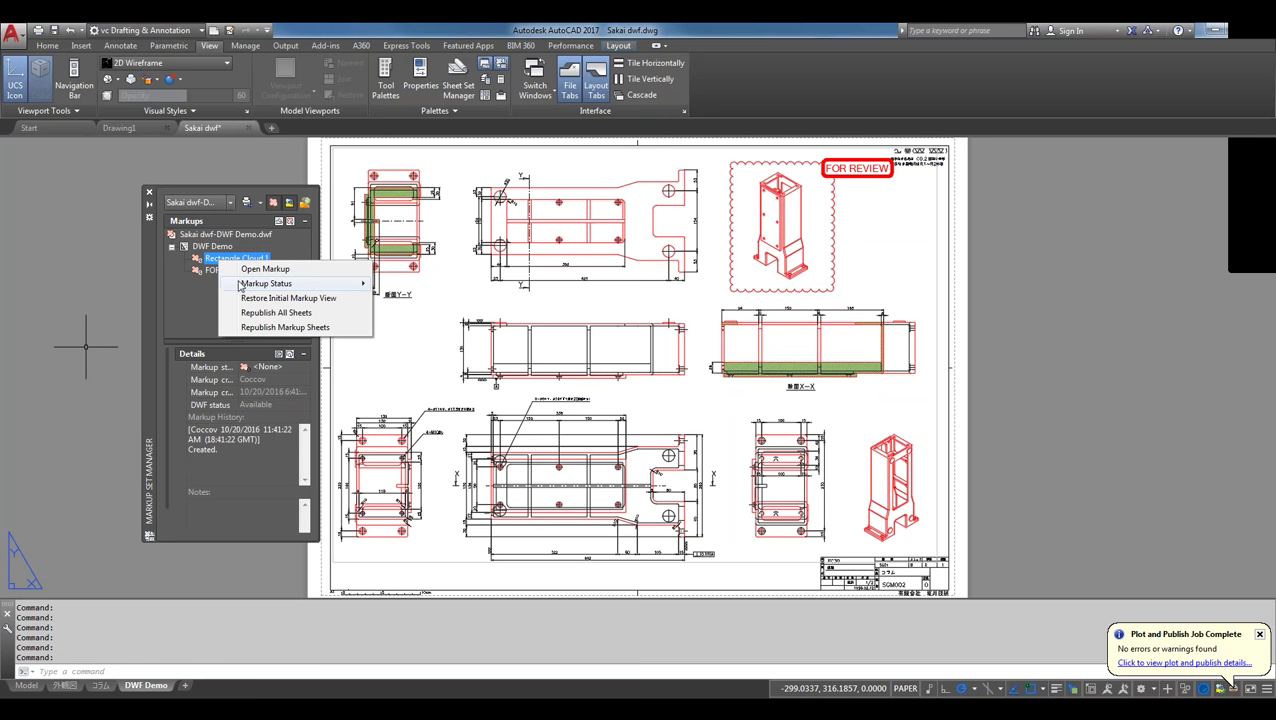
pyautogui.moveTo(241, 285)
pyautogui.click(230, 249)
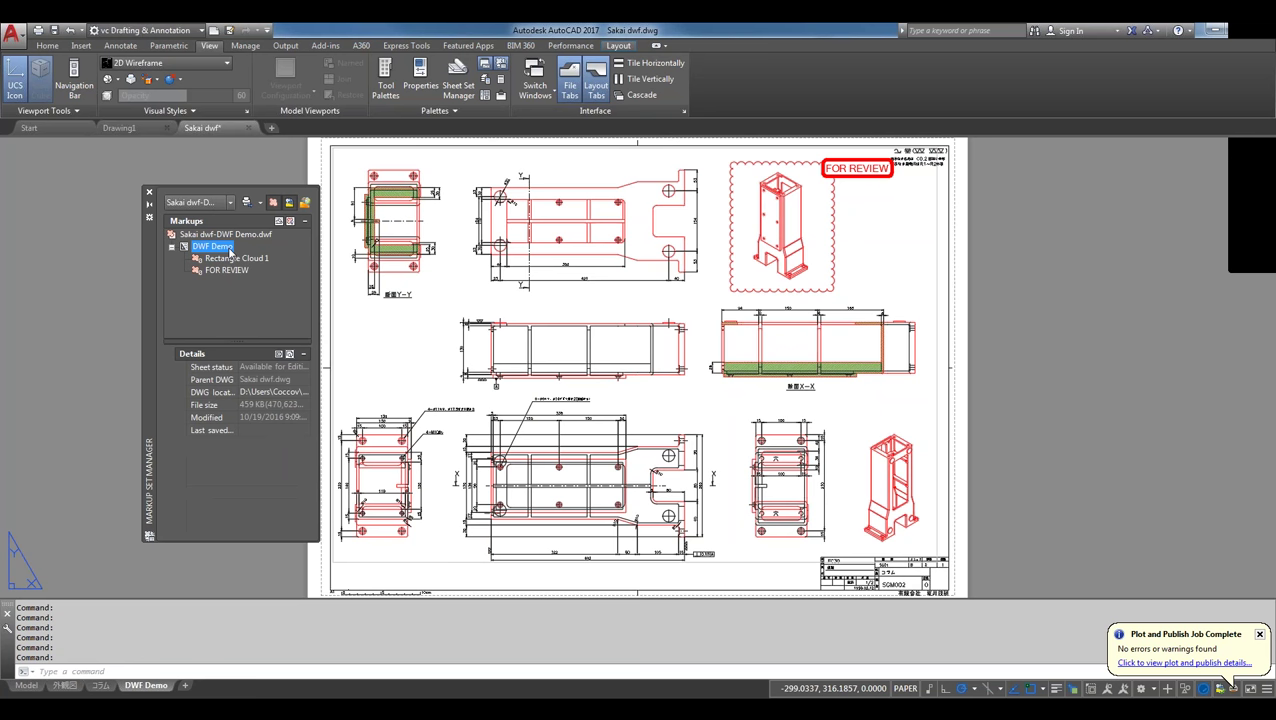
# - Close the Sakai dwf-DWF Demo.dwf markup set and the Markup Set Manager
pyautogui.click(235, 238)
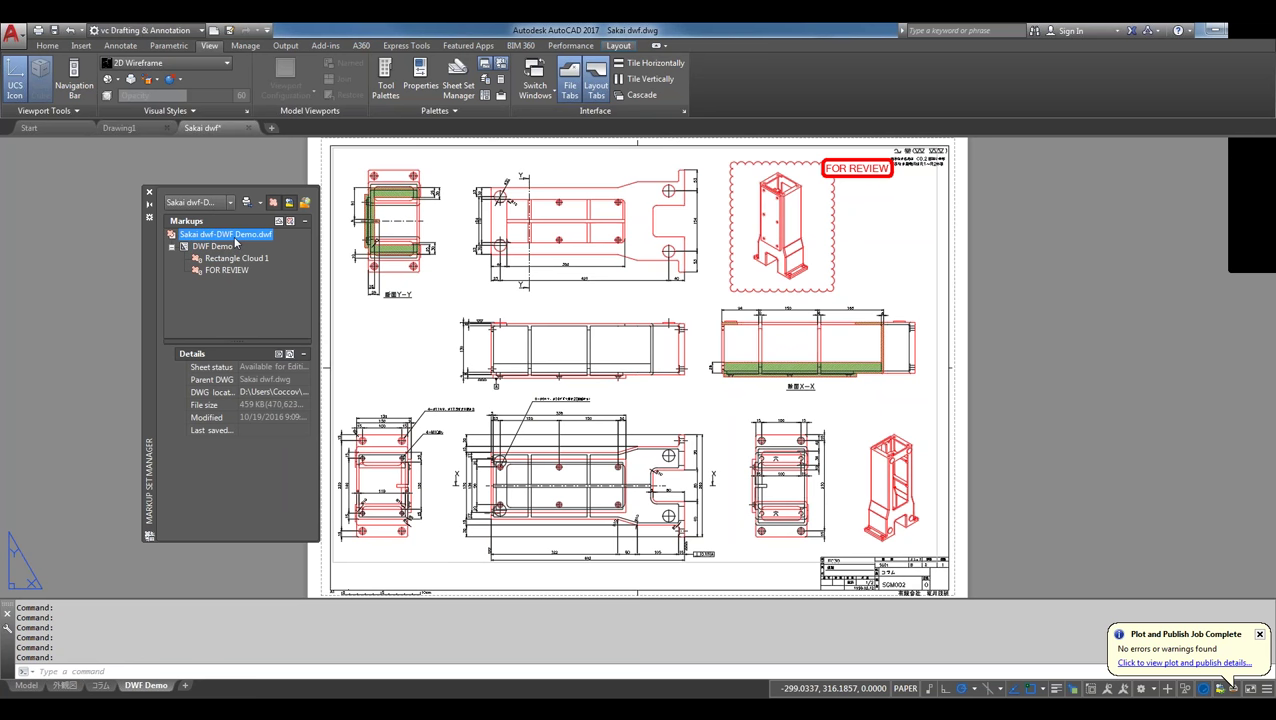
pyautogui.rightClick(236, 241)
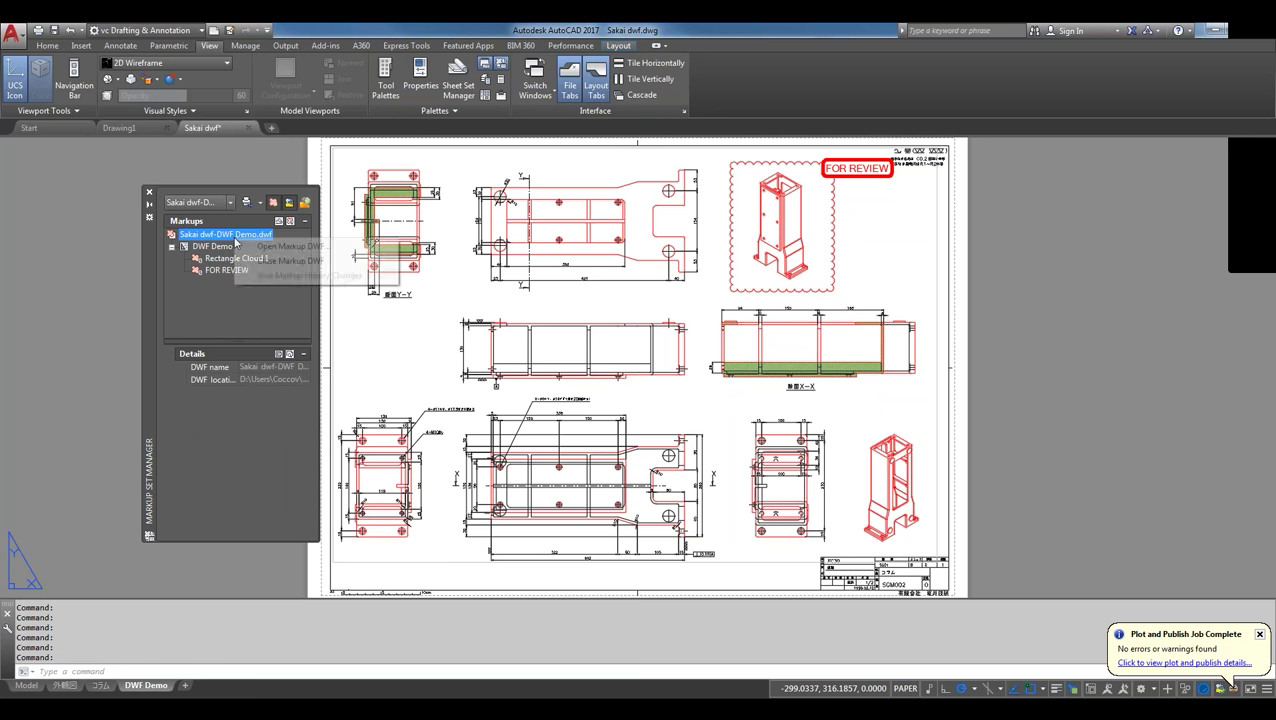
pyautogui.click(281, 262)
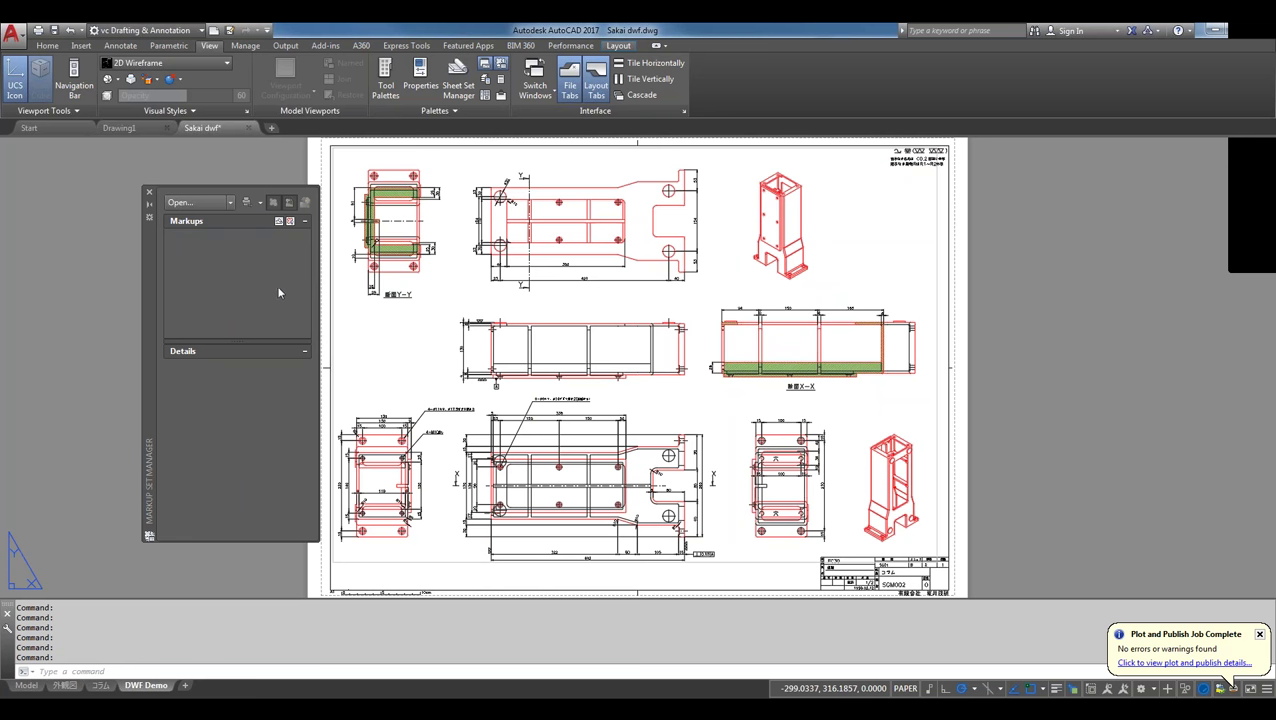
pyautogui.click(147, 194)
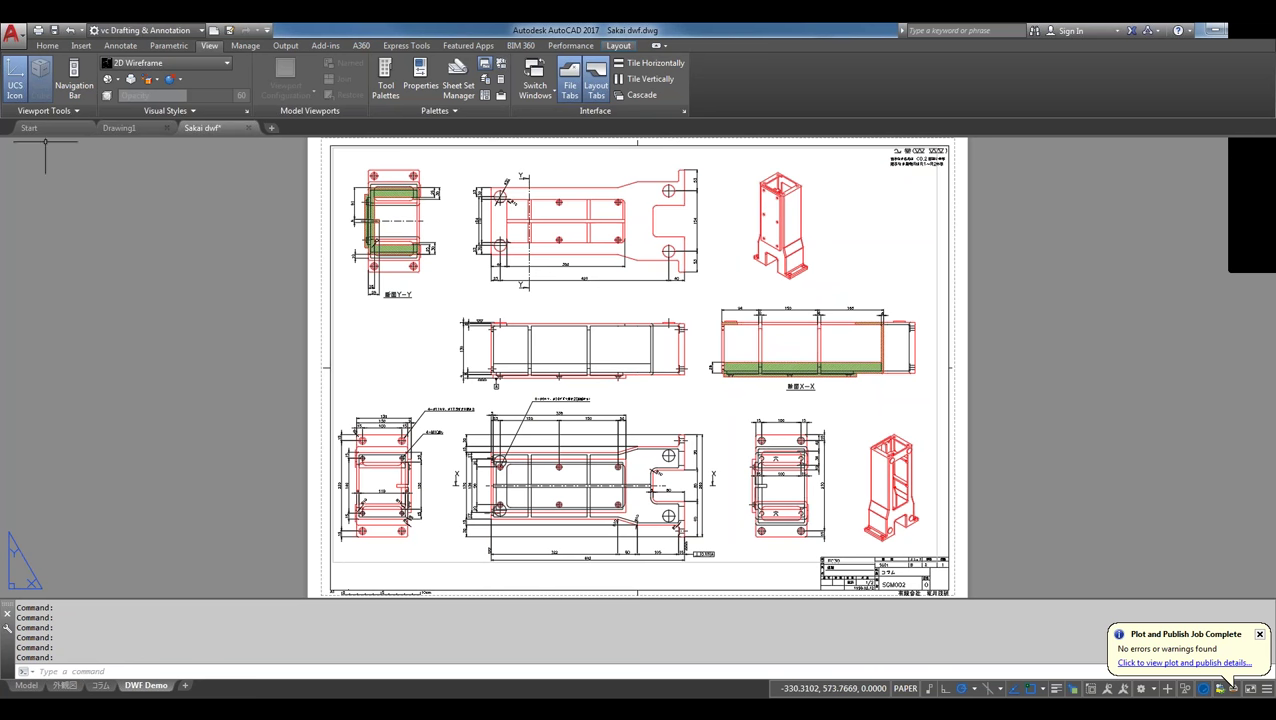
# - Switch to Drawing1 and open its External References palette with the XREF command
pyautogui.click(125, 129)
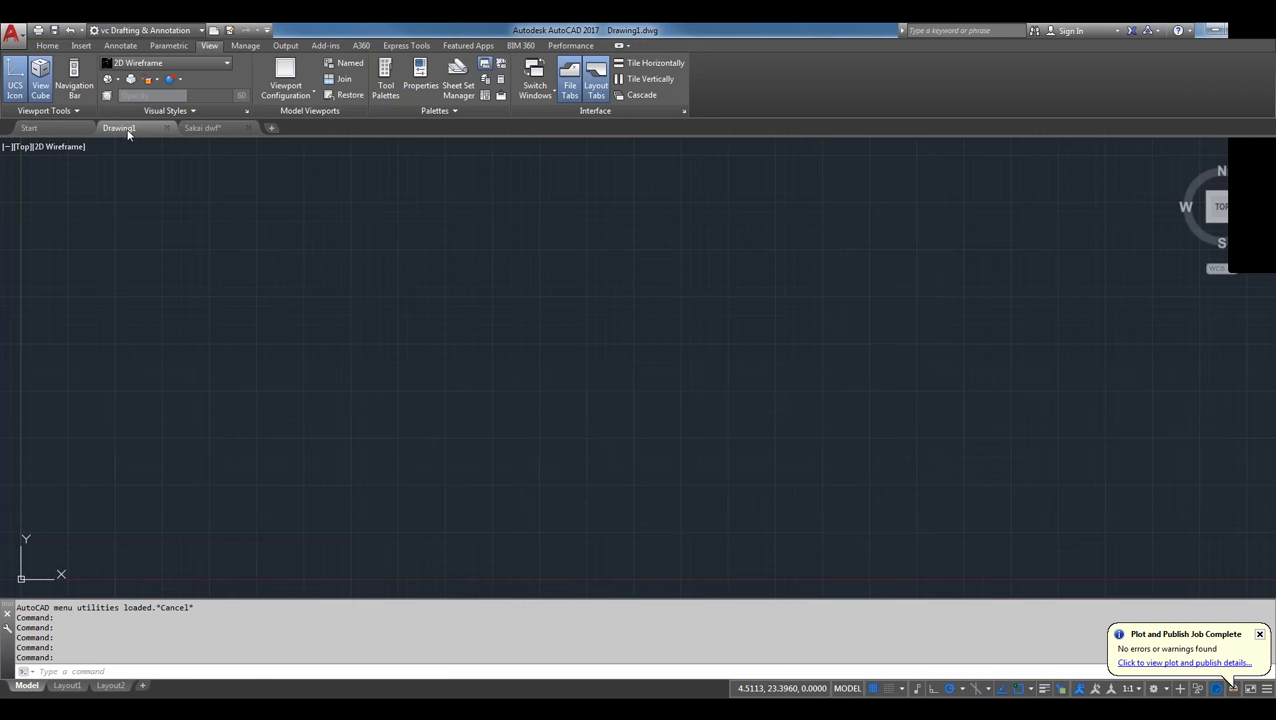
pyautogui.write('x')
pyautogui.press('Return')
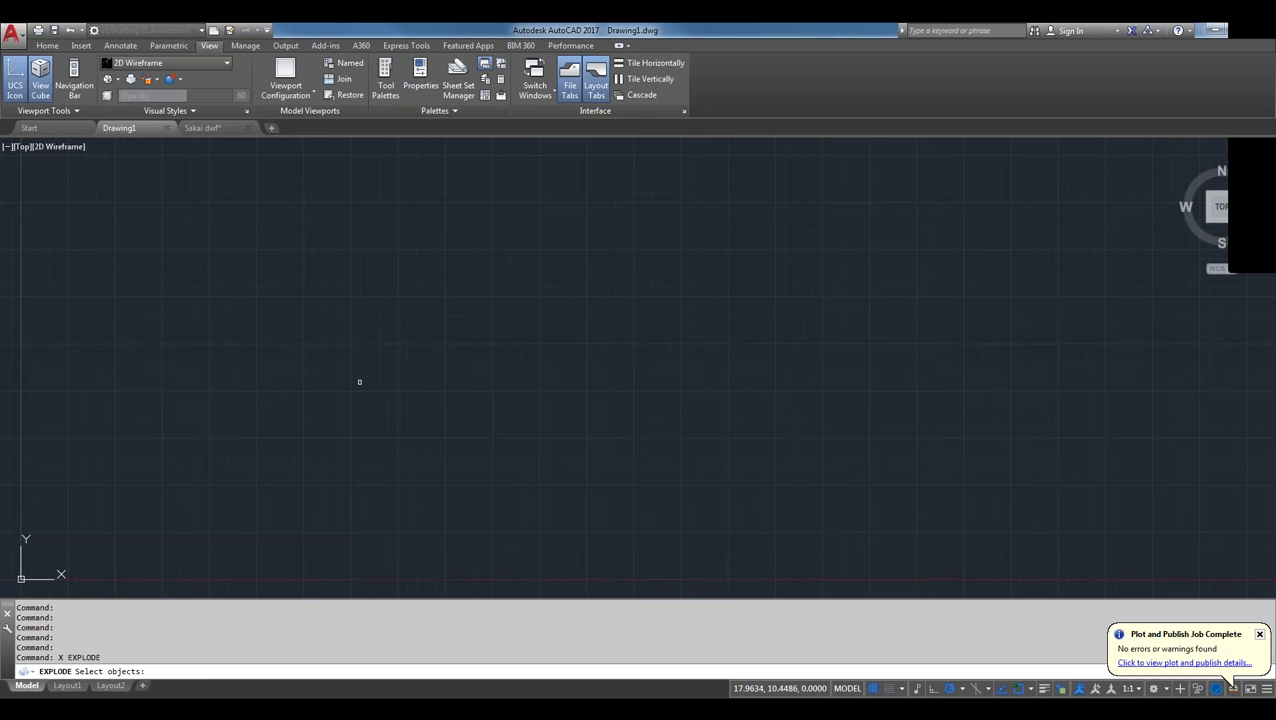
pyautogui.press('Escape')
pyautogui.press('Escape')
pyautogui.write('x')
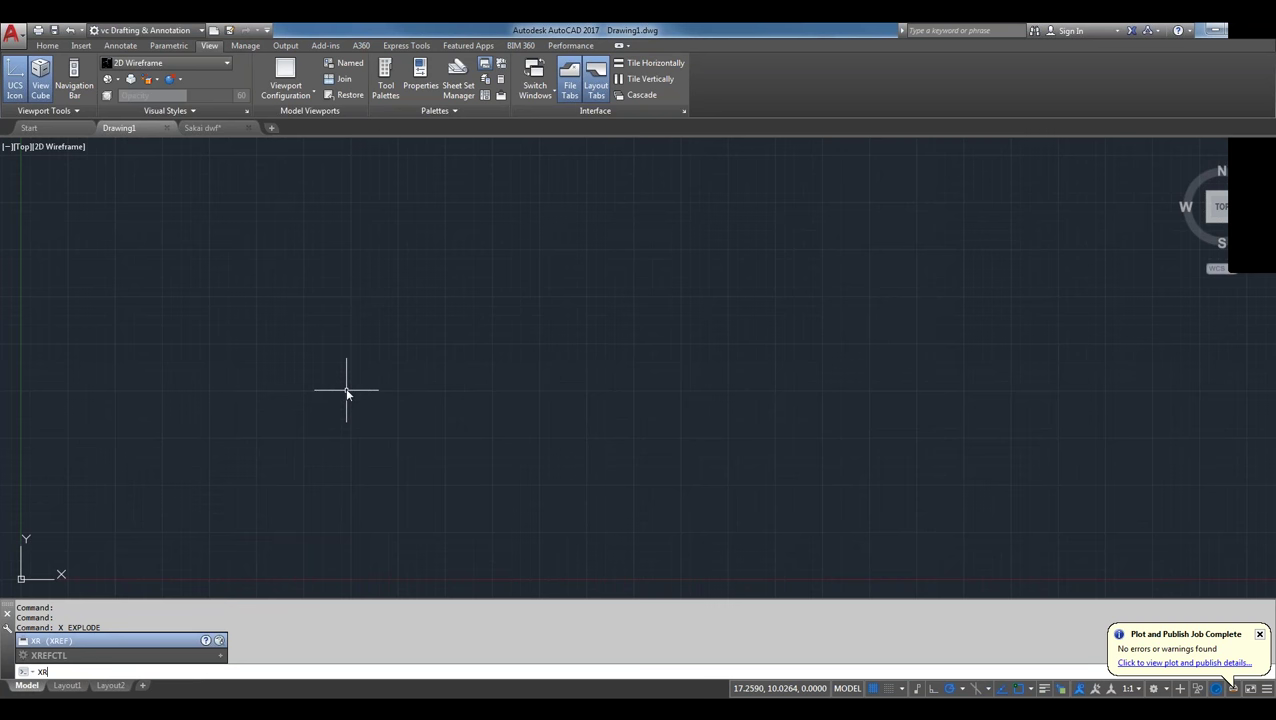
pyautogui.press('Return')
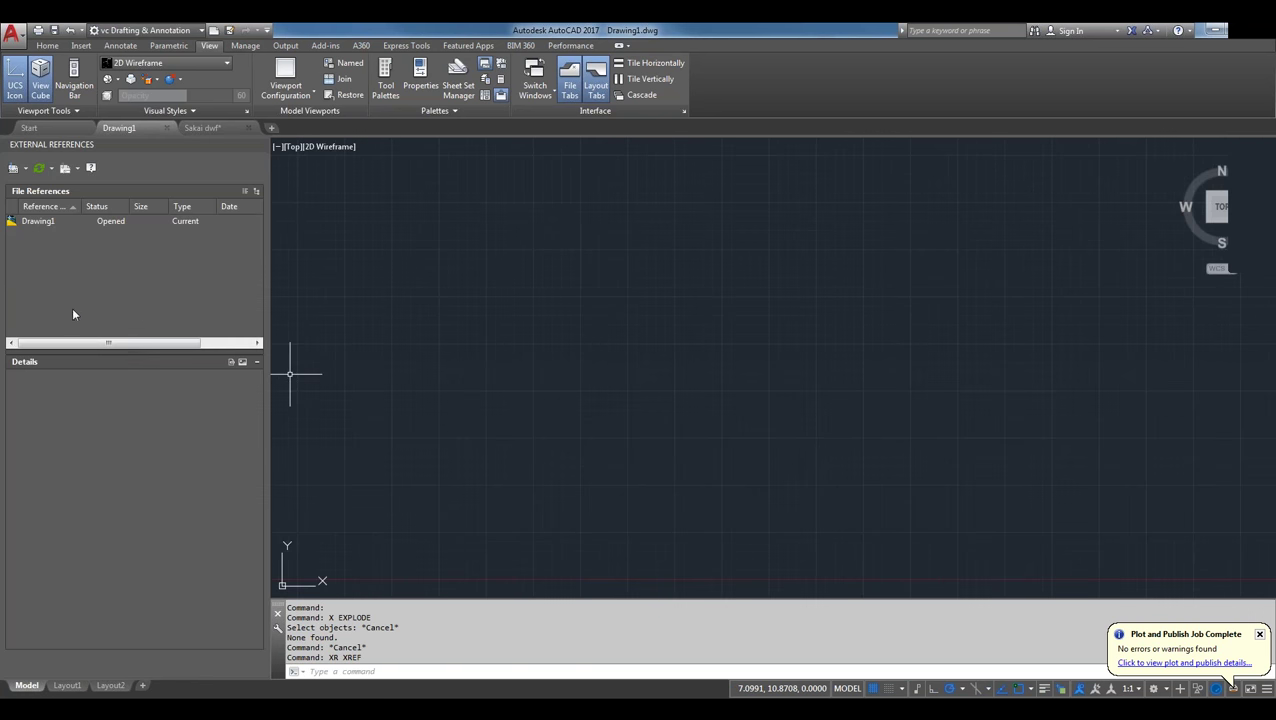
# - Try to attach Sakai dwf-DWF Demo.dwf from the Demo Files folder as a DWF reference and close the crashed program
pyautogui.click(27, 172)
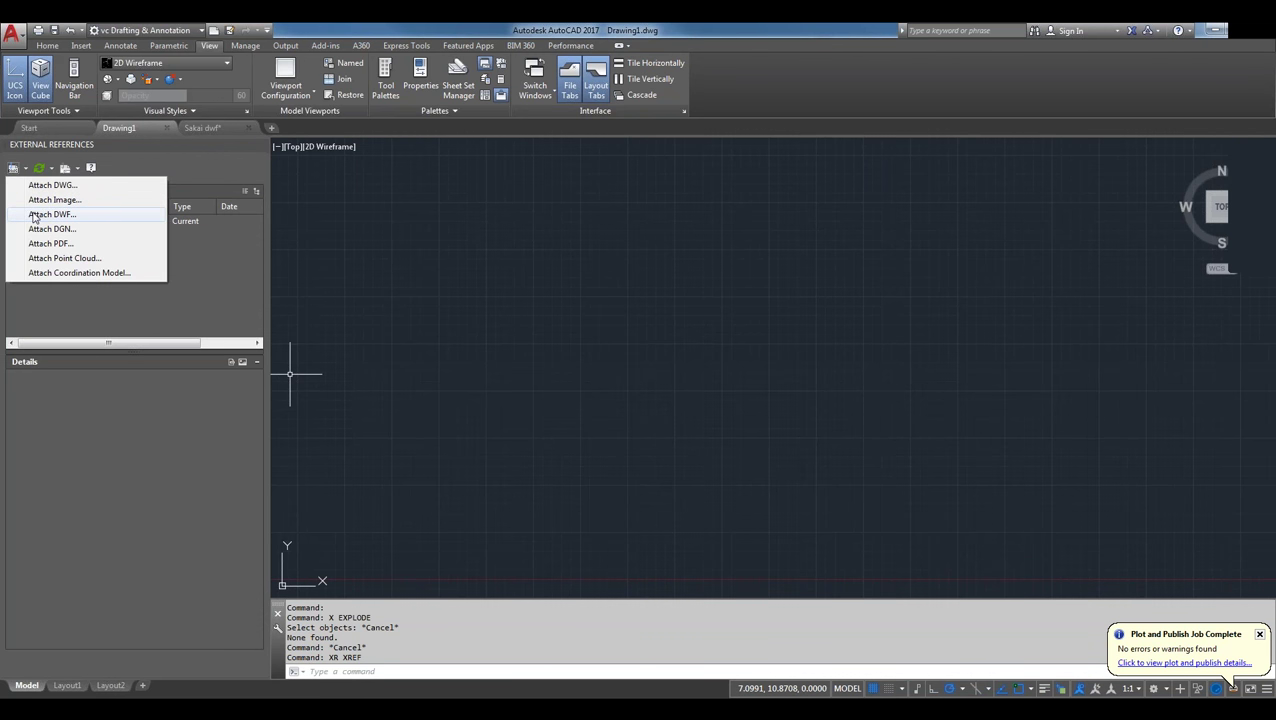
pyautogui.click(50, 214)
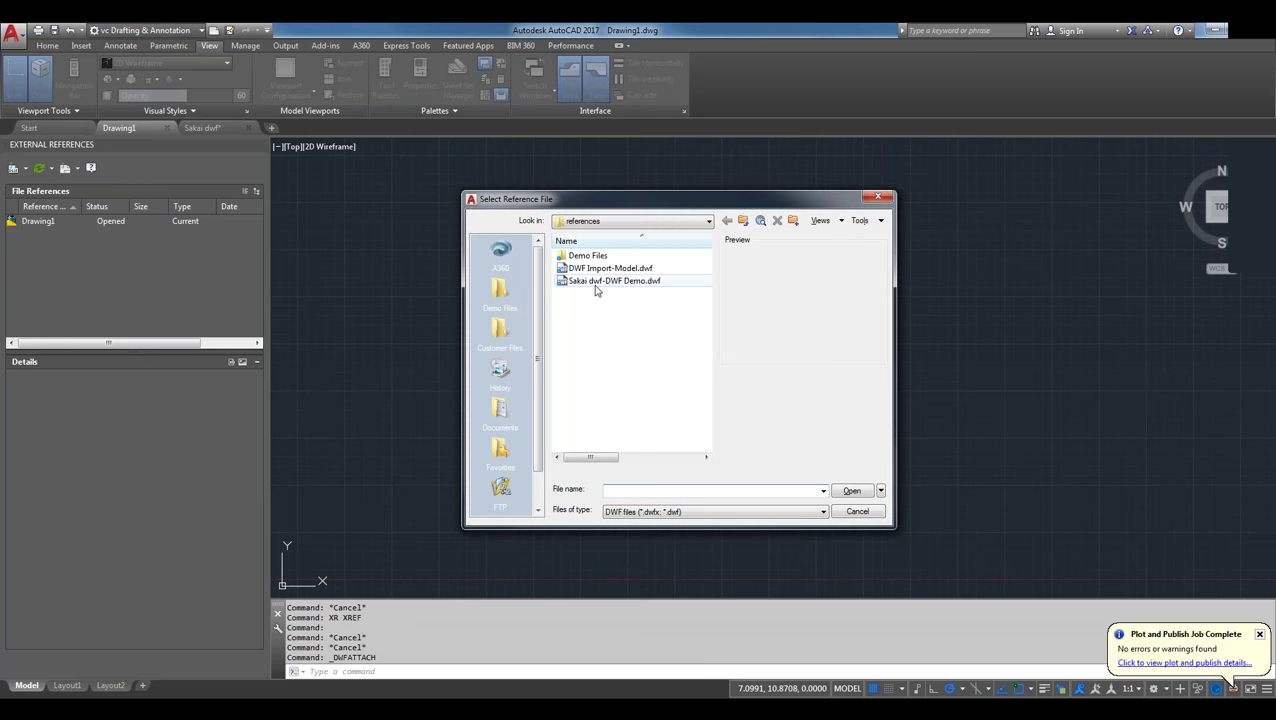
pyautogui.click(499, 289)
pyautogui.click(590, 258)
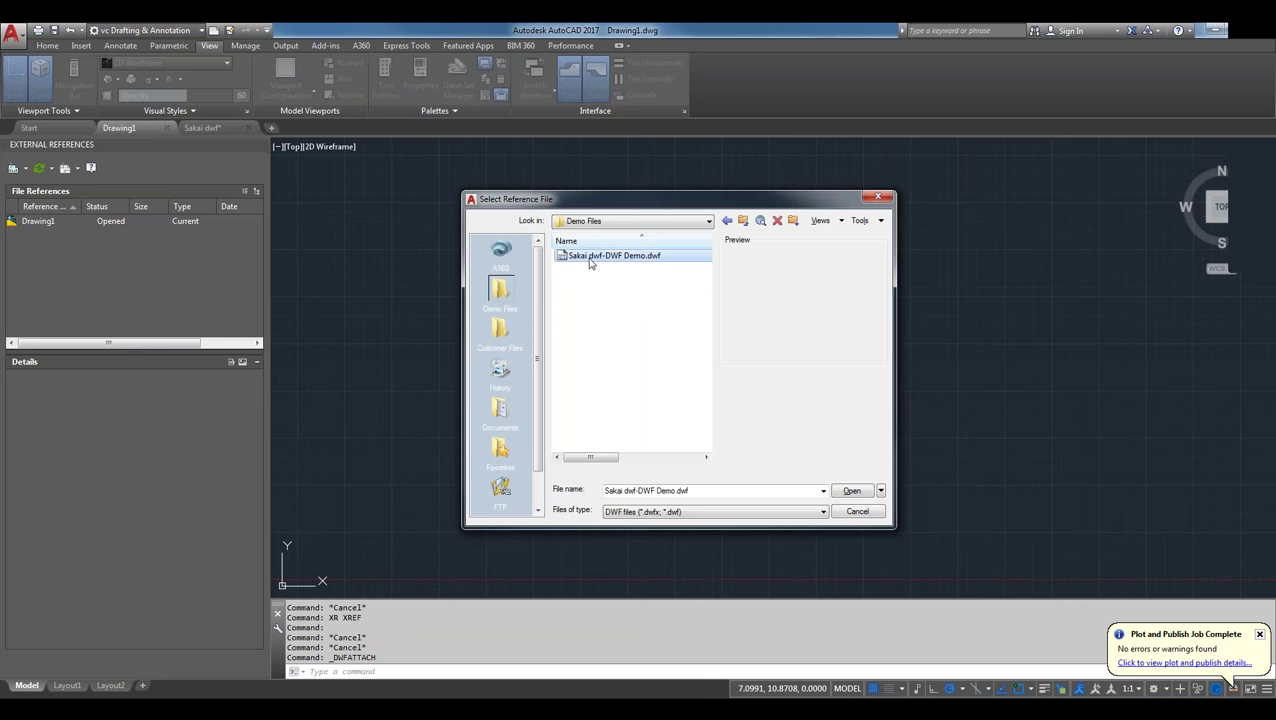
pyautogui.doubleClick(590, 258)
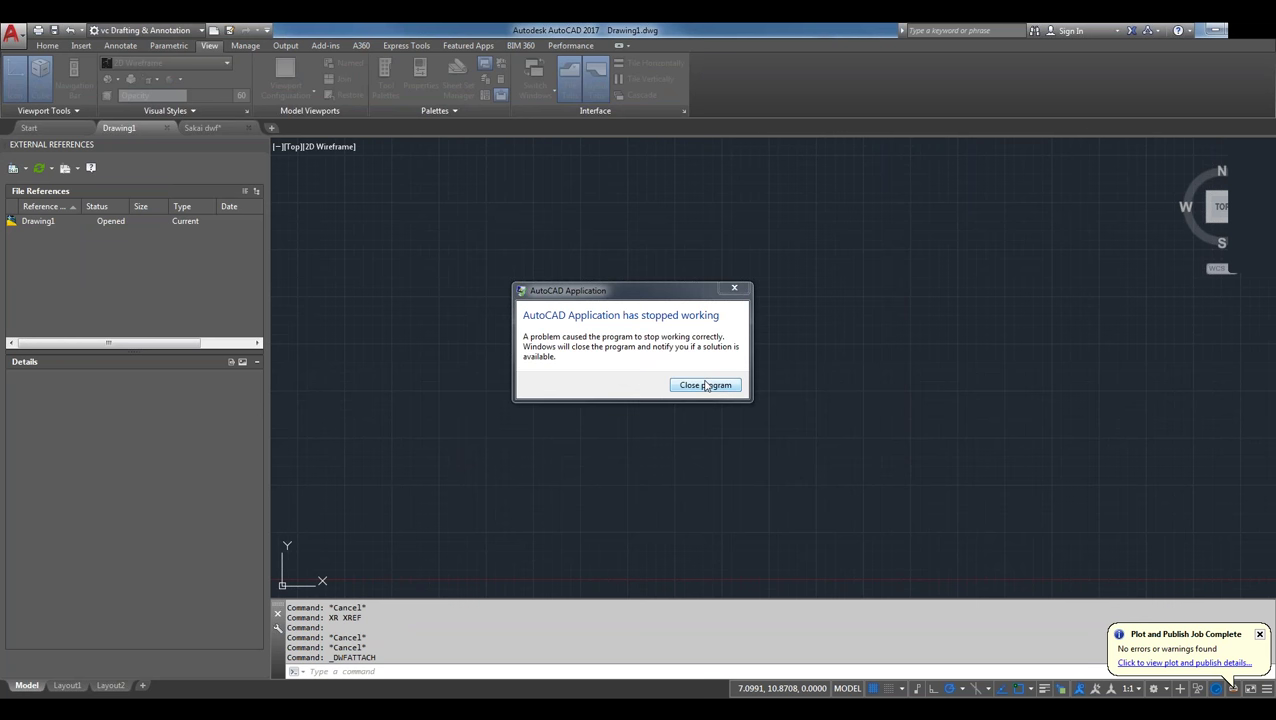
pyautogui.click(705, 386)
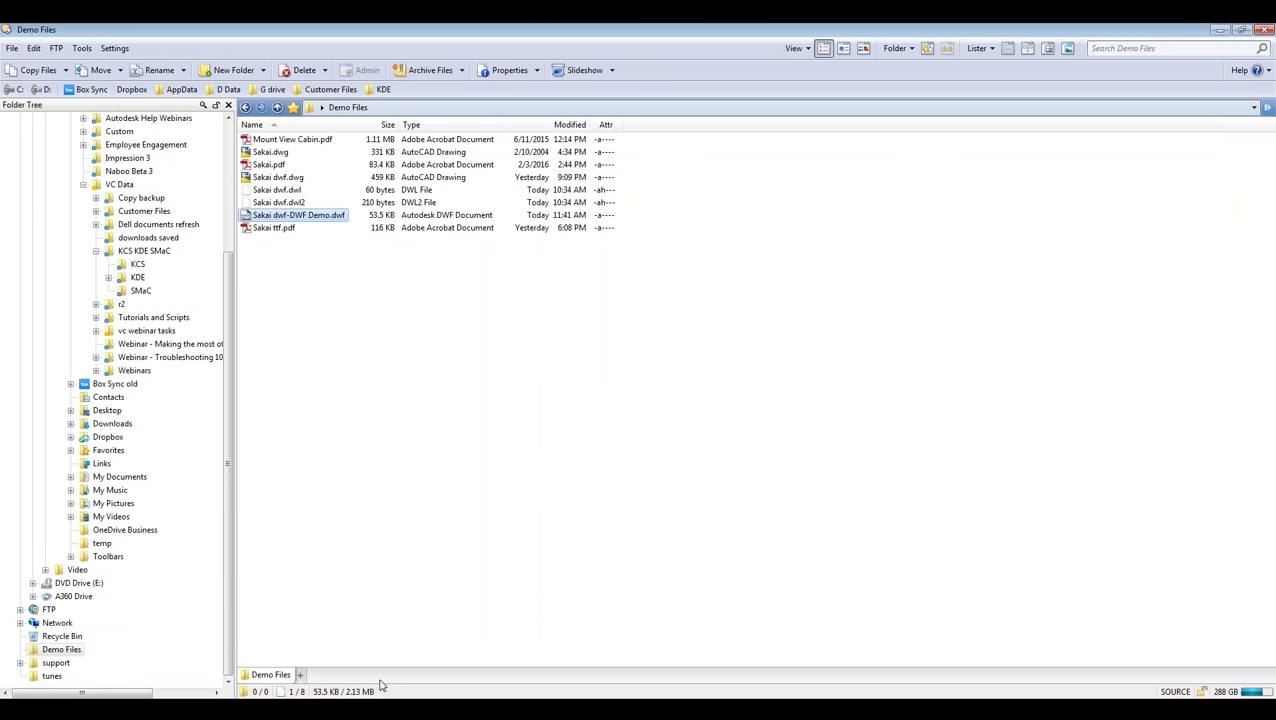
# - Relaunch AutoCAD, dismiss the drawing recovery message and manager, and start a new drawing
pyautogui.press('Return')
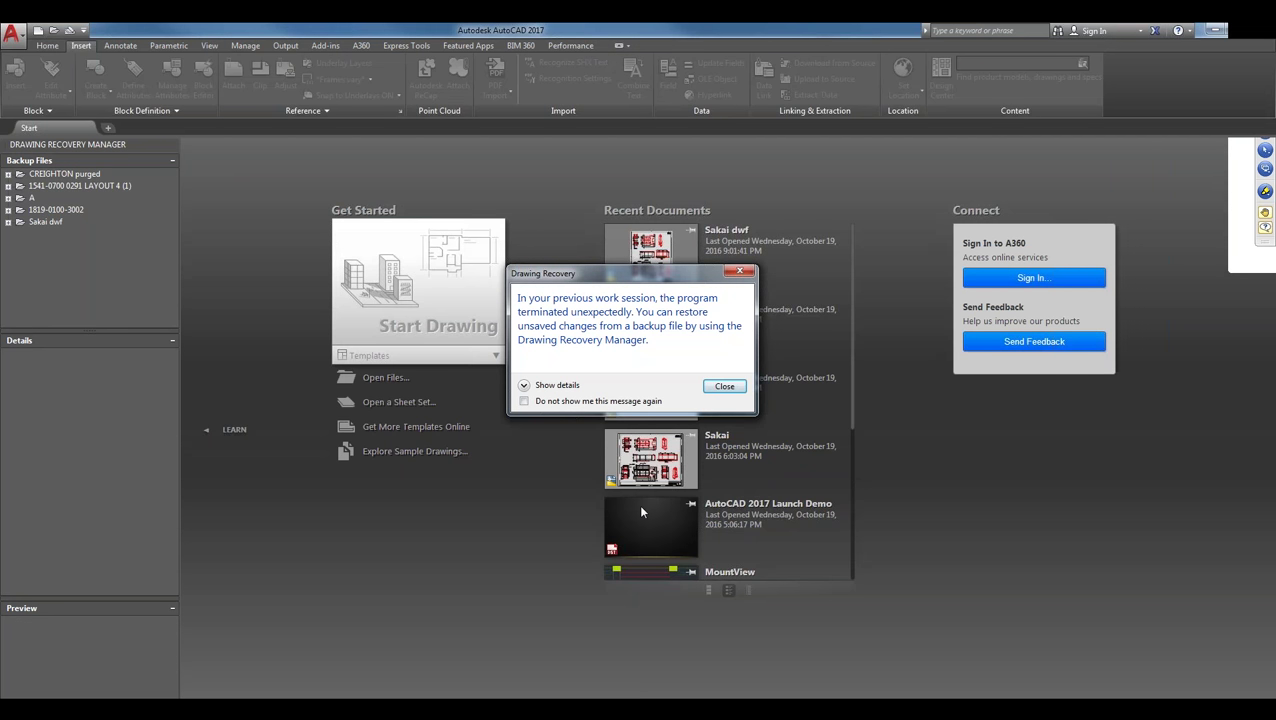
pyautogui.click(724, 387)
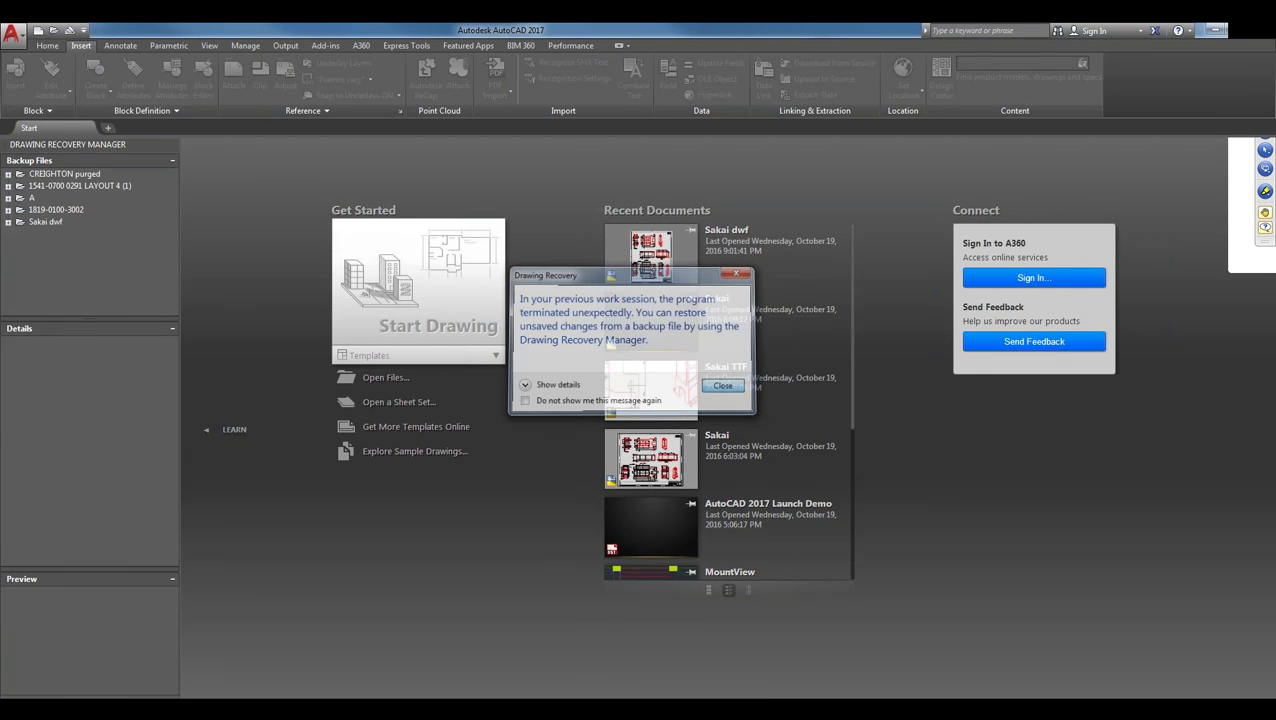
pyautogui.click(170, 146)
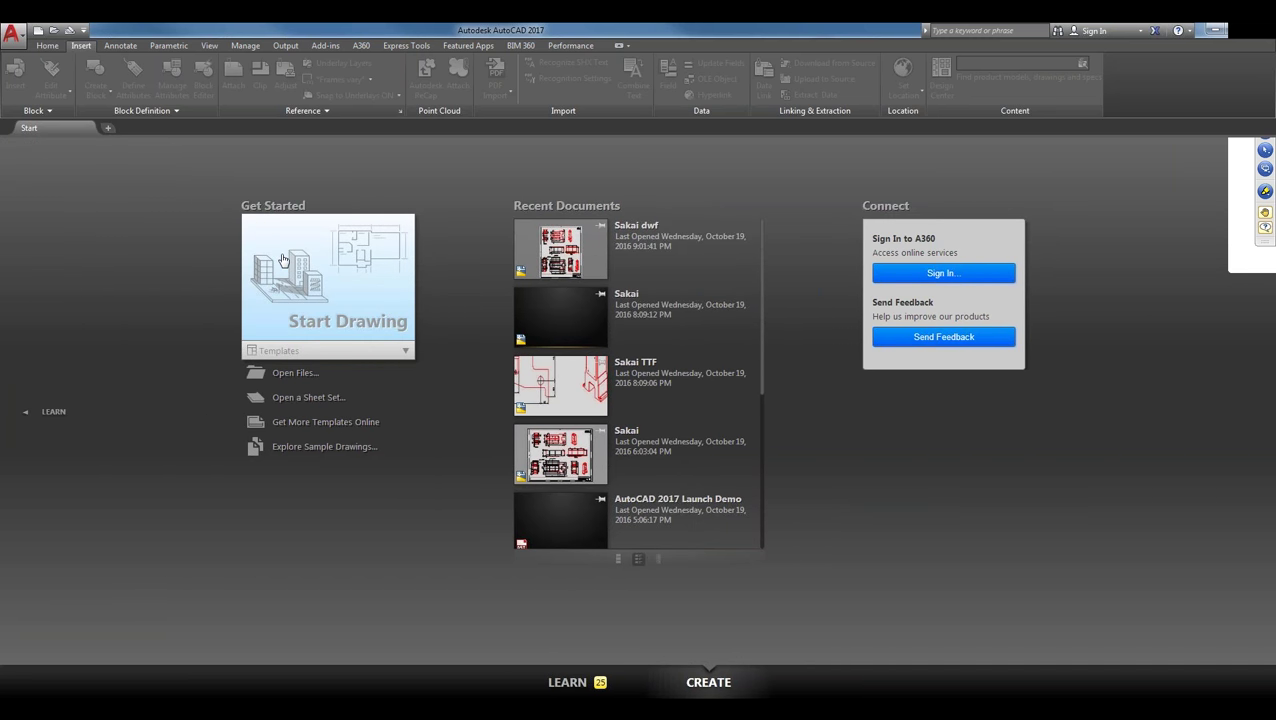
pyautogui.click(294, 265)
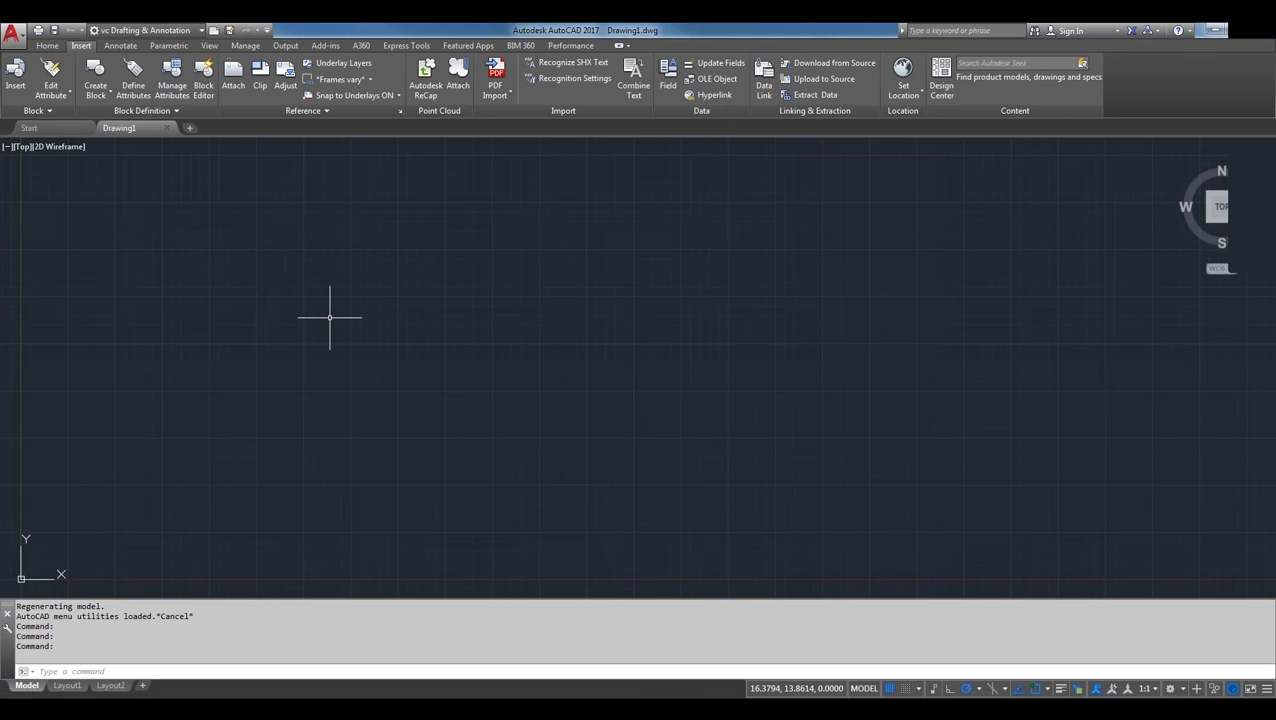
# - Open the External References palette in the new drawing
pyautogui.write('xxxxxxxxxxxxxxxxxxxxxxxr')
pyautogui.press('Escape')
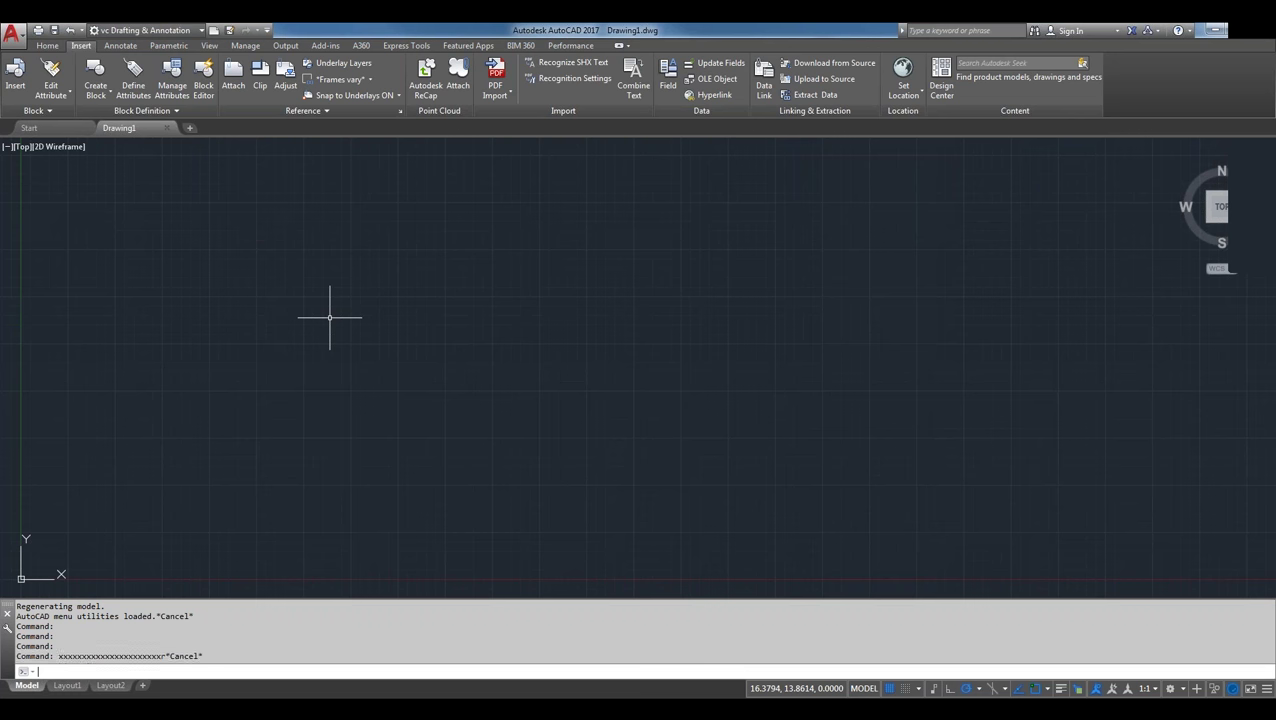
pyautogui.press('Escape')
pyautogui.write('xr')
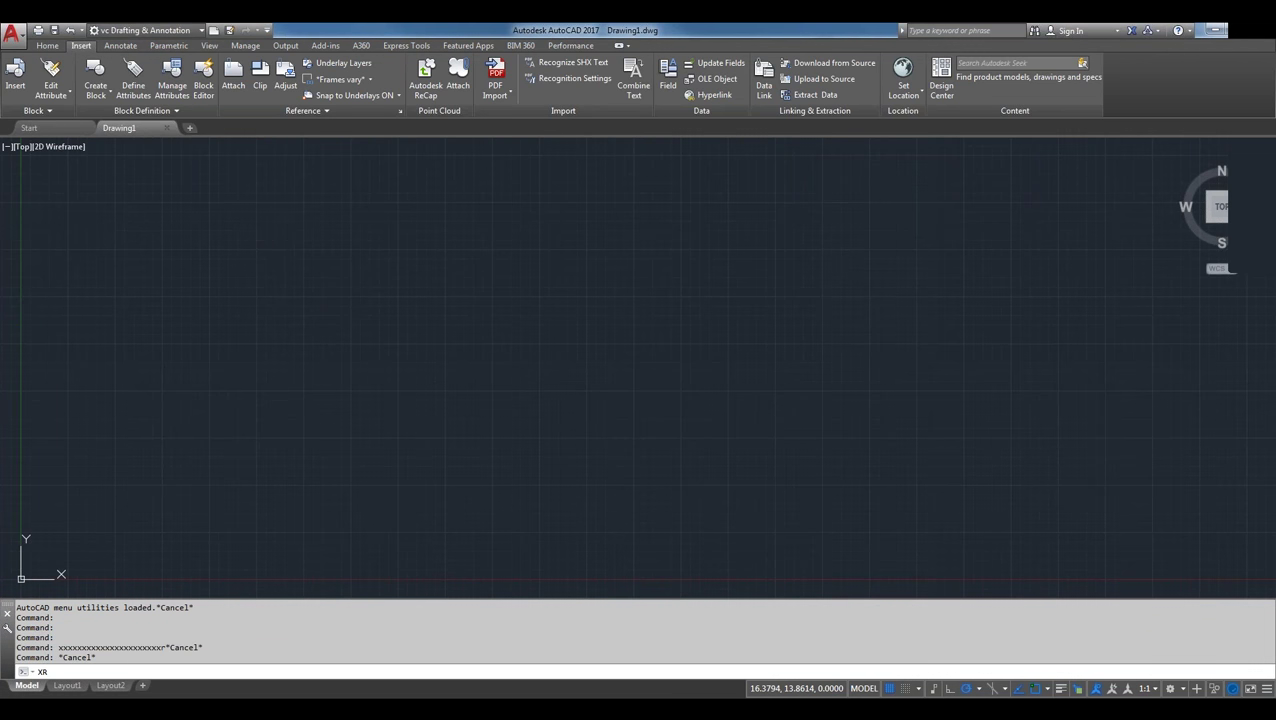
pyautogui.press('Return')
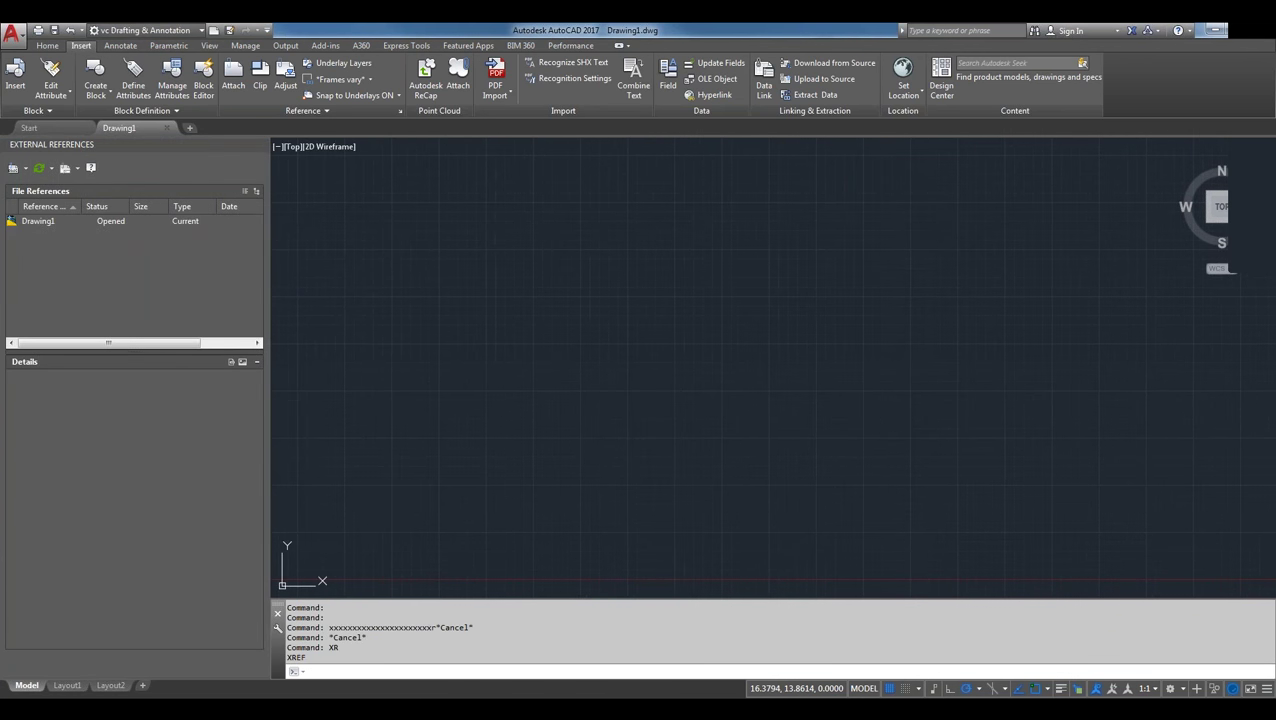
# - Attach Sakai dwf-DWF Demo.dwf from Demo Files as a DWF underlay at 0,0,0 with scale 1.0000 and rotation 0, and view it whole
pyautogui.click(26, 169)
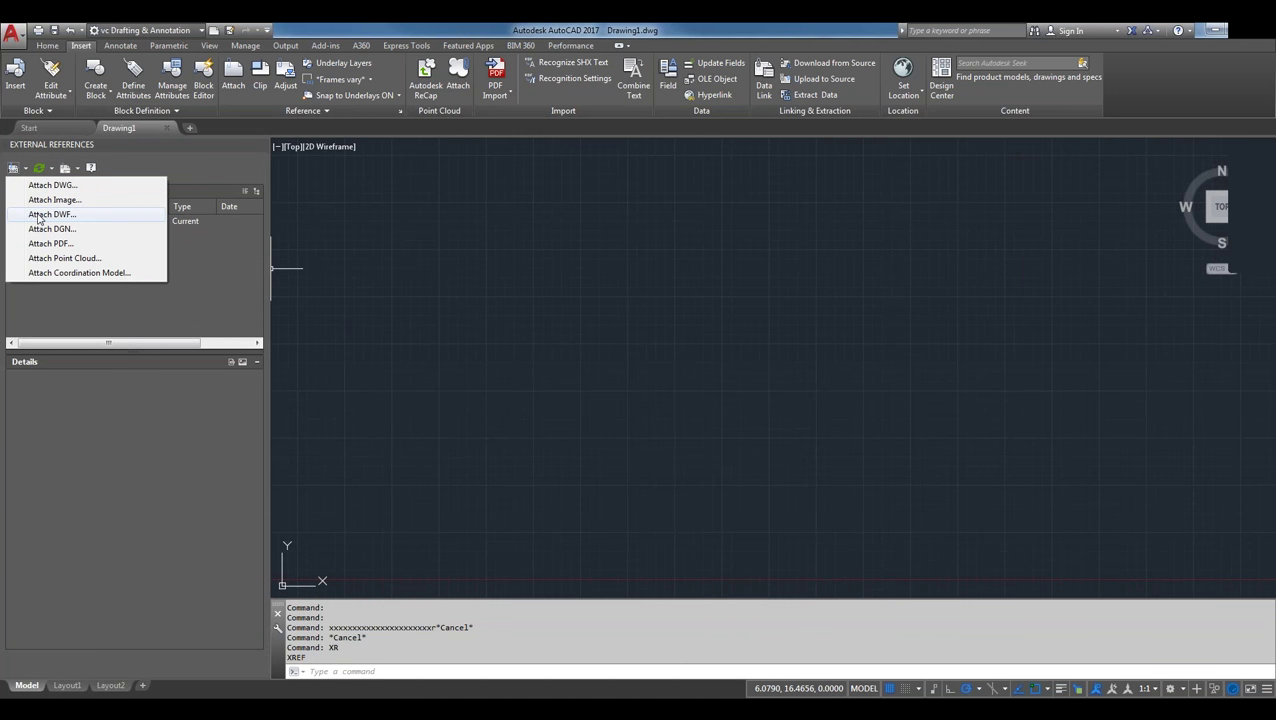
pyautogui.click(47, 214)
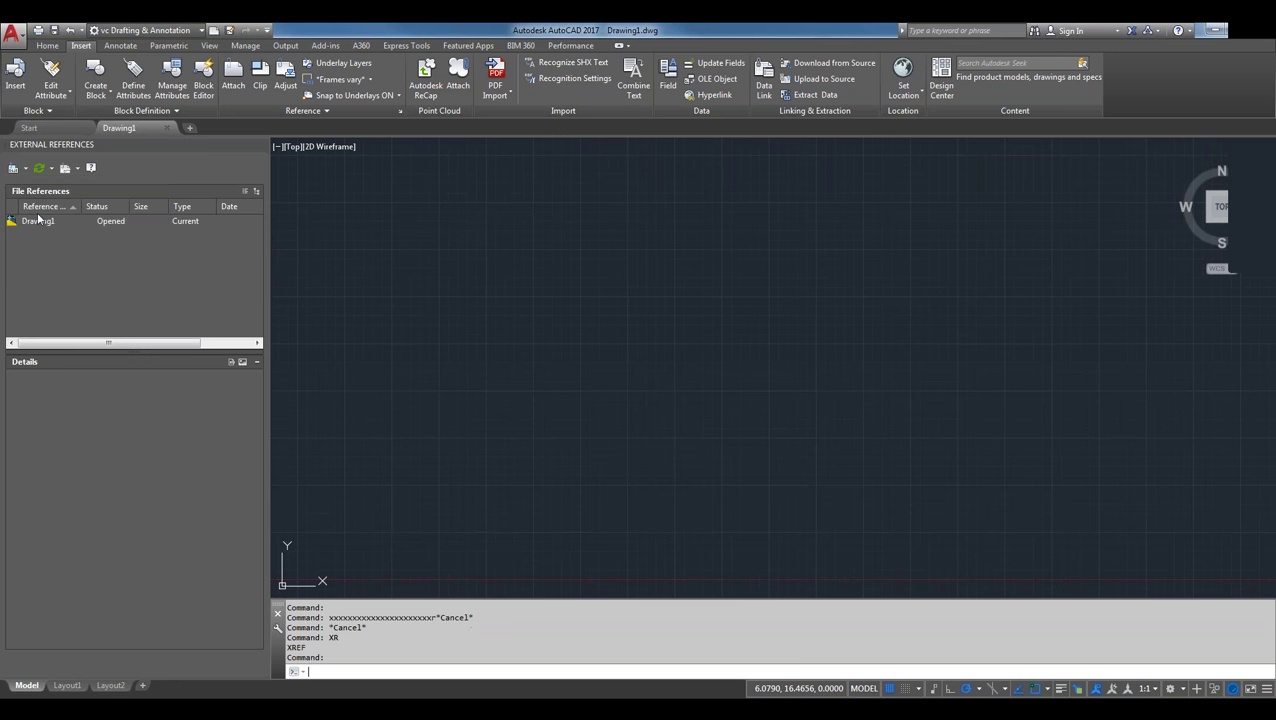
pyautogui.click(600, 256)
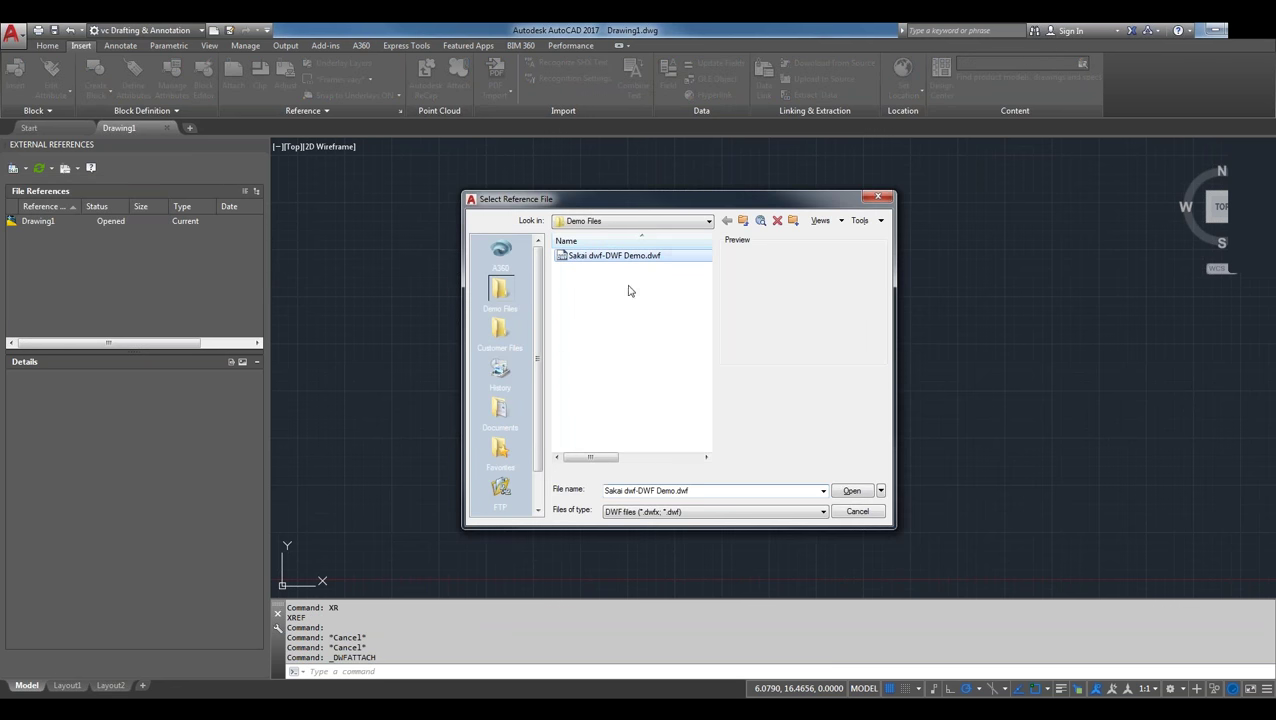
pyautogui.click(851, 490)
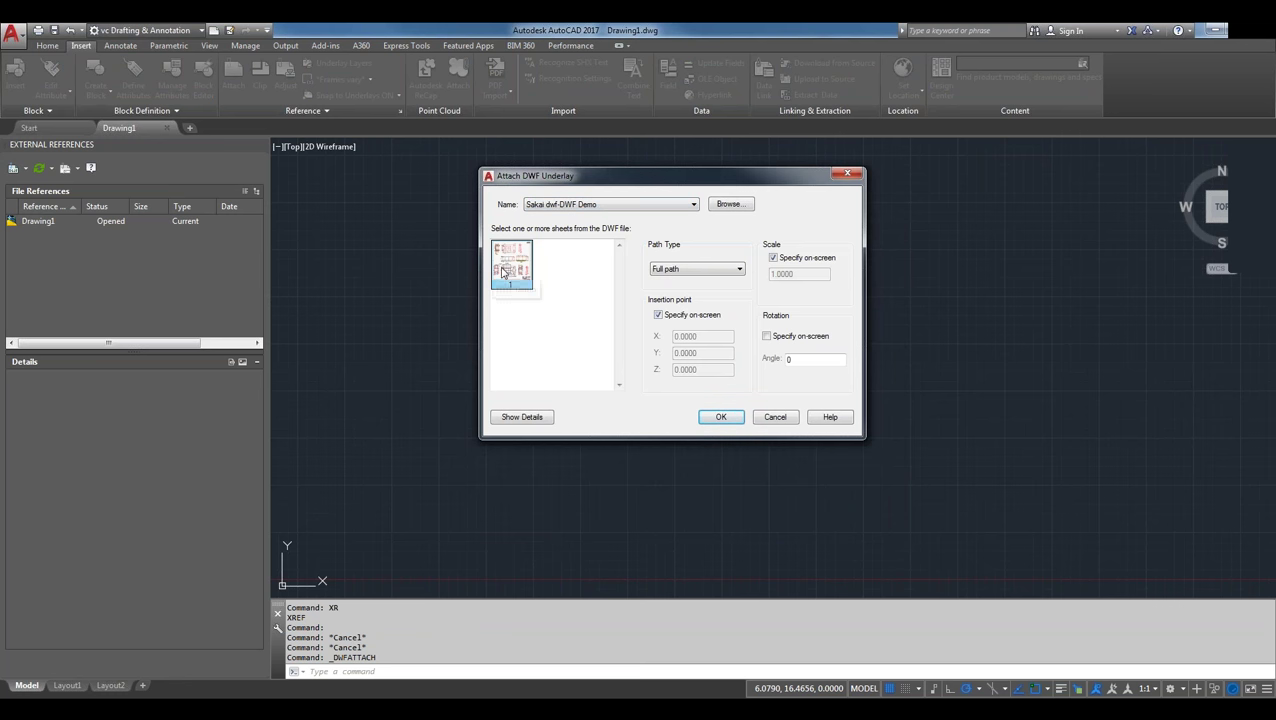
pyautogui.click(775, 259)
pyautogui.click(659, 315)
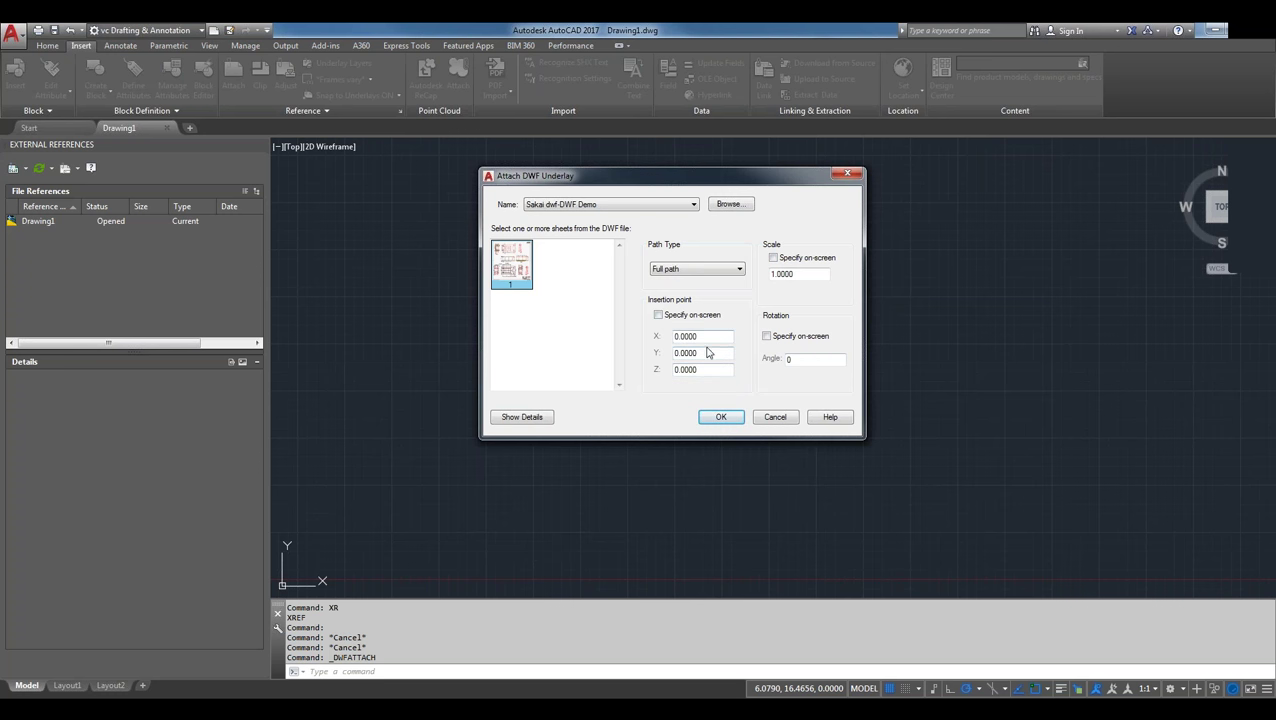
pyautogui.click(724, 418)
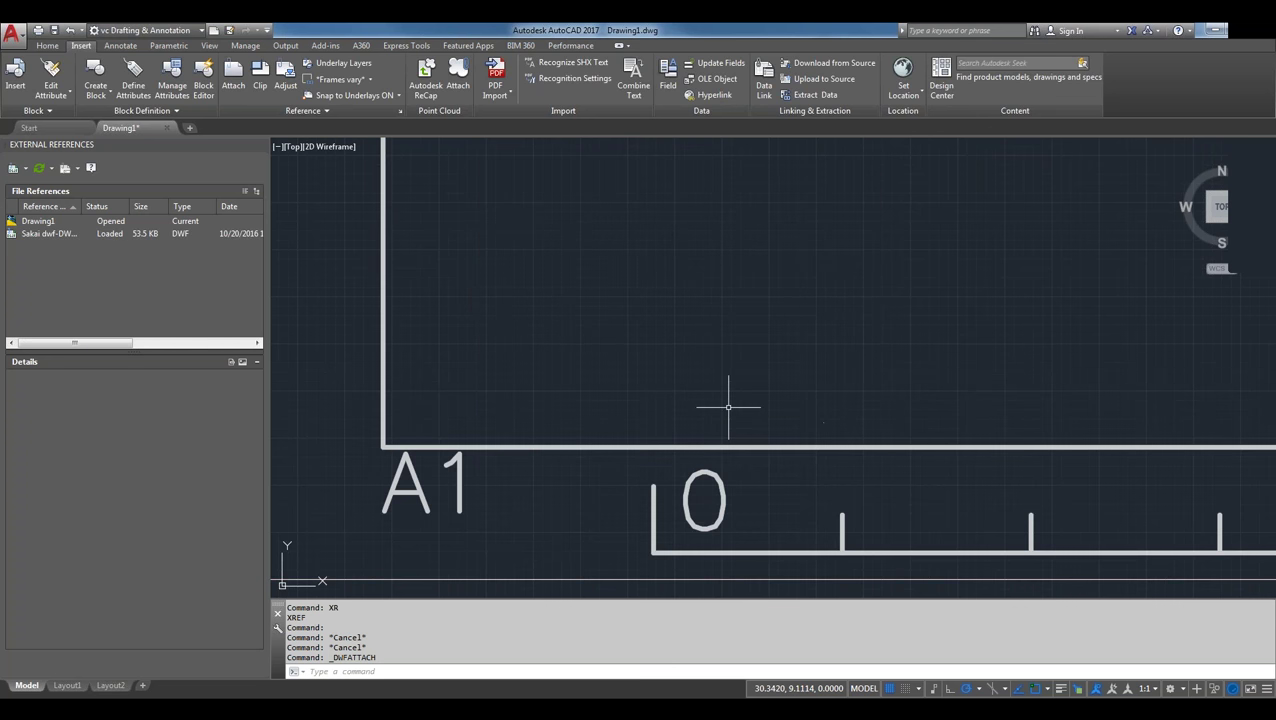
pyautogui.middleClick(727, 407)
pyautogui.middleClick(727, 407)
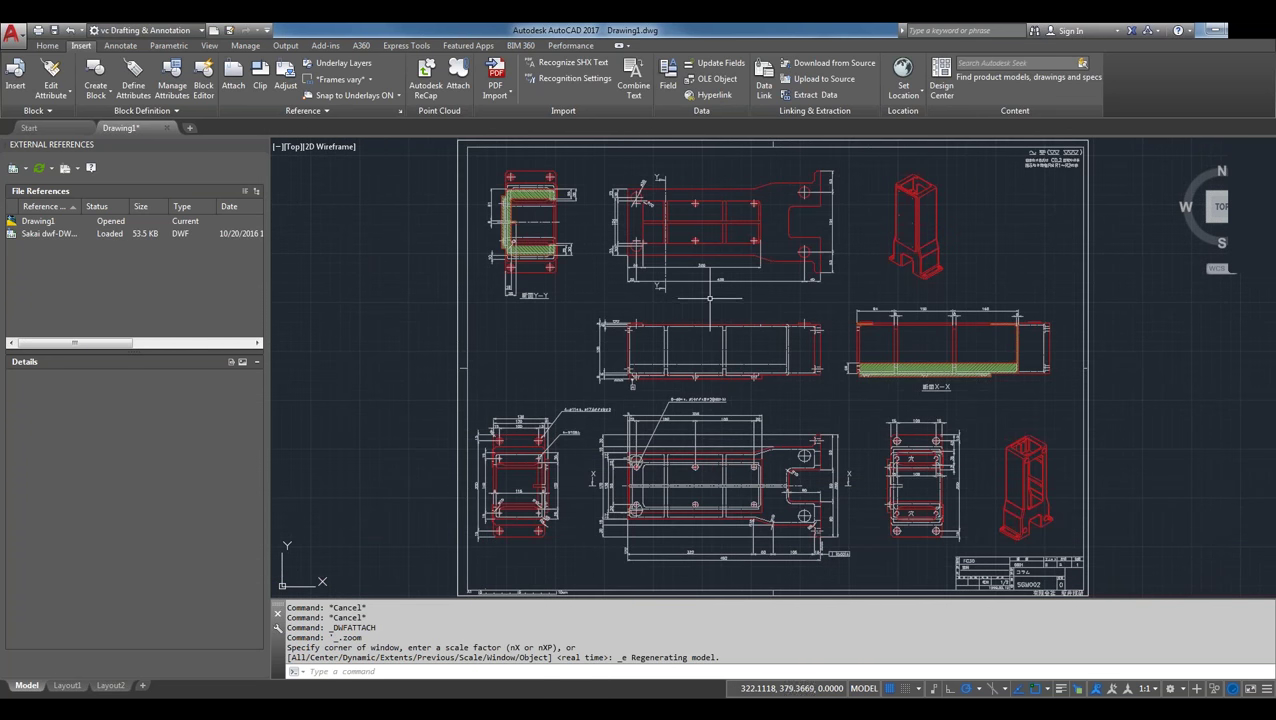
# - Preview the attached DWF underlay with its Title layer turned off and discard the layer change
pyautogui.click(1107, 287)
pyautogui.click(1060, 291)
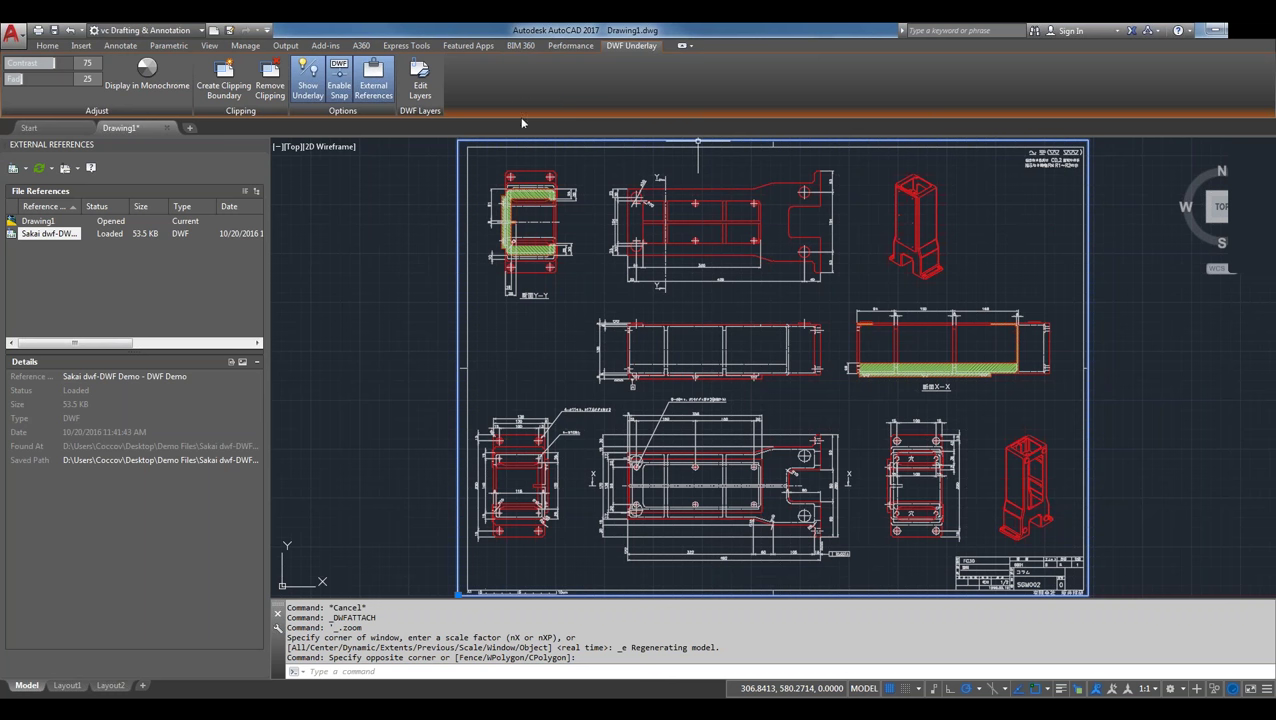
pyautogui.click(417, 80)
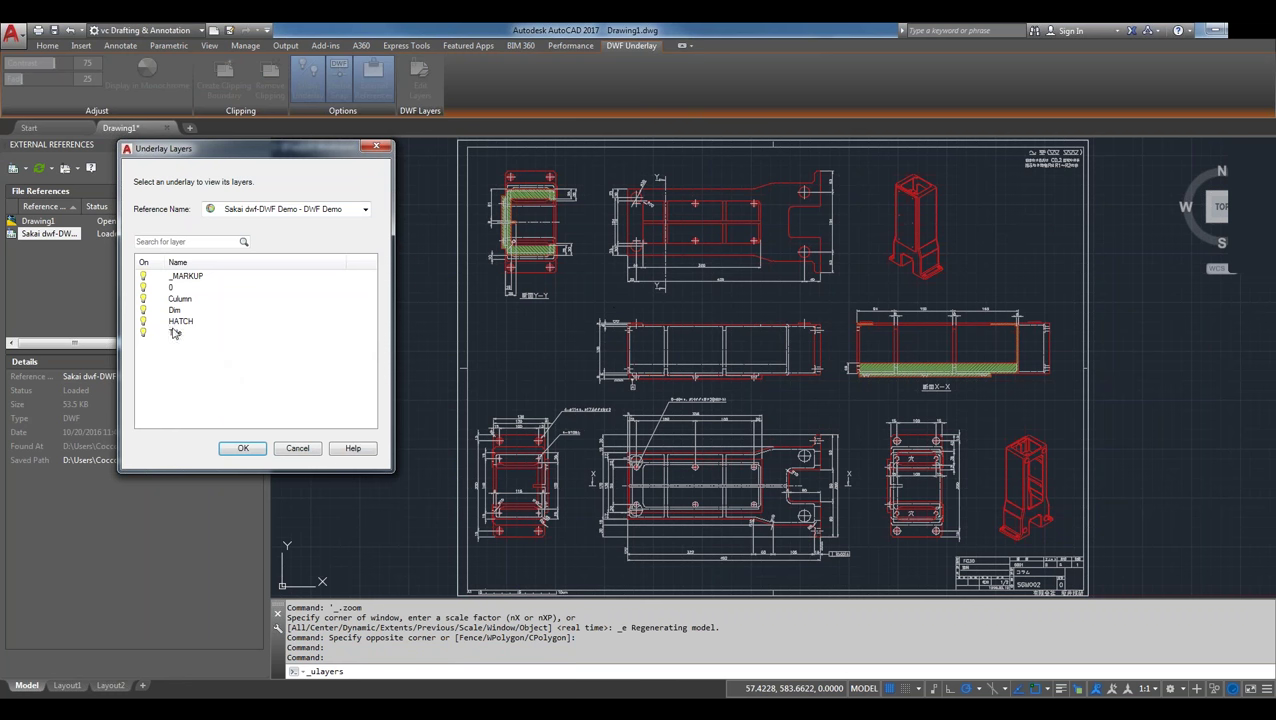
pyautogui.click(143, 299)
pyautogui.click(143, 300)
pyautogui.click(144, 334)
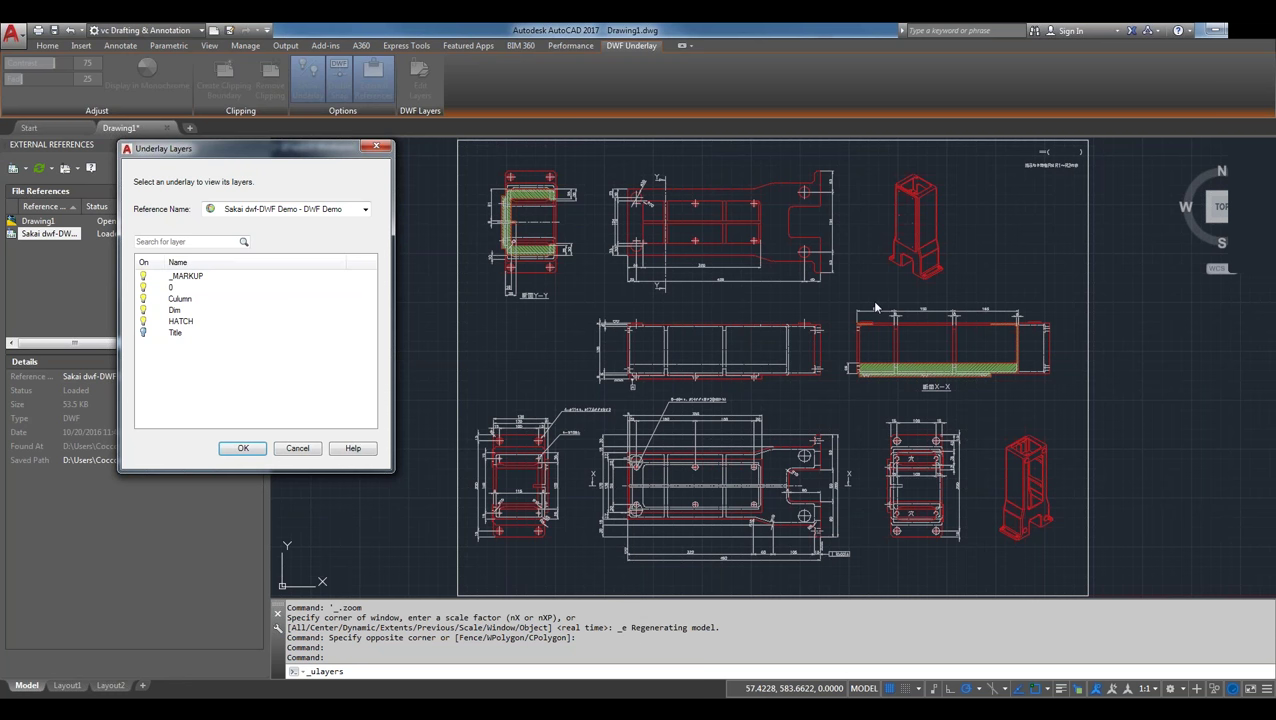
pyautogui.click(298, 448)
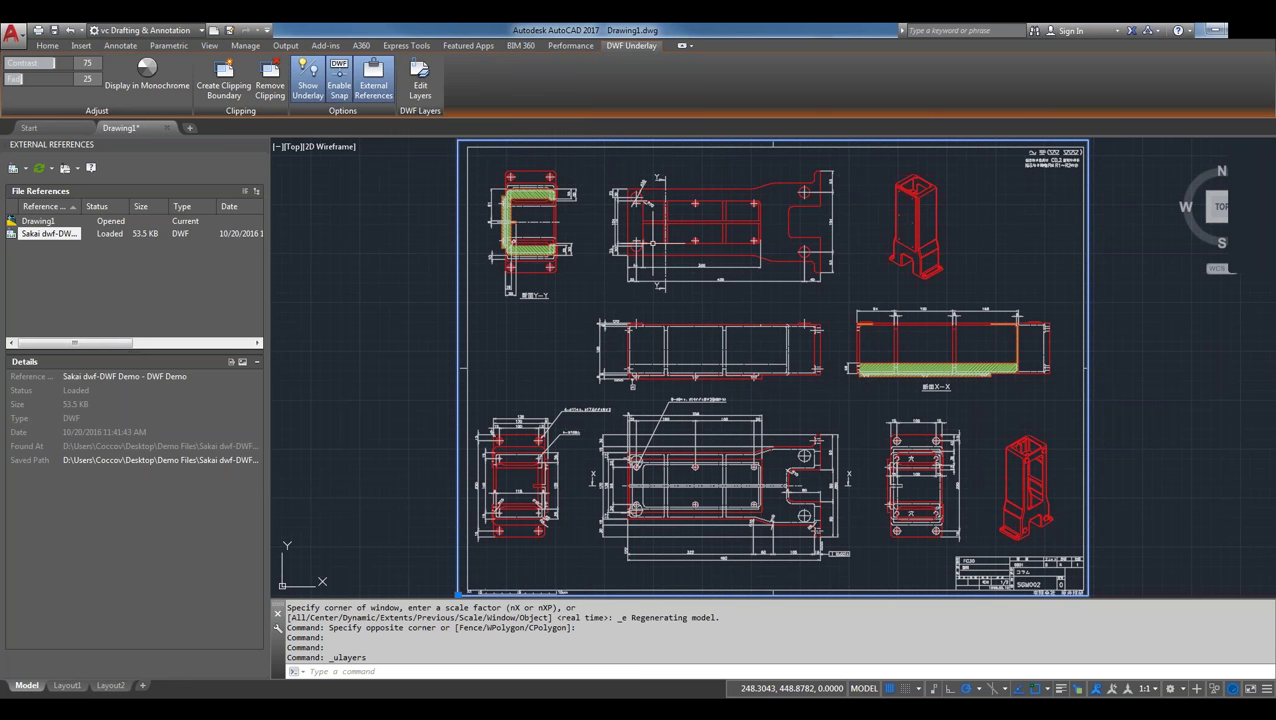
# - Measure the distance between the two ends of the 300 dimension below the upper plan view with the DIST command
pyautogui.scroll(2, 657, 258)
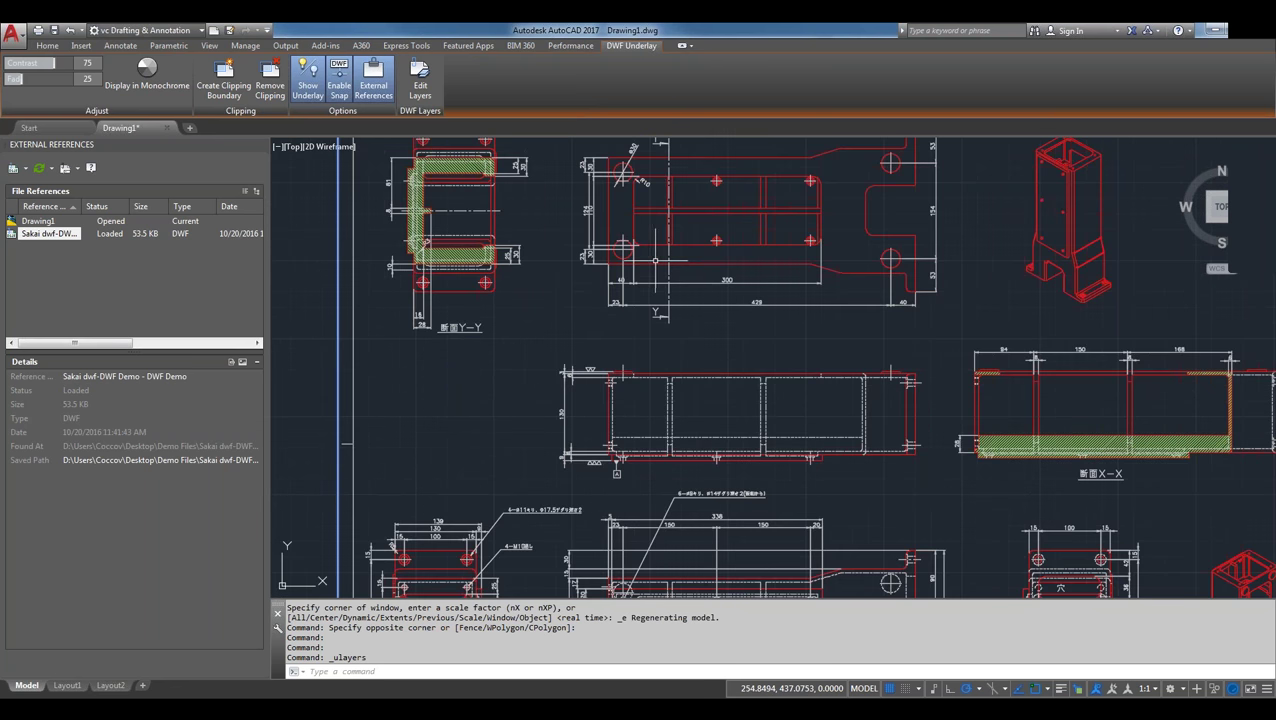
pyautogui.write('d')
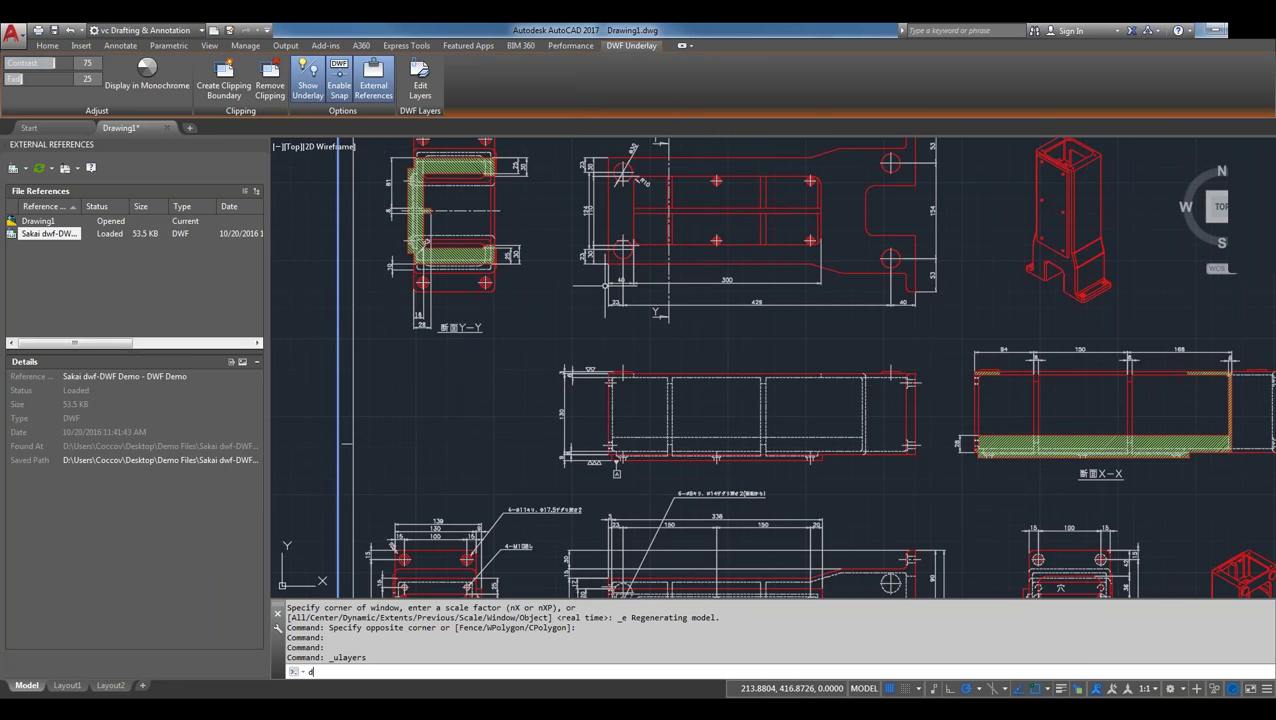
pyautogui.write('i')
pyautogui.press('Return')
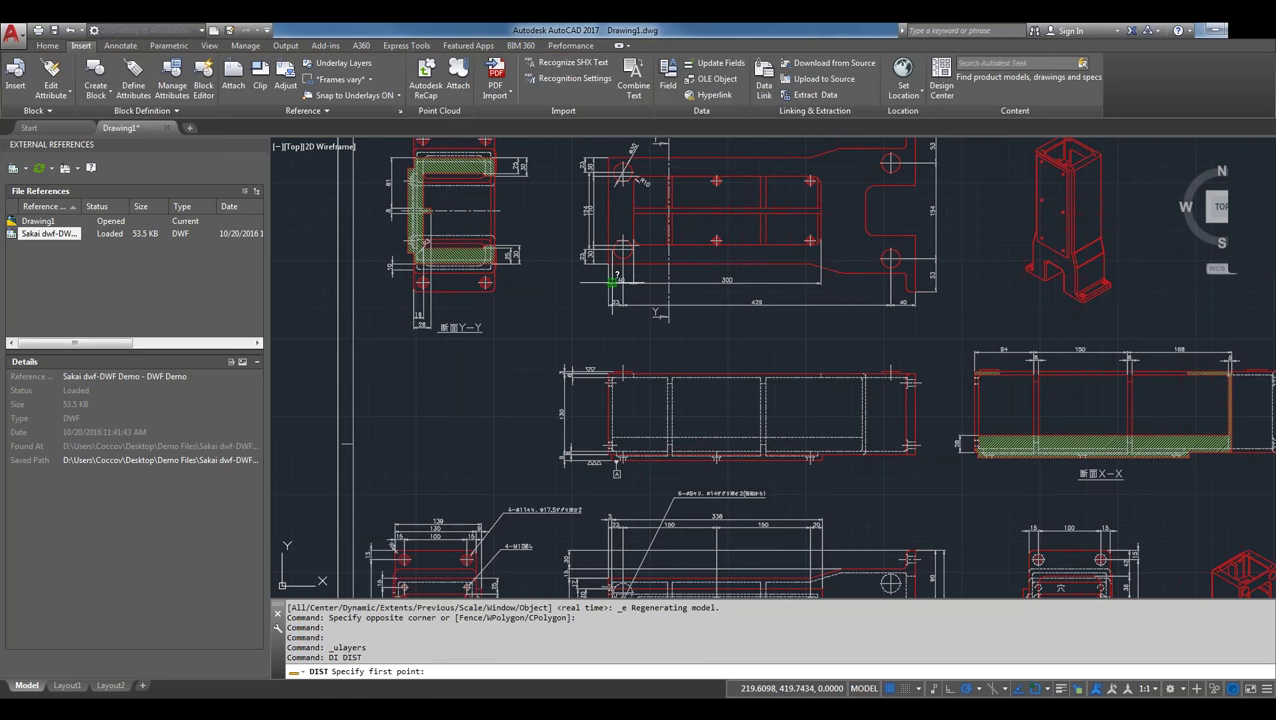
pyautogui.scroll(4, 610, 287)
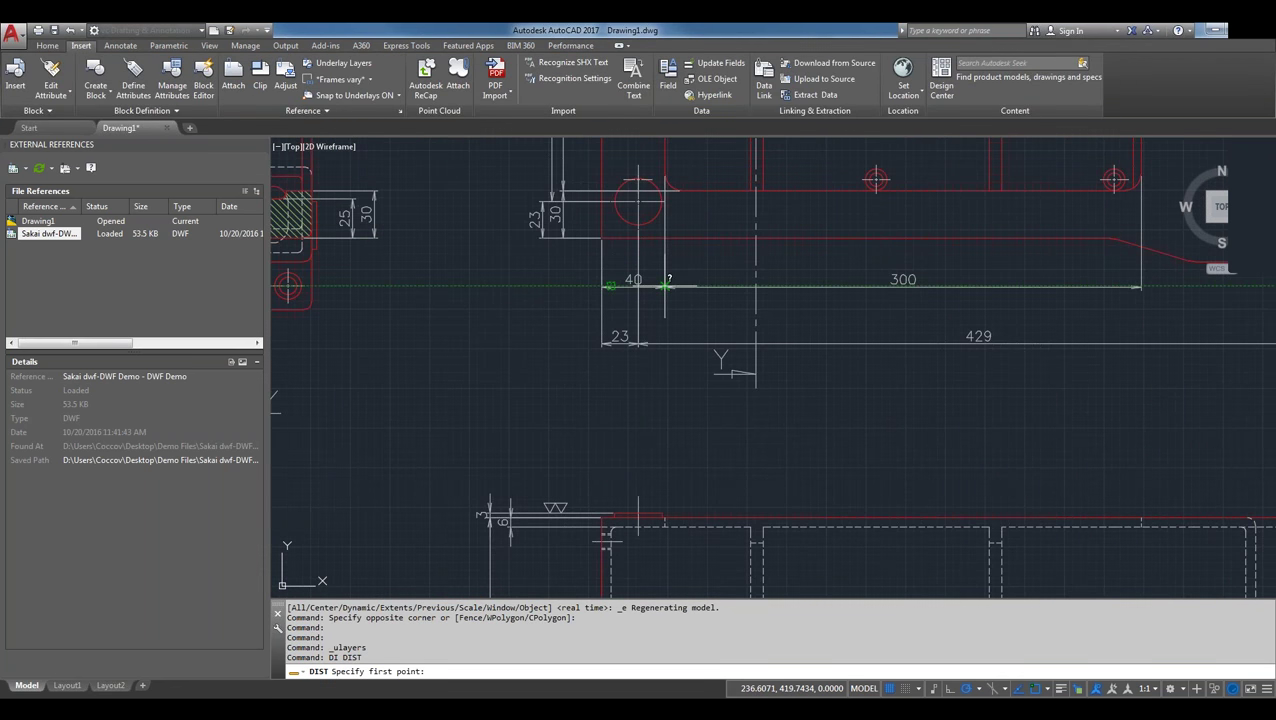
pyautogui.click(665, 287)
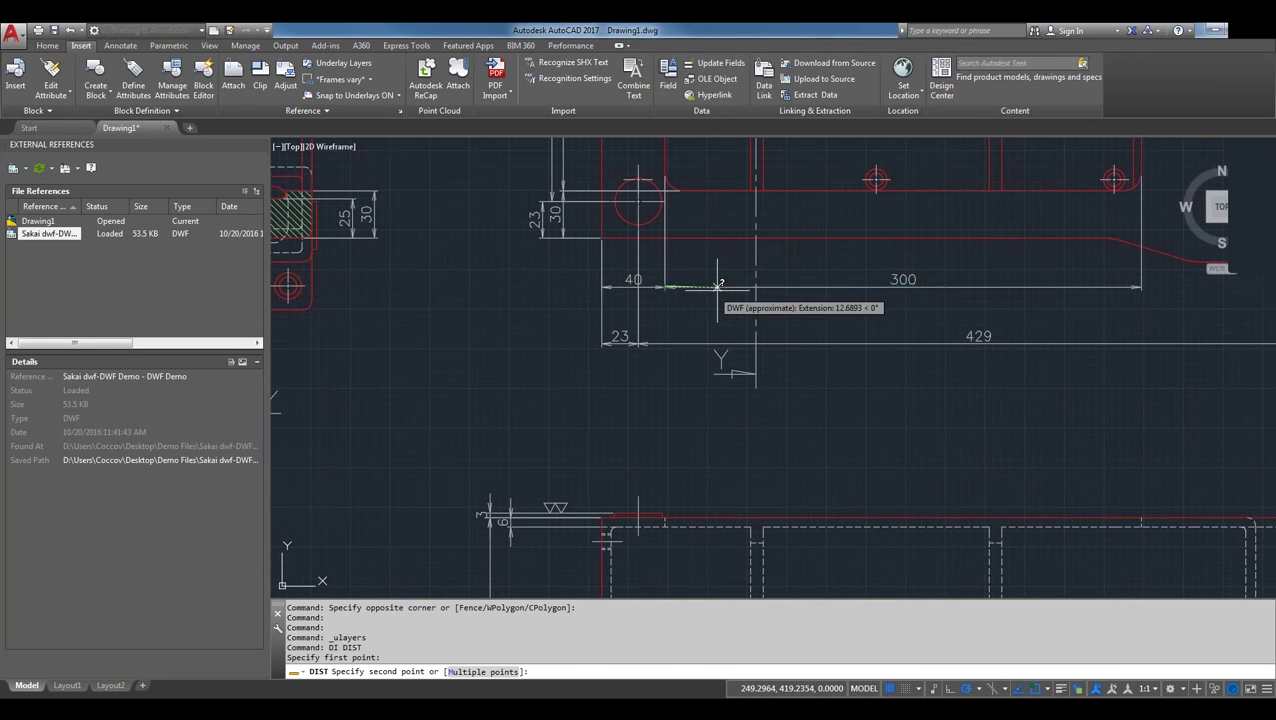
pyautogui.click(1140, 287)
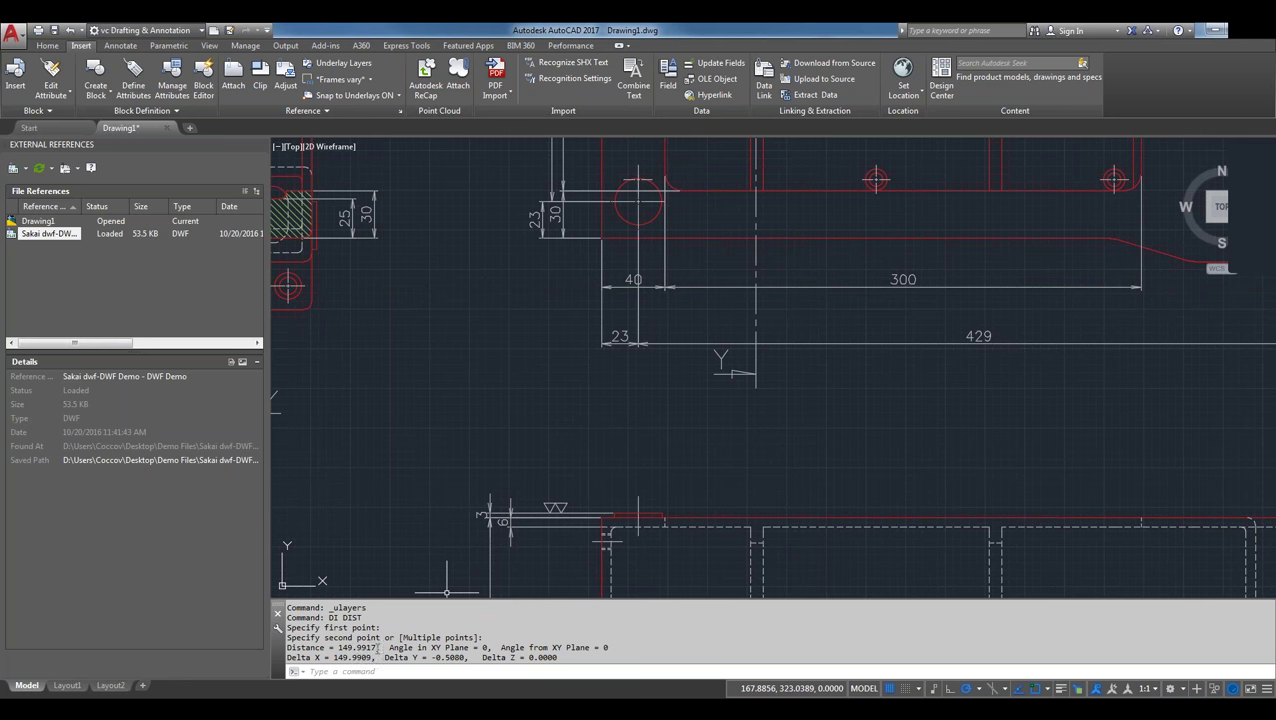
pyautogui.moveTo(376, 647); pyautogui.dragTo(349, 637)
pyautogui.doubleClick(341, 647)
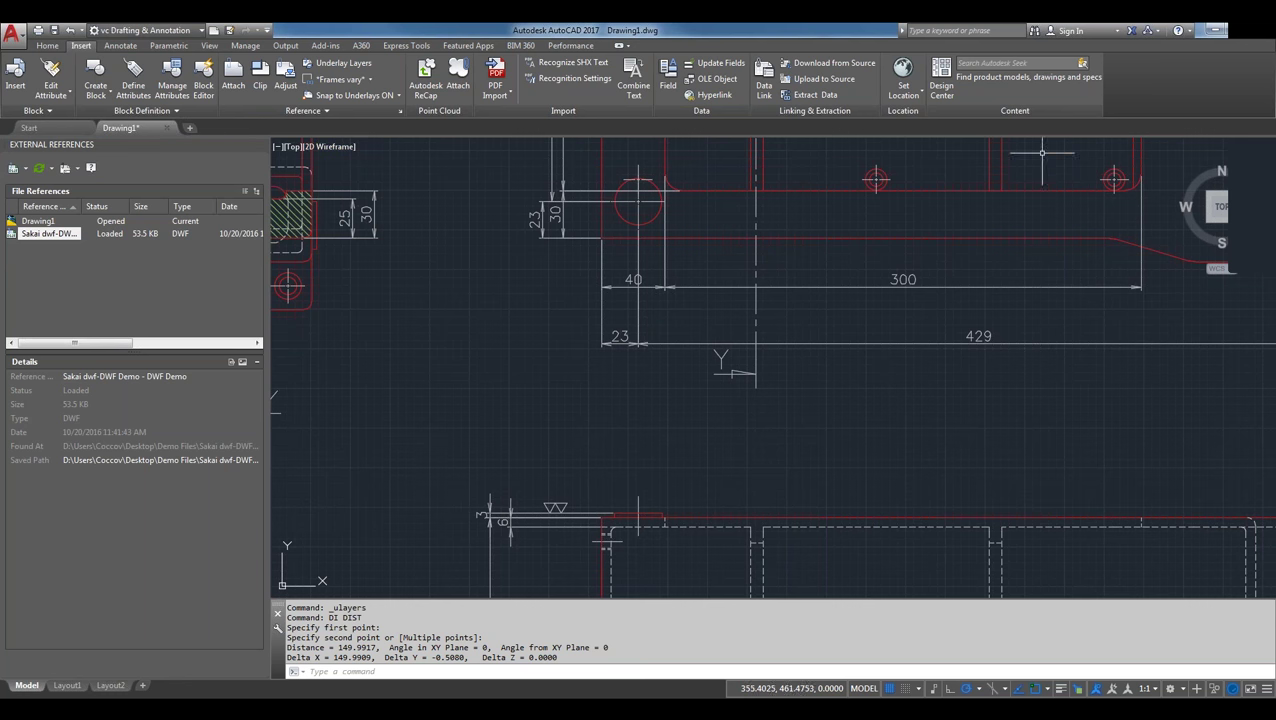
# - Set the DWF underlay to display in monochrome, hide it and show it again
pyautogui.click(883, 344)
pyautogui.scroll(-2, 724, 340)
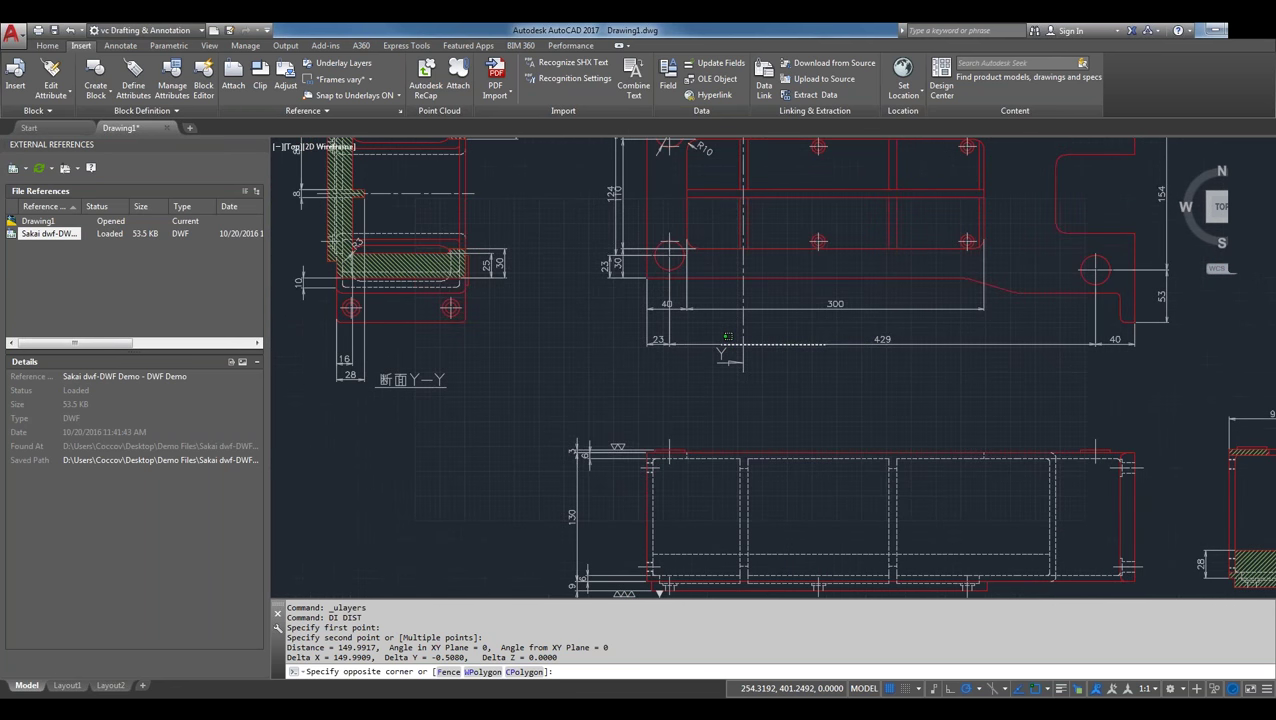
pyautogui.scroll(-3, 727, 337)
pyautogui.click(404, 305)
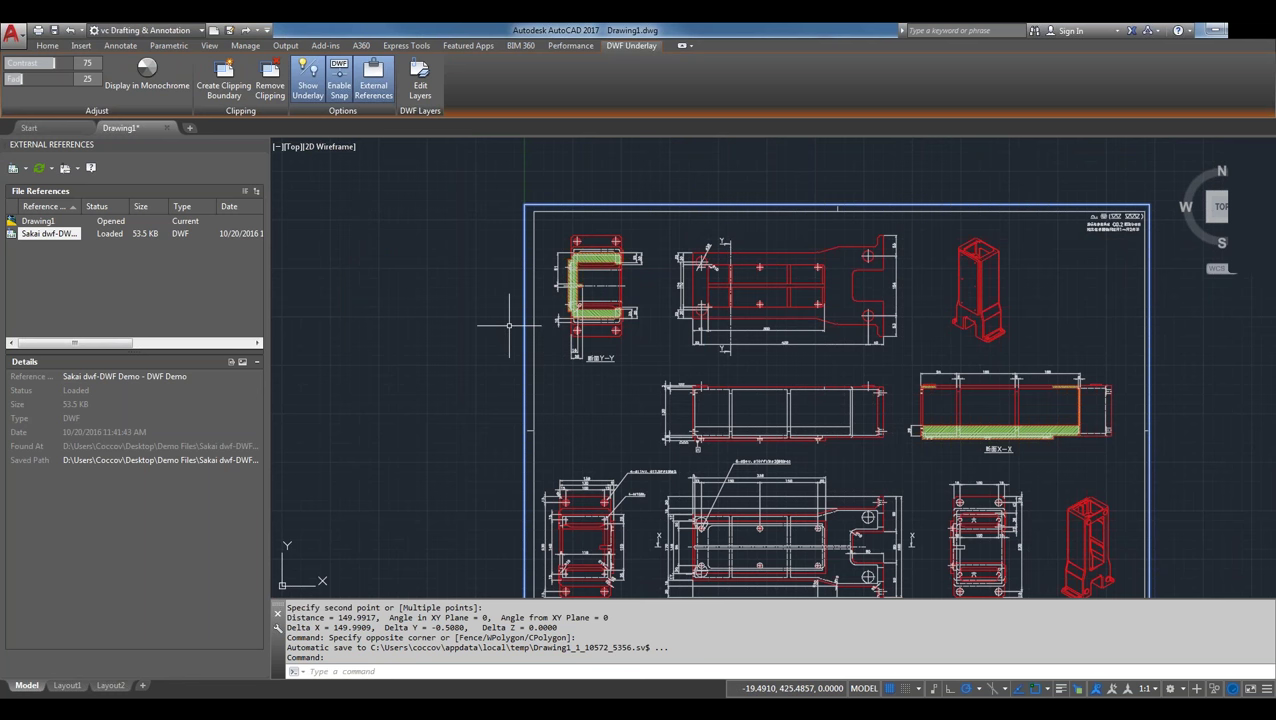
pyautogui.click(140, 75)
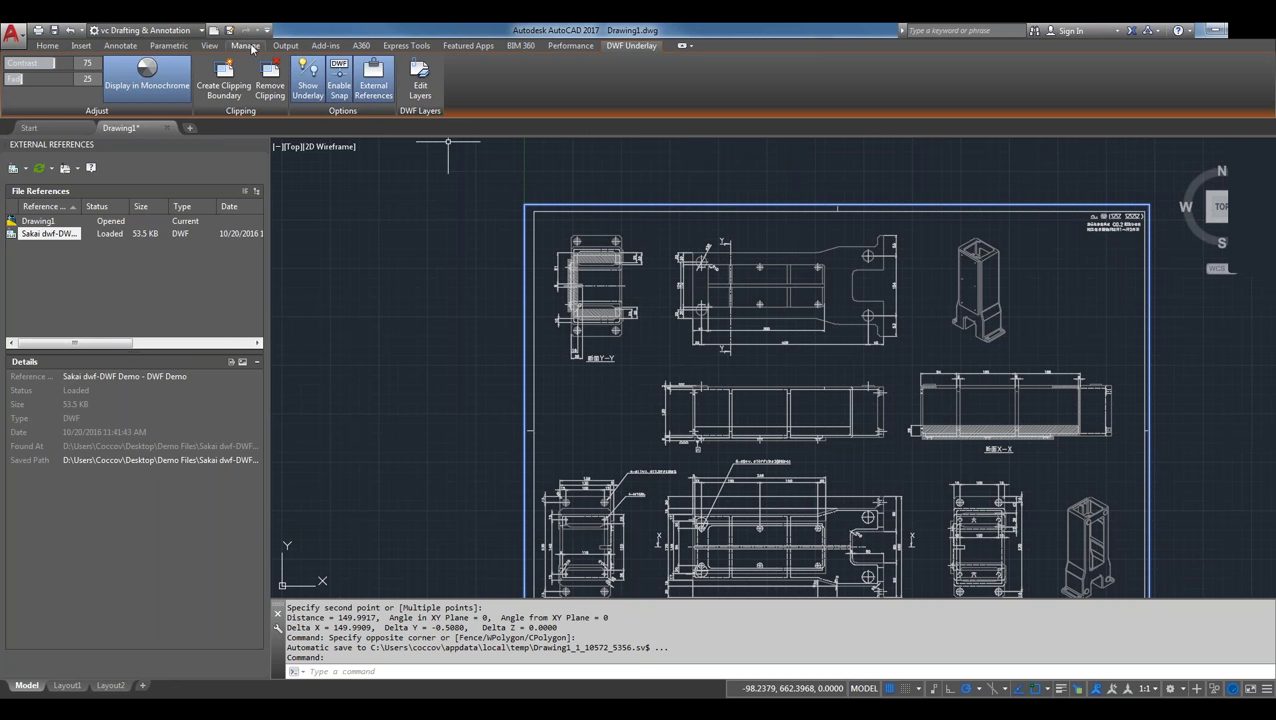
pyautogui.click(309, 74)
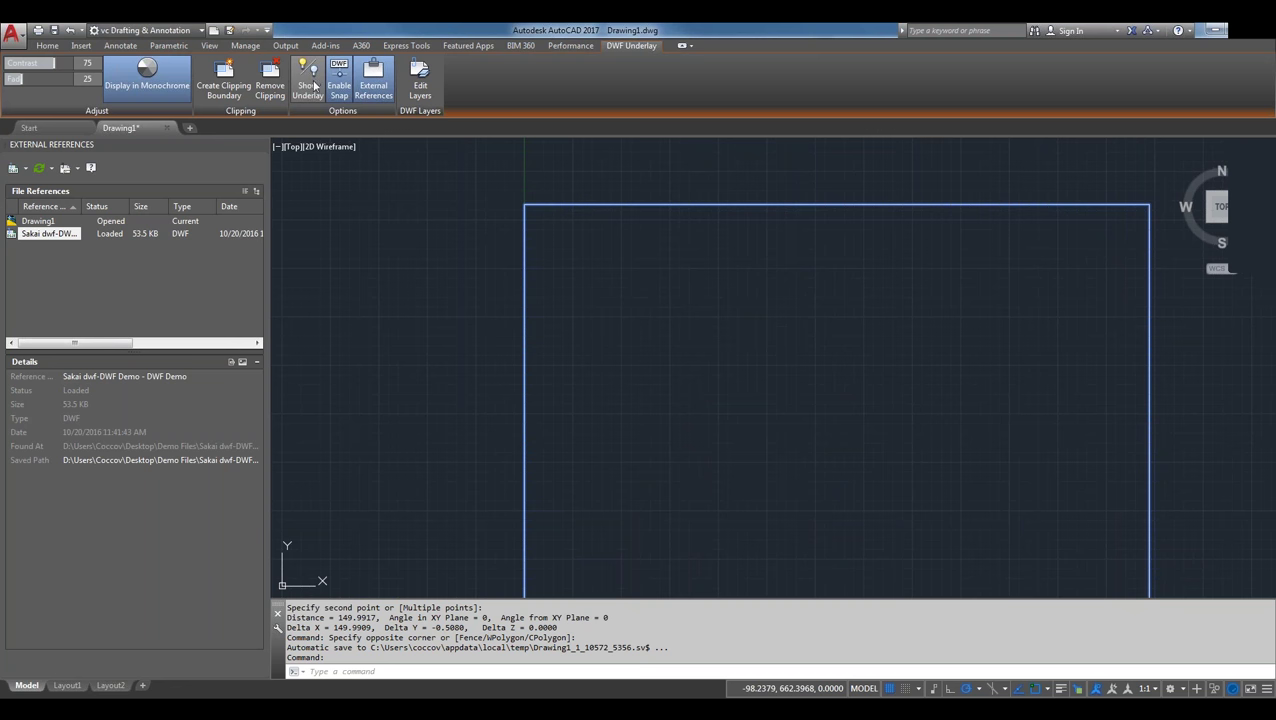
pyautogui.click(312, 86)
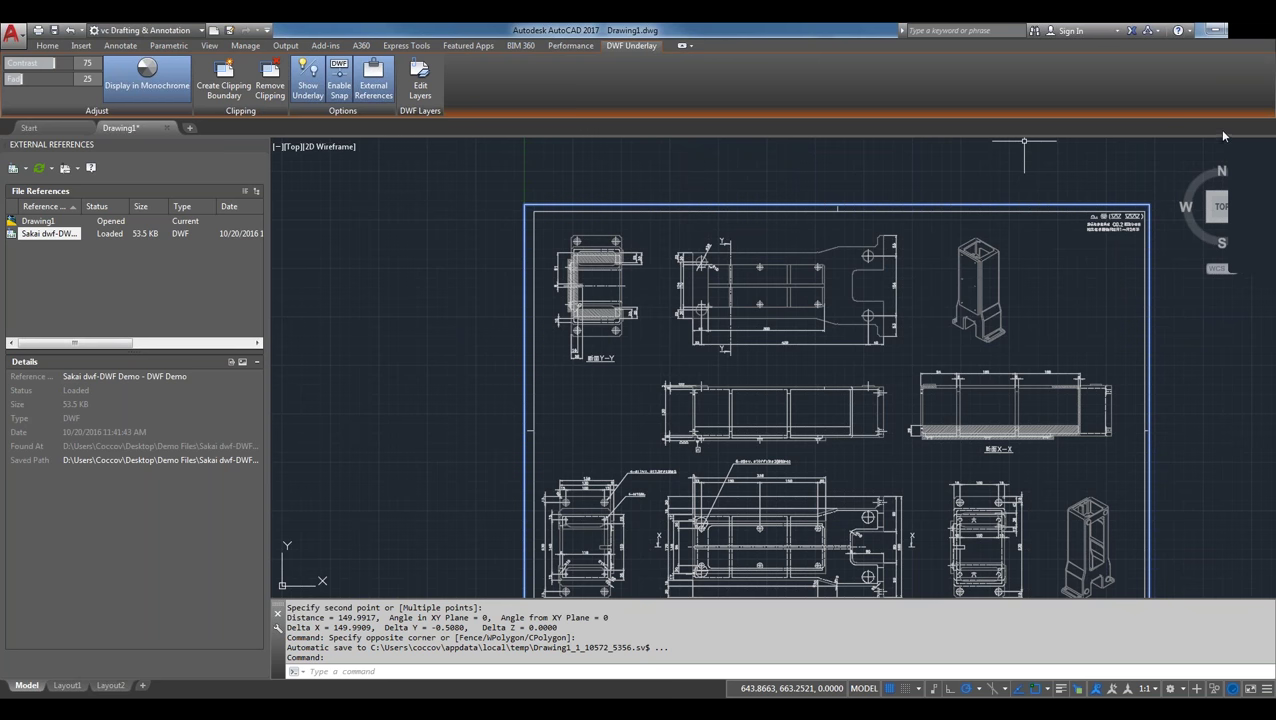
# - Close Drawing1 without saving the changes
pyautogui.doubleClick(733, 33)
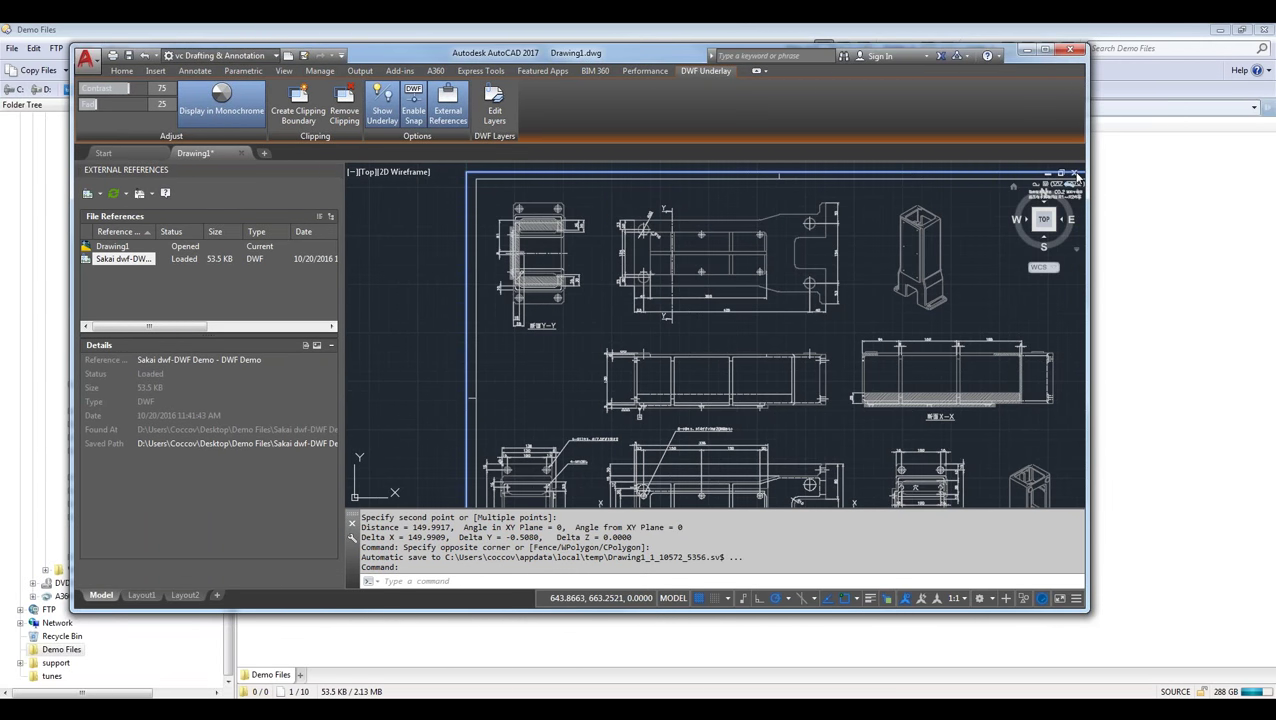
pyautogui.click(1074, 174)
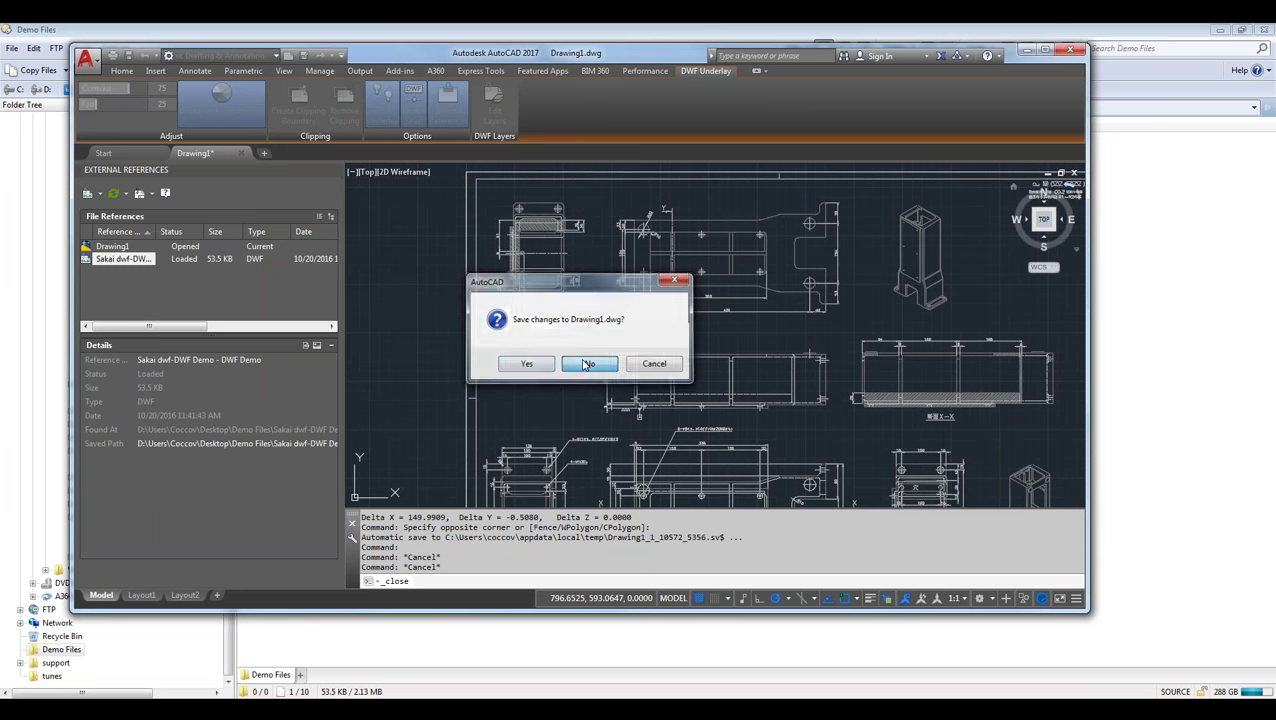
pyautogui.click(587, 364)
# - Switch back from the file manager to a maximized AutoCAD and start a new drawing
pyautogui.click(586, 38)
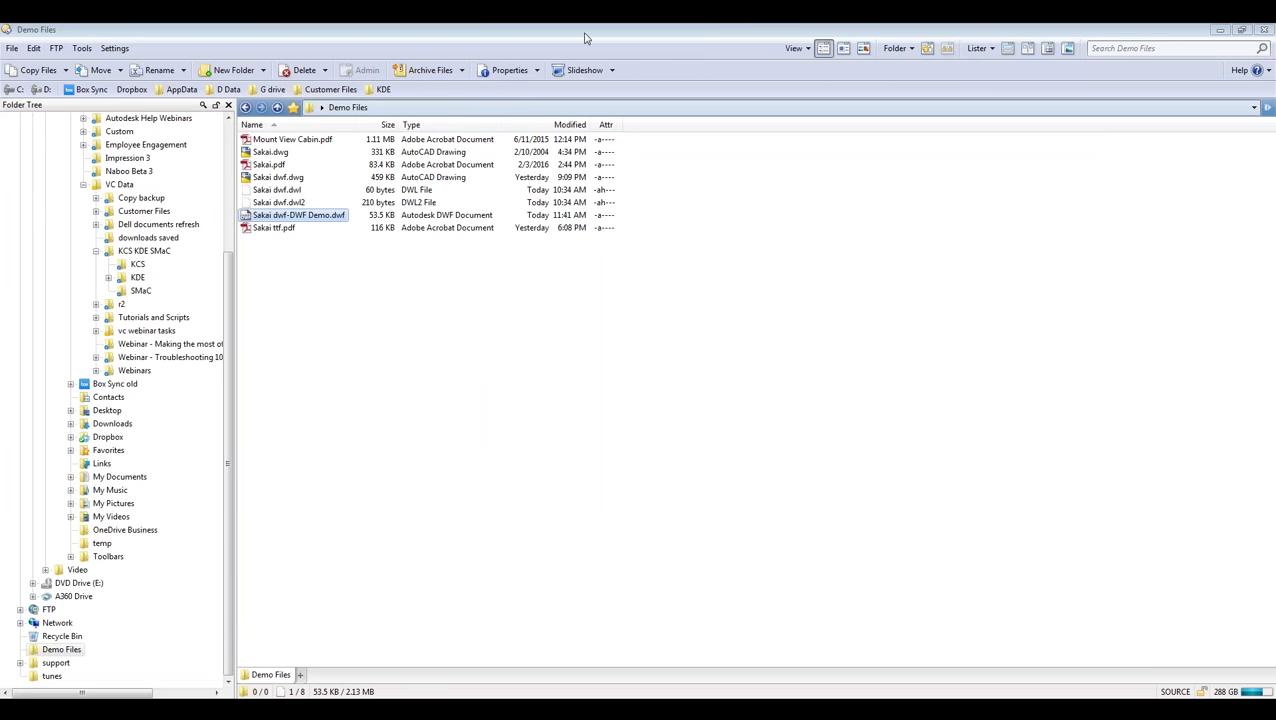
pyautogui.click(1213, 31)
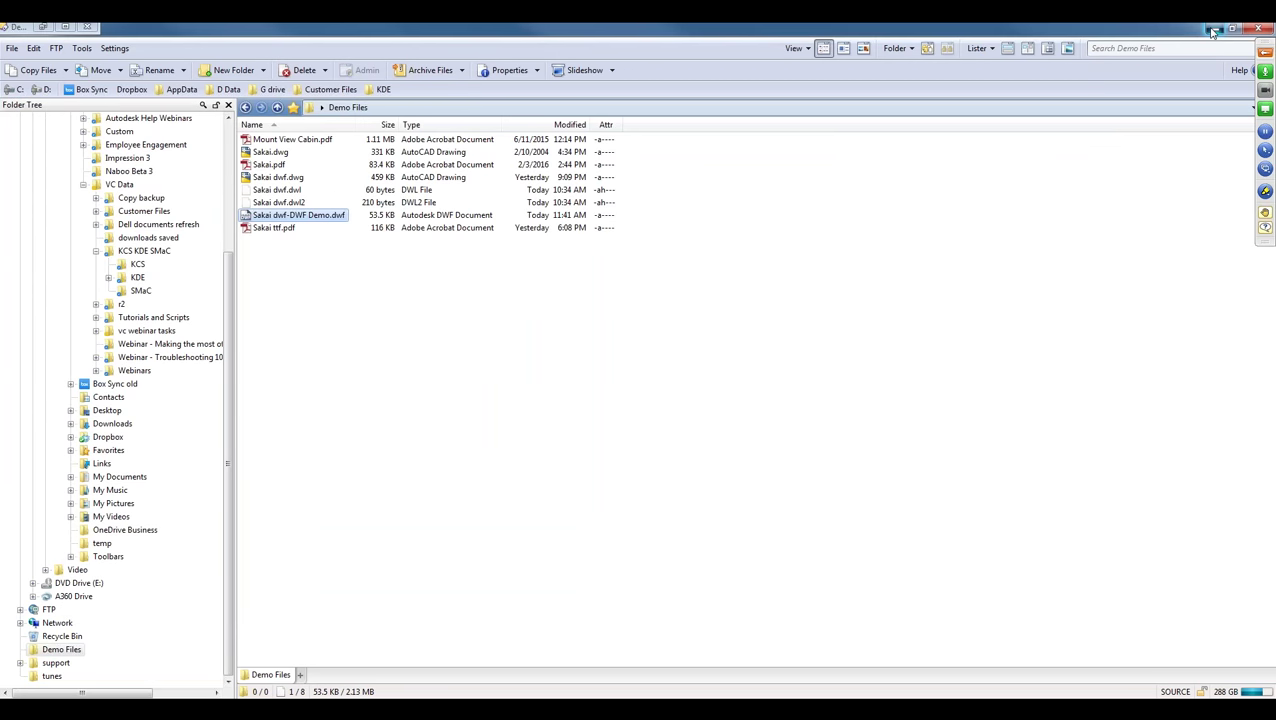
pyautogui.doubleClick(652, 56)
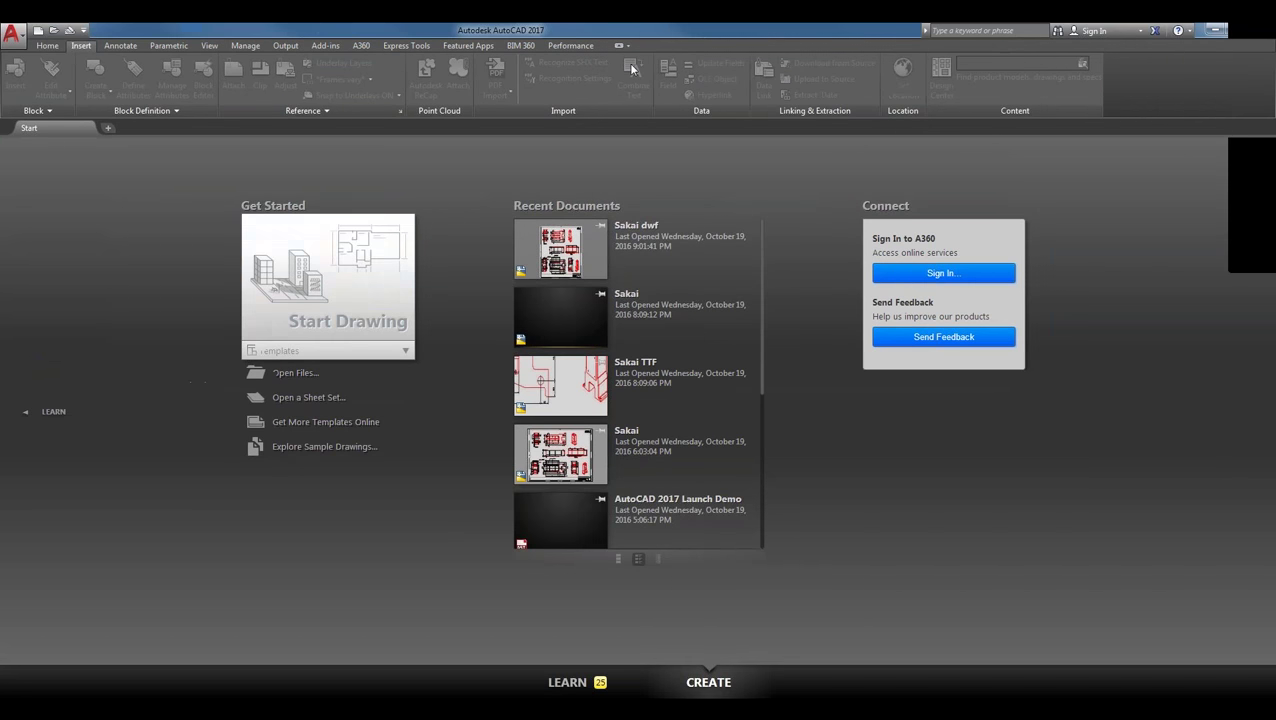
pyautogui.click(354, 285)
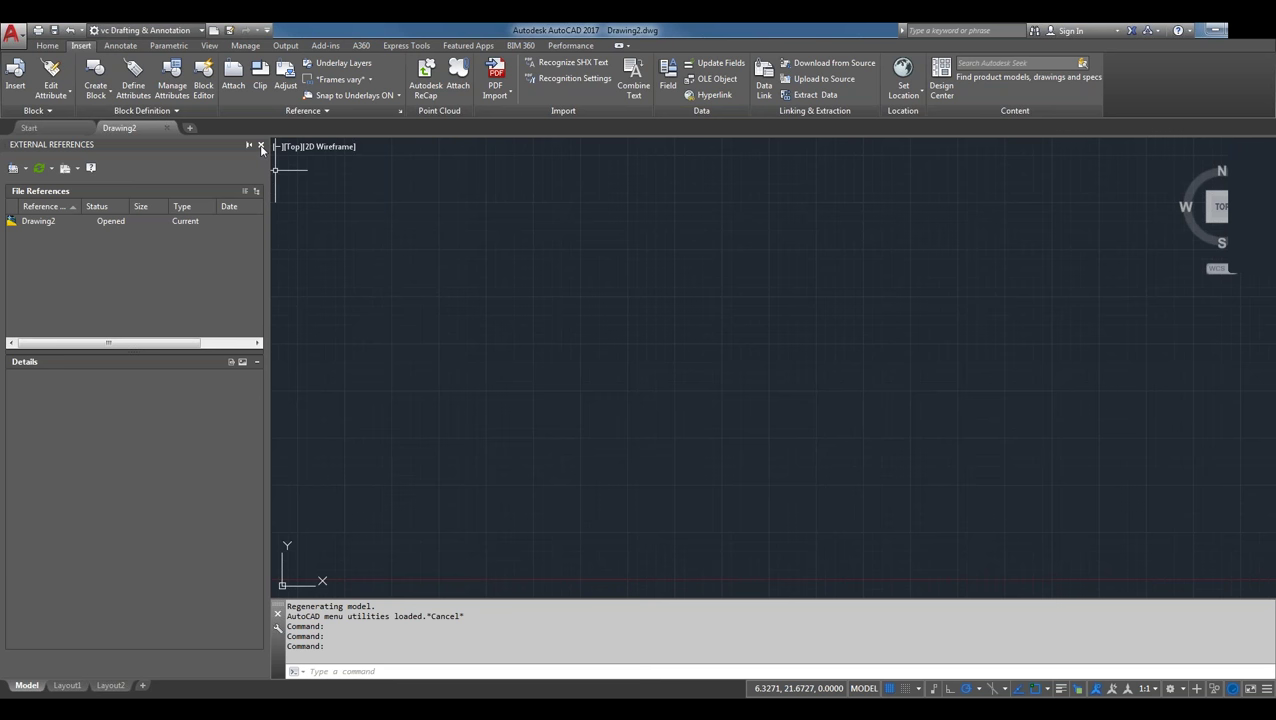
# - Attach page 1 of Sakai.pdf from Demo Files as a PDF underlay at 0,0,0 with scale 1.0000 and rotation 0
pyautogui.click(27, 169)
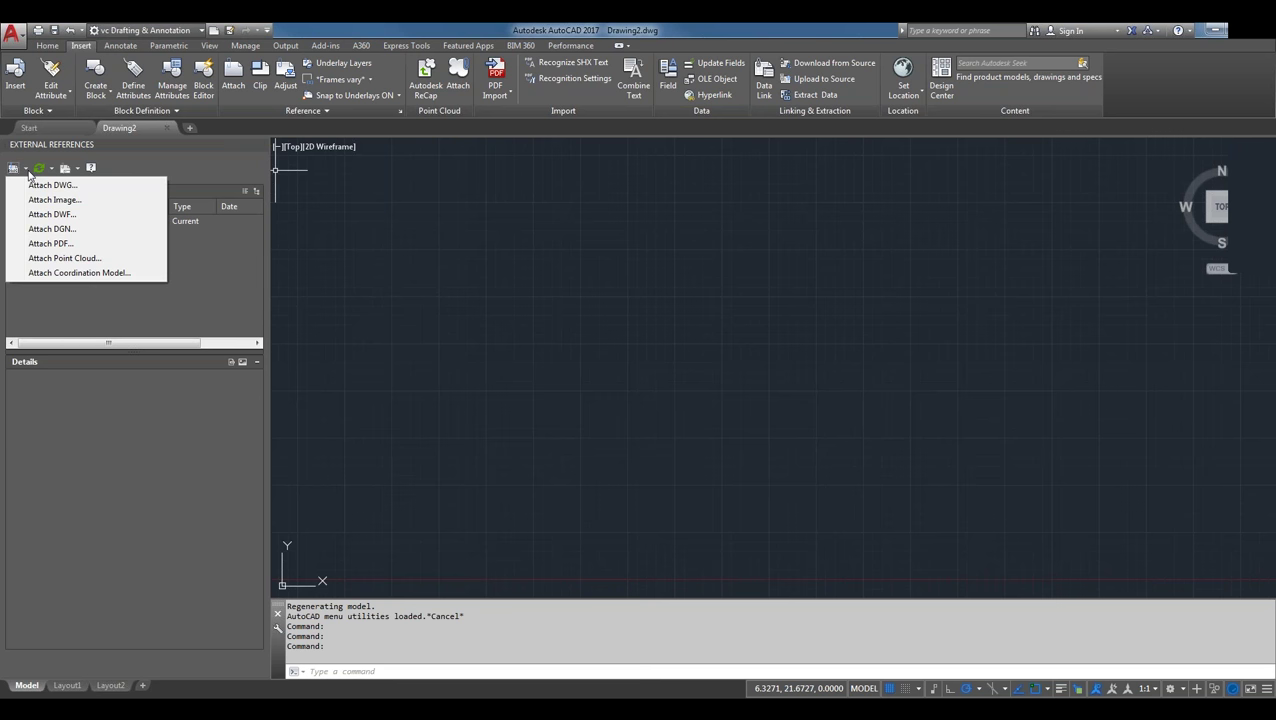
pyautogui.click(50, 243)
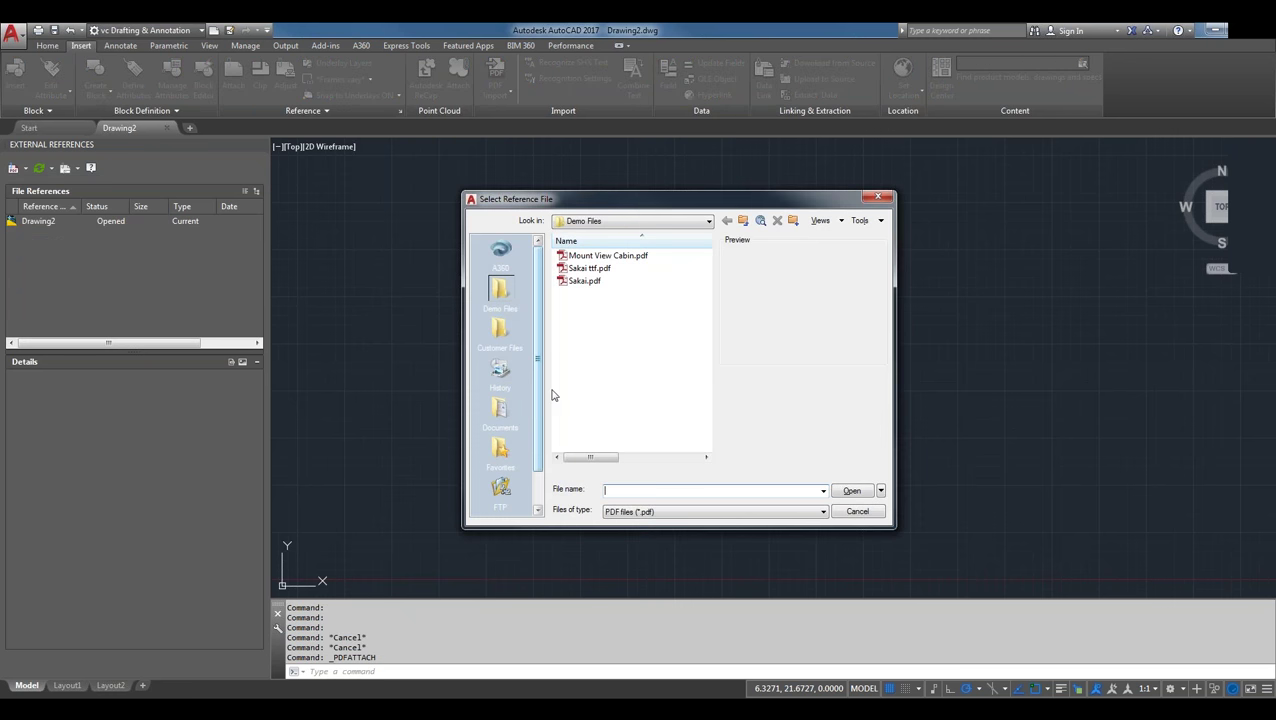
pyautogui.click(590, 289)
pyautogui.rightClick(590, 289)
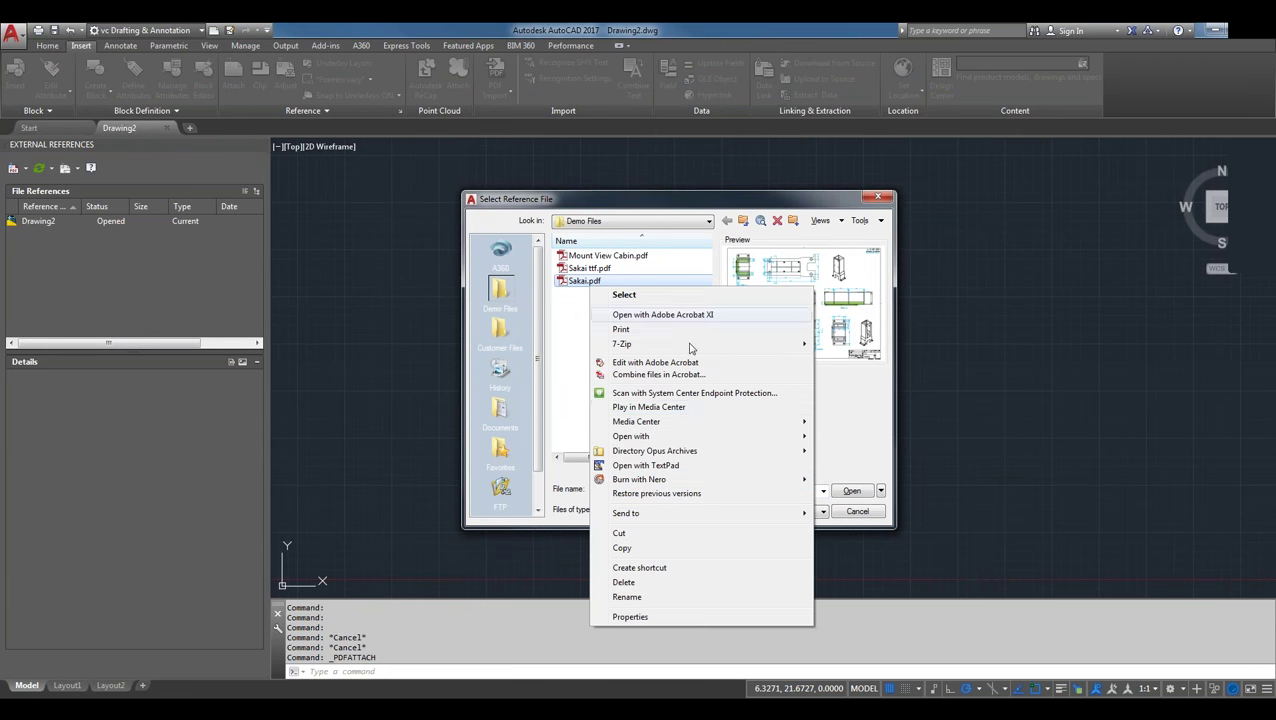
pyautogui.click(855, 456)
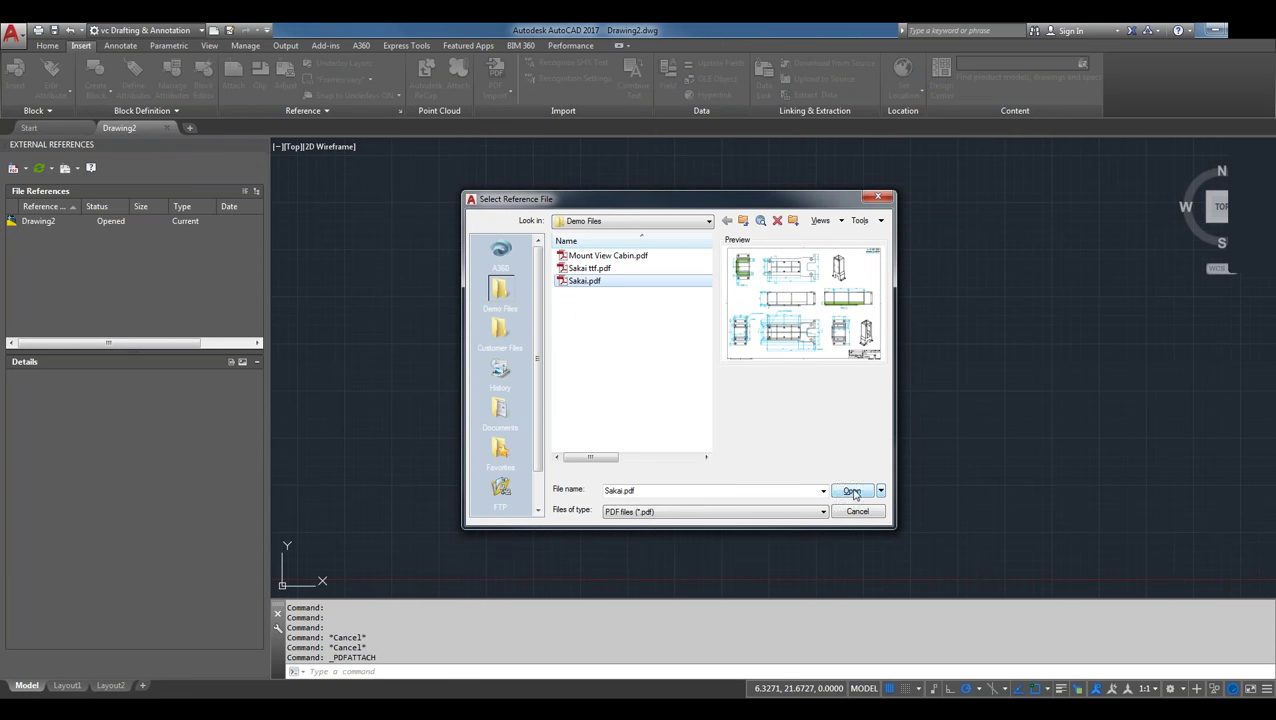
pyautogui.click(853, 493)
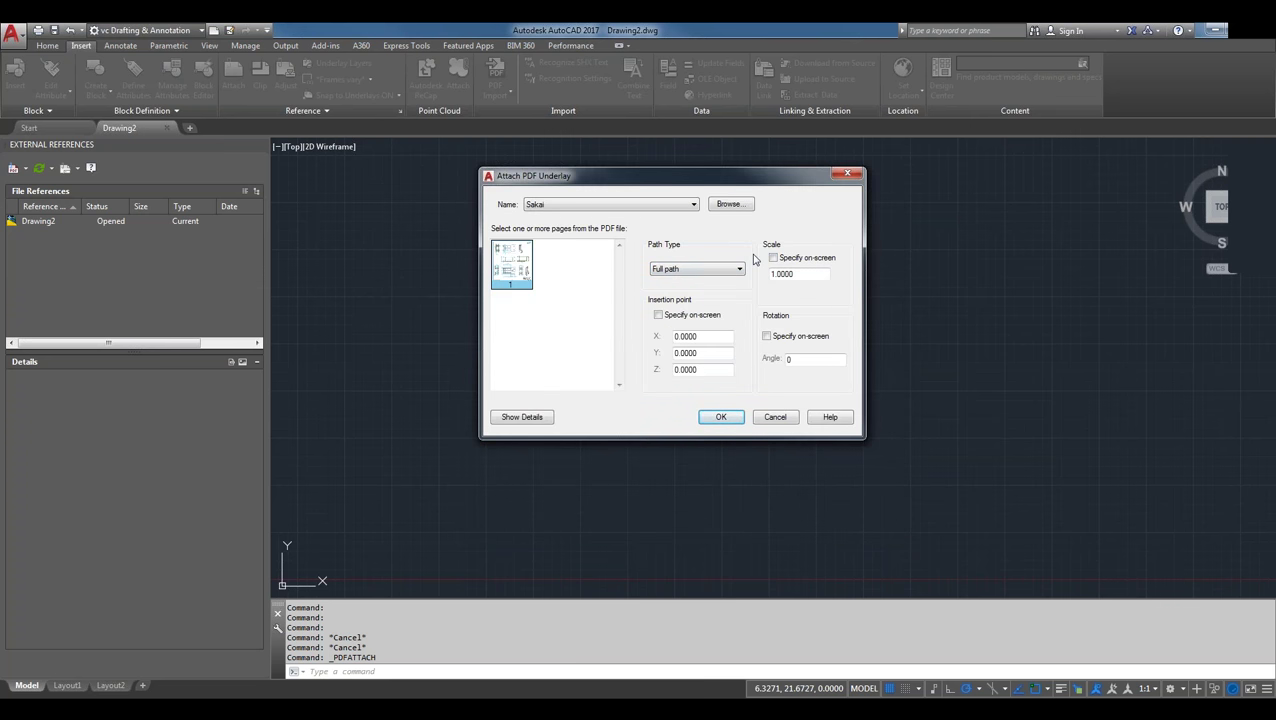
pyautogui.click(718, 417)
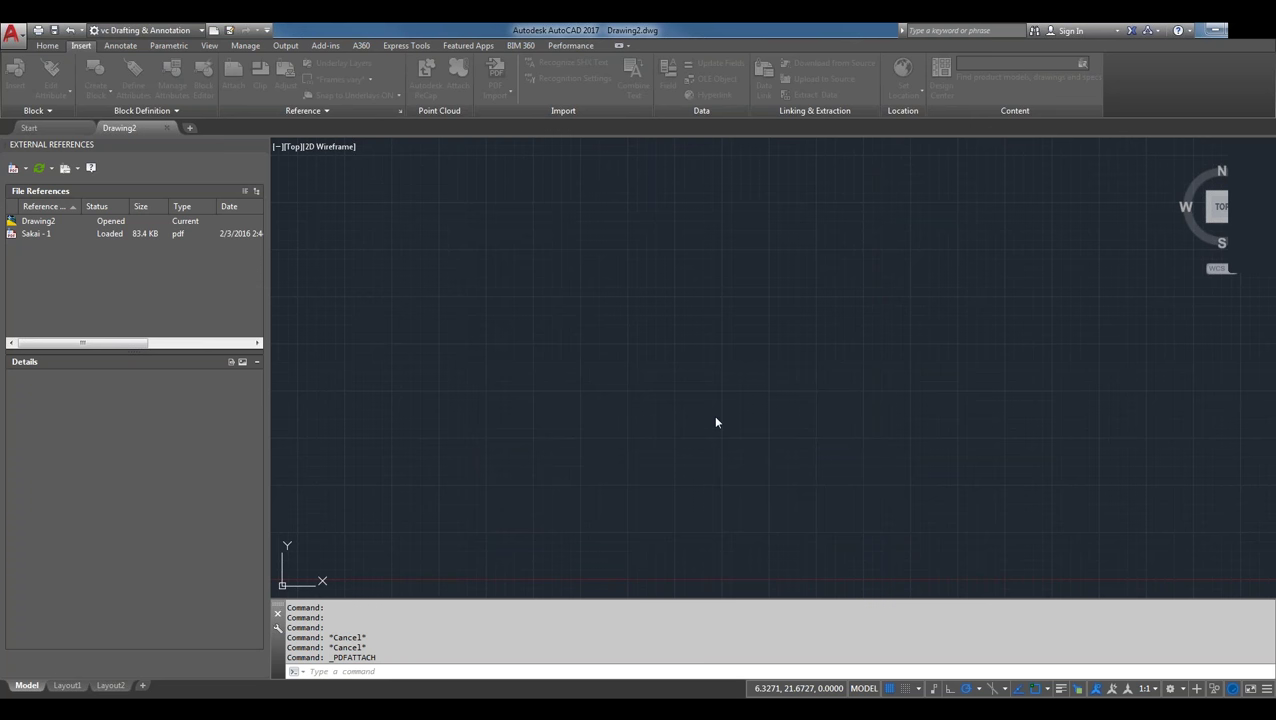
# - Zoom to the drawing extents and select the attached Sakai PDF underlay to view its editing options, then clear the selection
pyautogui.click(716, 422)
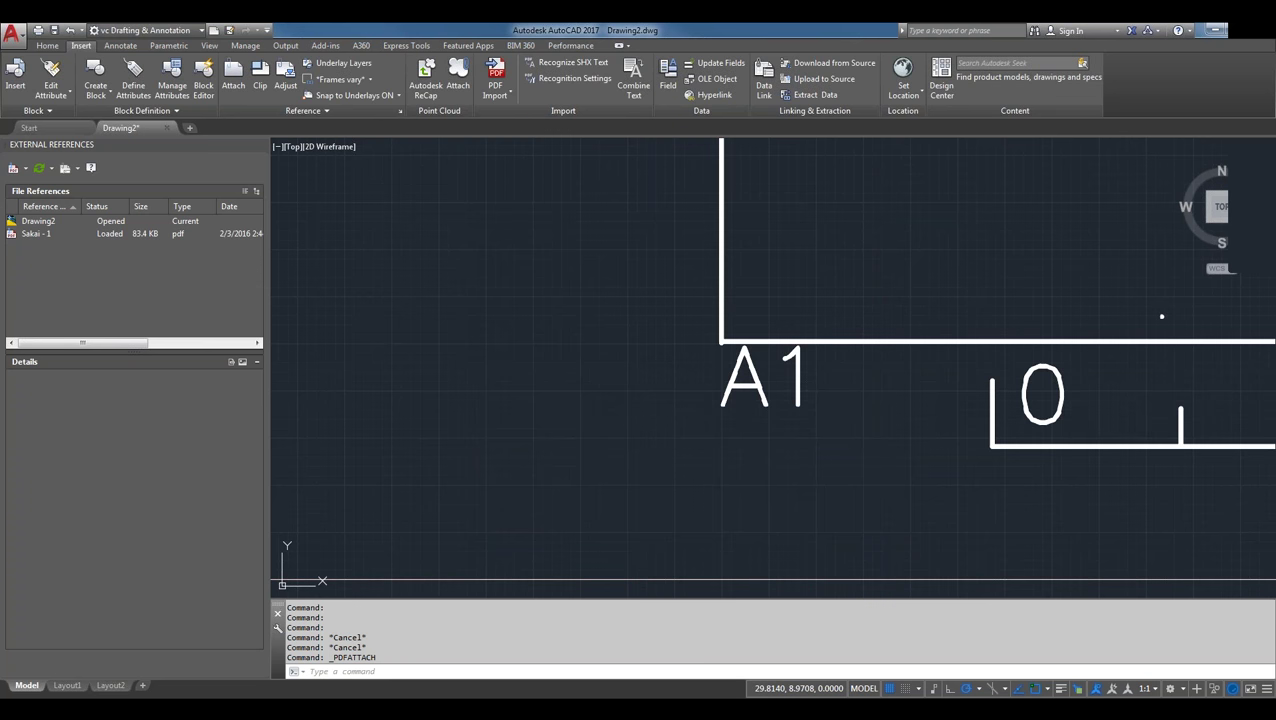
pyautogui.middleClick(1161, 317)
pyautogui.middleClick(1161, 317)
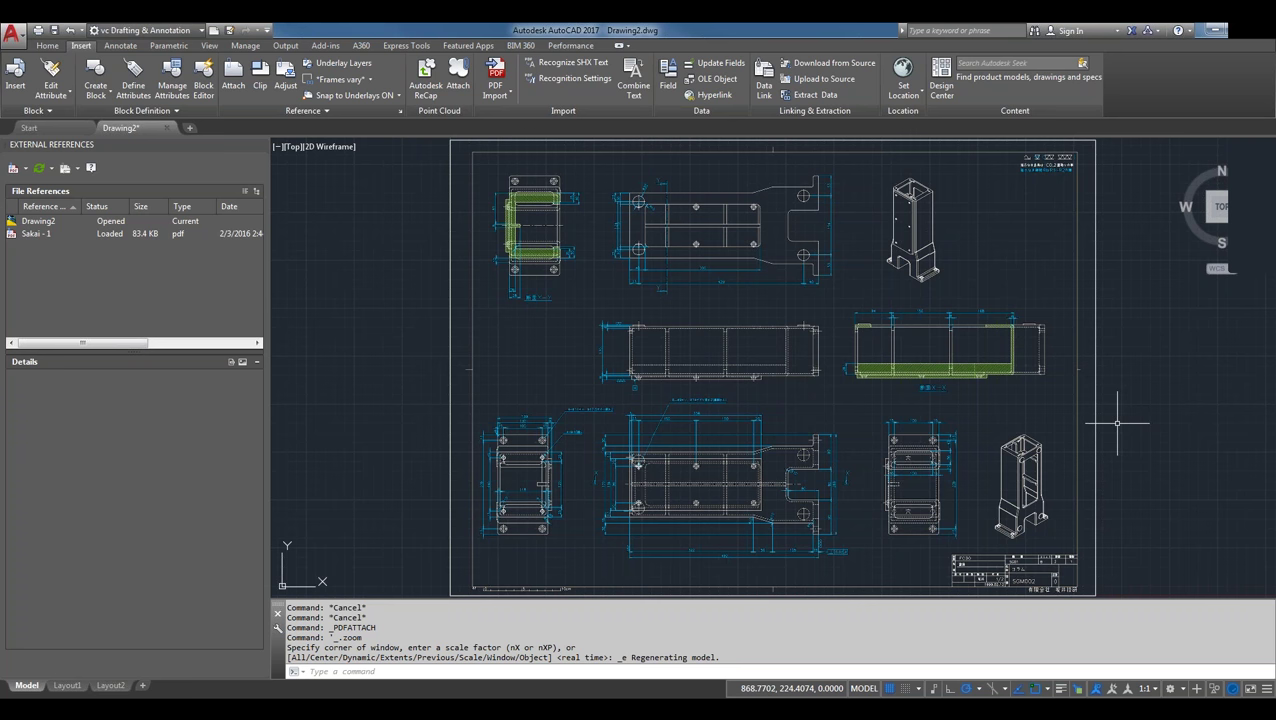
pyautogui.click(1117, 423)
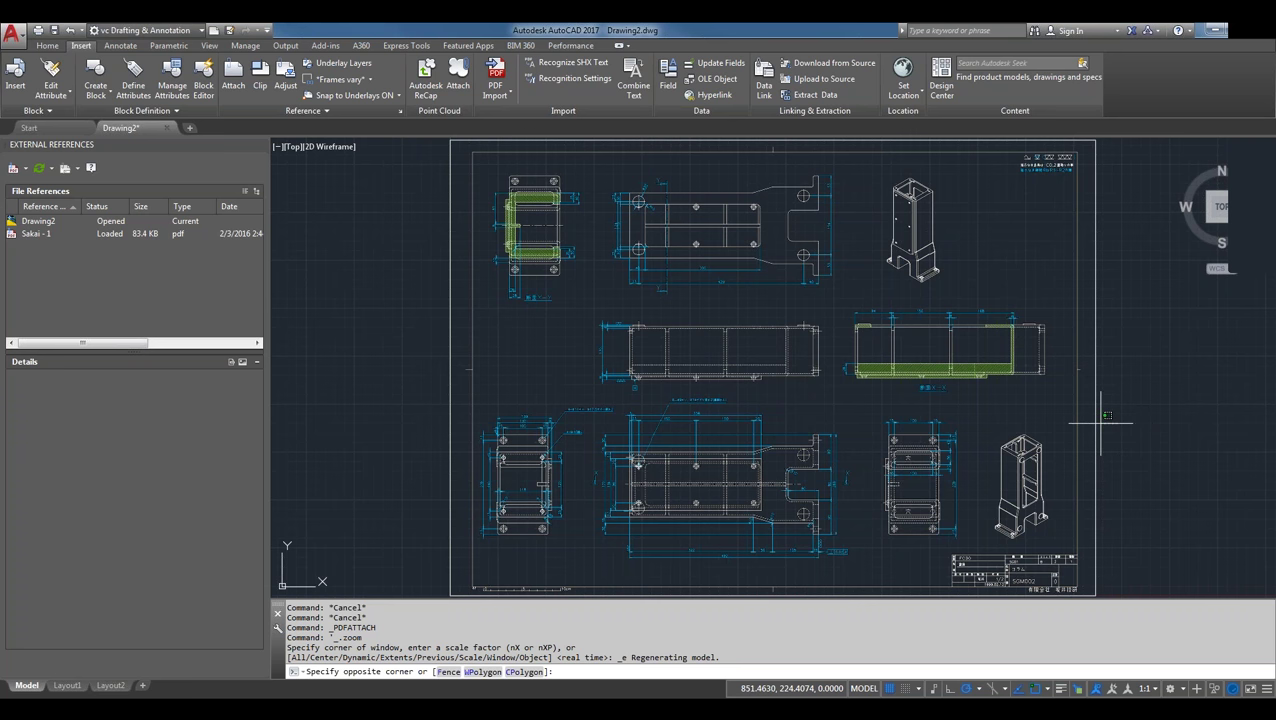
pyautogui.click(1075, 426)
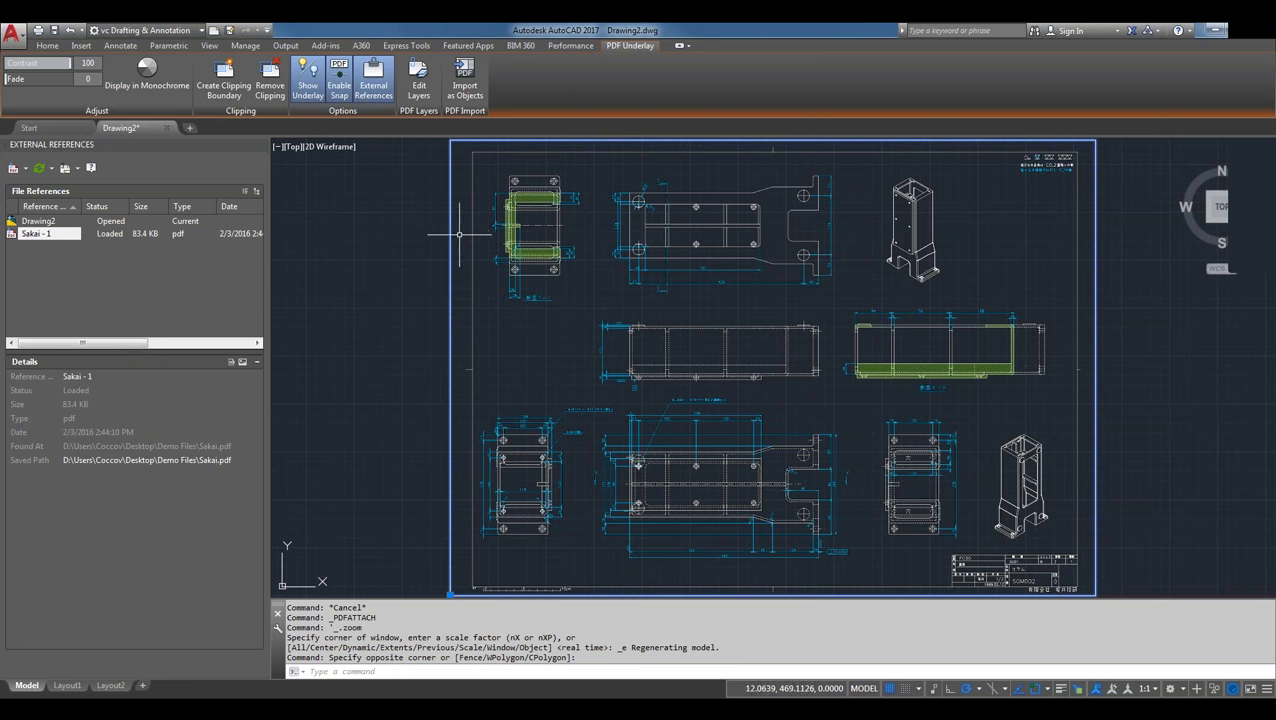
pyautogui.press('Escape')
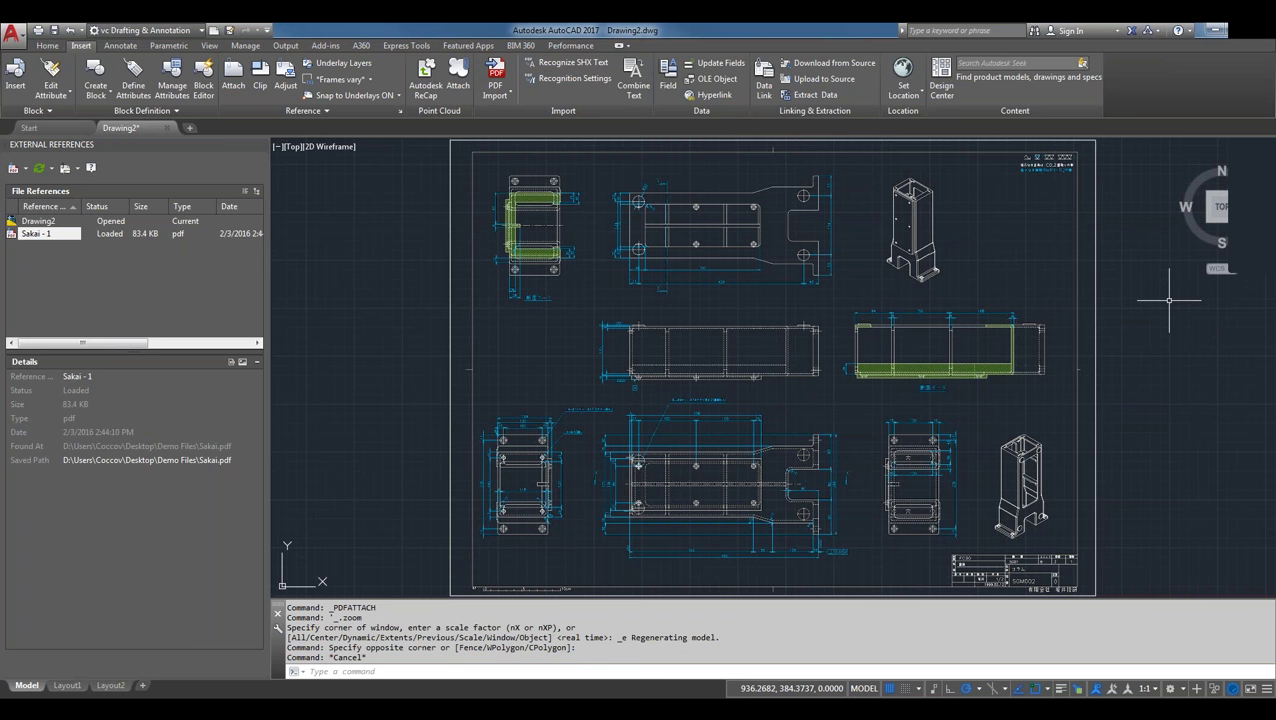
pyautogui.click(507, 96)
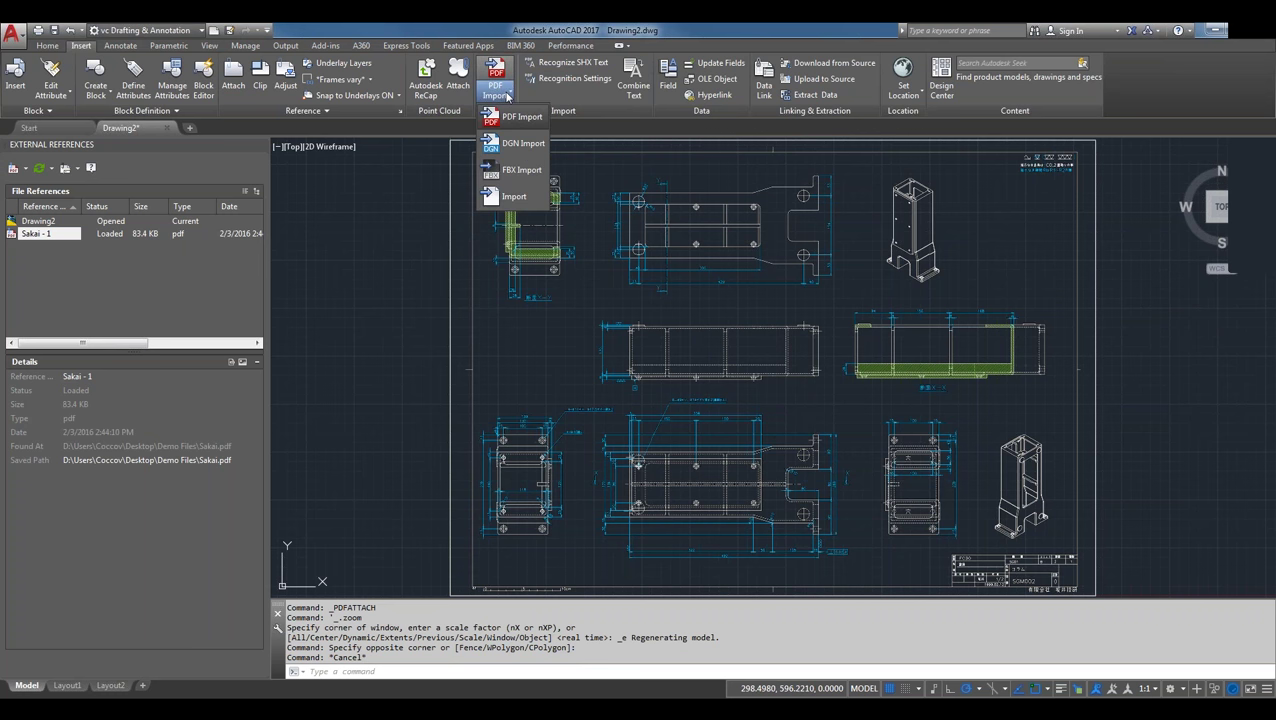
pyautogui.click(513, 118)
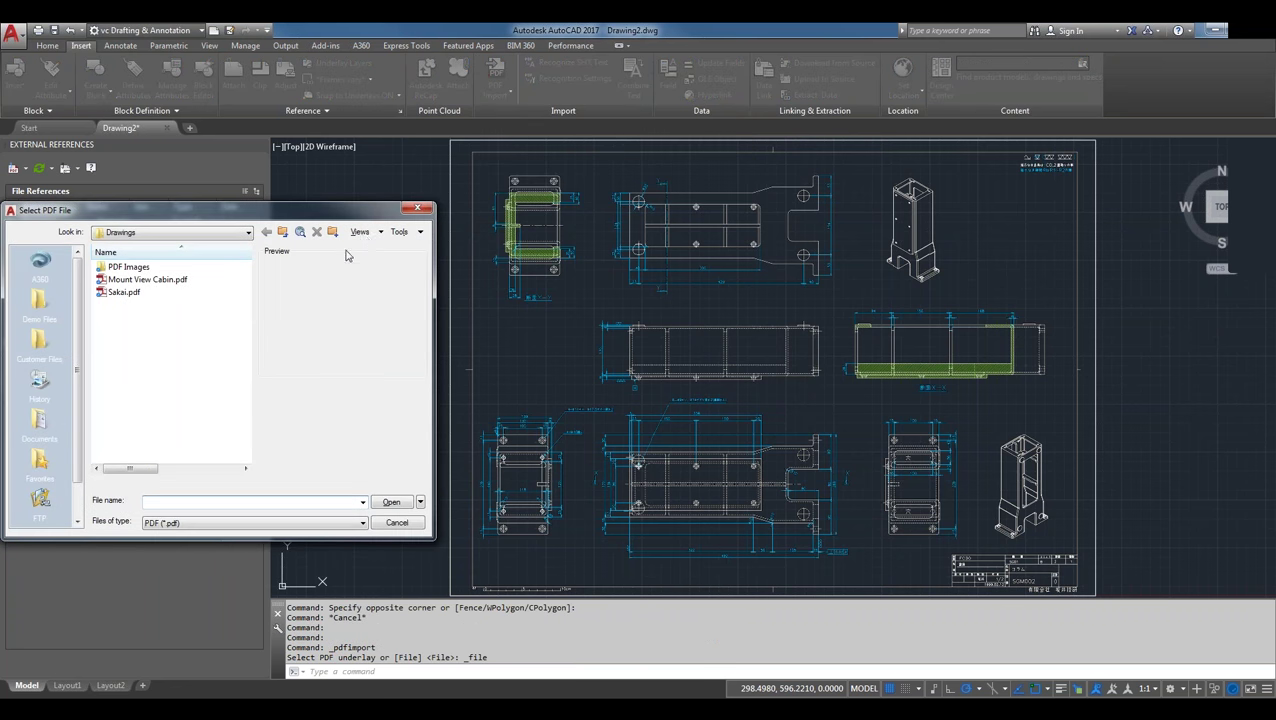
pyautogui.click(416, 210)
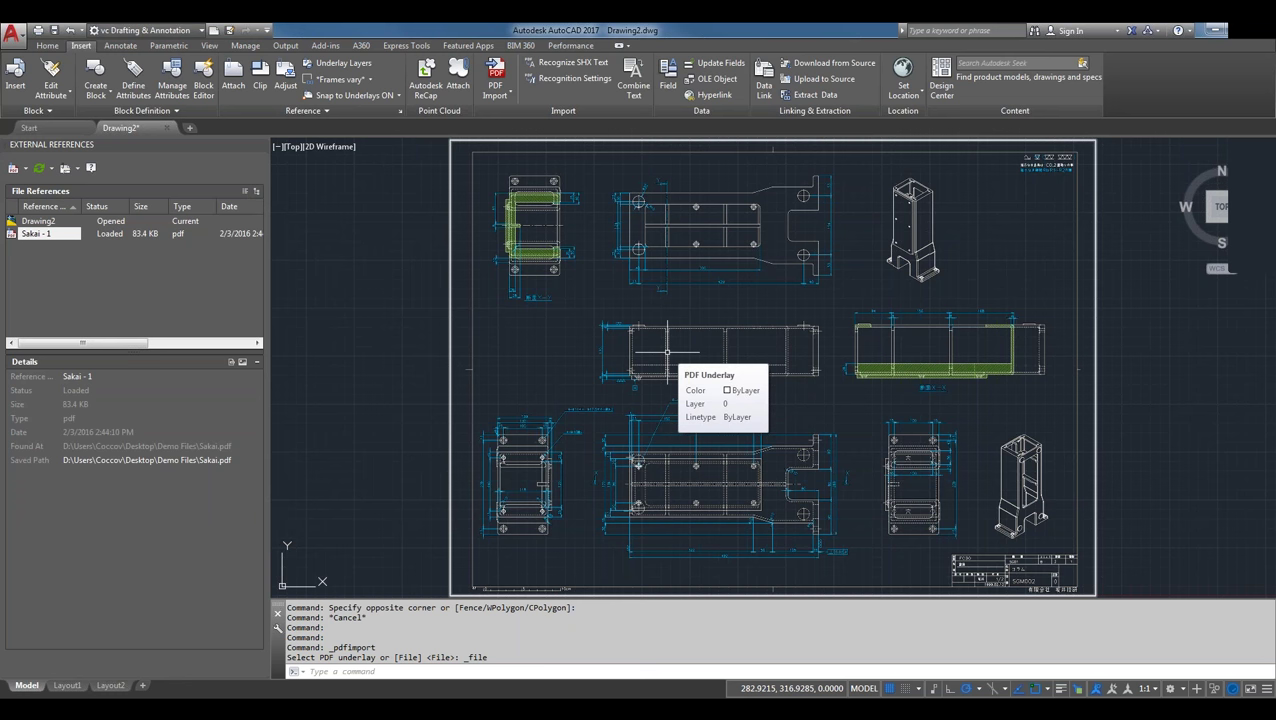
# - Convert the entire attached Sakai PDF underlay into drawing objects with PDFIMPORT, detaching the underlay
pyautogui.write('IM')
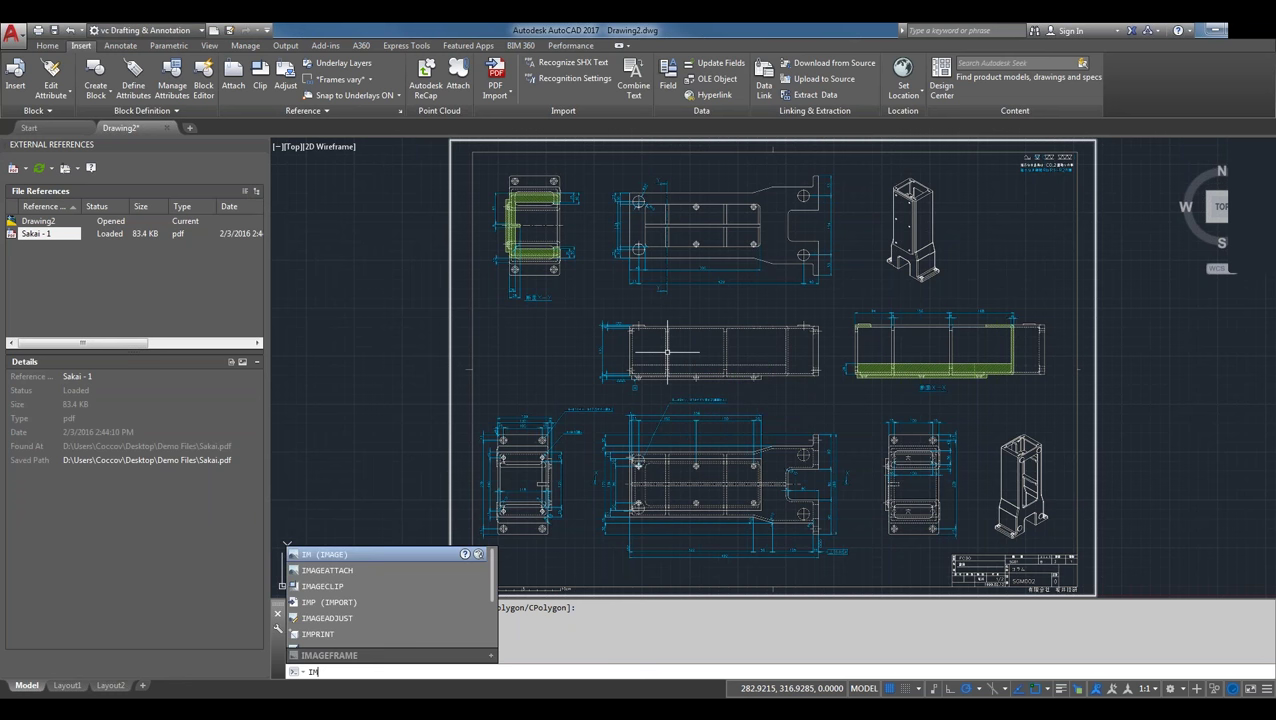
pyautogui.write('P')
pyautogui.press('Return')
pyautogui.write('pdf')
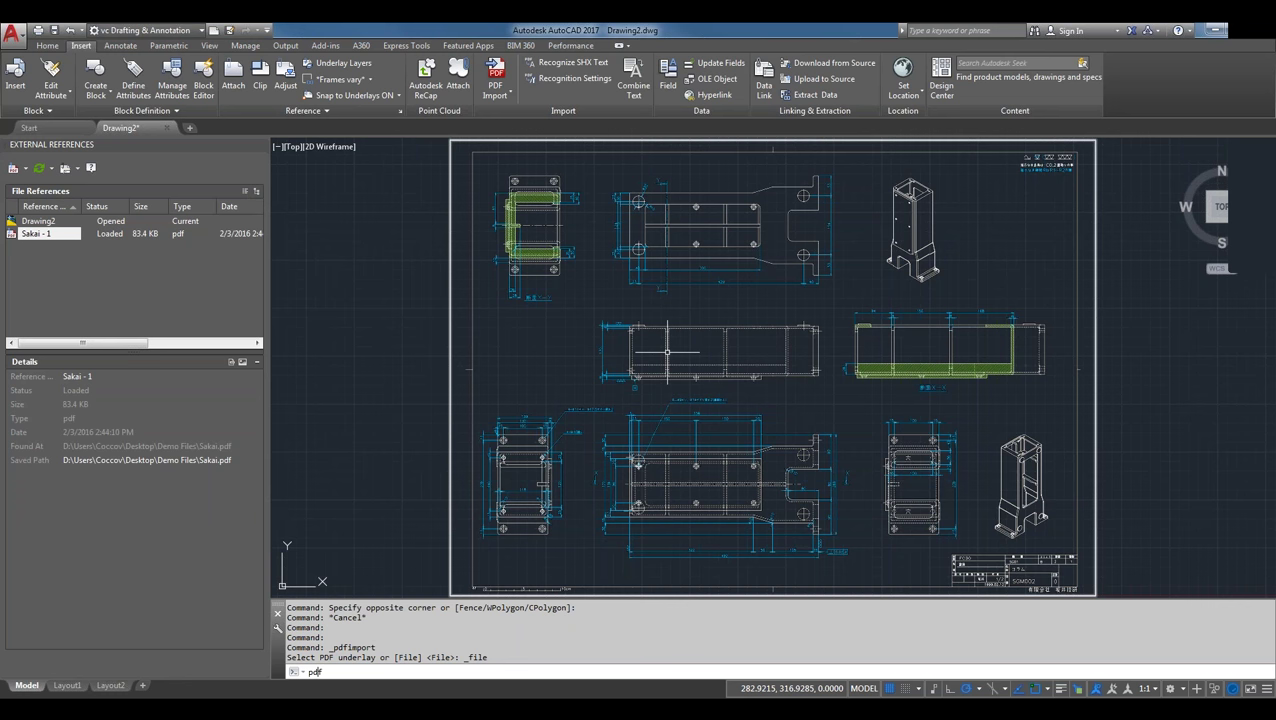
pyautogui.write('IMPor')
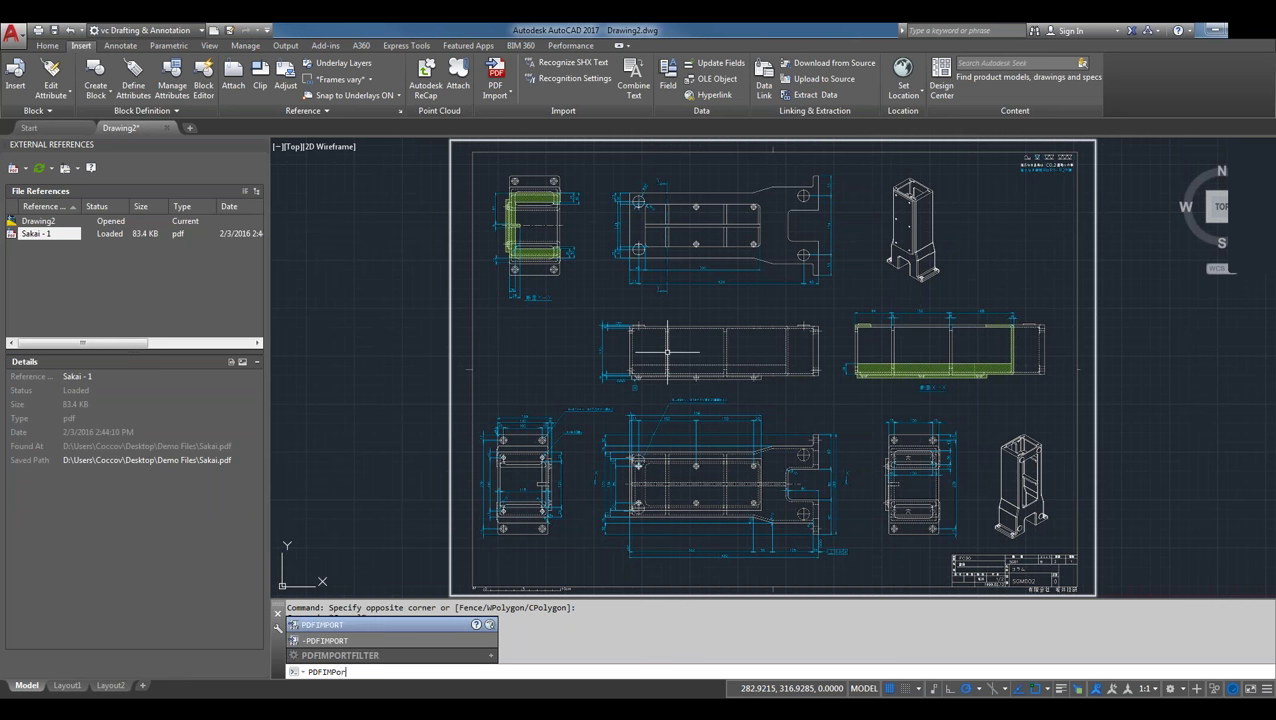
pyautogui.press('Return')
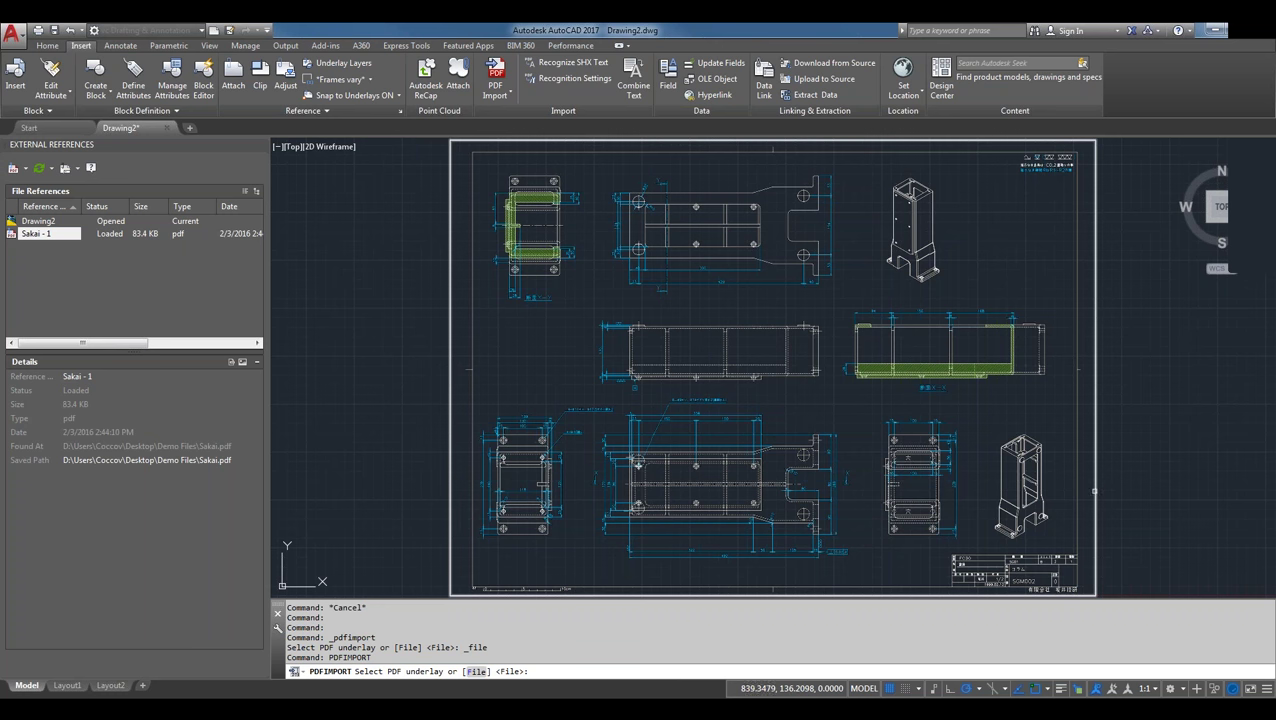
pyautogui.click(1096, 490)
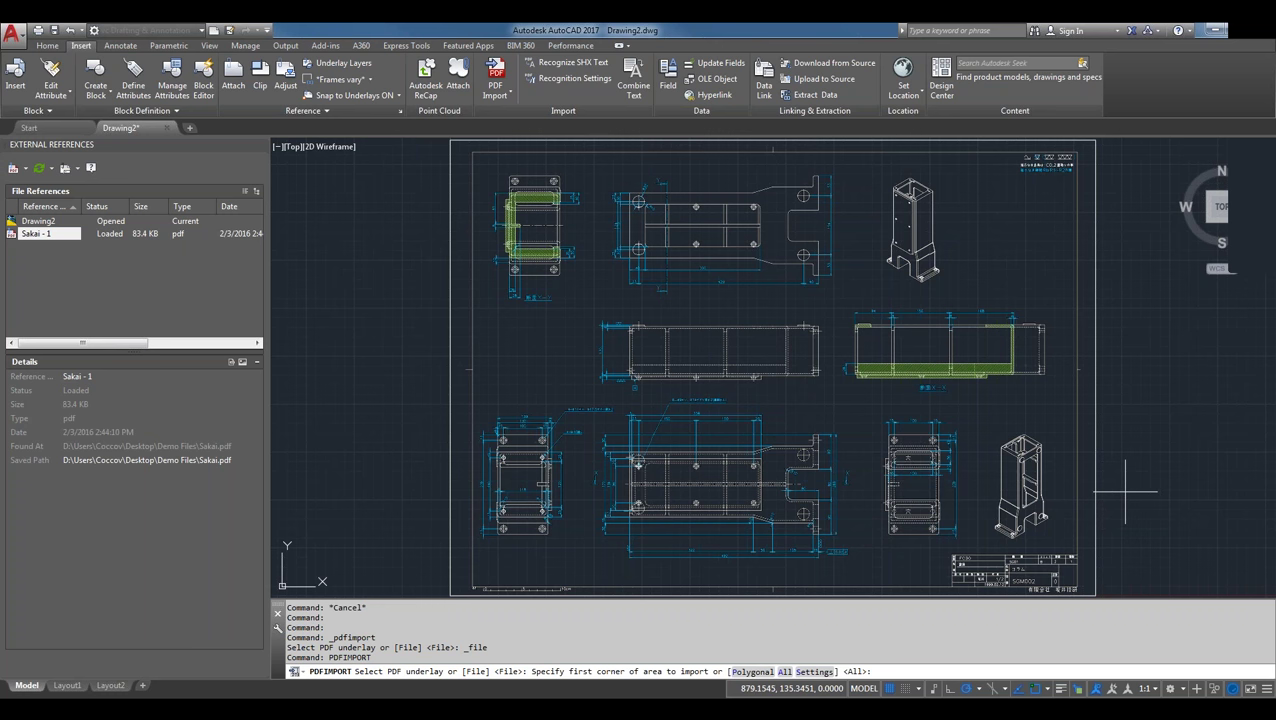
pyautogui.press('Return')
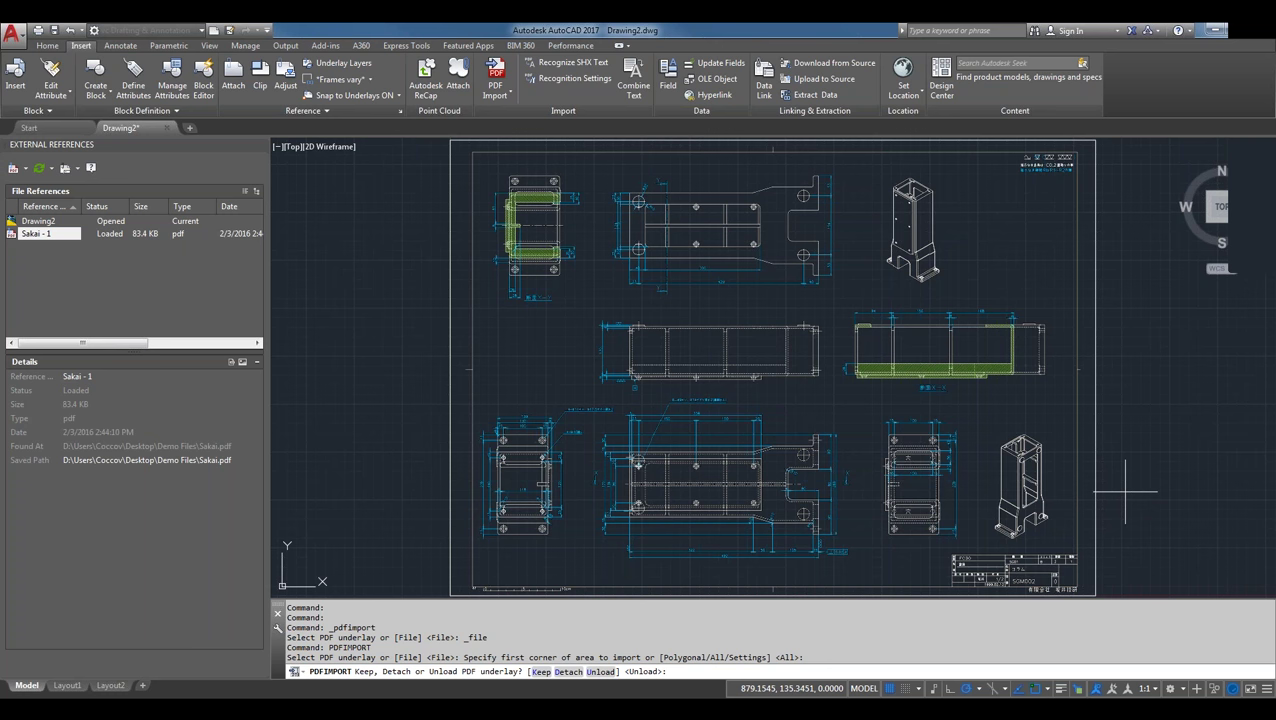
pyautogui.write('d')
pyautogui.press('Return')
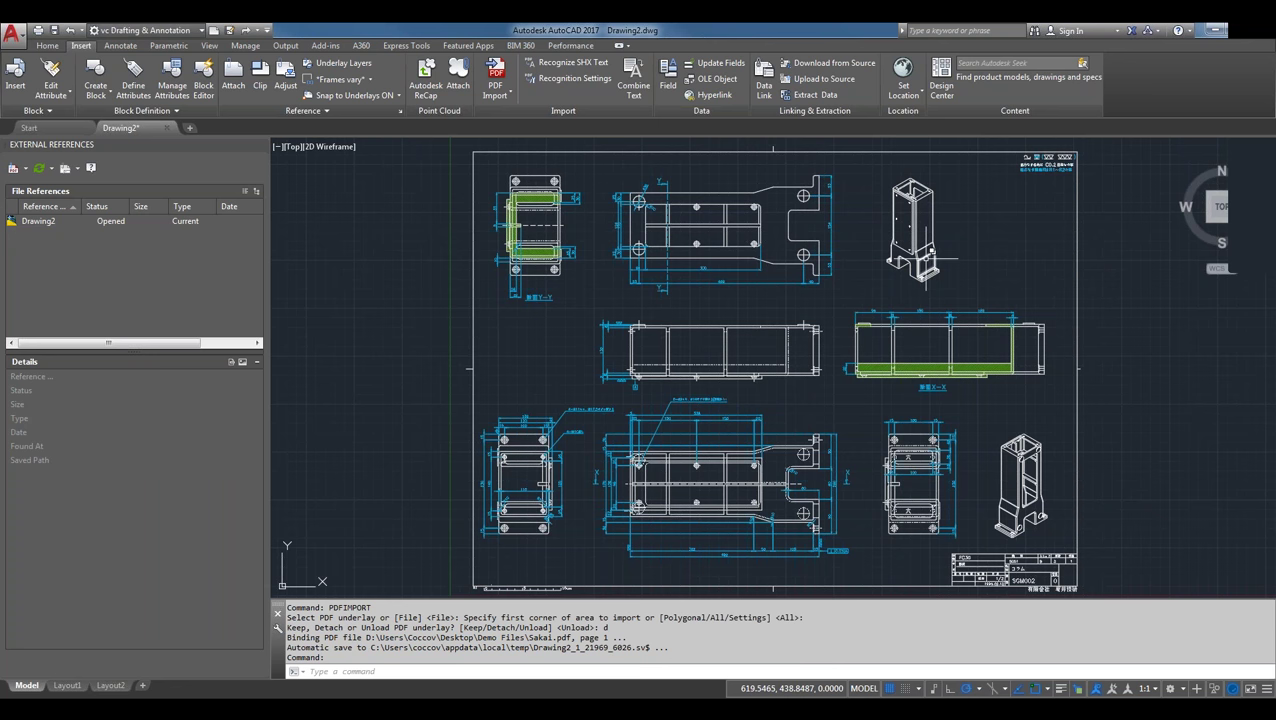
# - Select lines of the upper isometric view to check which object types the imported geometry consists of
pyautogui.scroll(2, 920, 254)
pyautogui.scroll(4, 910, 258)
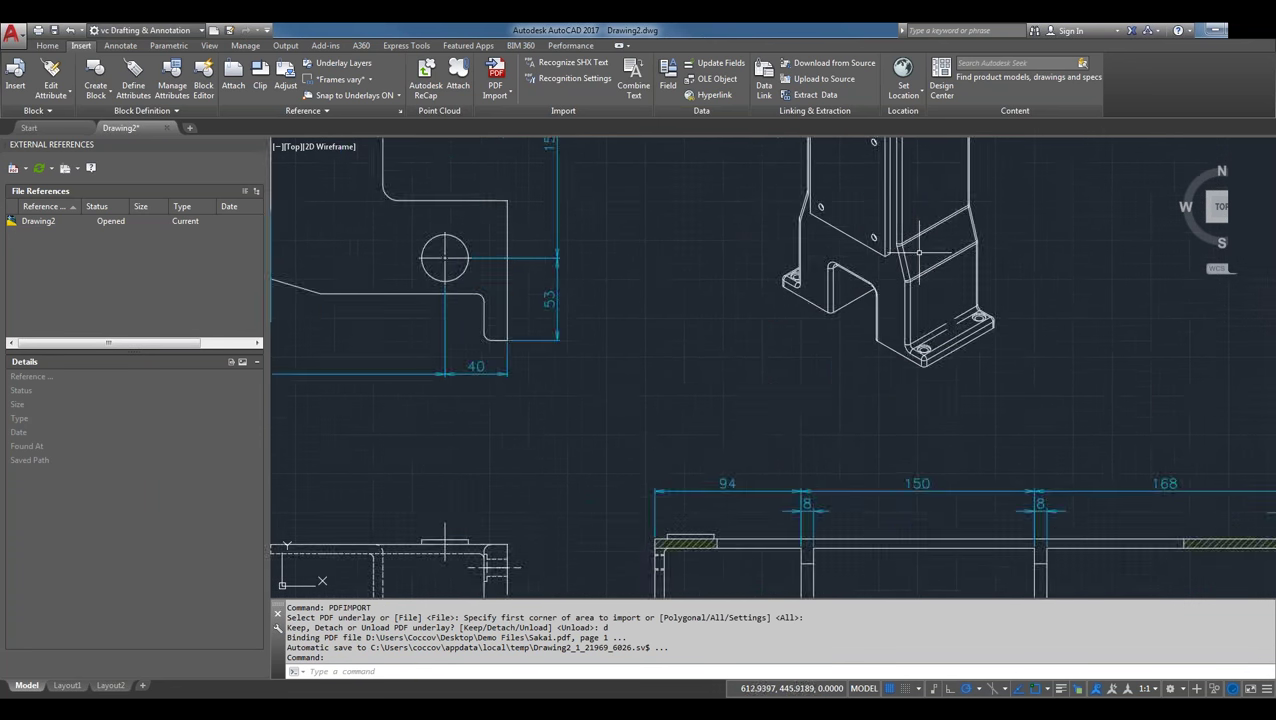
pyautogui.click(888, 242)
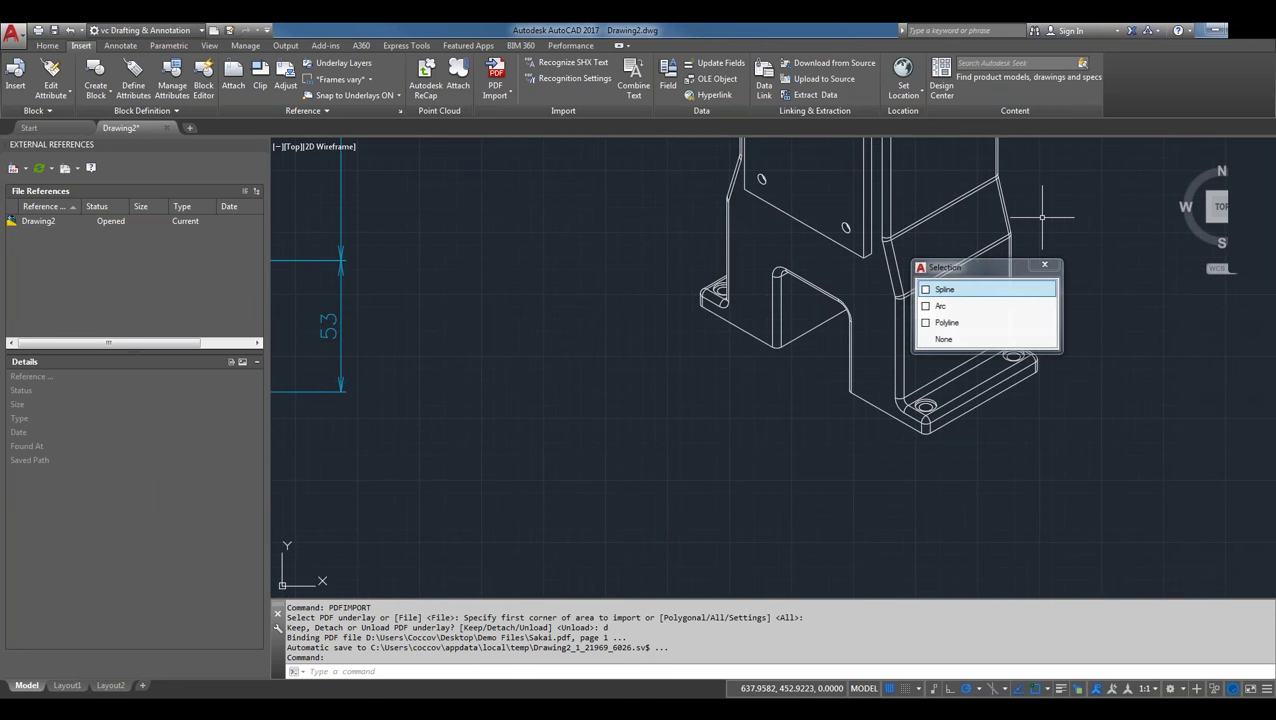
pyautogui.press('Escape')
pyautogui.scroll(-2, 812, 241)
pyautogui.scroll(-4, 811, 239)
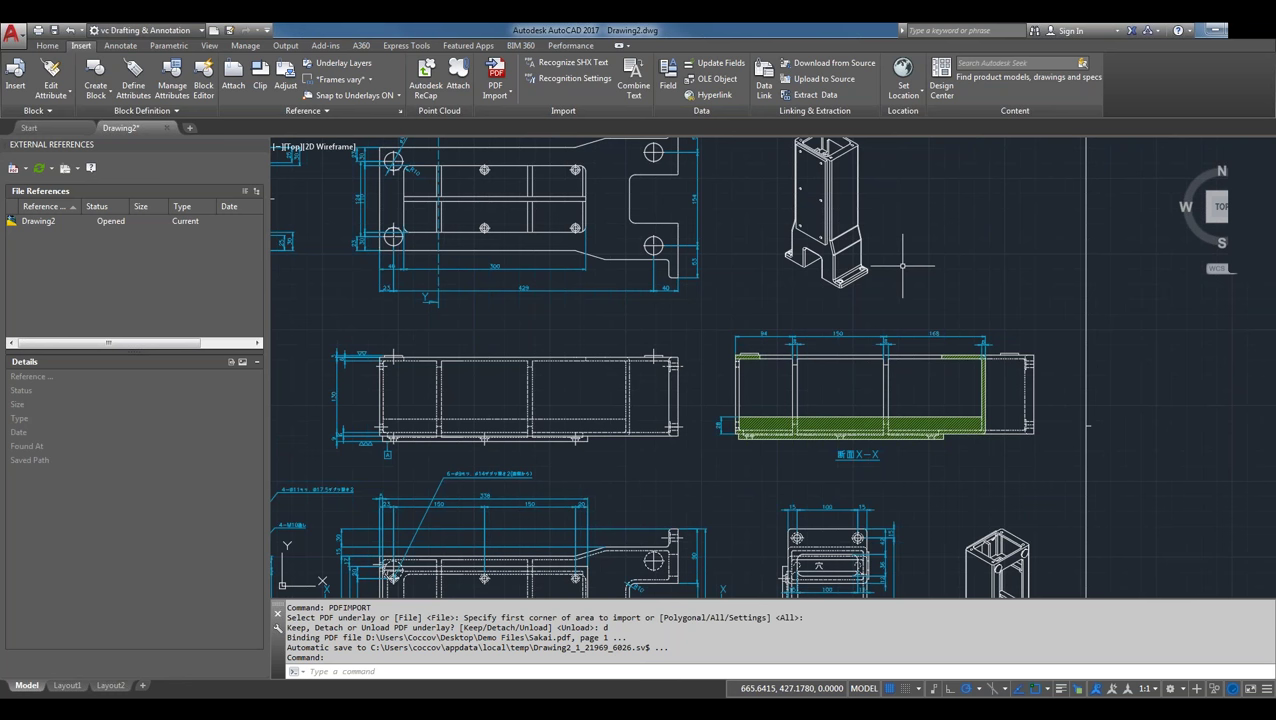
pyautogui.click(856, 194)
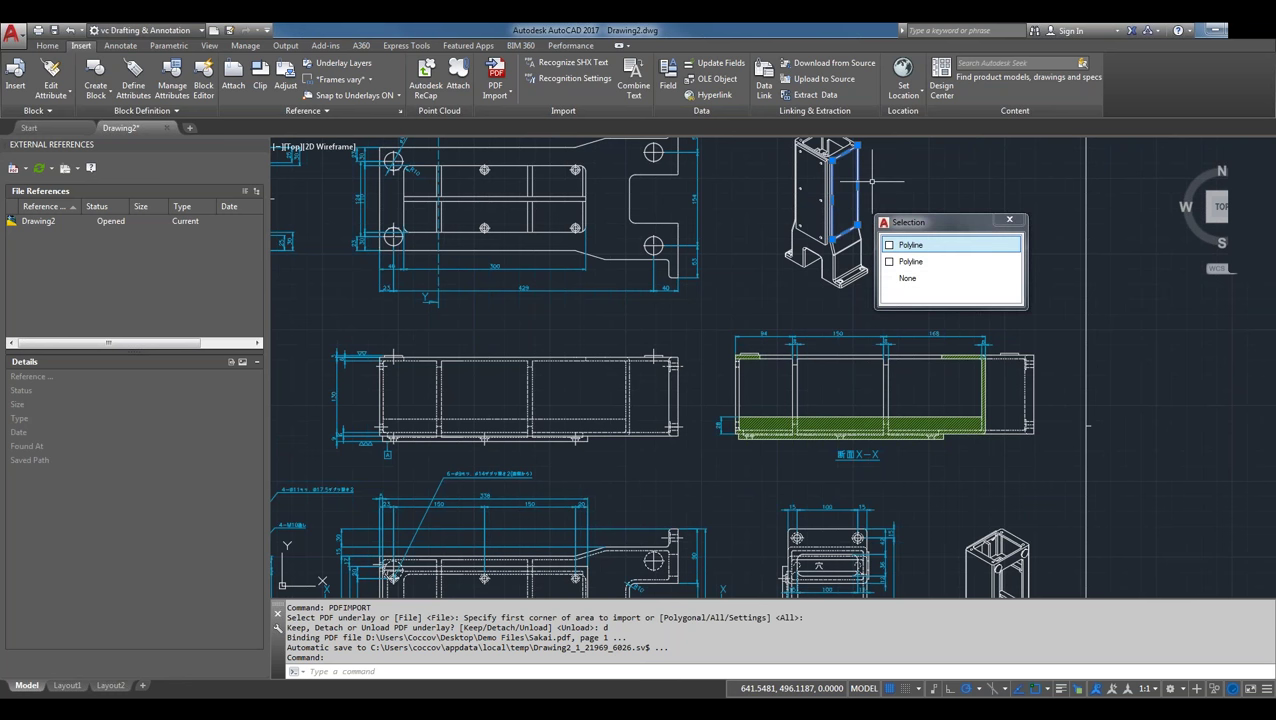
pyautogui.click(1010, 222)
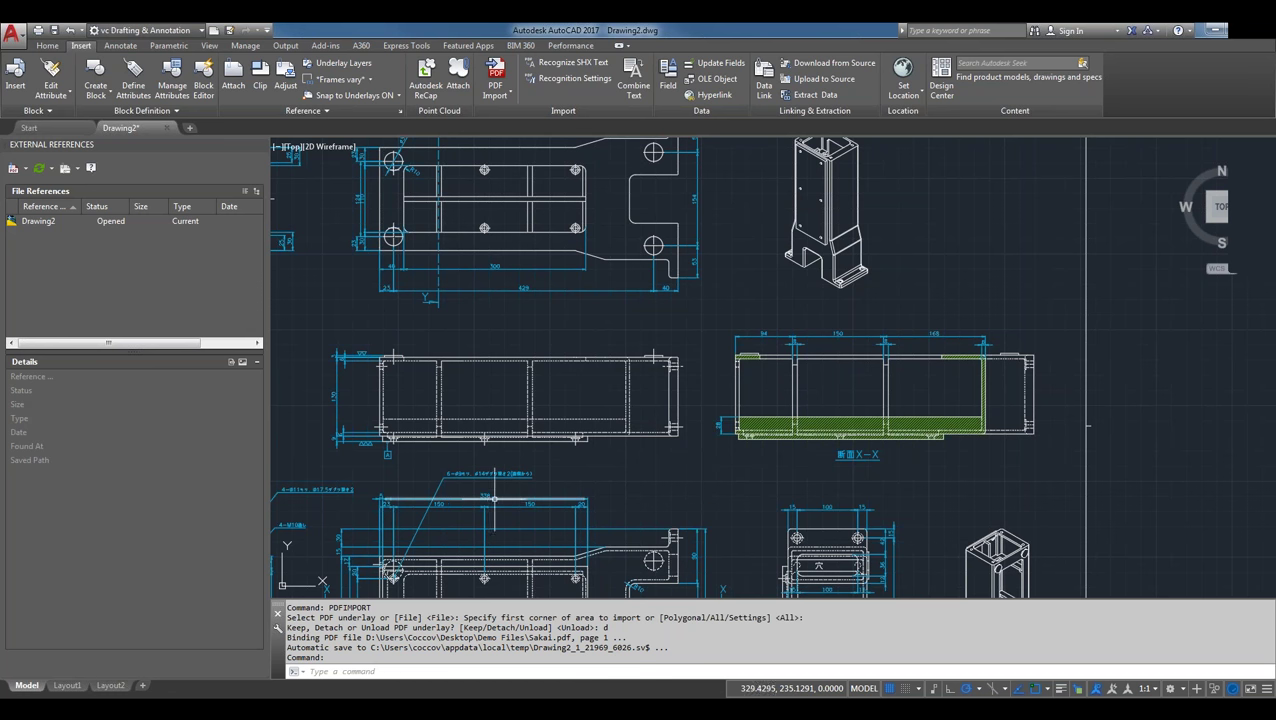
# - Select the last digit of the imported 338 dimension to examine how its text was converted
pyautogui.scroll(9, 494, 497)
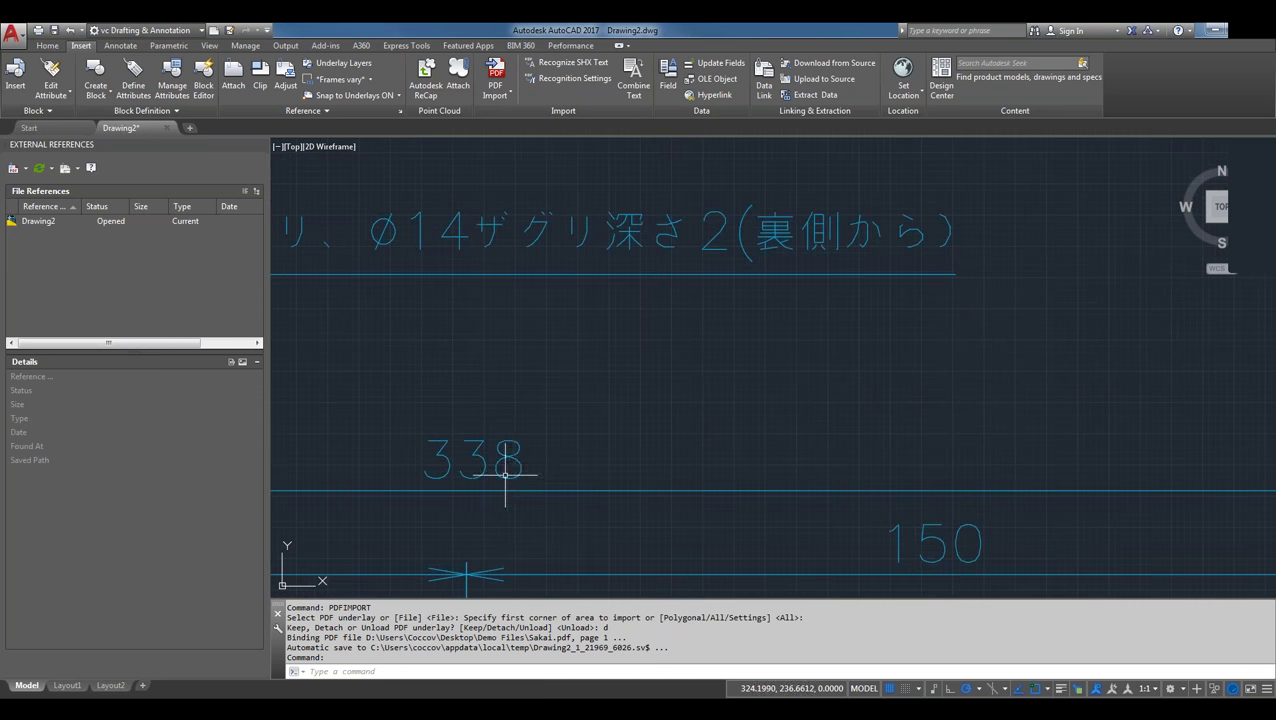
pyautogui.click(520, 463)
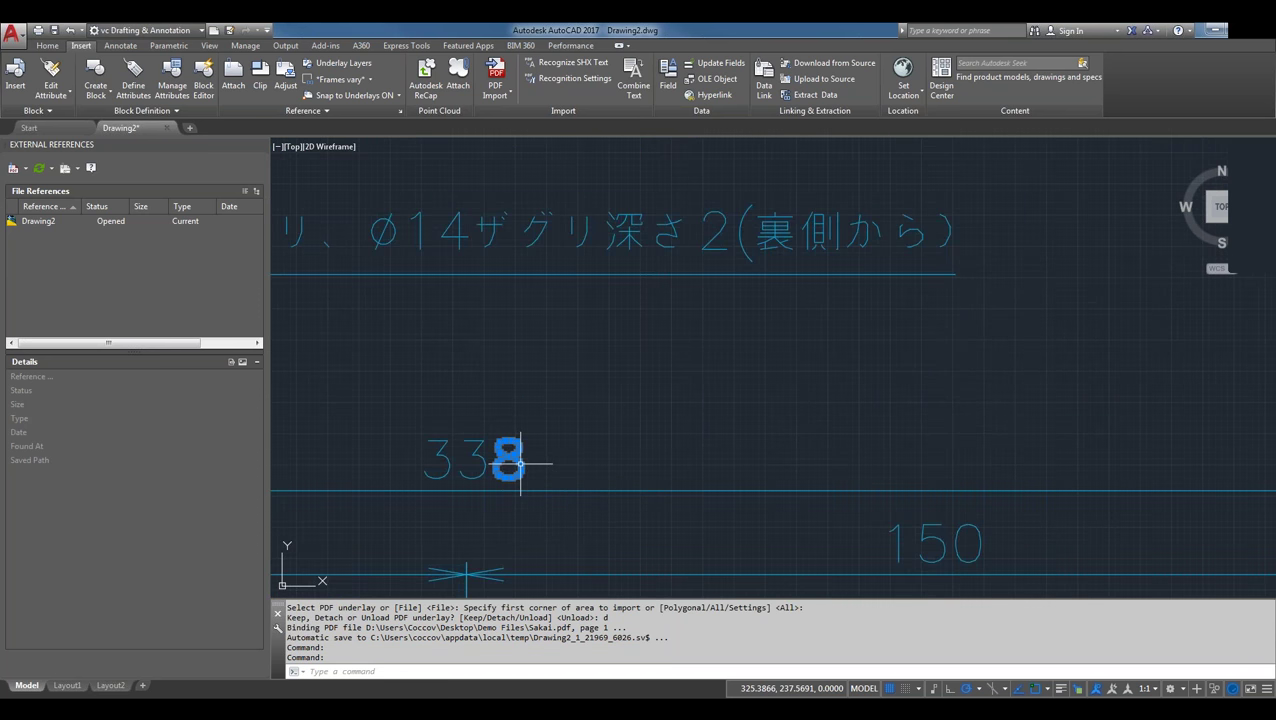
pyautogui.moveTo(520, 464)
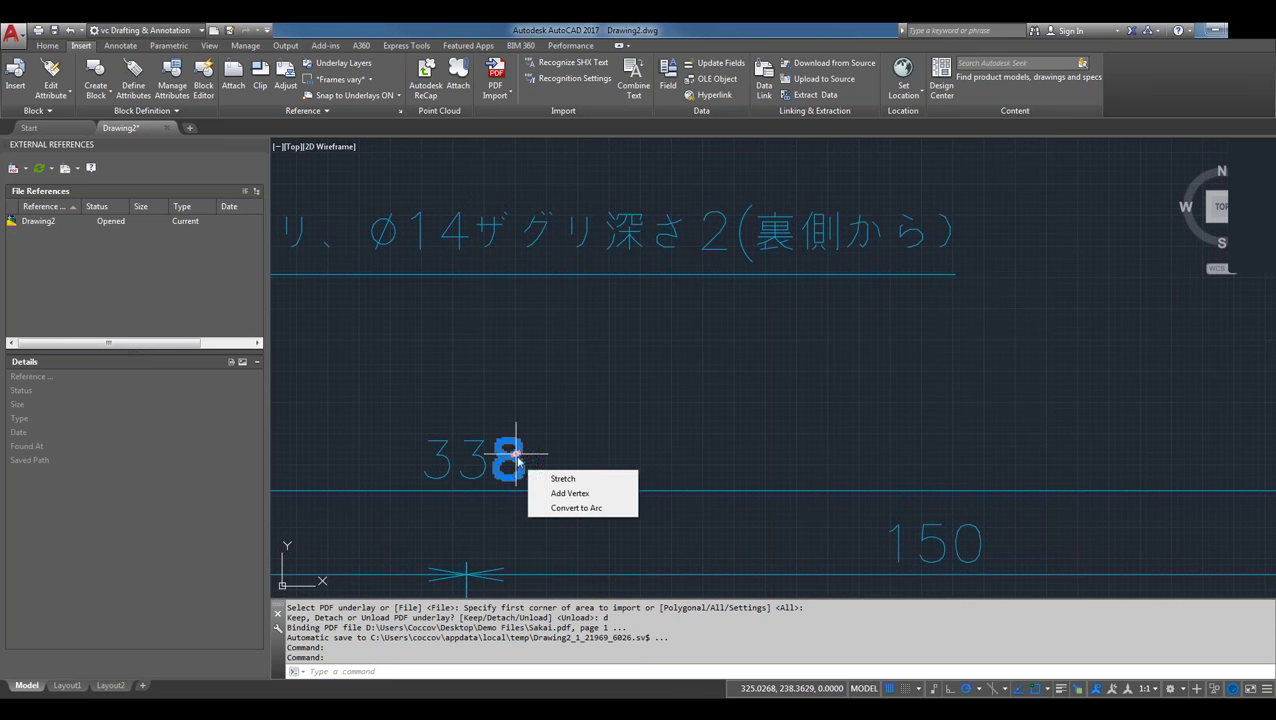
pyautogui.press('Escape')
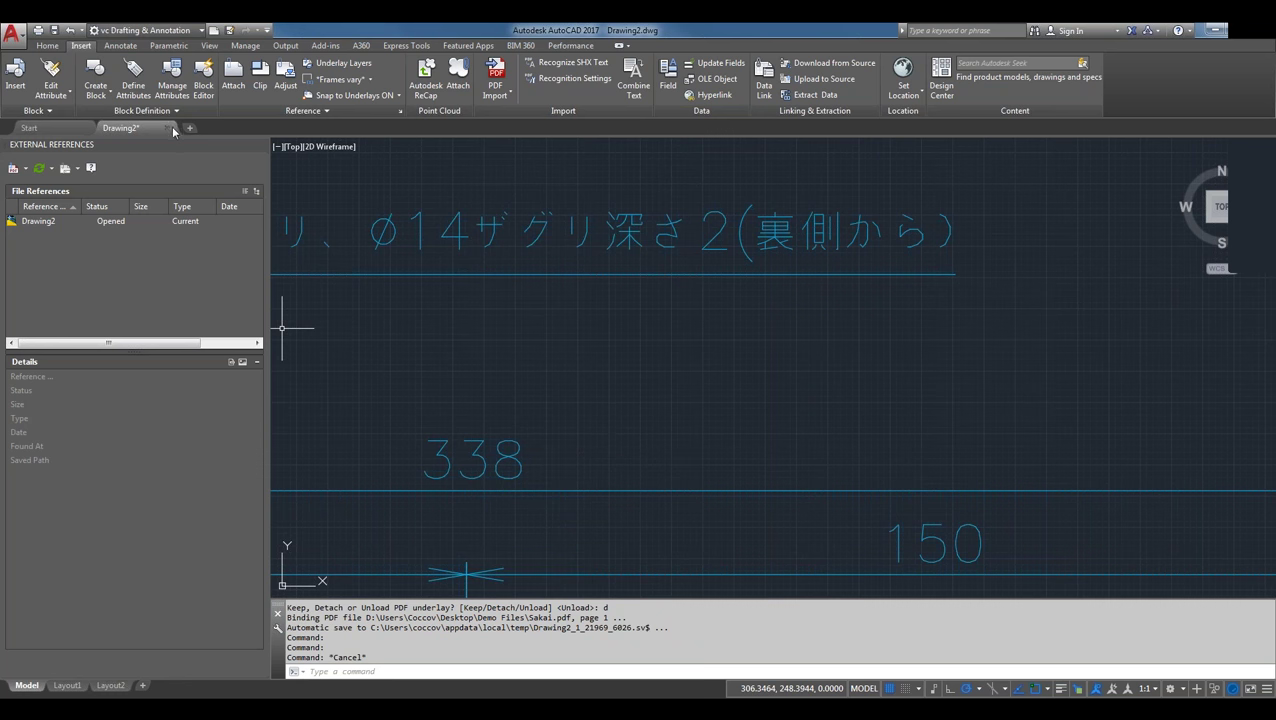
pyautogui.moveTo(176, 133)
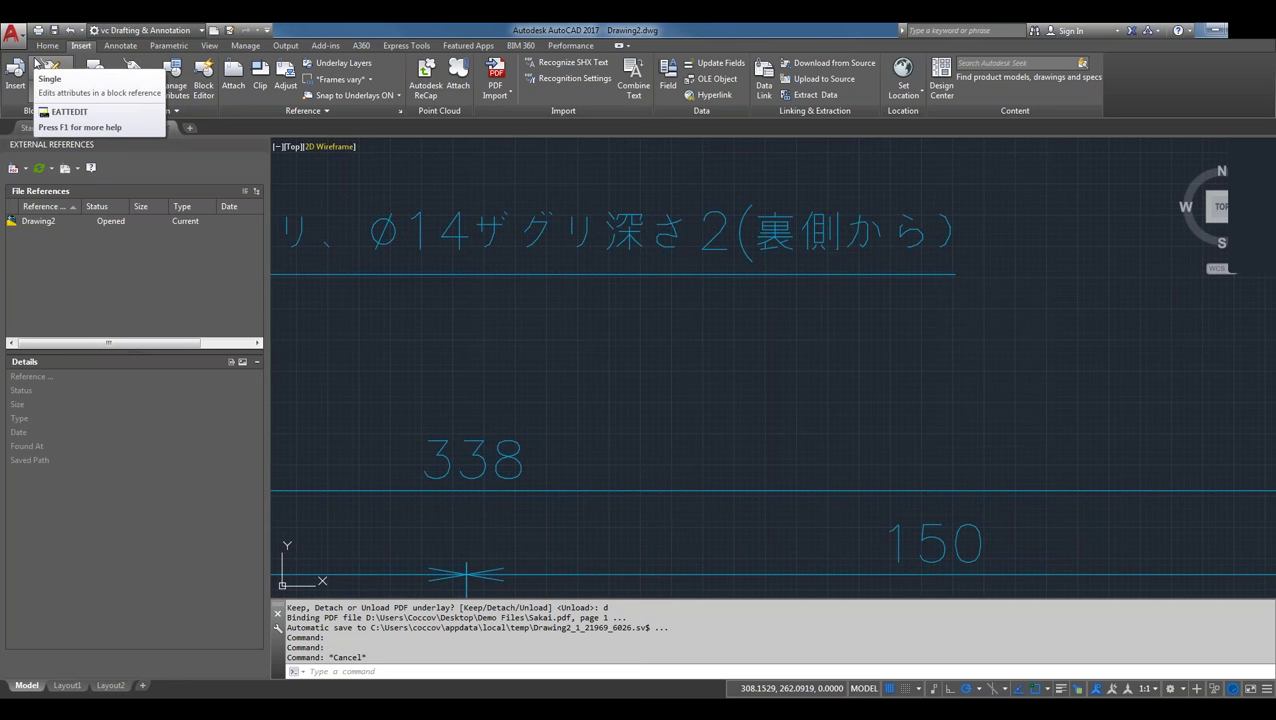
pyautogui.write('OPen')
pyautogui.press('Return')
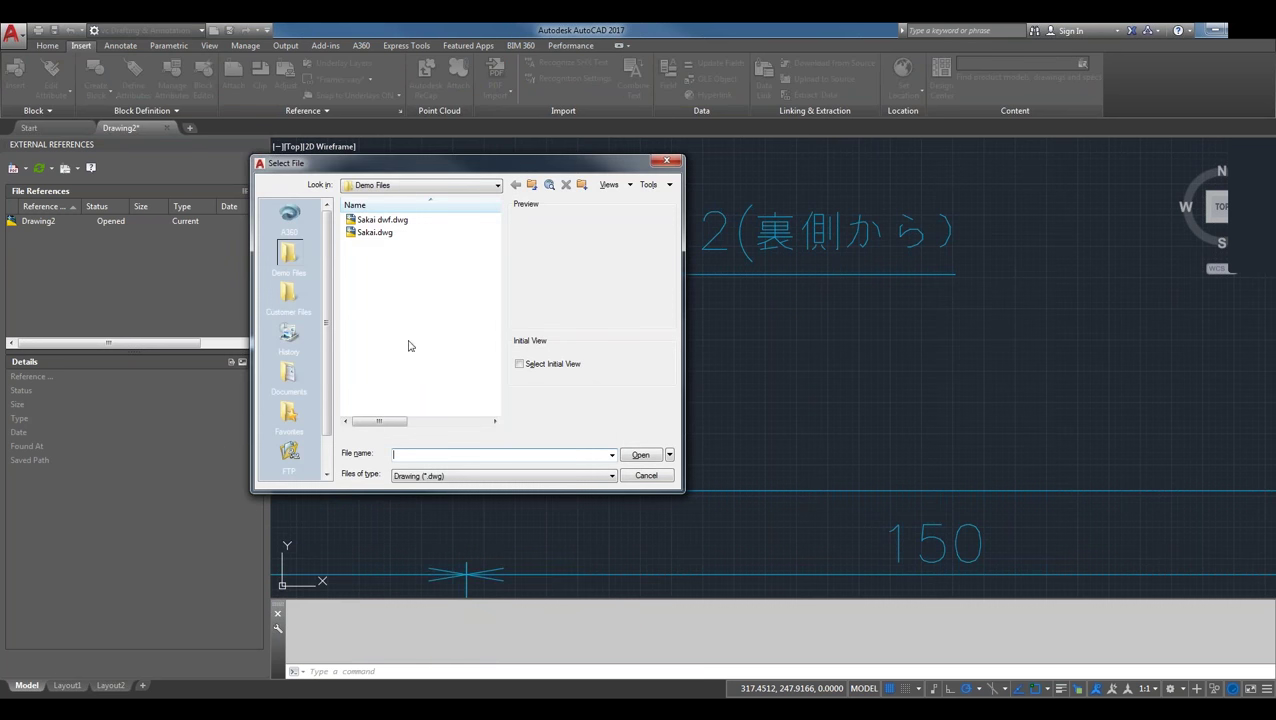
pyautogui.click(379, 233)
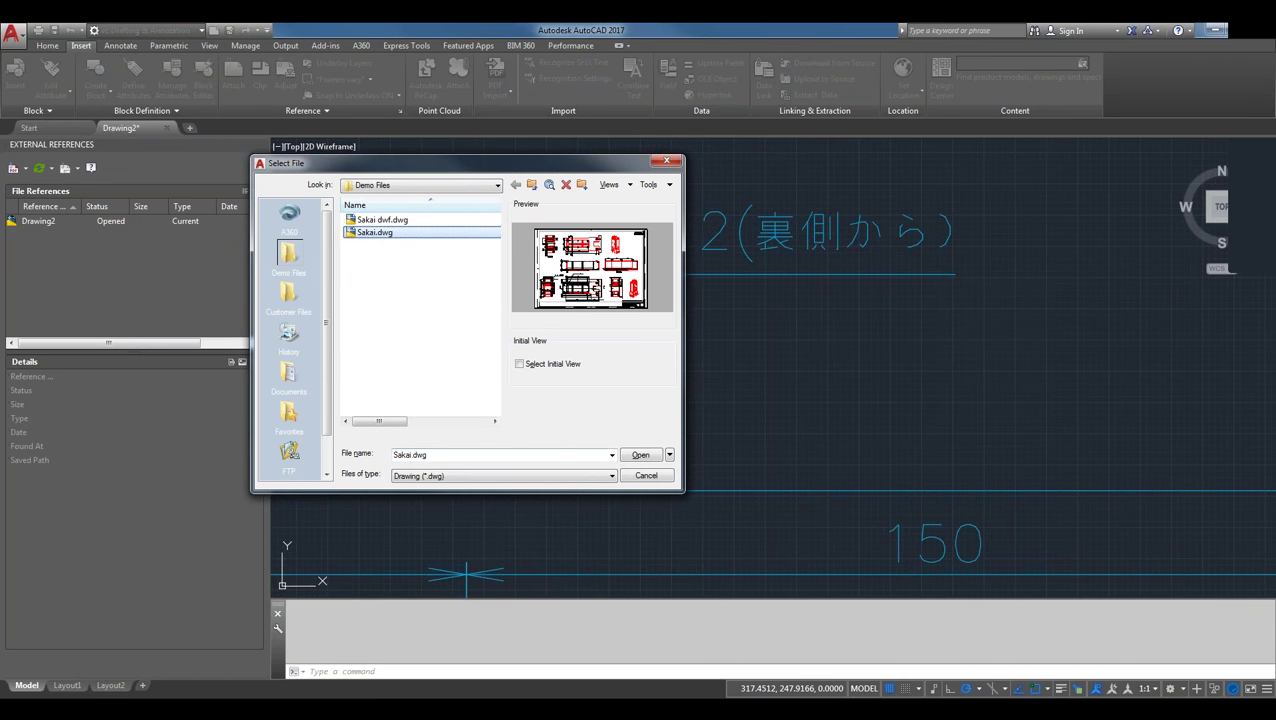
pyautogui.click(636, 475)
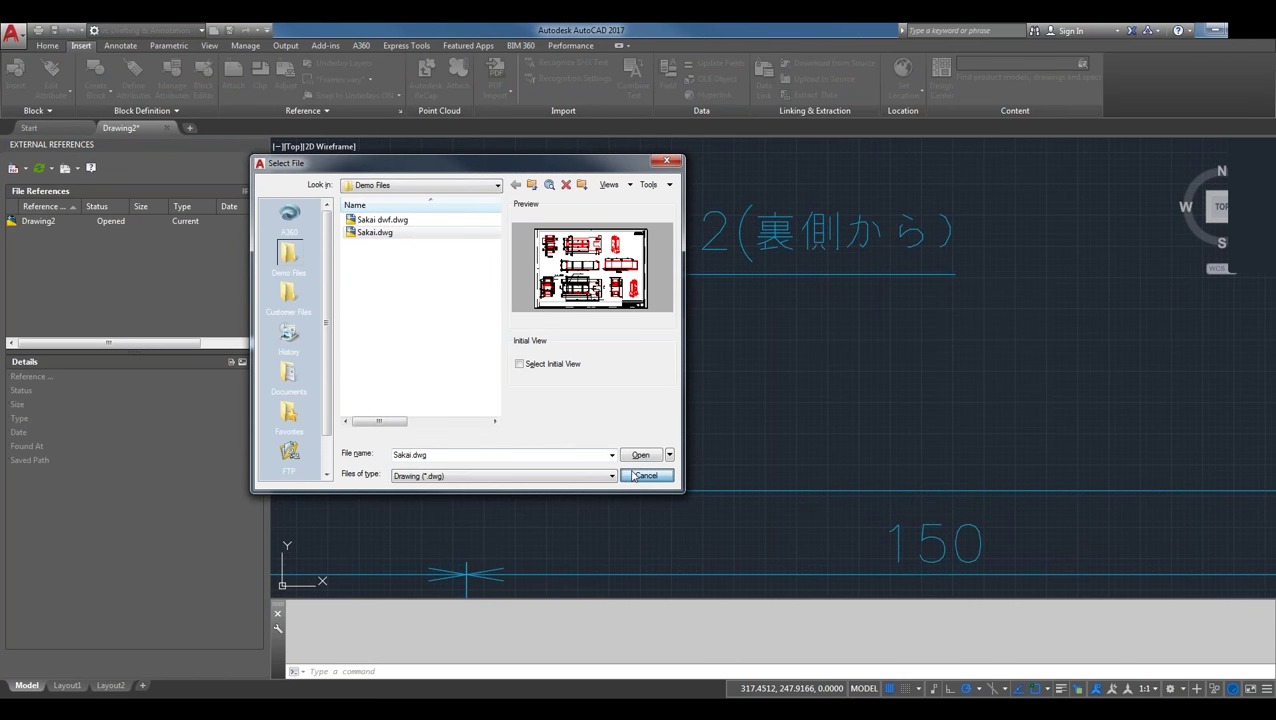
# - Start a new blank drawing and close the External References palette
pyautogui.click(53, 127)
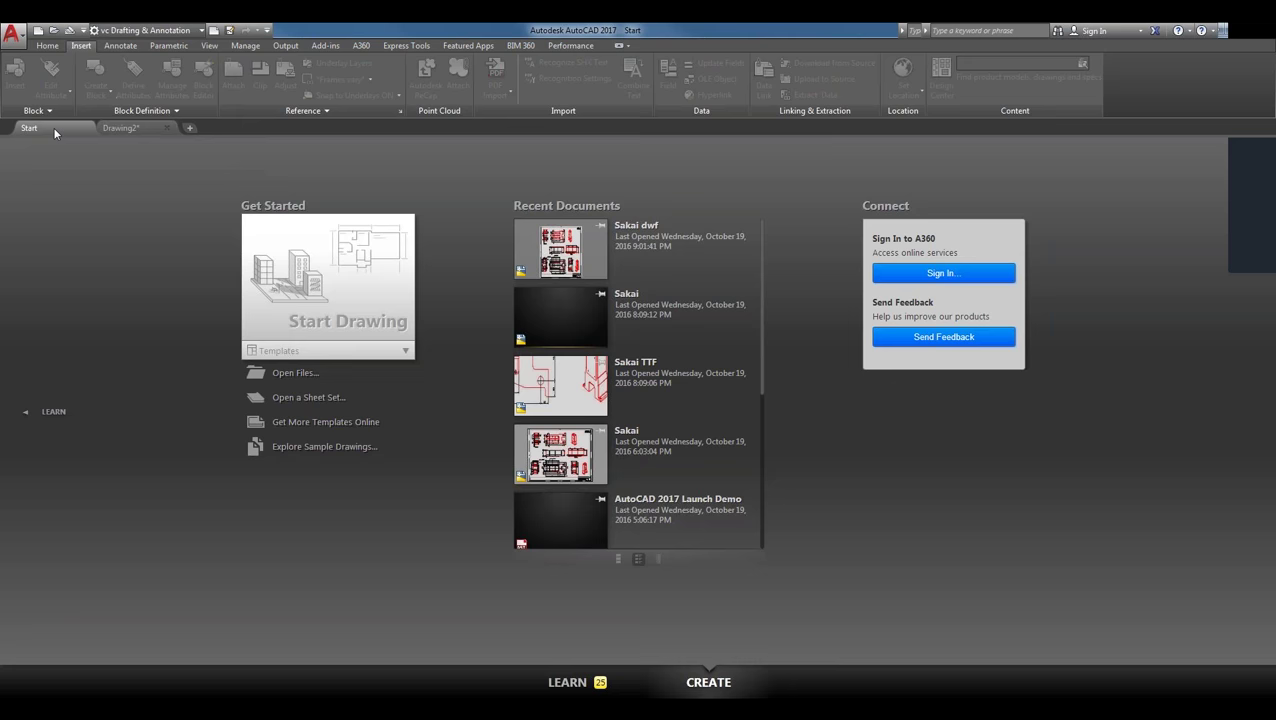
pyautogui.click(328, 285)
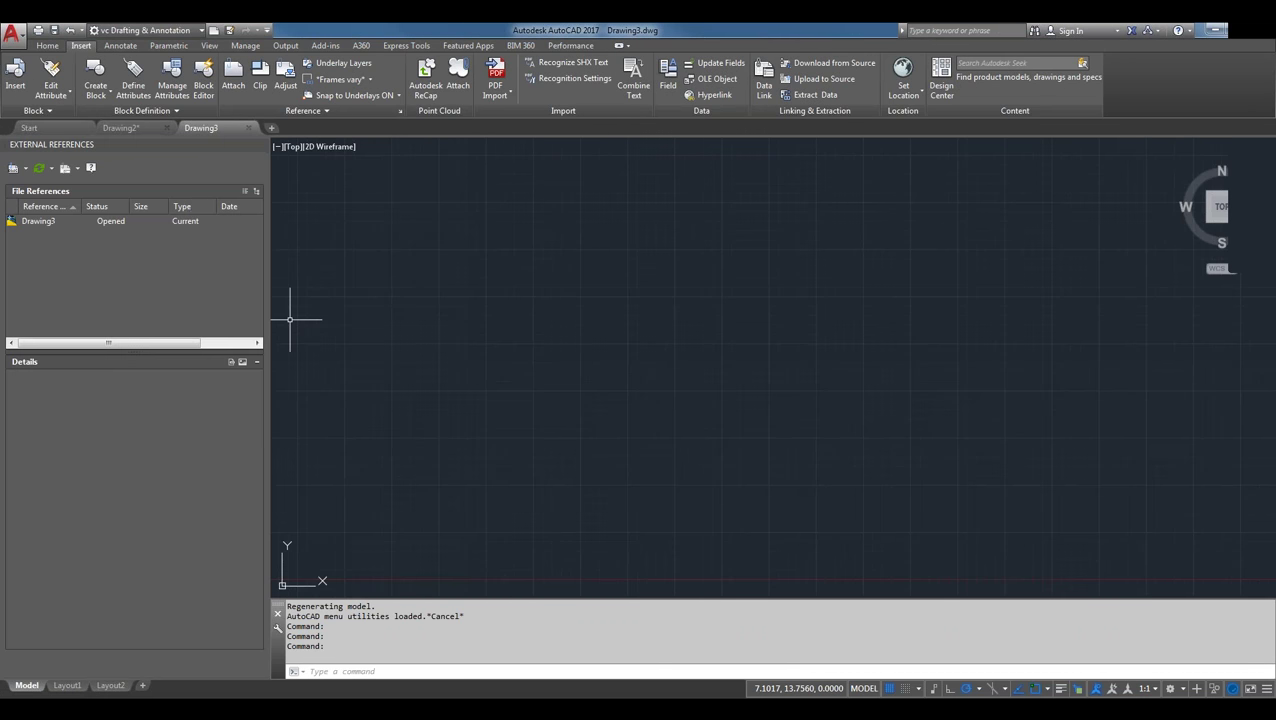
pyautogui.click(258, 144)
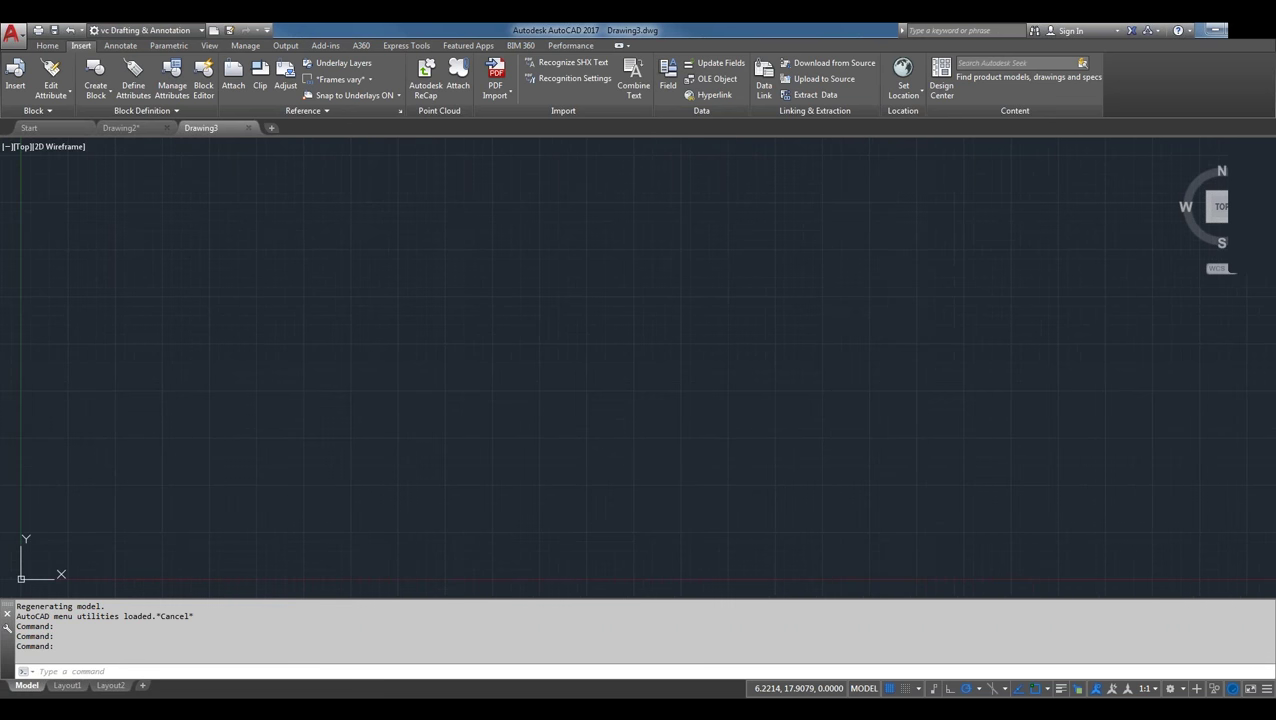
# - Start a PDF import from the file Mount View Cabin.pdf and choose page 3
pyautogui.click(510, 95)
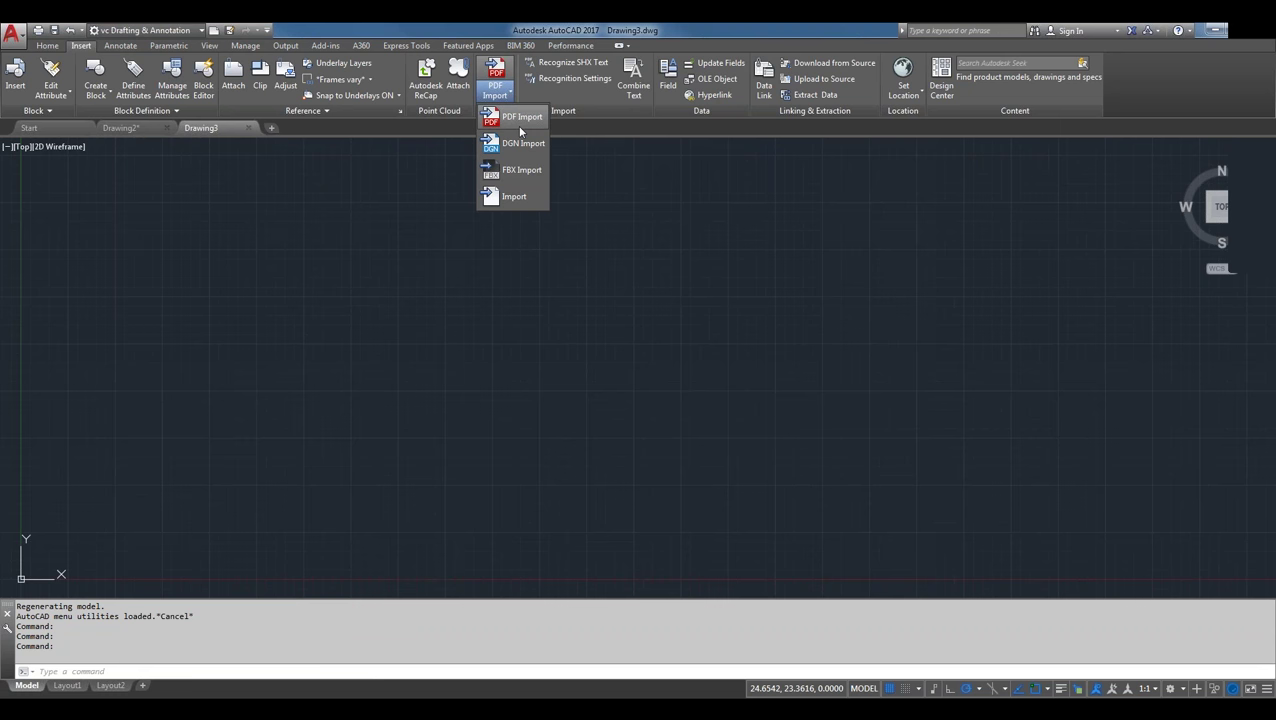
pyautogui.click(519, 124)
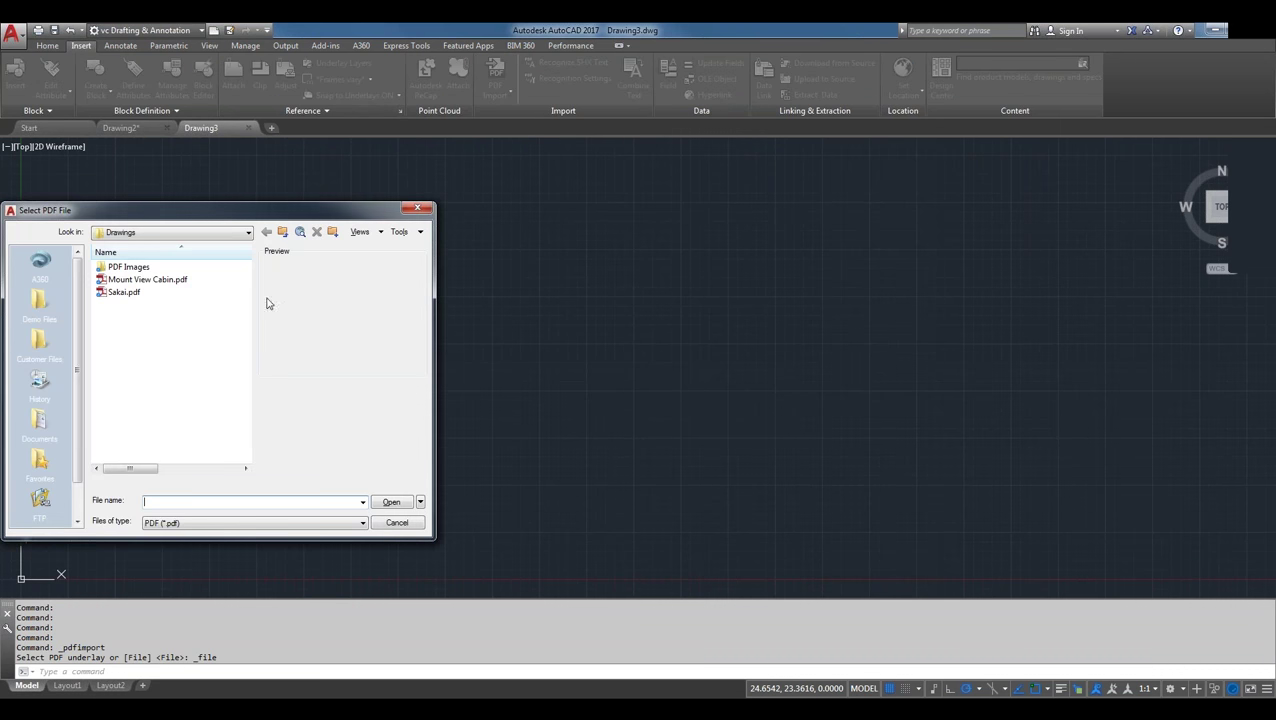
pyautogui.click(150, 280)
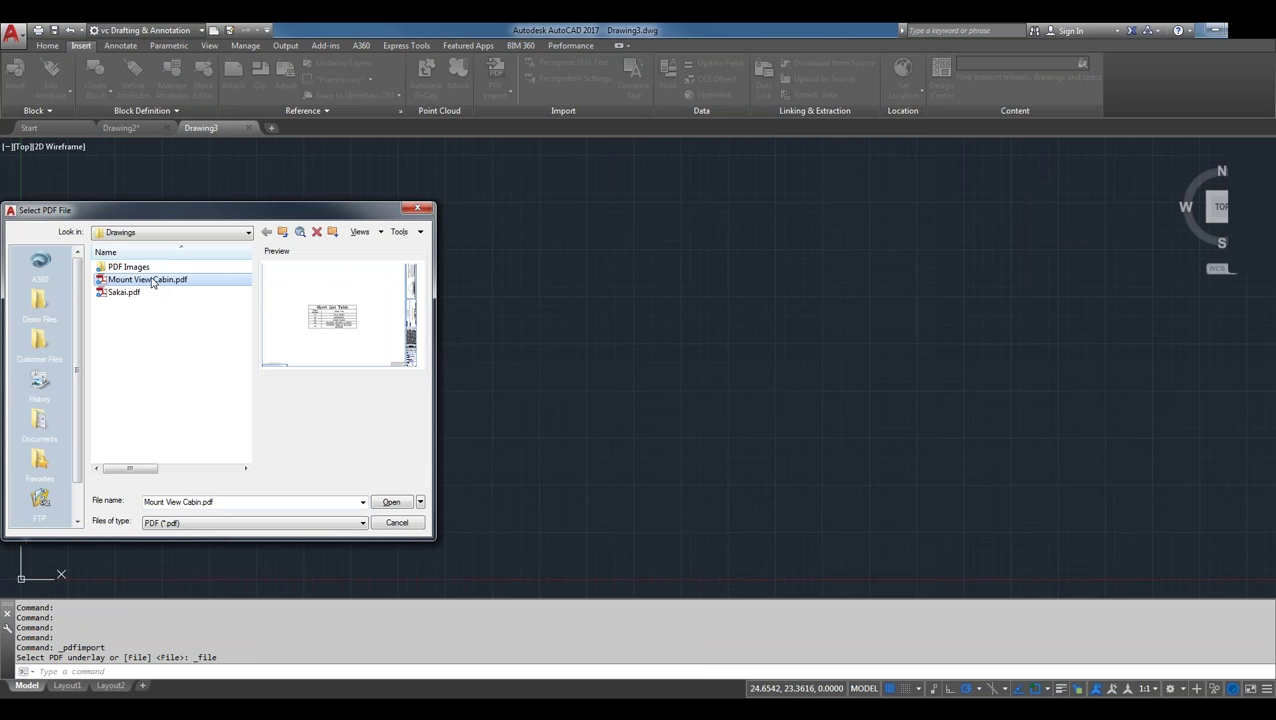
pyautogui.doubleClick(150, 280)
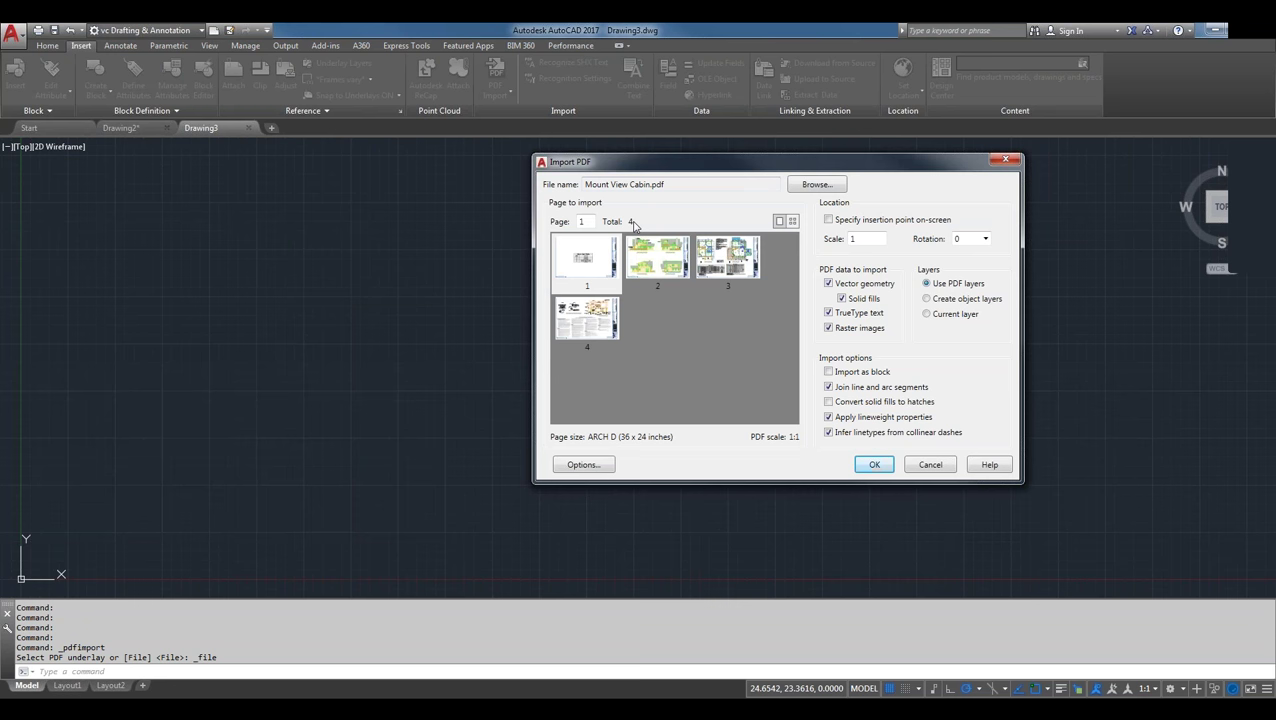
pyautogui.click(734, 269)
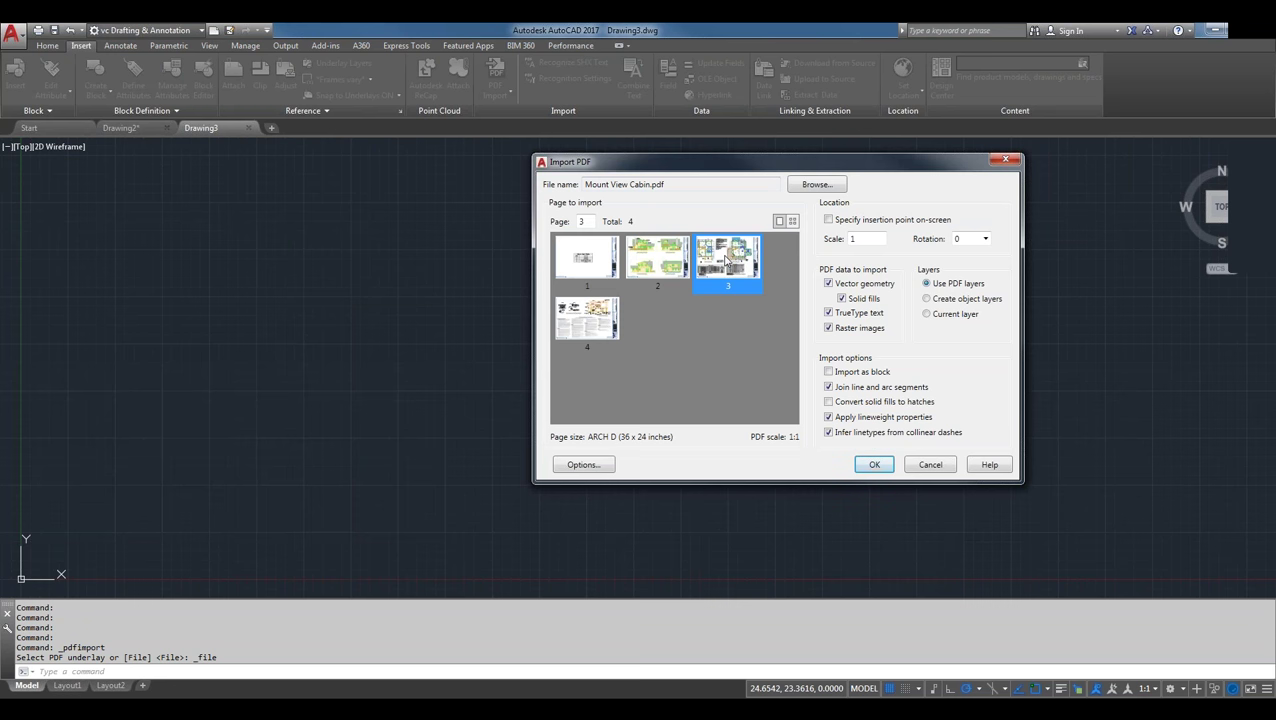
# - Check the folder set as PDF Import Image Location in the program options, and return to the import settings
pyautogui.click(596, 470)
pyautogui.click(595, 468)
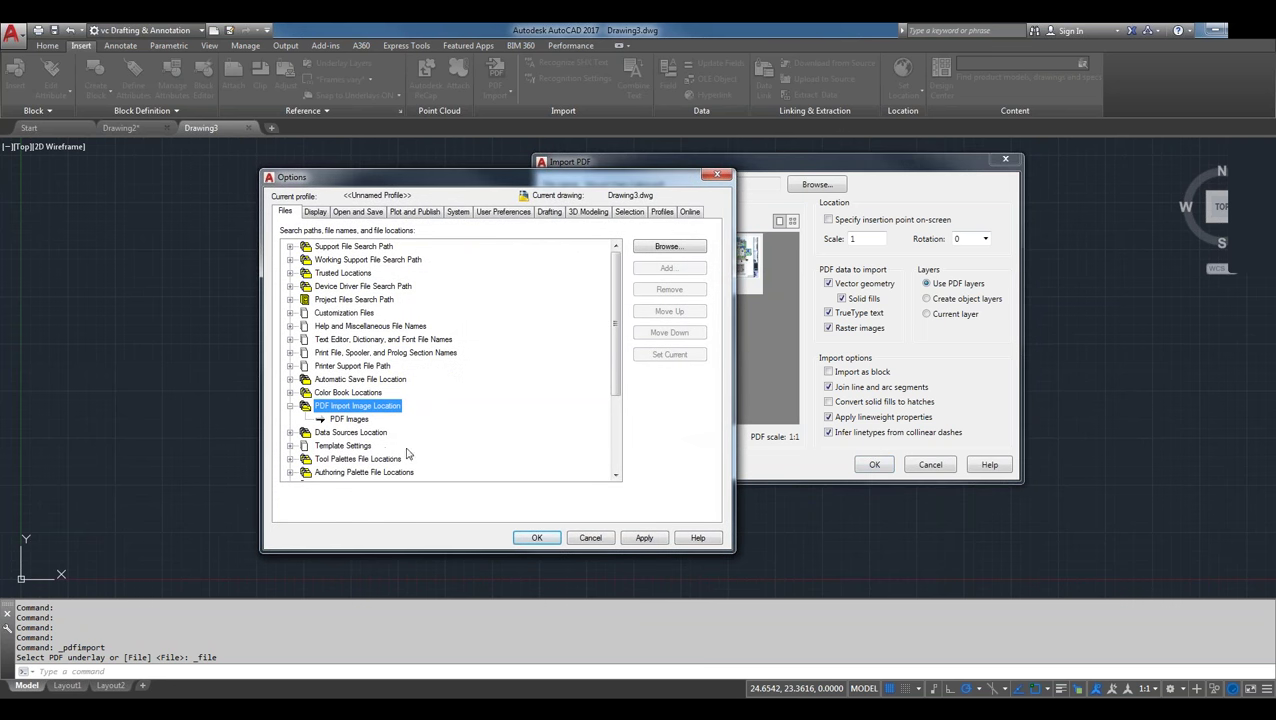
pyautogui.click(358, 420)
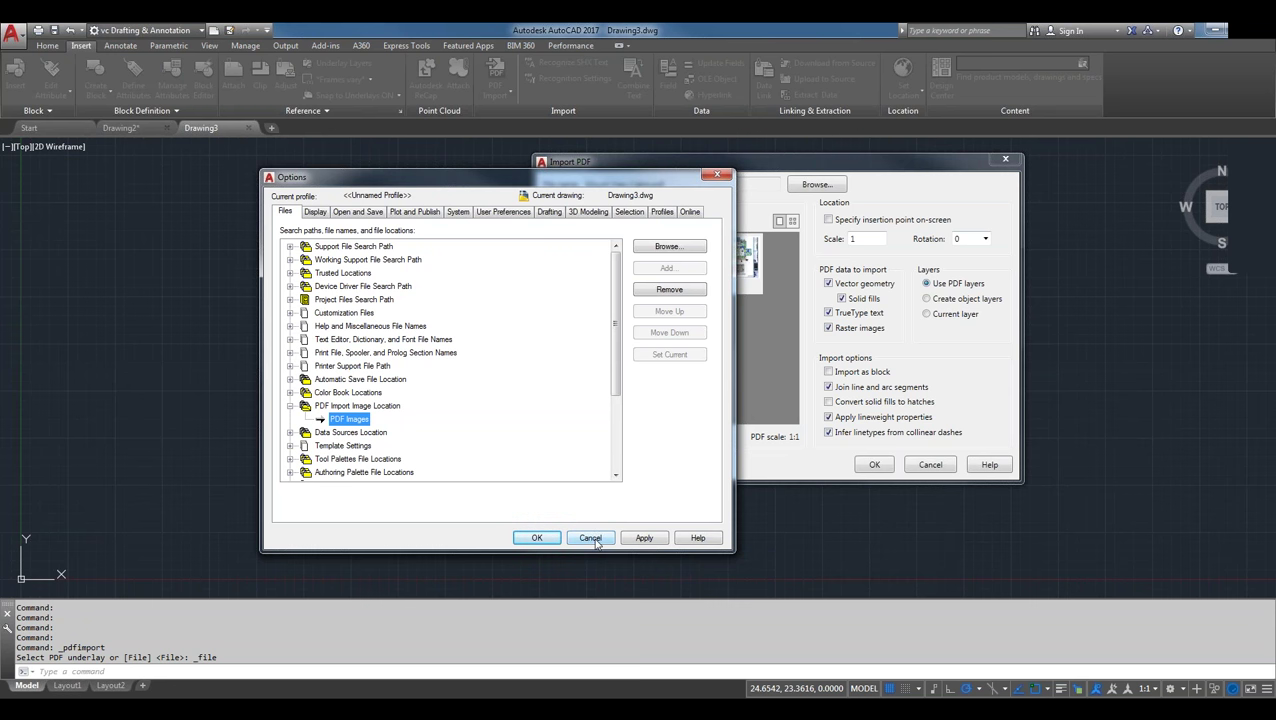
pyautogui.click(592, 538)
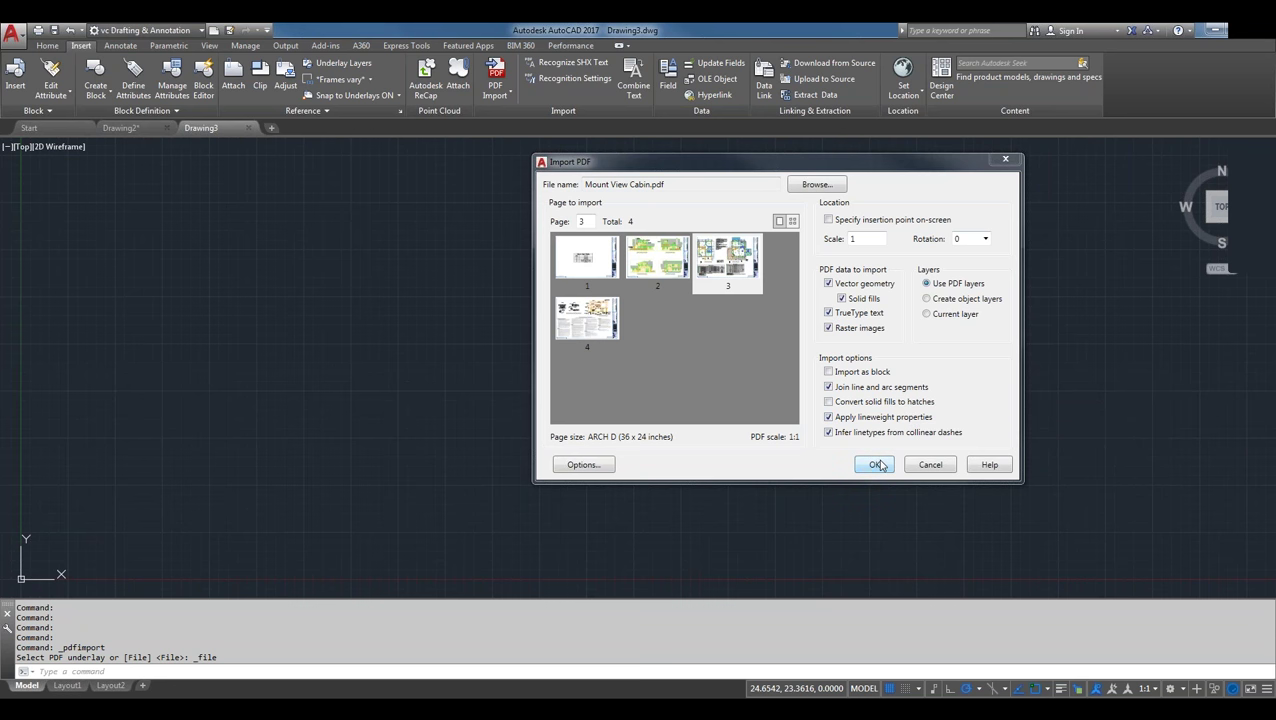
# - Import page 3 of Mount View Cabin.pdf at scale 1 with vector geometry, TrueType text and raster images, using the PDF layers
pyautogui.click(743, 282)
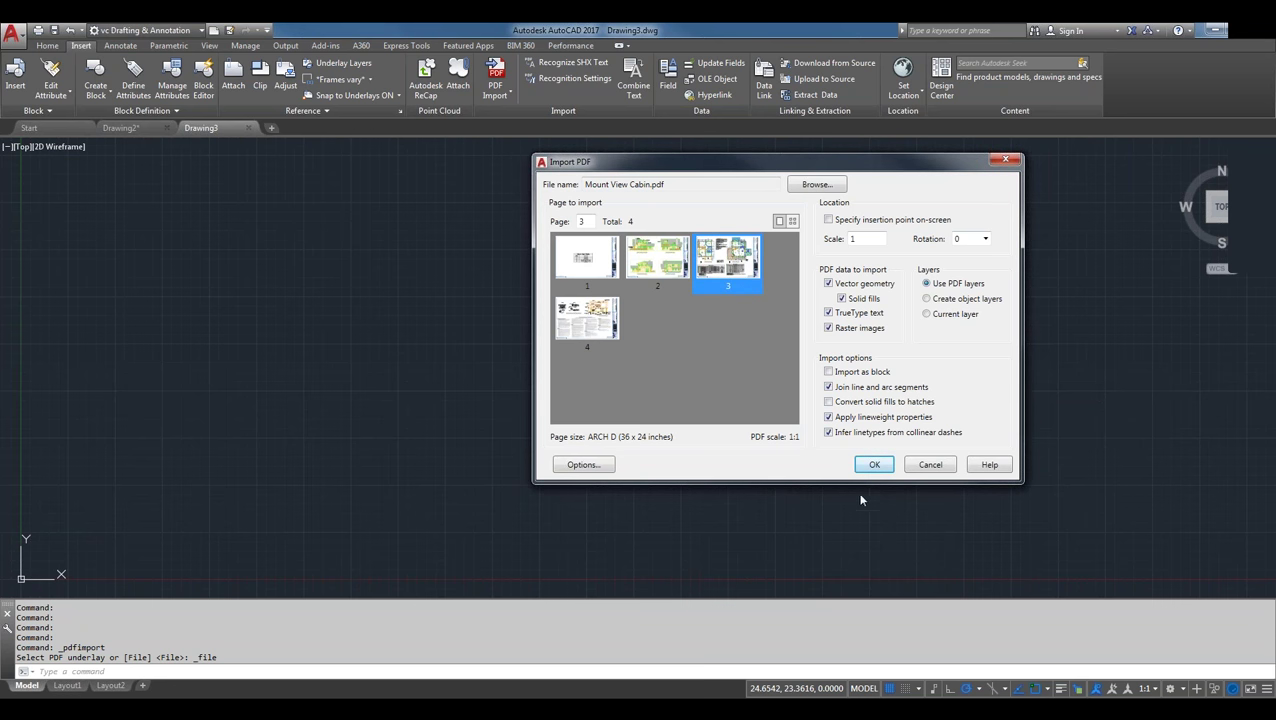
pyautogui.click(878, 466)
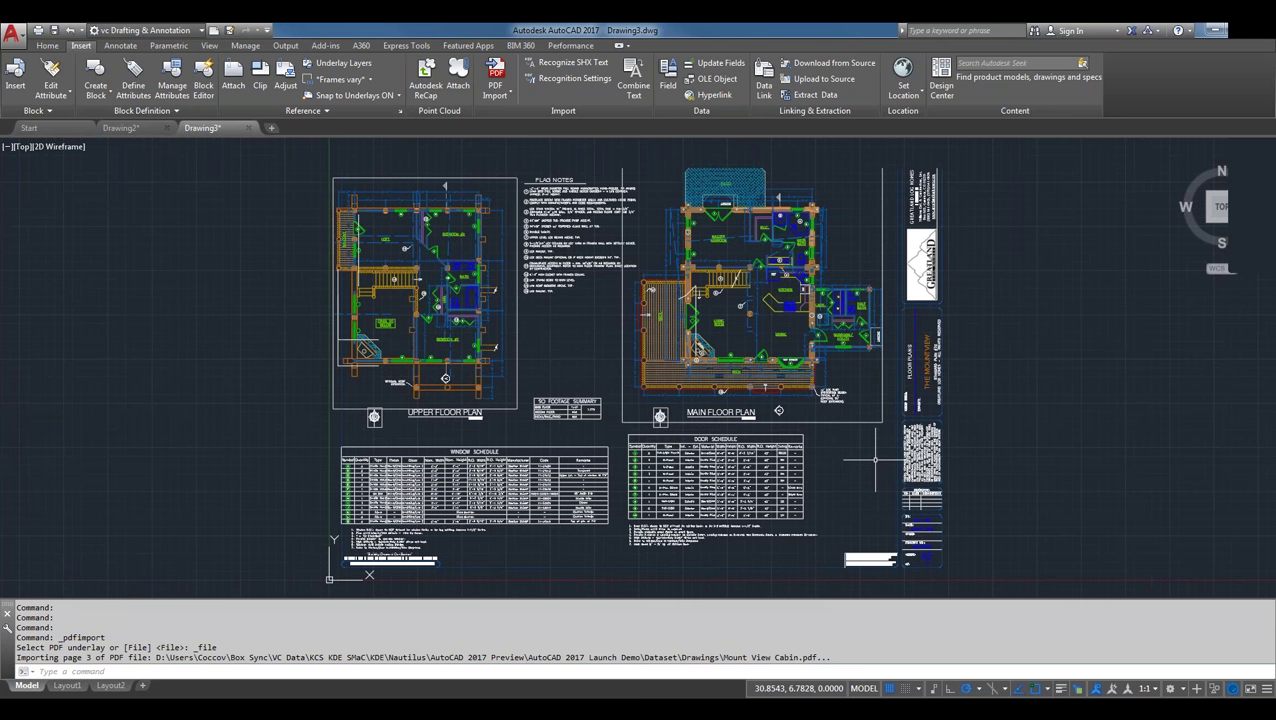
pyautogui.moveTo(740, 485)
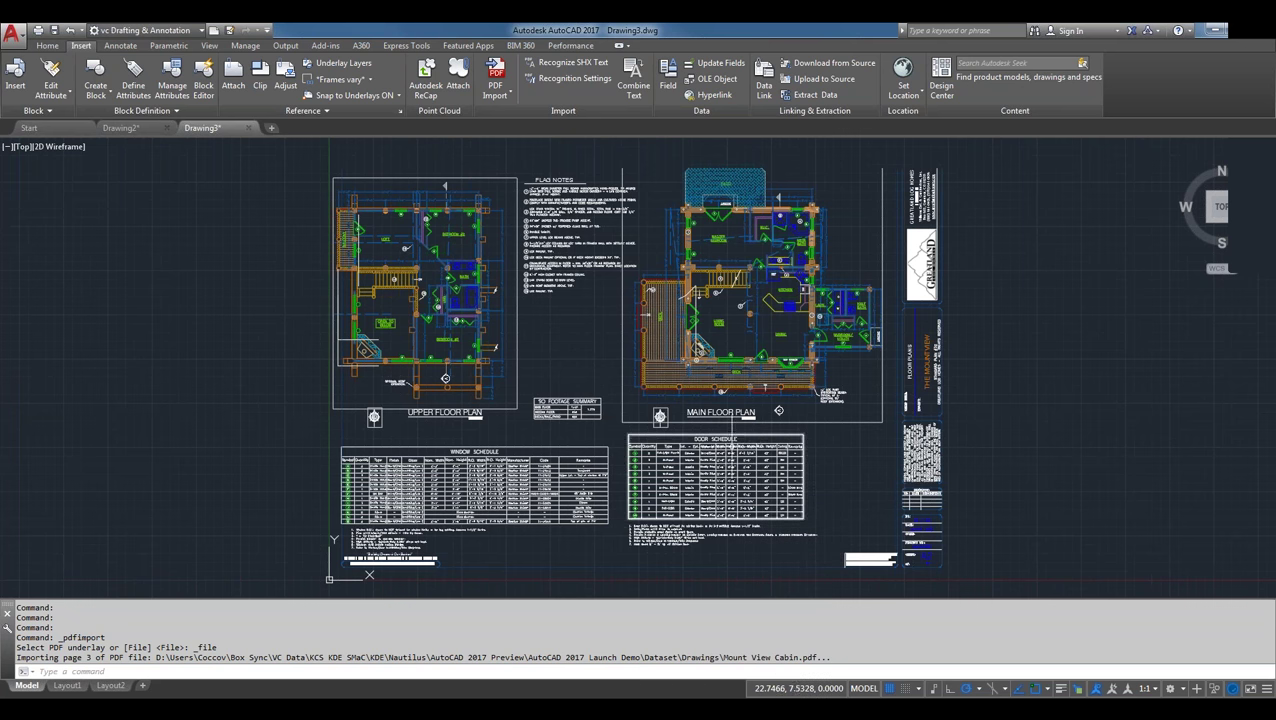
pyautogui.scroll(4, 734, 445)
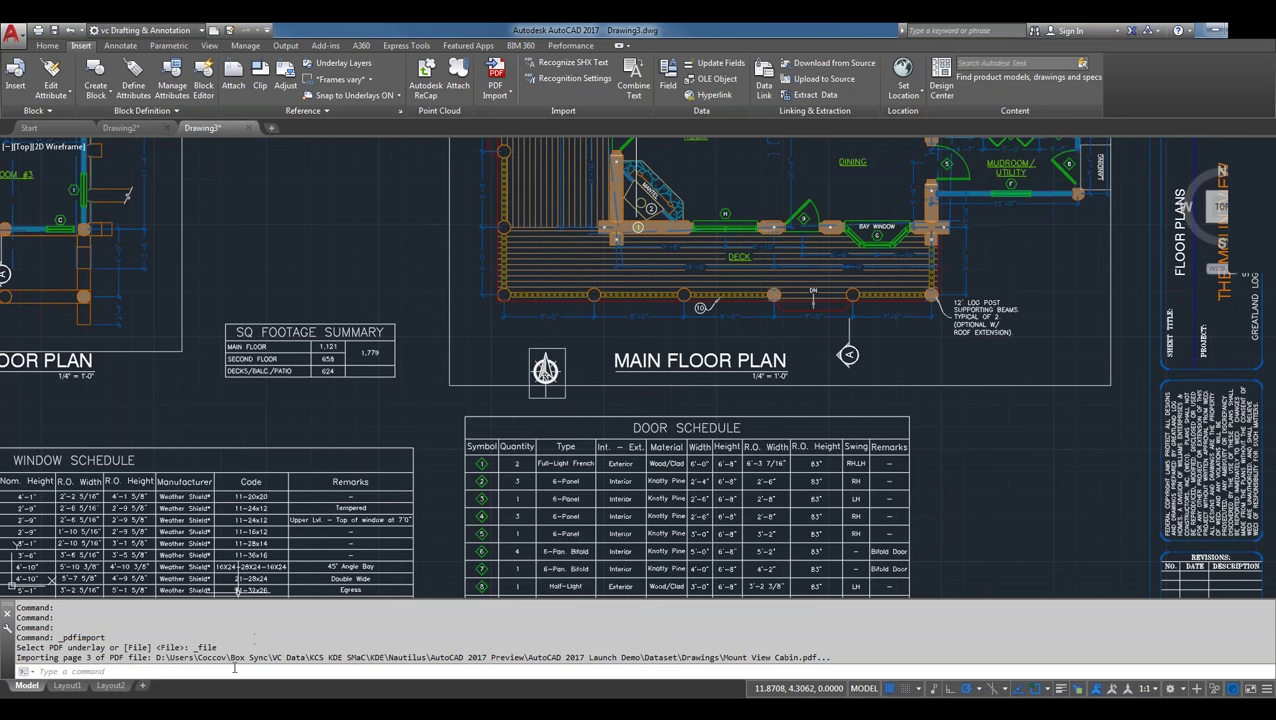
# - Switch to the file manager, look through the Desktop, Demo Files, vc webinar tasks and references folders, and return to AutoCAD
pyautogui.hotkey('alt', 'Tab')
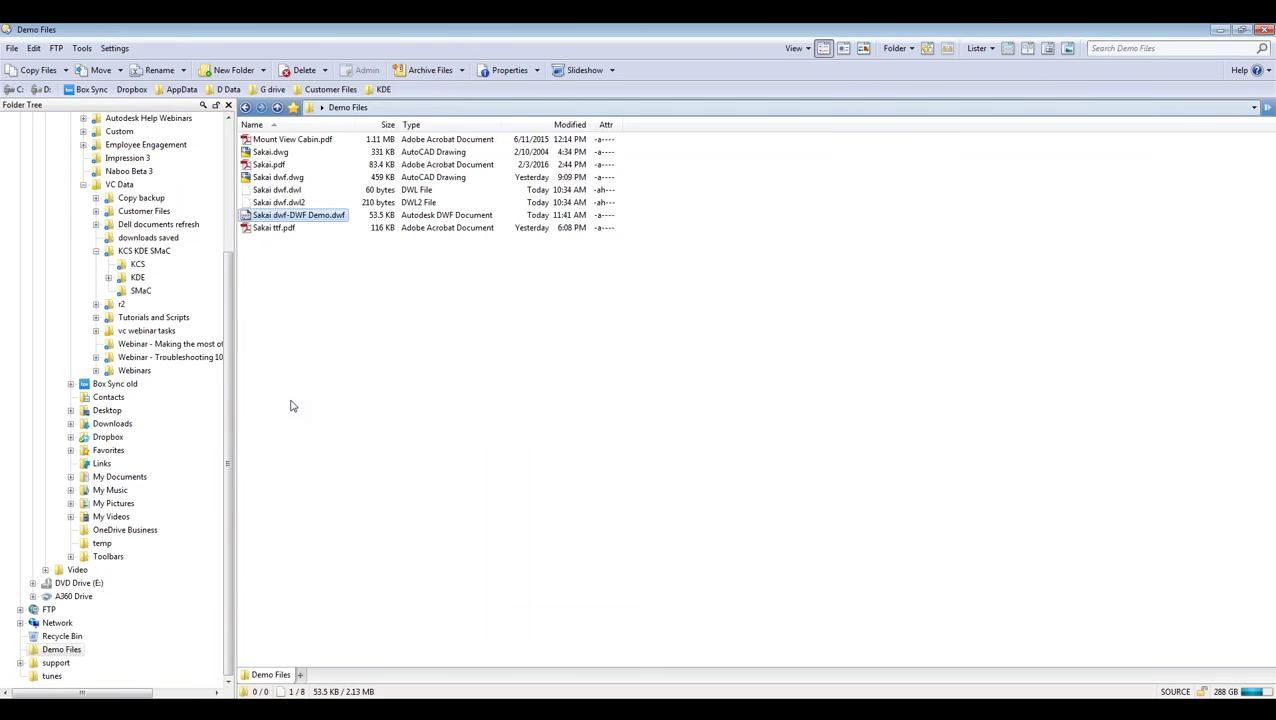
pyautogui.click(295, 406)
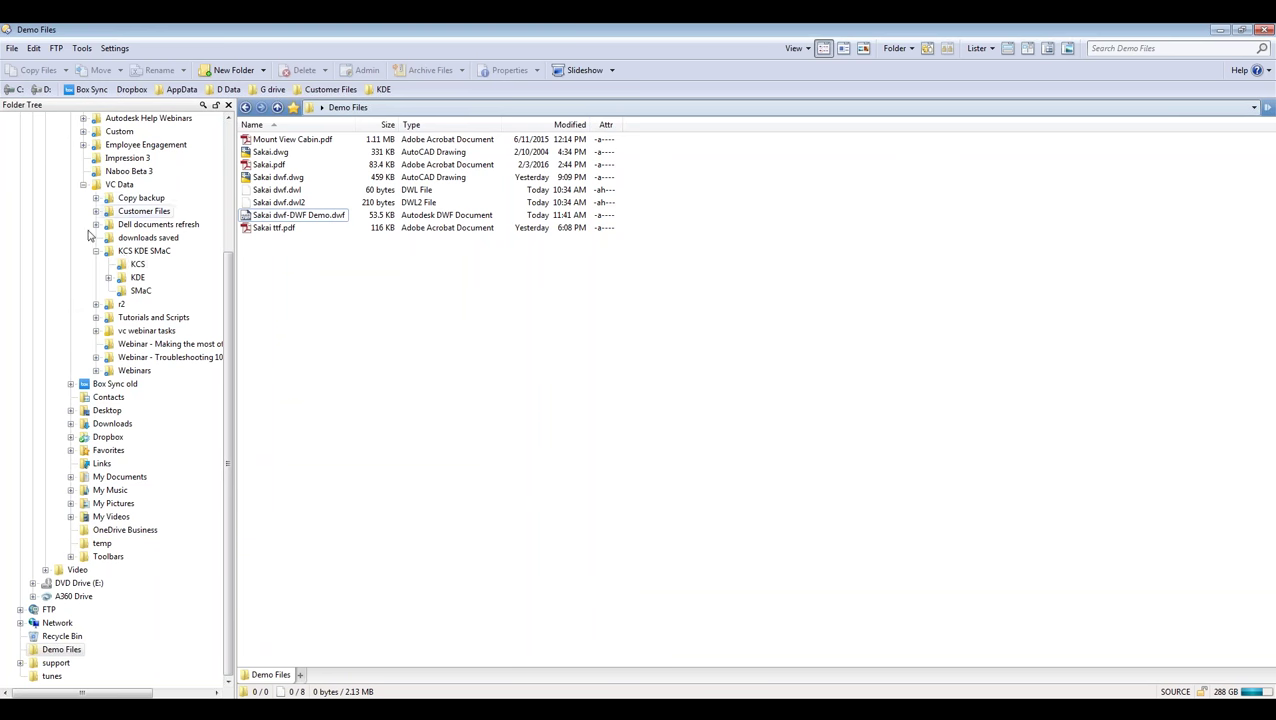
pyautogui.scroll(5, 88, 234)
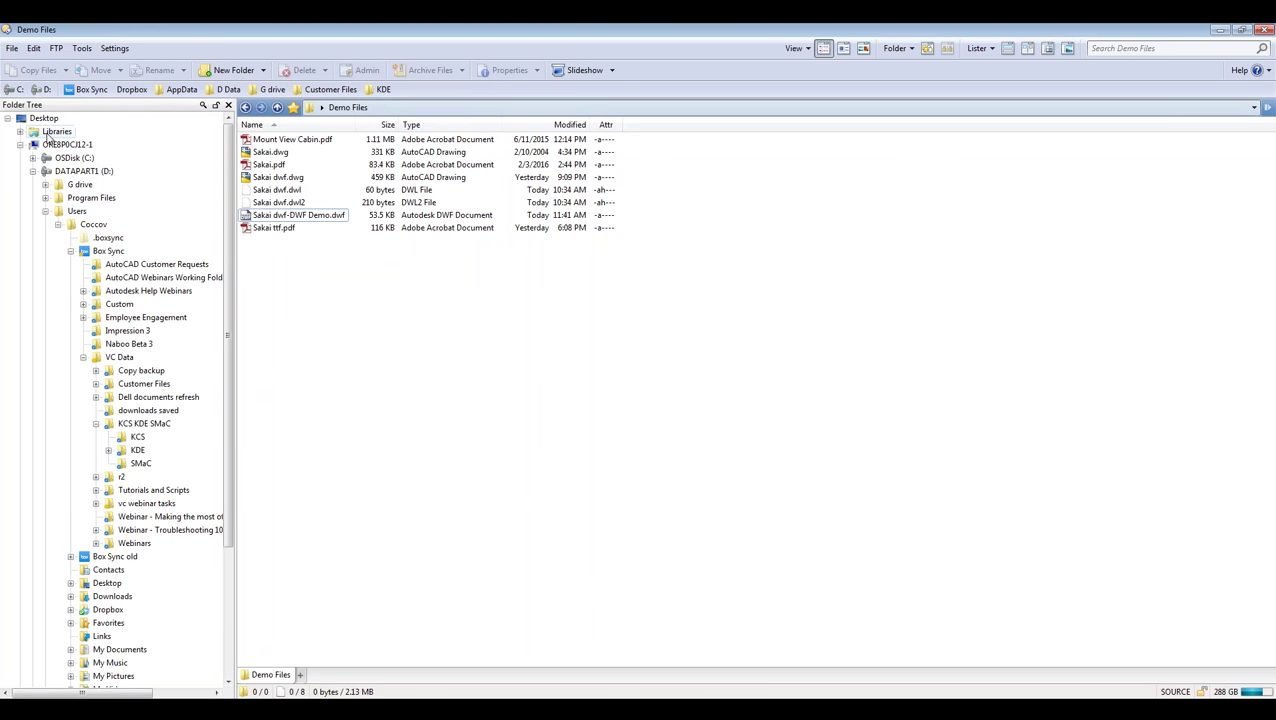
pyautogui.click(43, 118)
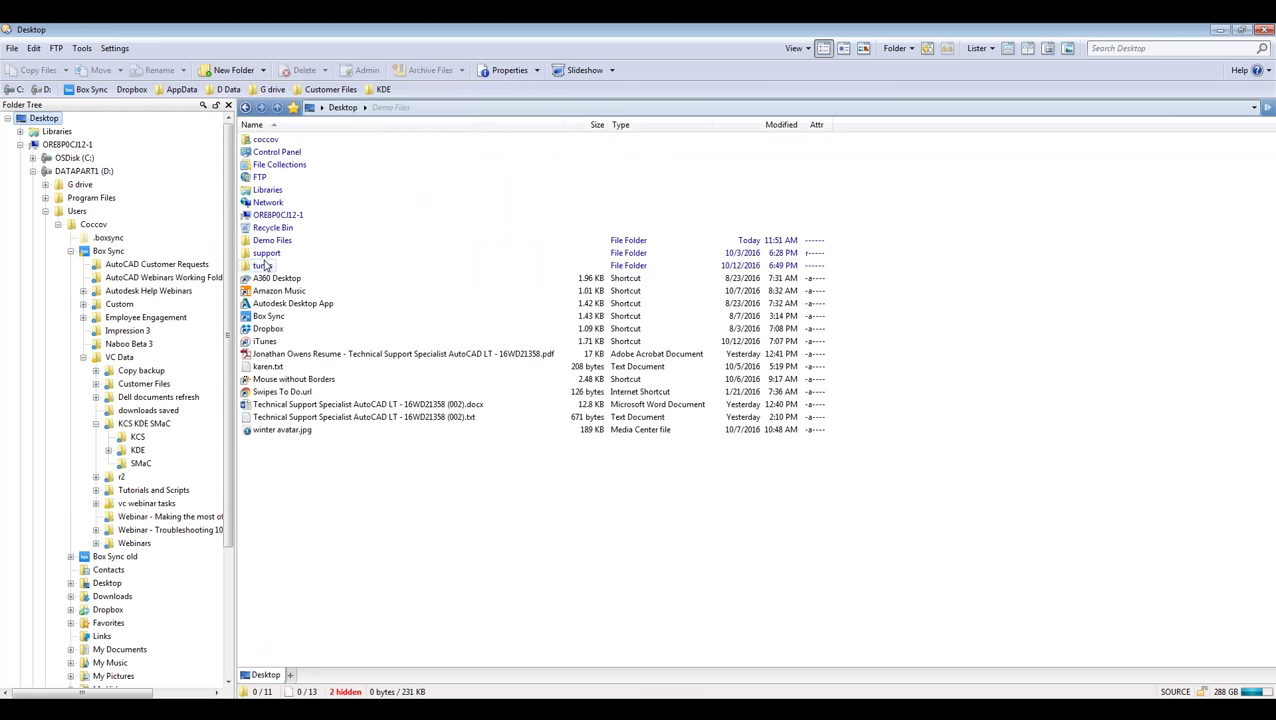
pyautogui.doubleClick(272, 241)
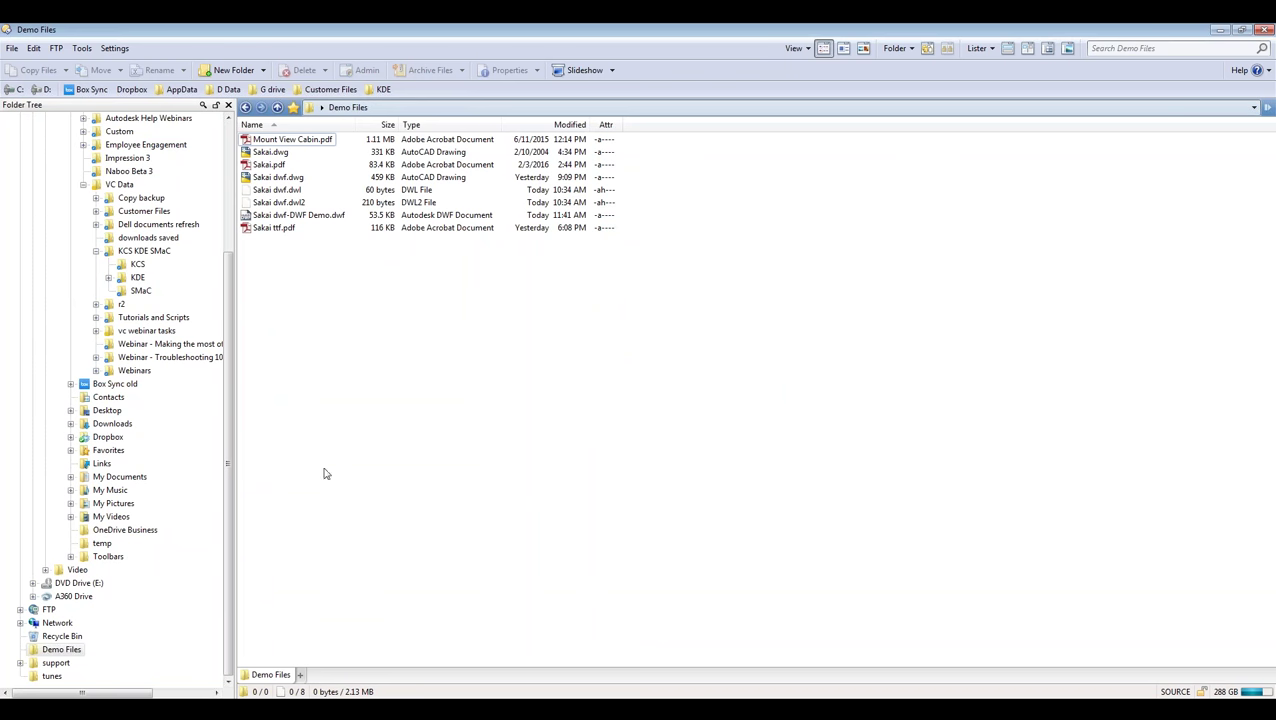
pyautogui.click(134, 277)
pyautogui.click(144, 330)
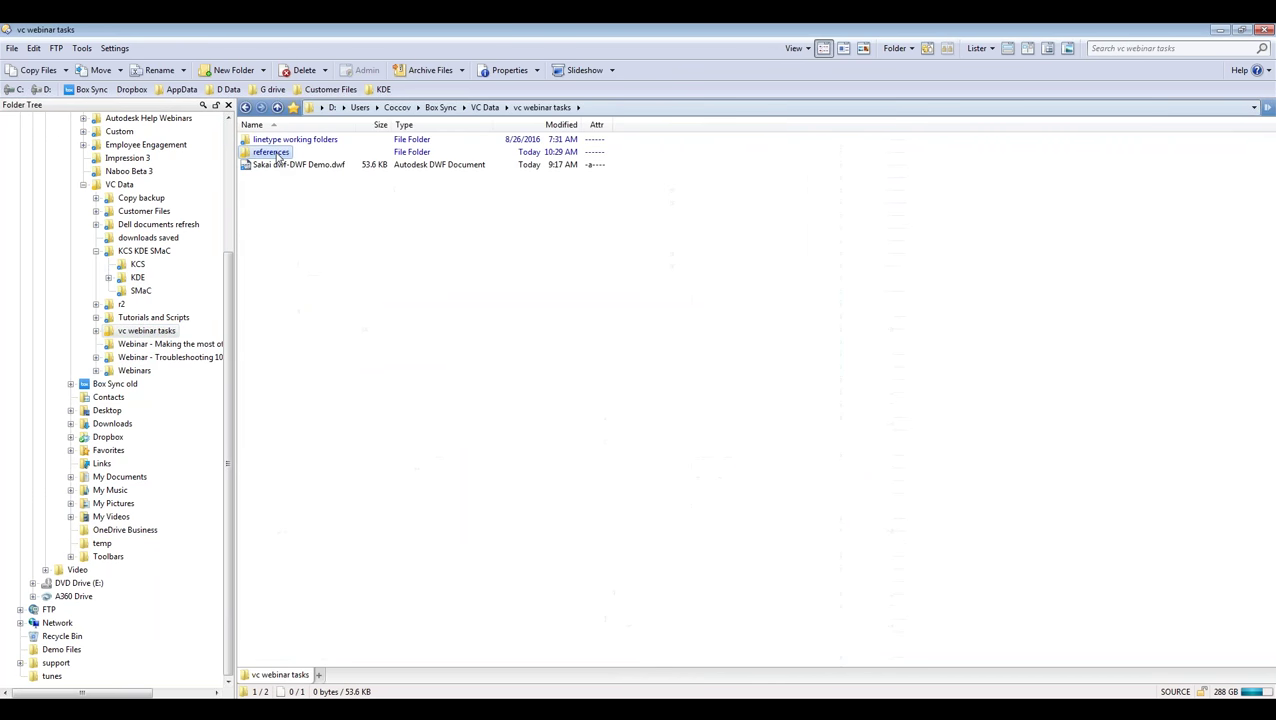
pyautogui.press('Return')
pyautogui.press('Return')
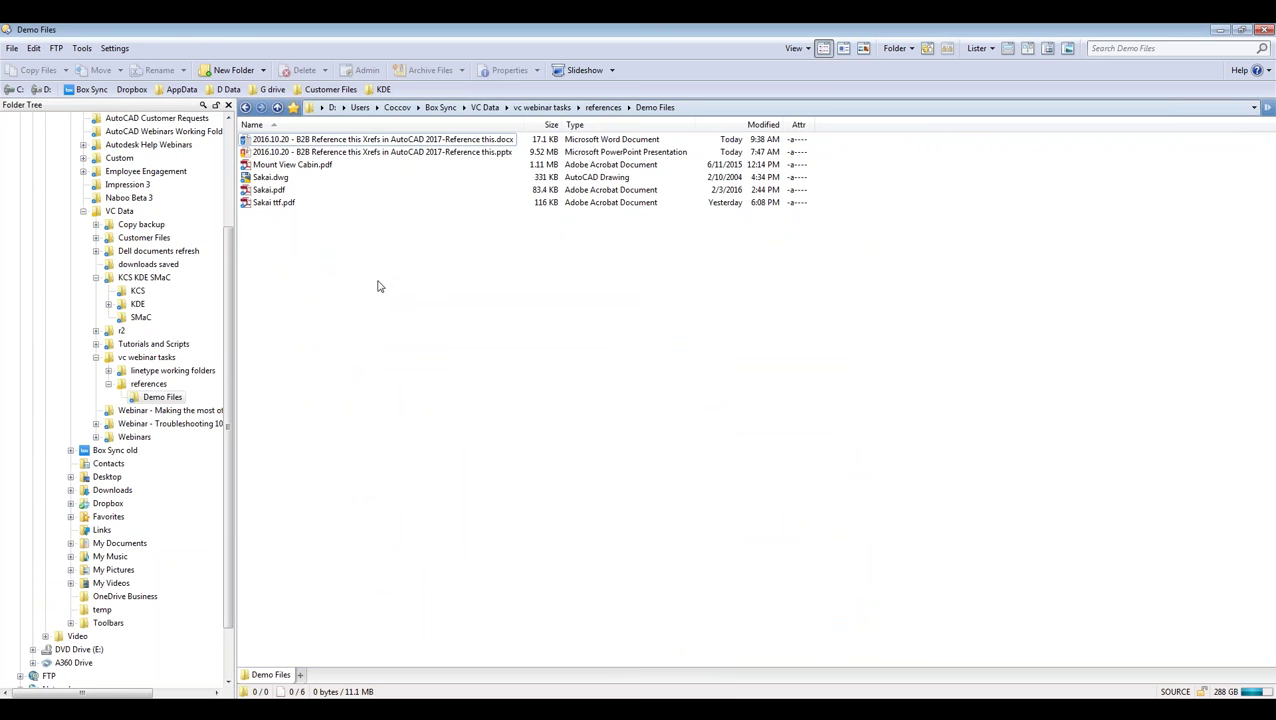
pyautogui.press('BackSpace')
pyautogui.press('BackSpace')
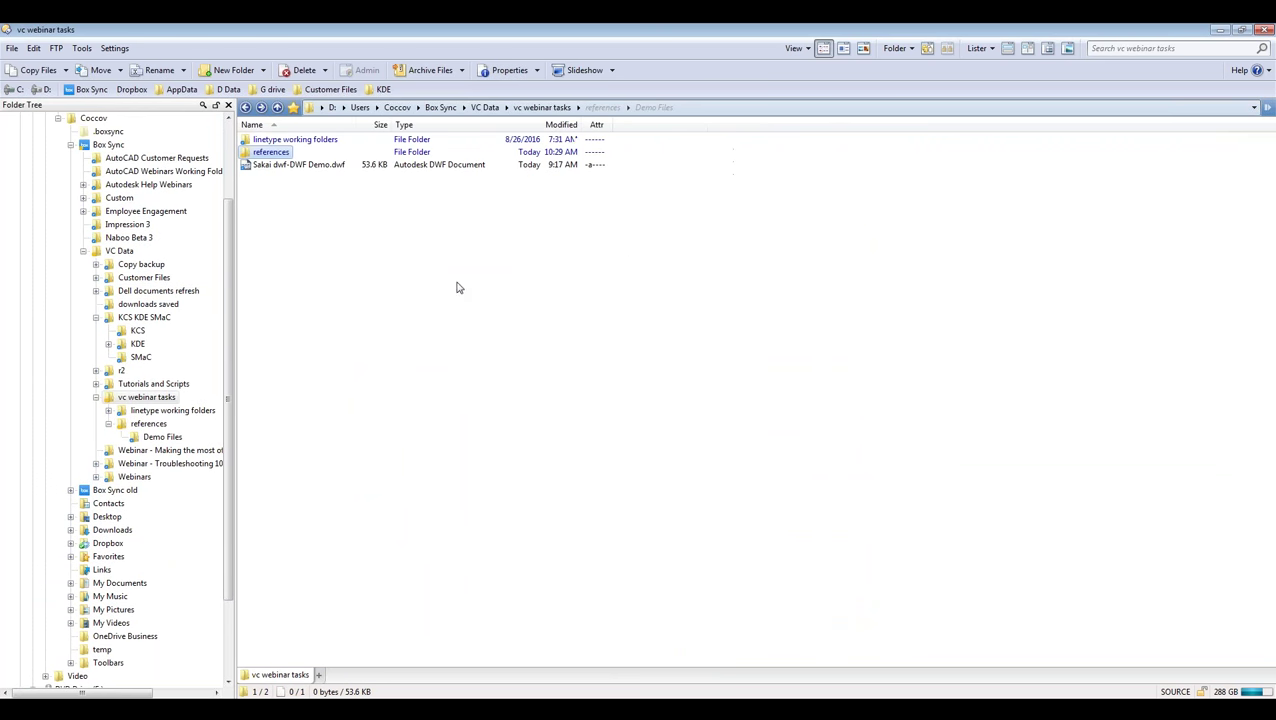
pyautogui.click(1213, 31)
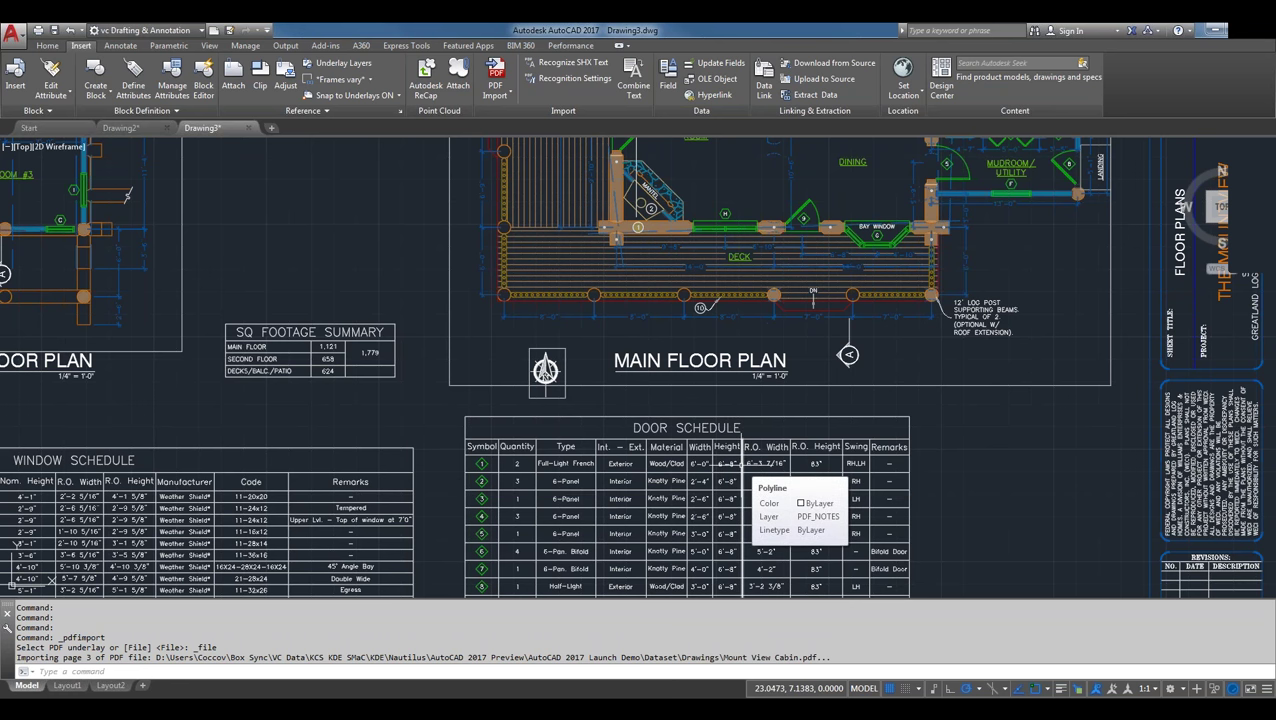
# - Select the digit 8 in the first Height value of the door schedule to examine how its text was imported
pyautogui.scroll(8, 737, 463)
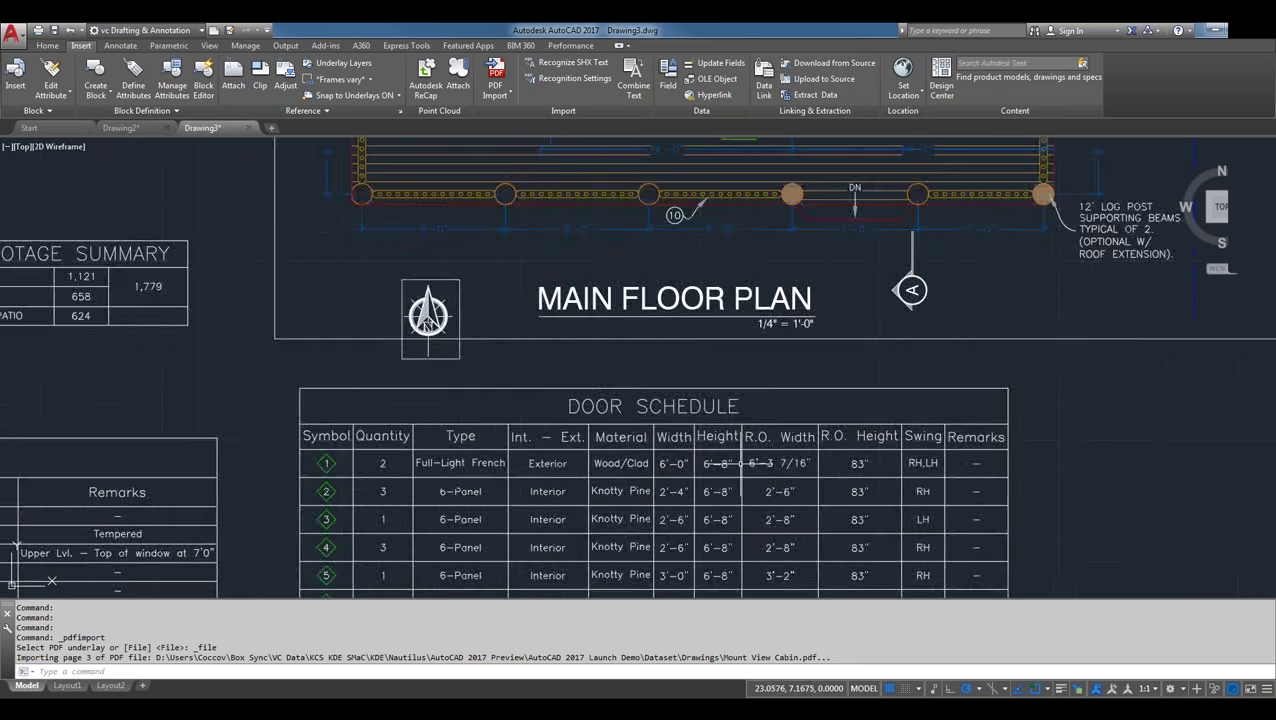
pyautogui.click(676, 452)
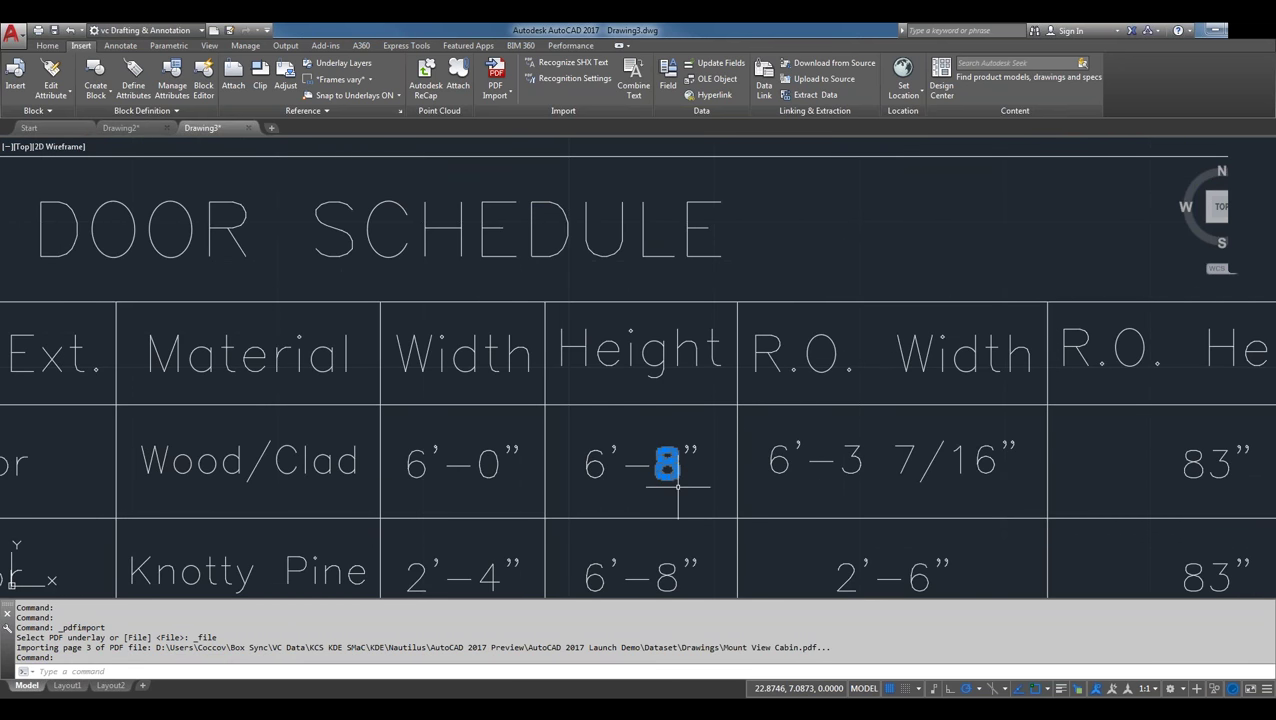
pyautogui.press('Escape')
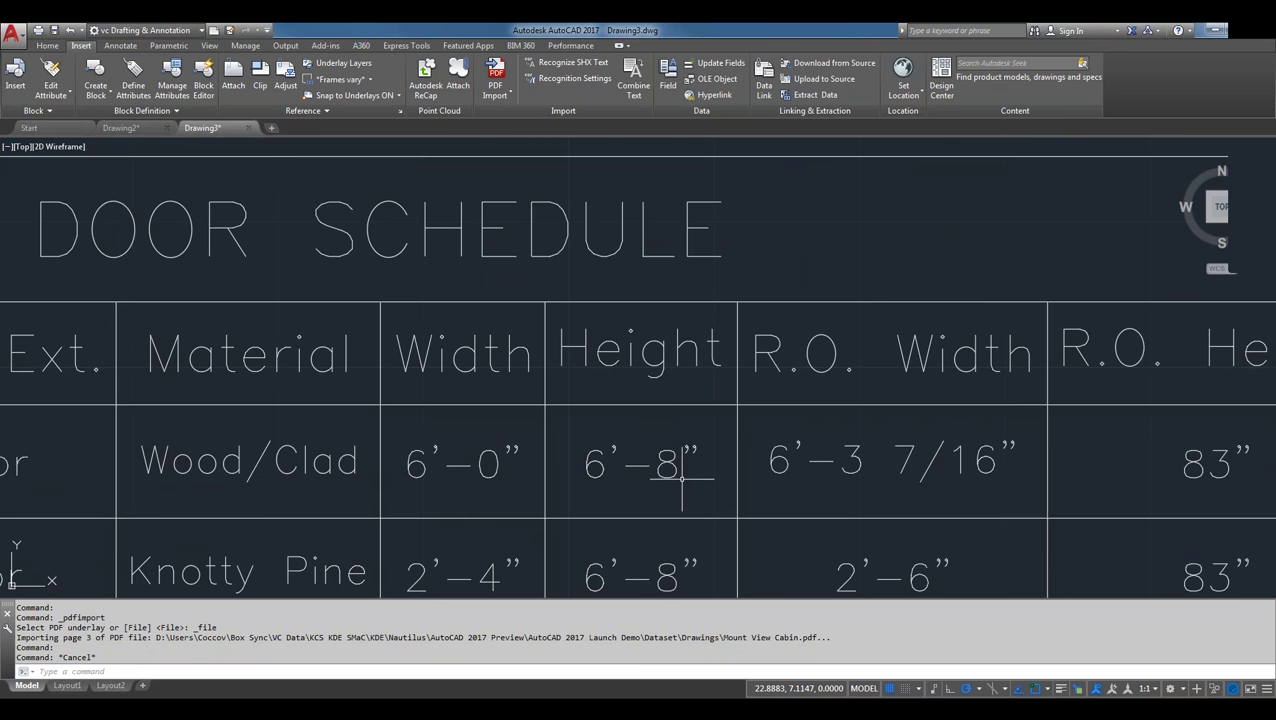
# - Select the MAIN FLOOR PLAN title and open it for text editing to check its object type, and close the editor
pyautogui.scroll(-5, 678, 473)
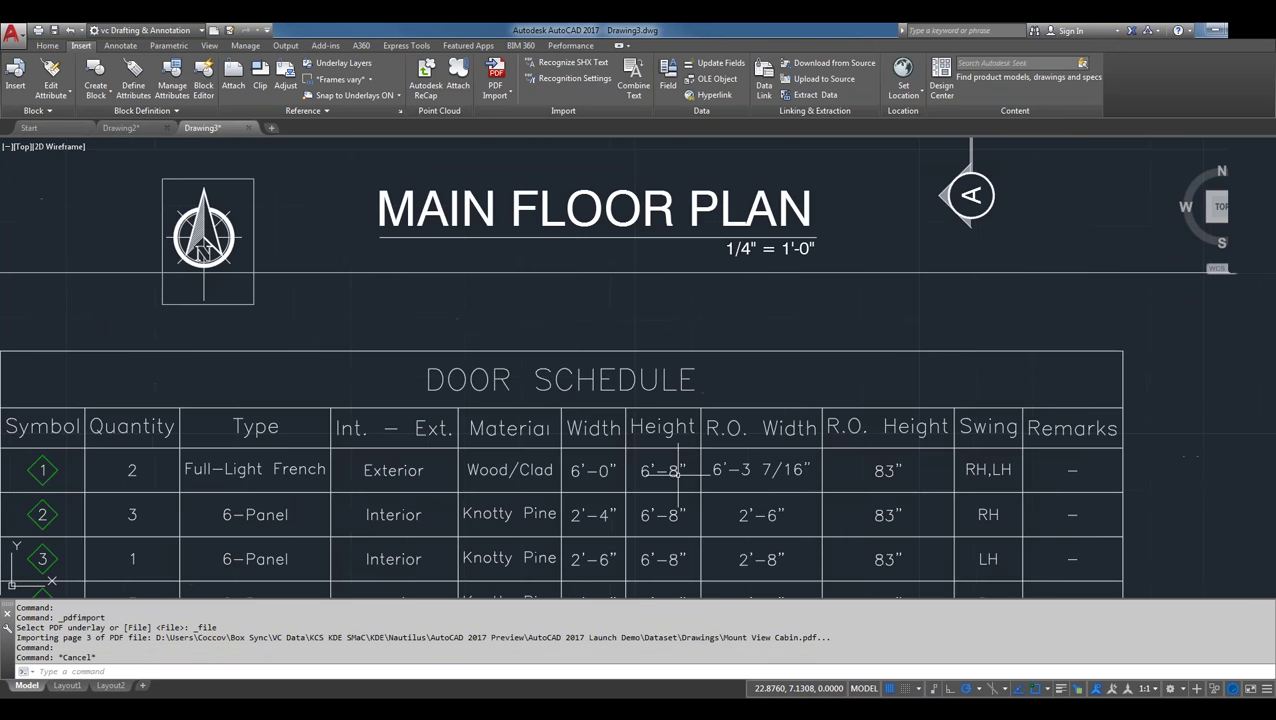
pyautogui.click(771, 214)
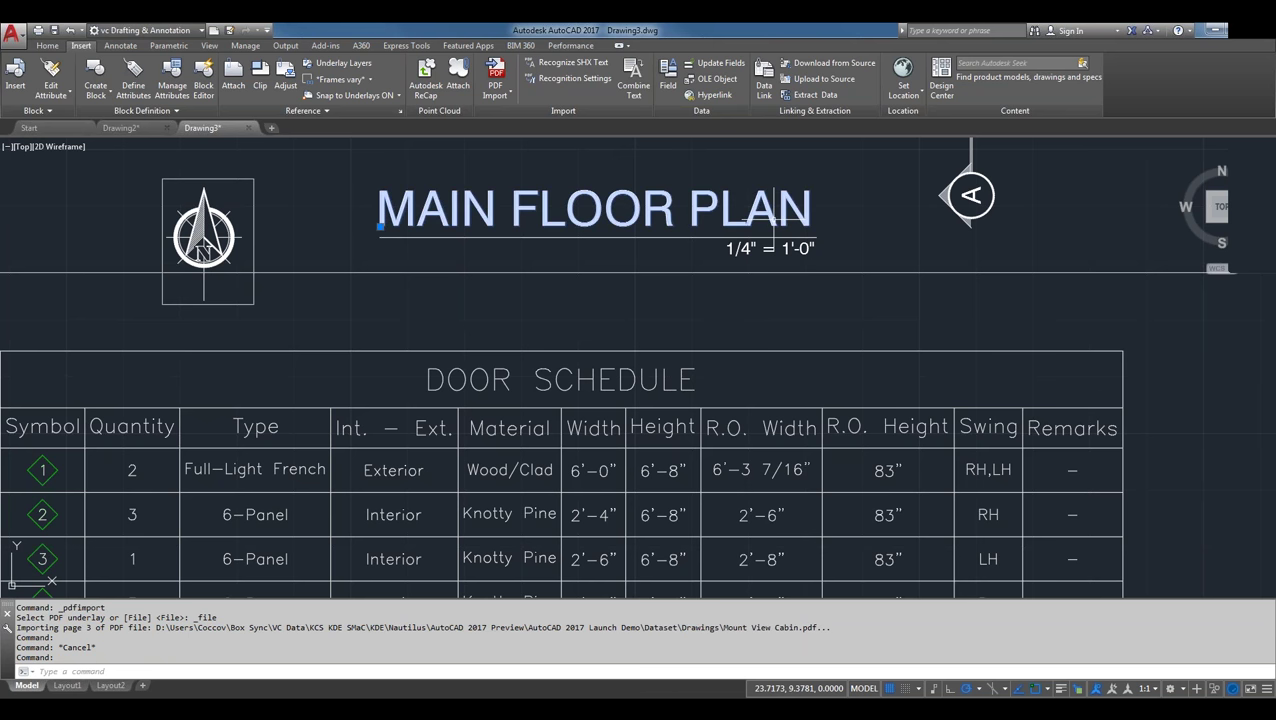
pyautogui.press('Escape')
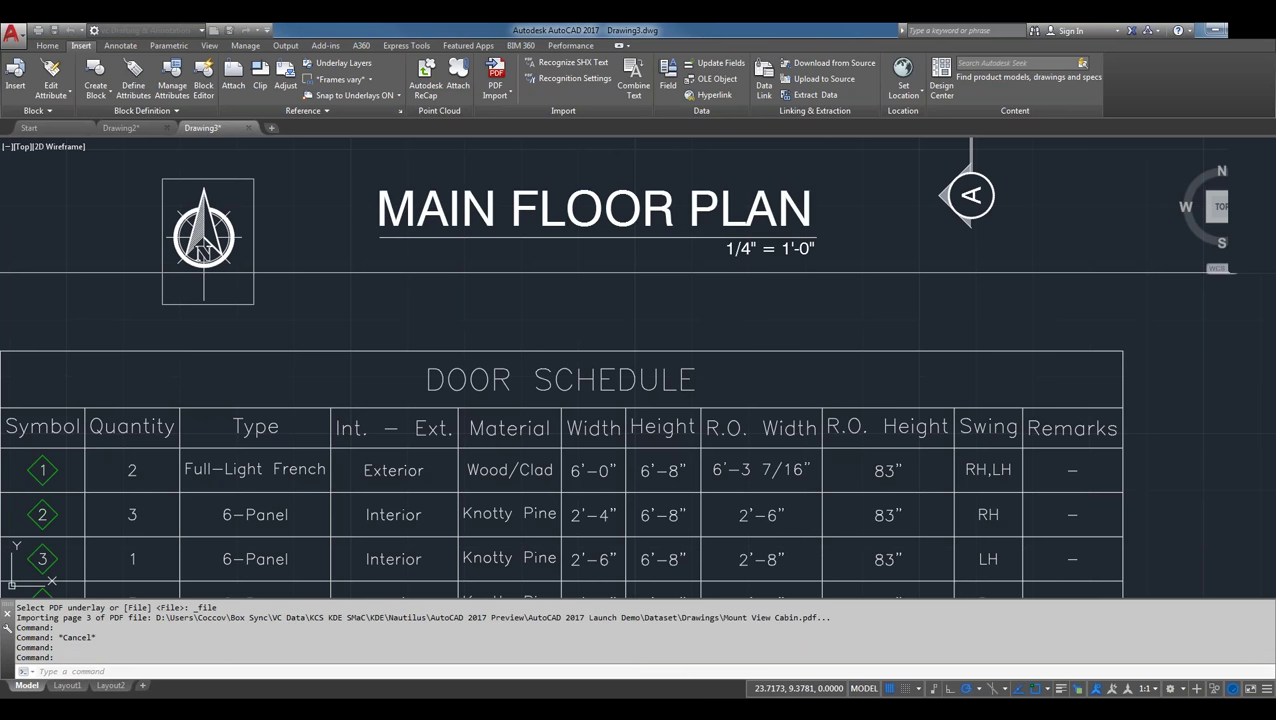
pyautogui.doubleClick(776, 212)
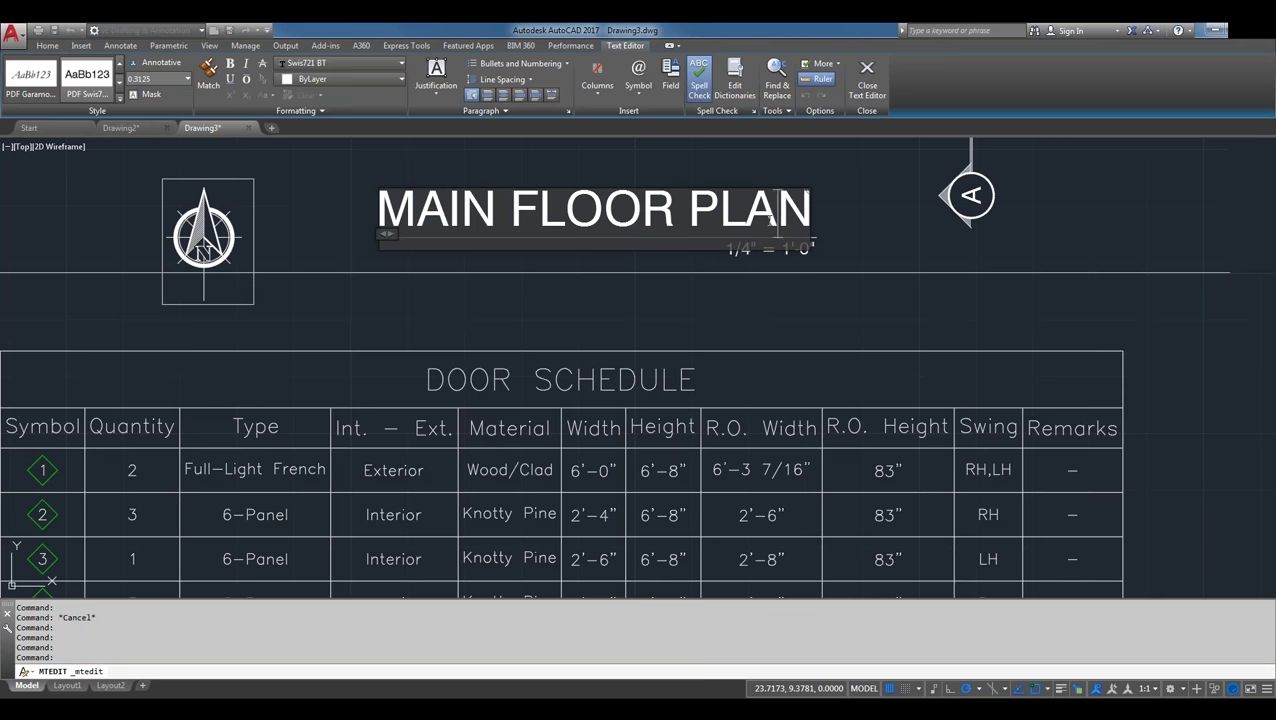
pyautogui.click(745, 321)
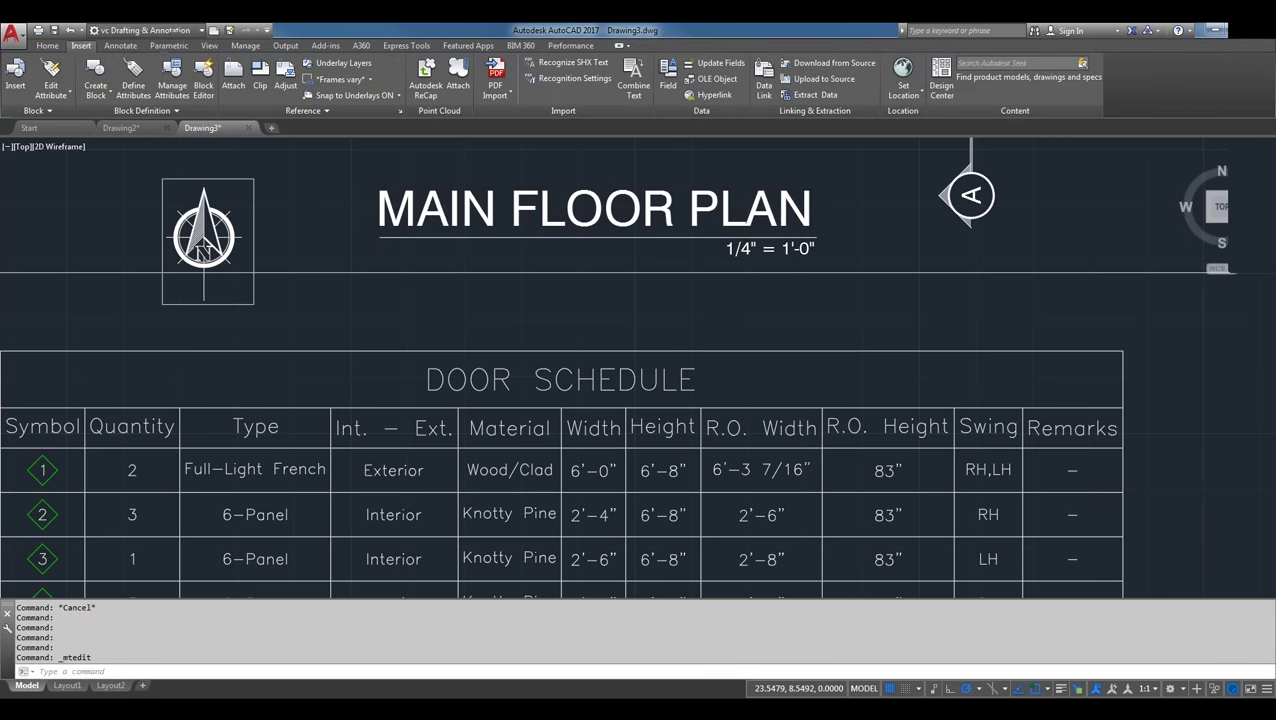
# - Open the External References palette with XR, inspect the Mount View Cabin image reference, and show the file references as a tree
pyautogui.scroll(-4, 751, 315)
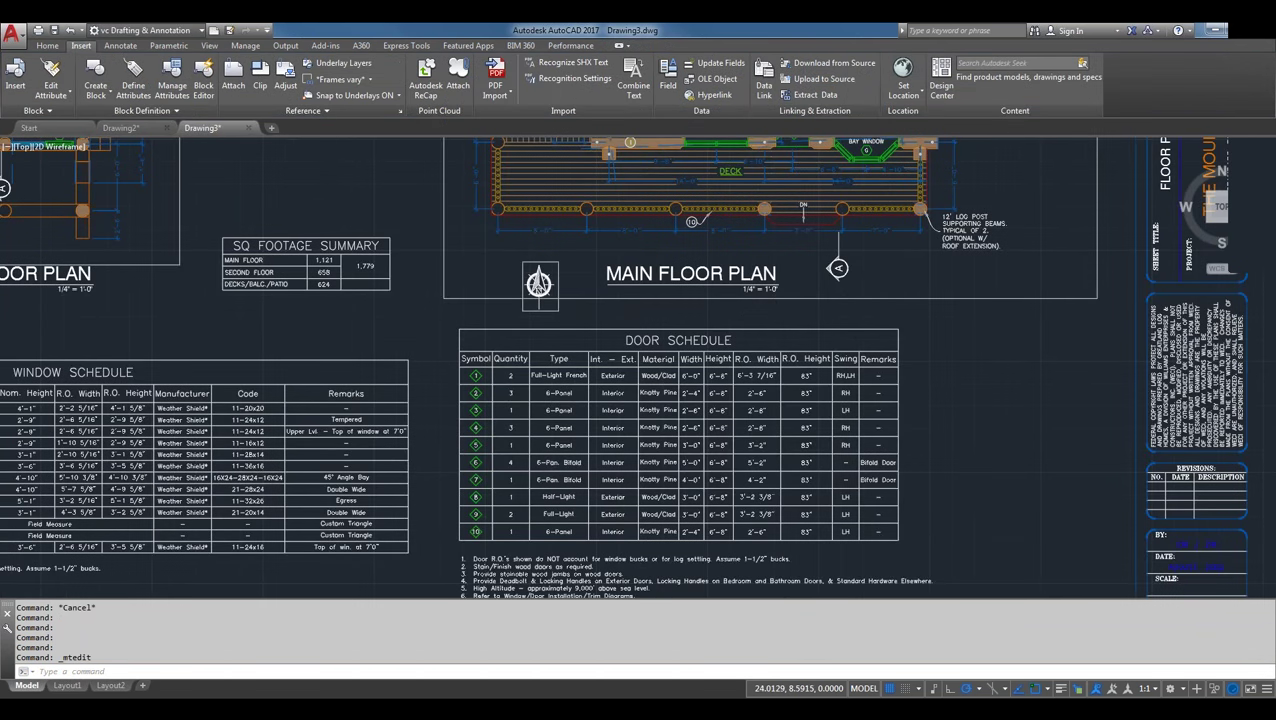
pyautogui.scroll(-6, 775, 312)
pyautogui.scroll(4, 775, 312)
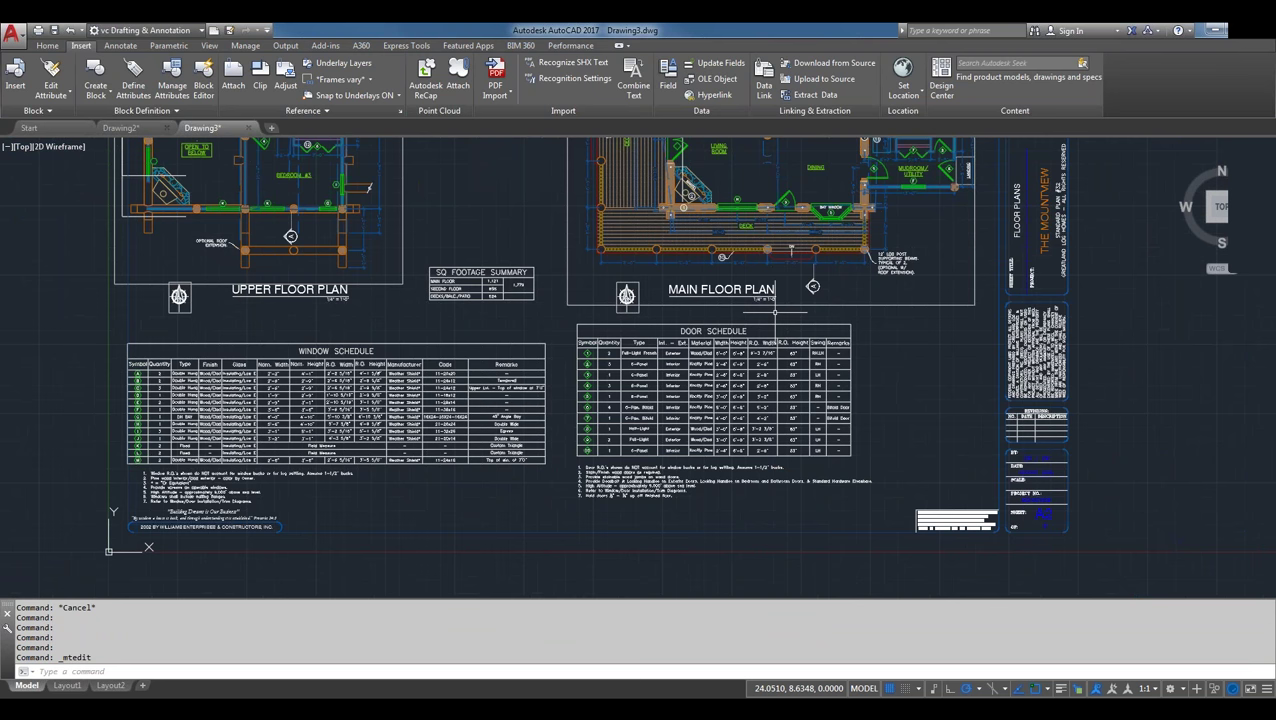
pyautogui.scroll(-4, 775, 312)
pyautogui.scroll(4, 880, 222)
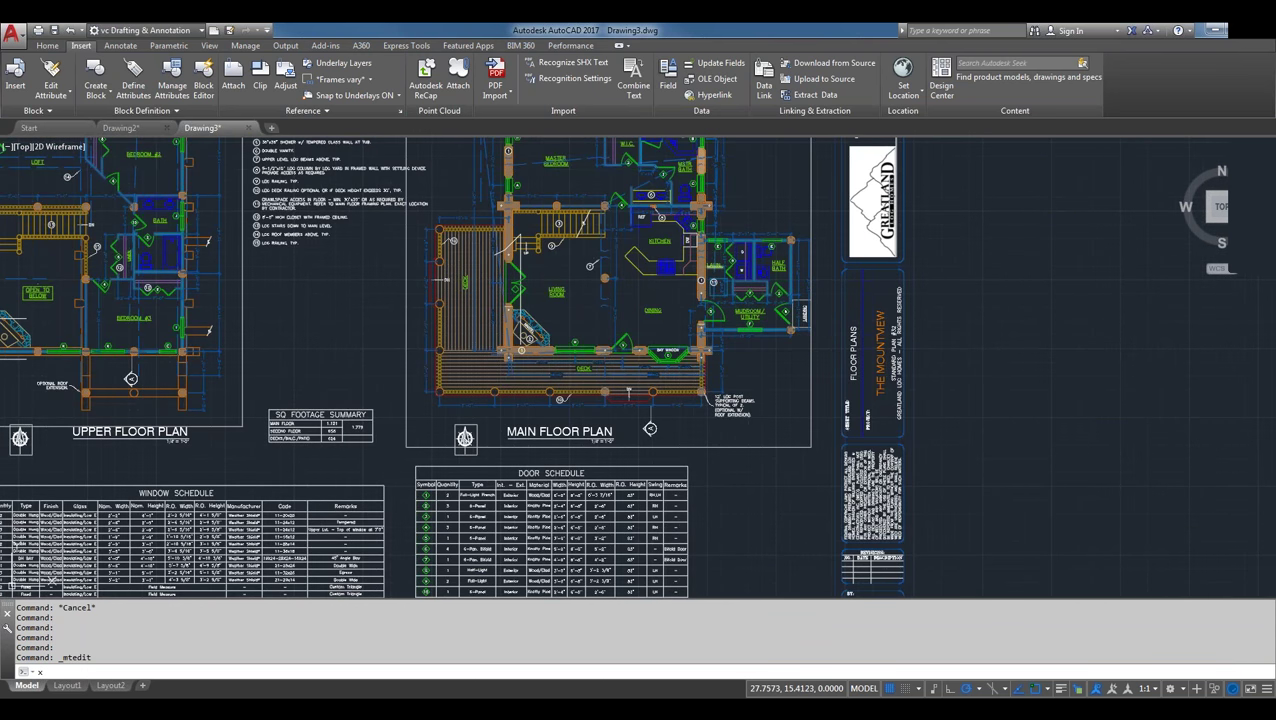
pyautogui.write('r')
pyautogui.press('Return')
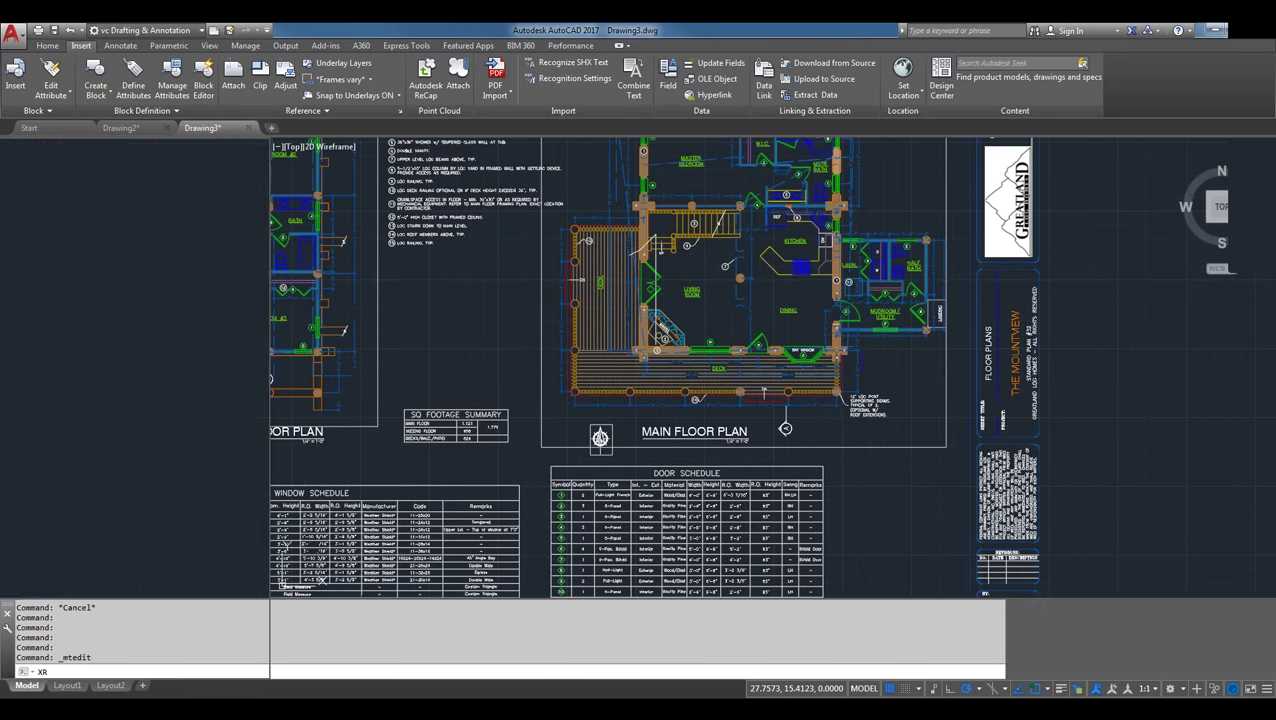
pyautogui.moveTo(35, 238)
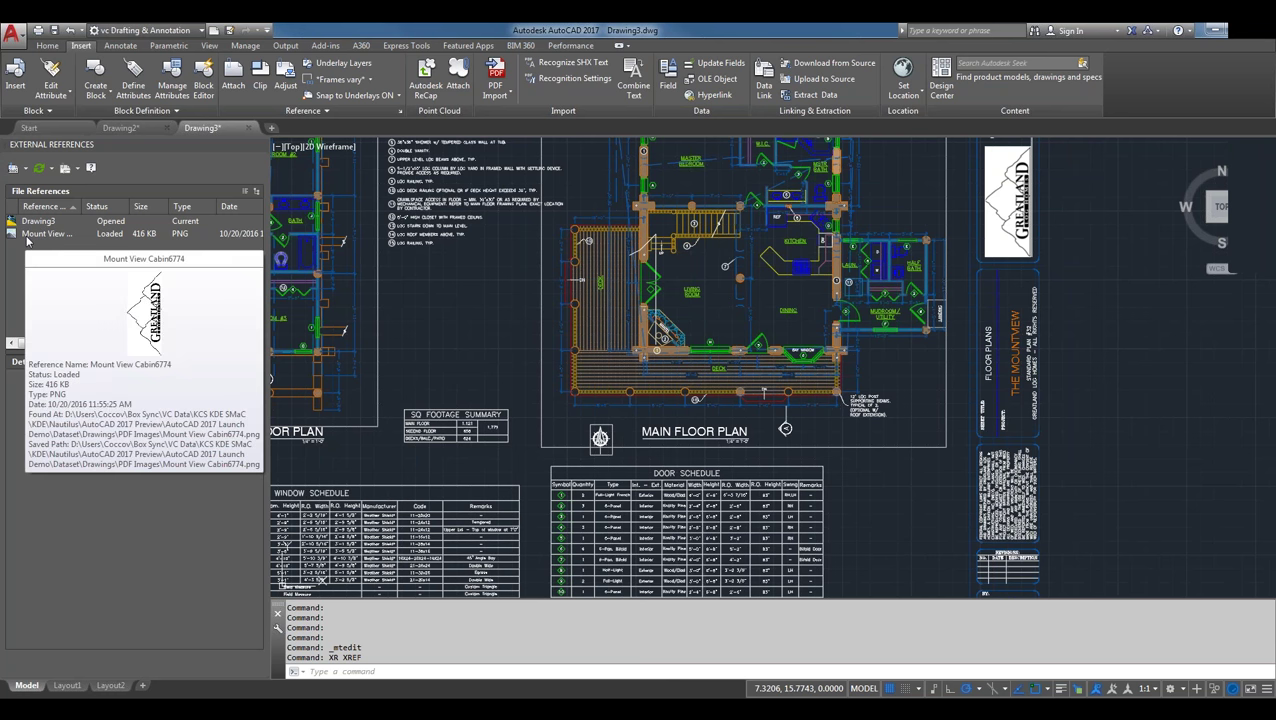
pyautogui.click(255, 193)
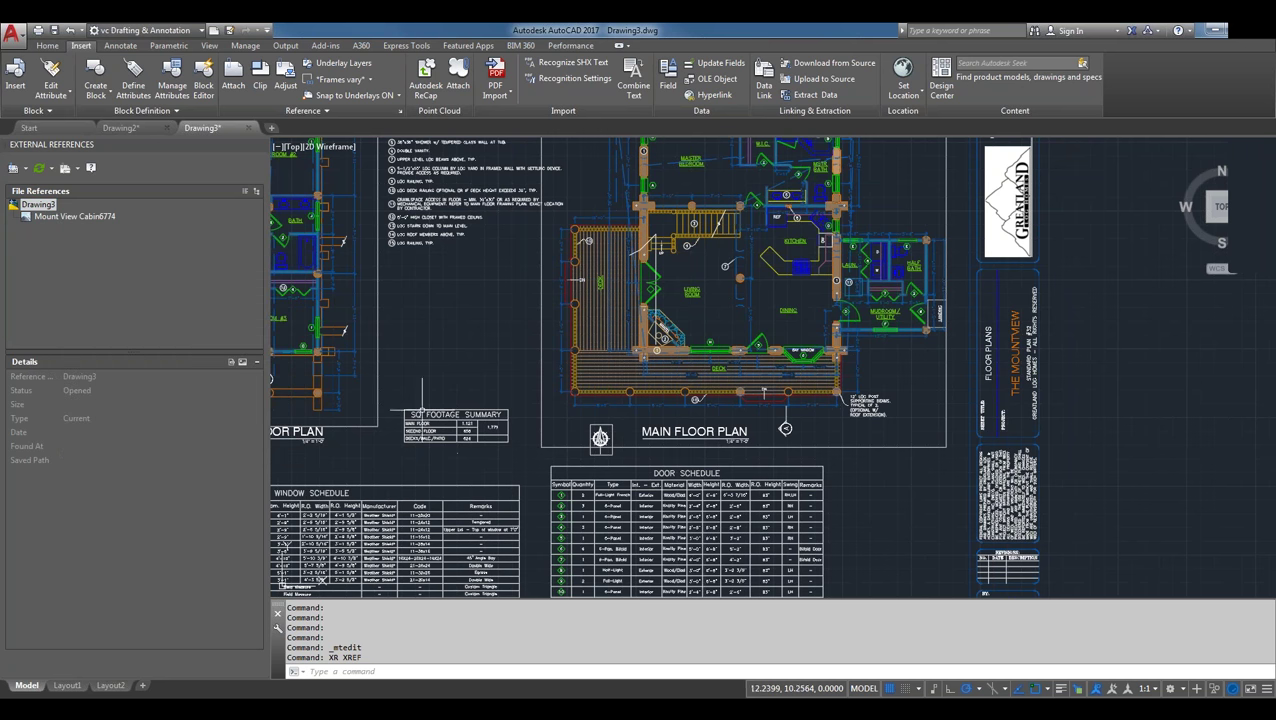
# - Close the External References palette, then review the PDF text recognition settings for SHX fonts and threshold without changing them
pyautogui.click(260, 145)
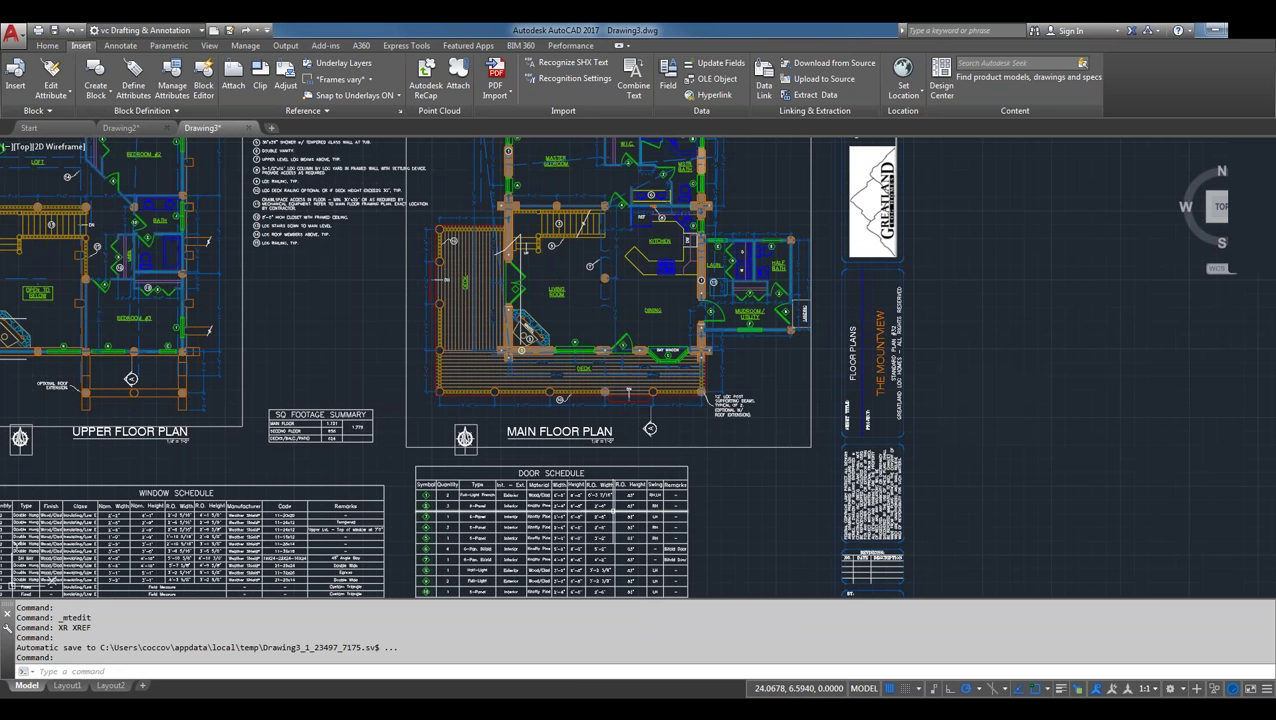
pyautogui.scroll(2, 600, 509)
pyautogui.moveTo(622, 496); pyautogui.dragTo(734, 352, button='middle')
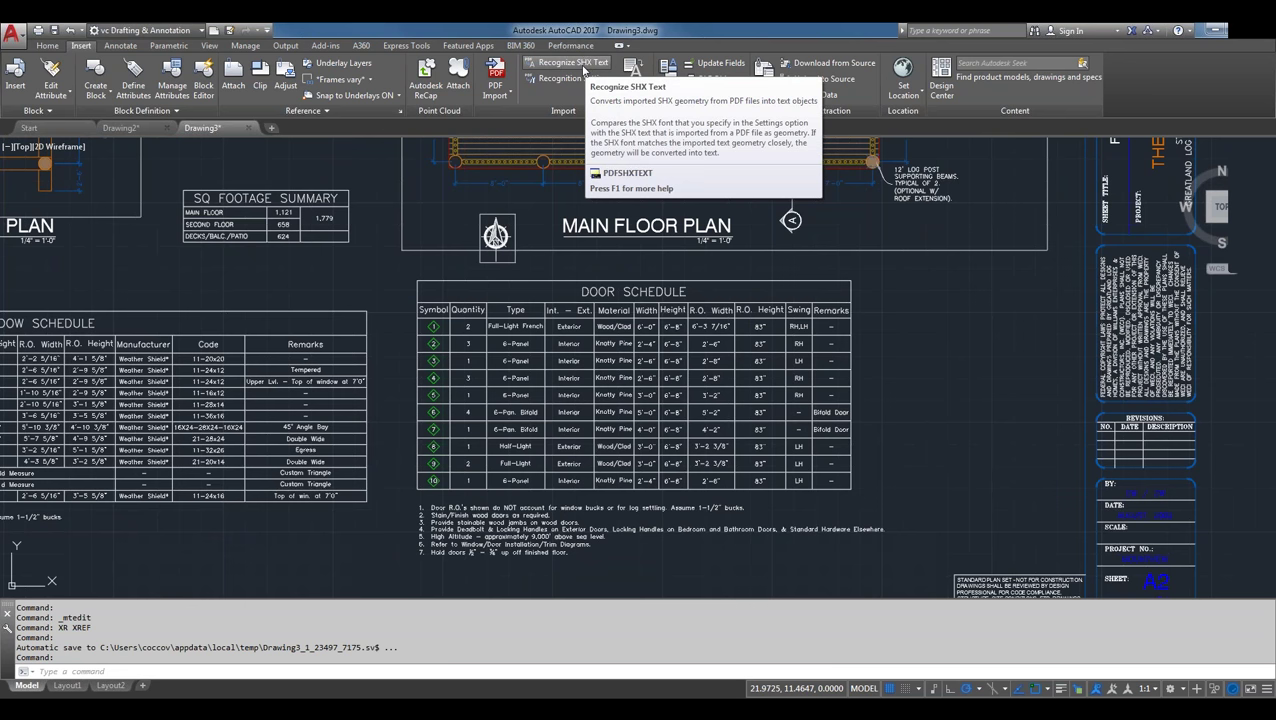
pyautogui.click(573, 78)
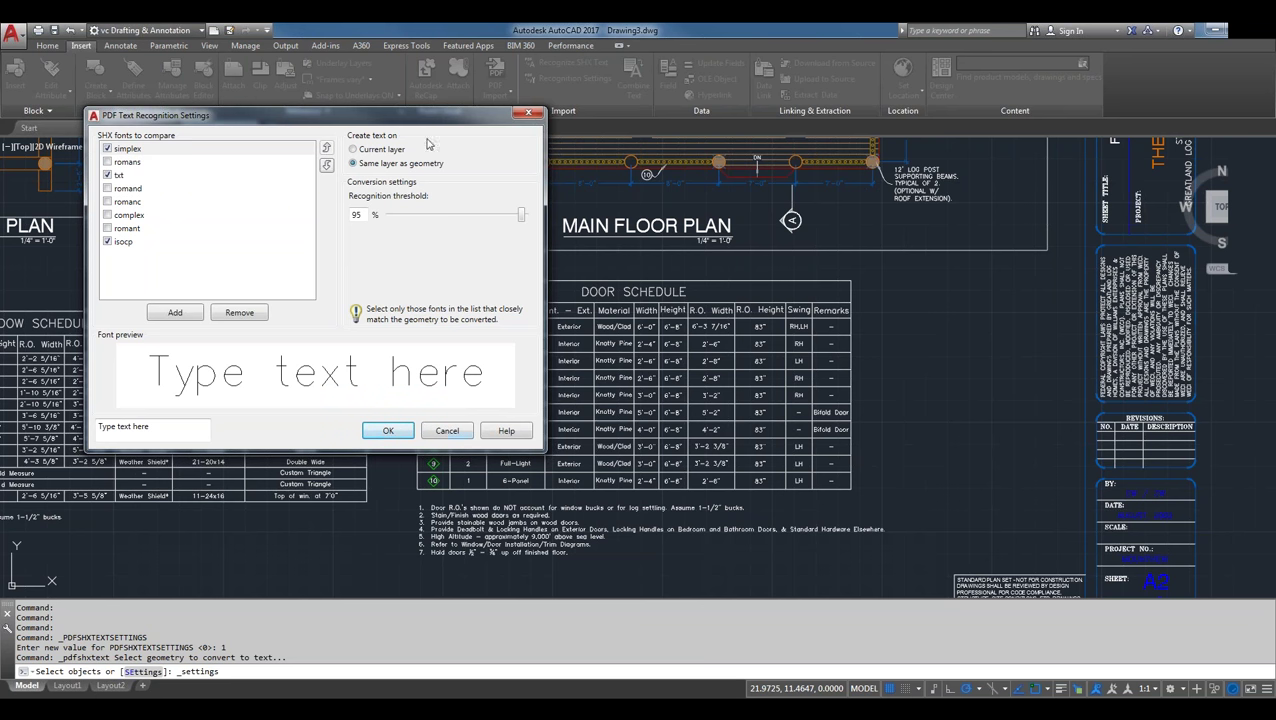
pyautogui.click(447, 431)
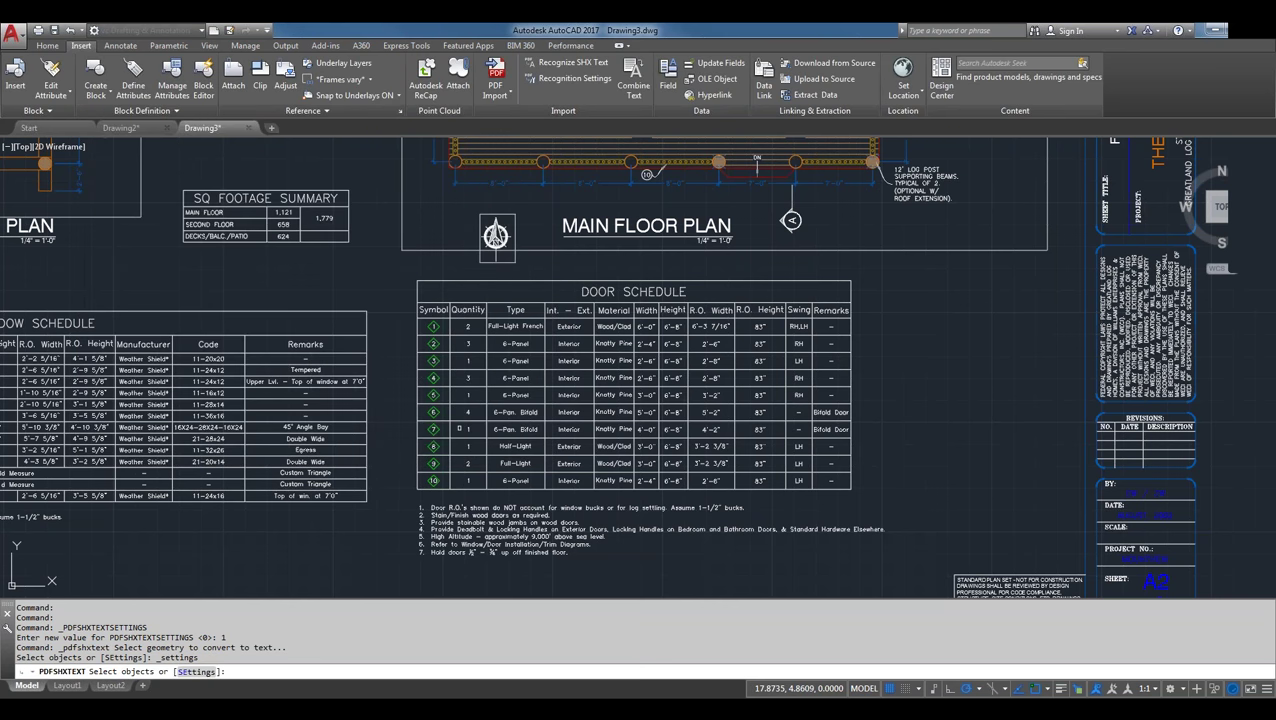
# - Run Recognize SHX Text on the Type, Int. - Ext., Material and Width entries in the first row of the door schedule
pyautogui.click(600, 68)
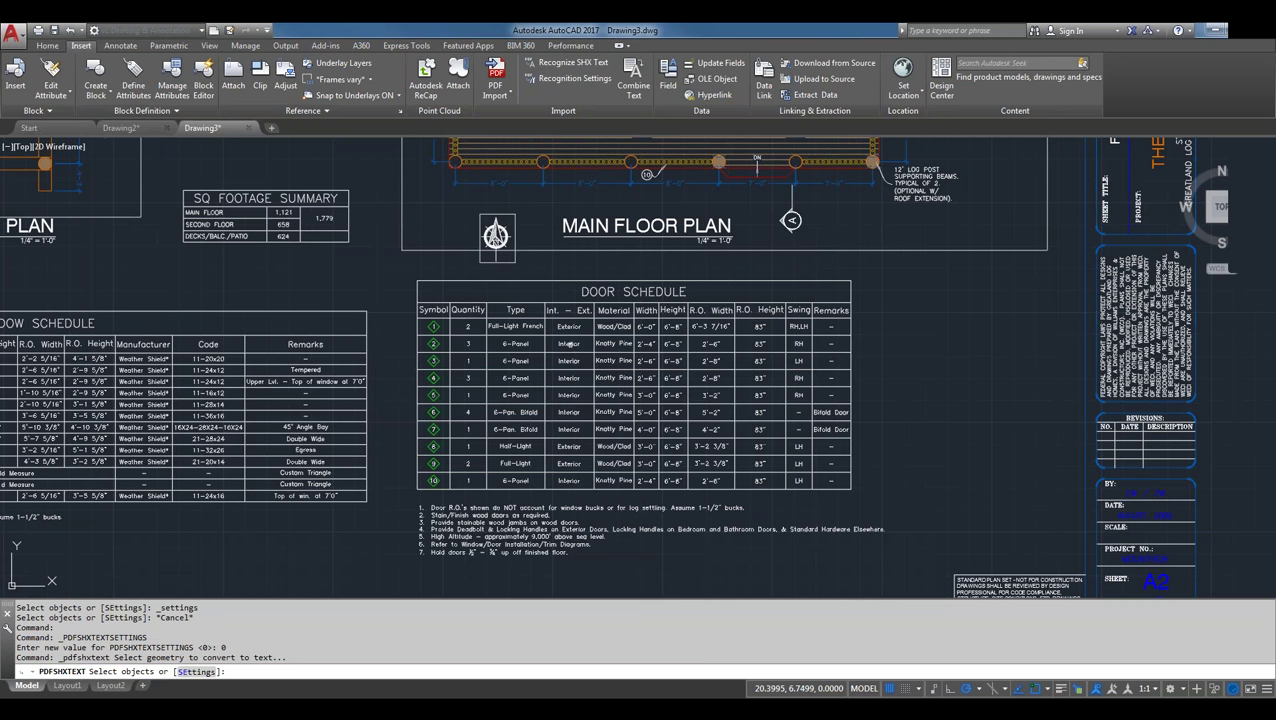
pyautogui.scroll(4, 570, 344)
pyautogui.click(344, 284)
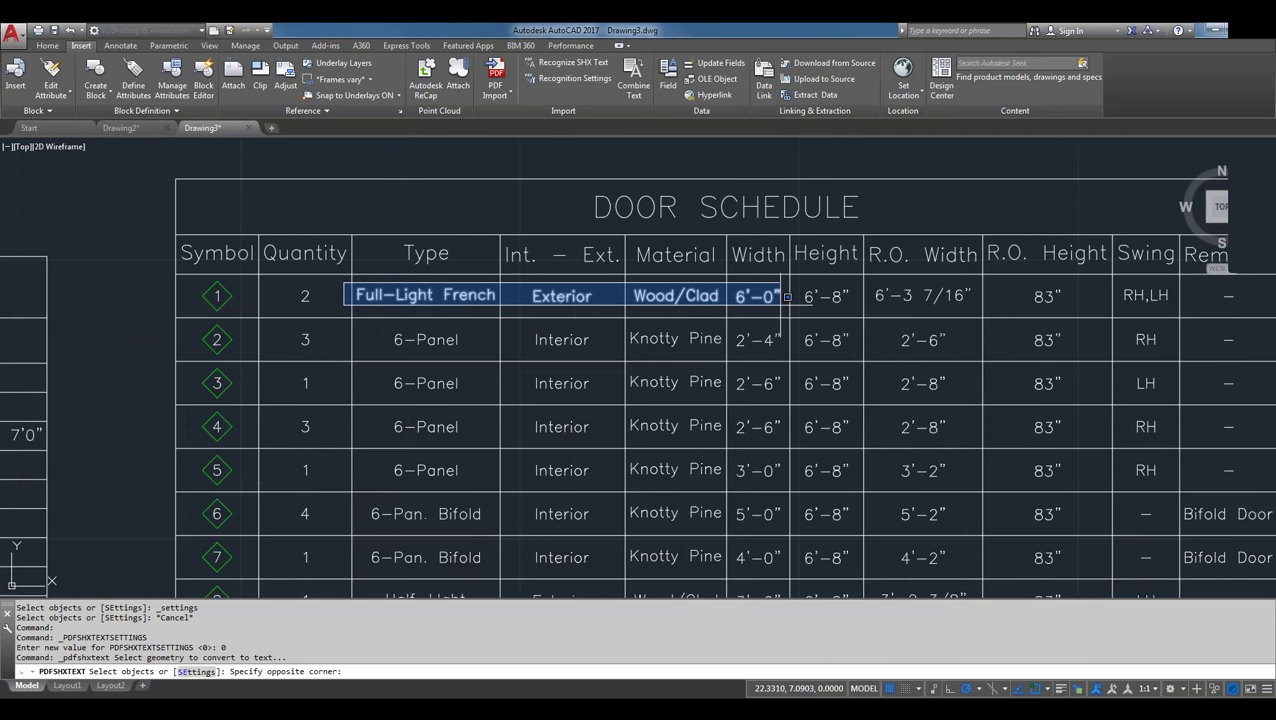
pyautogui.click(787, 297)
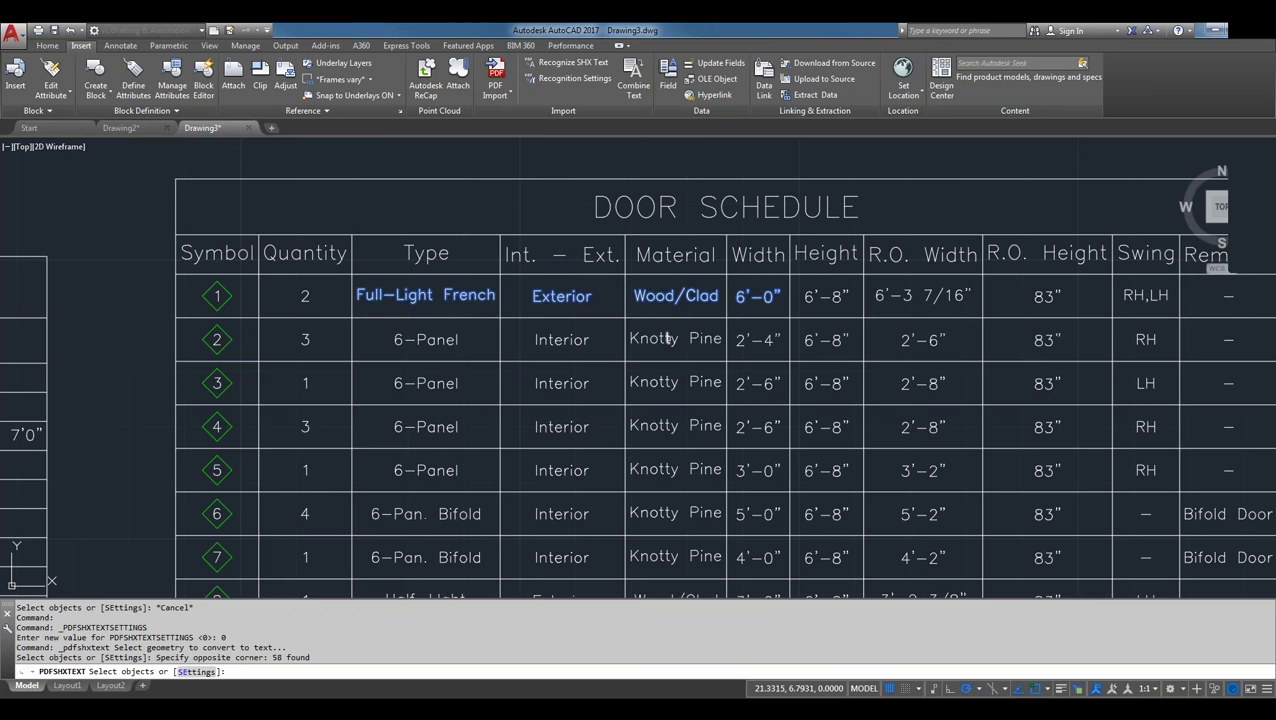
pyautogui.press('Return')
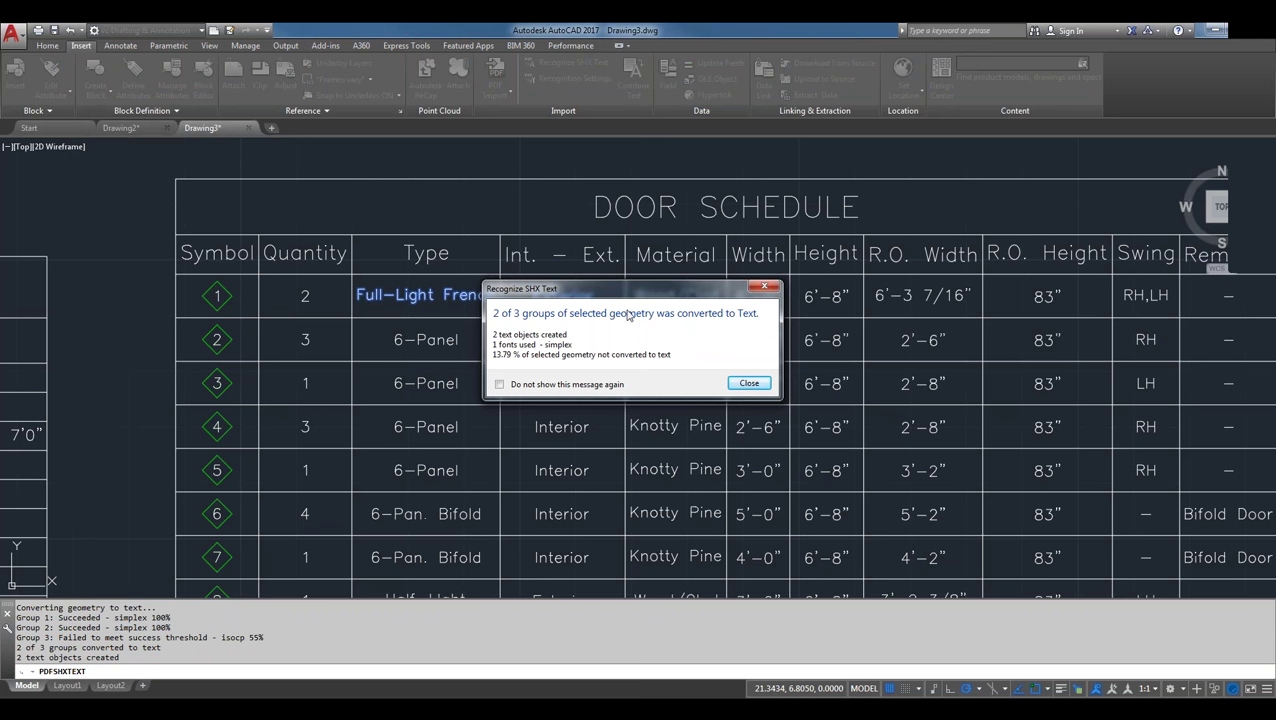
pyautogui.click(750, 384)
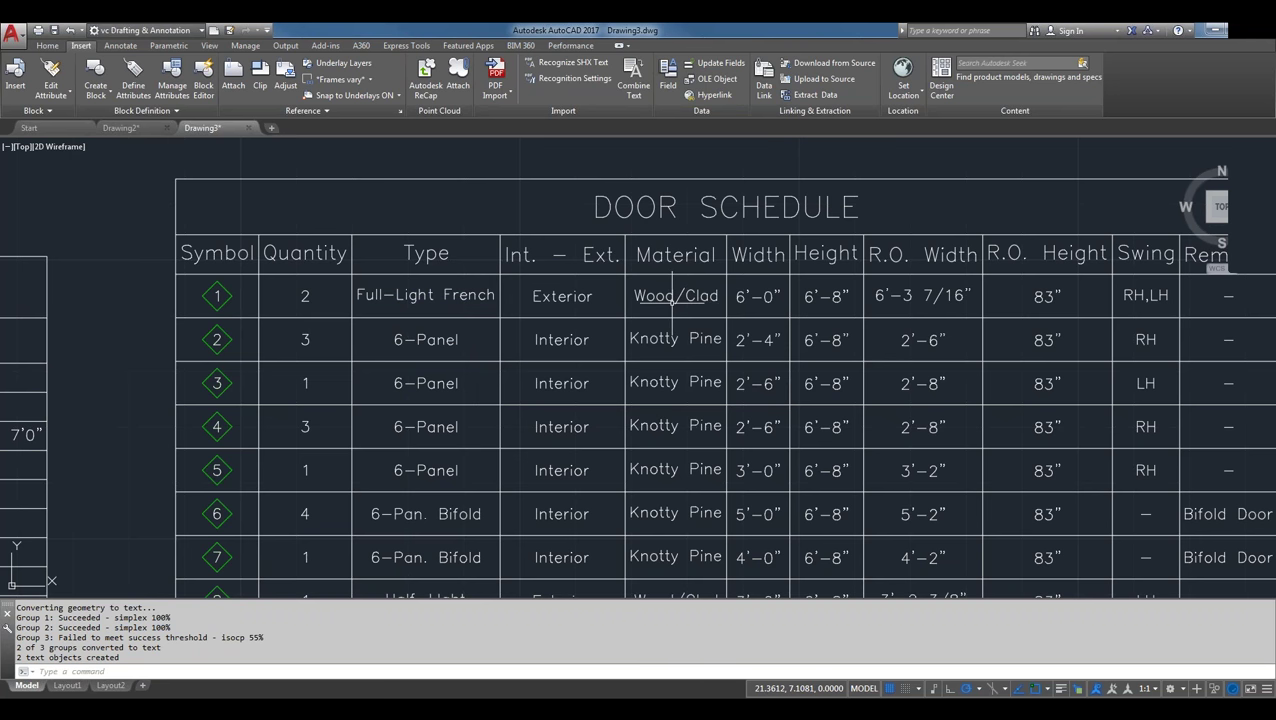
pyautogui.press('Escape')
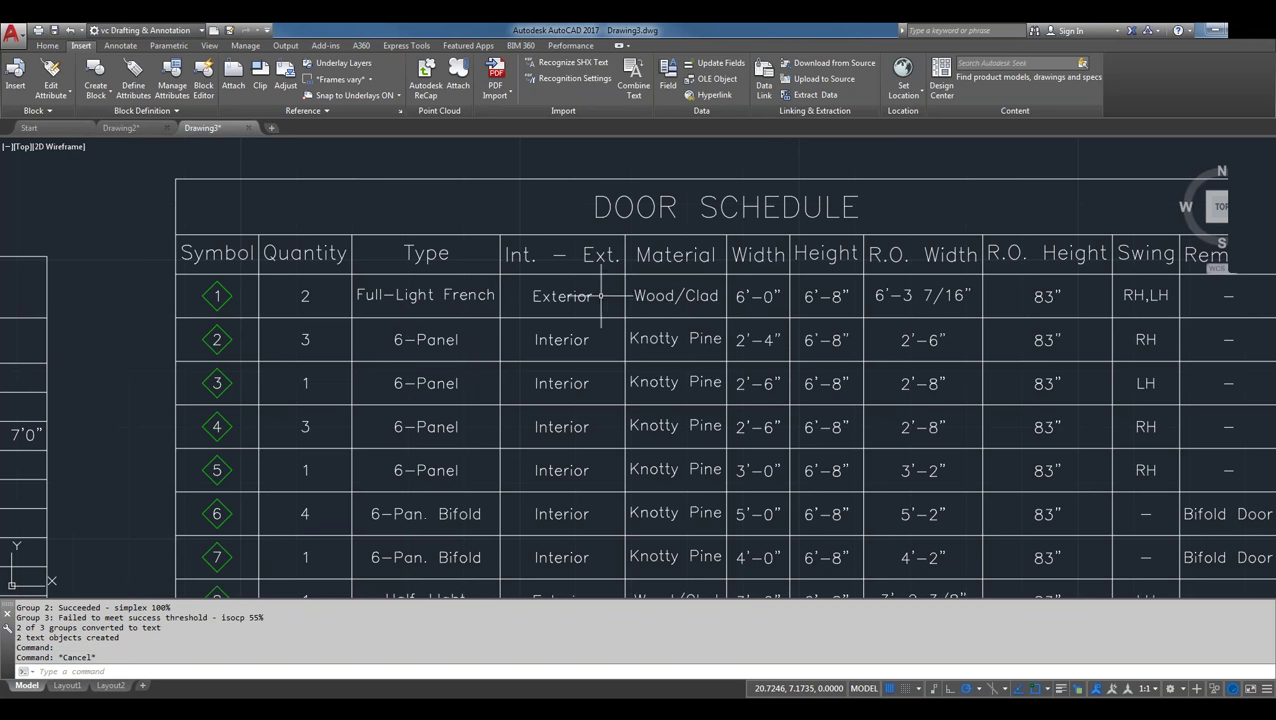
# - Select the Exterior and Full-Light French entries in the door schedule's first row to check their object type, and clear the selection
pyautogui.click(592, 296)
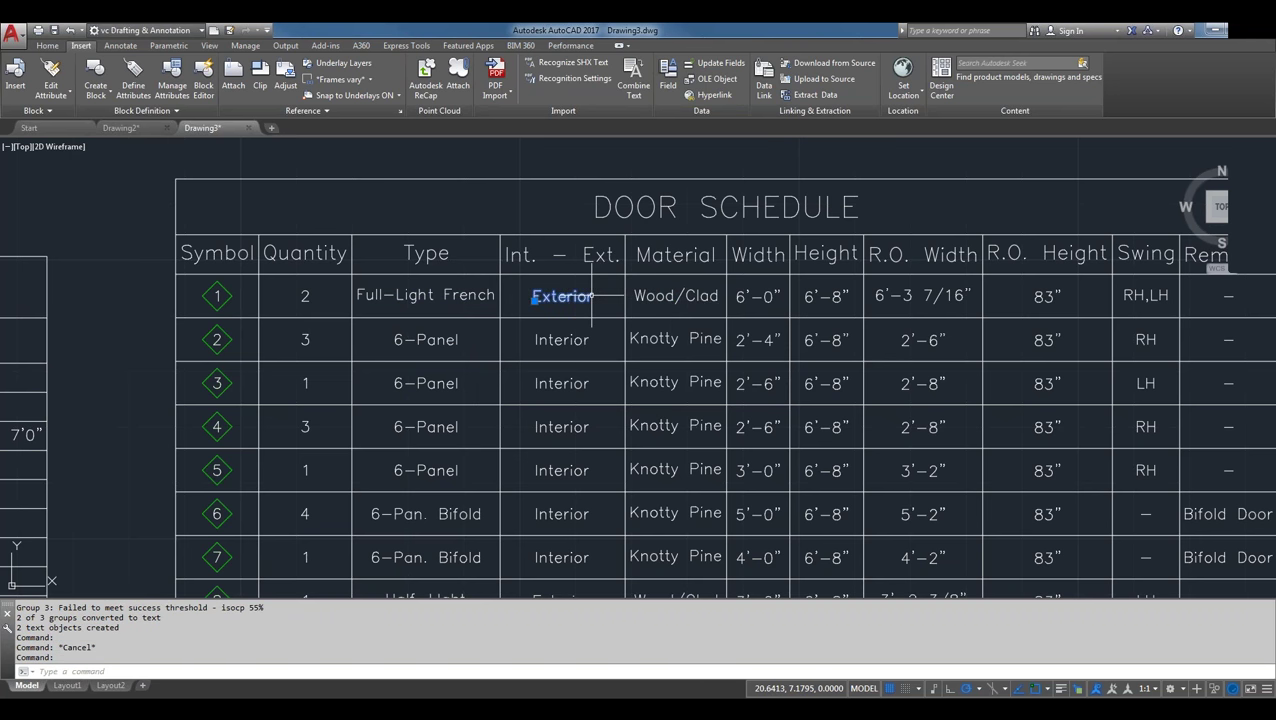
pyautogui.scroll(5, 572, 300)
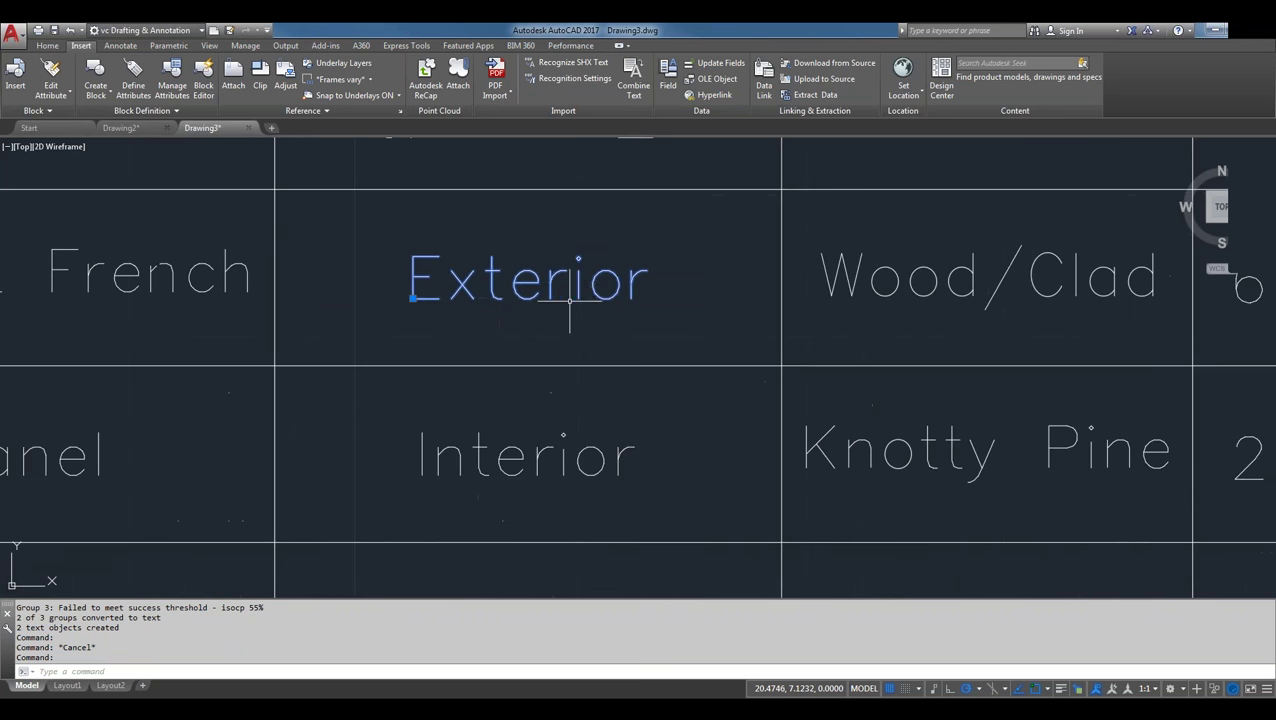
pyautogui.click(166, 262)
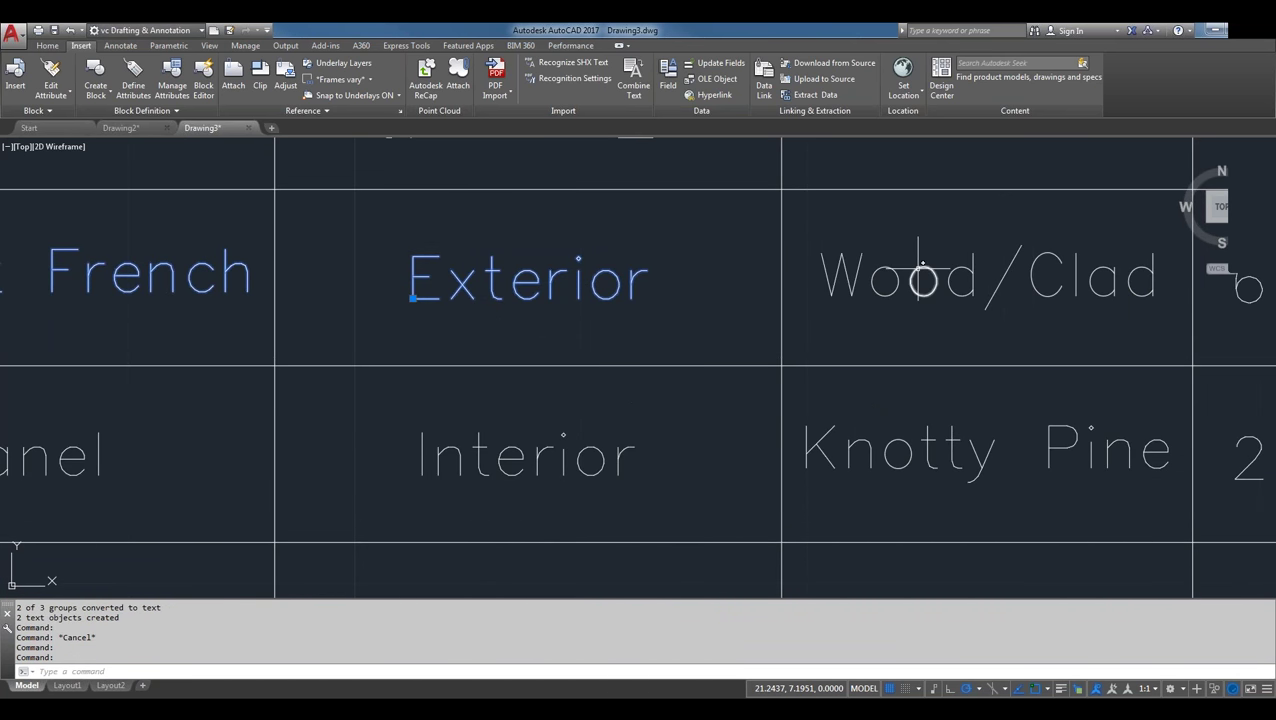
pyautogui.press('Escape')
pyautogui.scroll(-3, 900, 282)
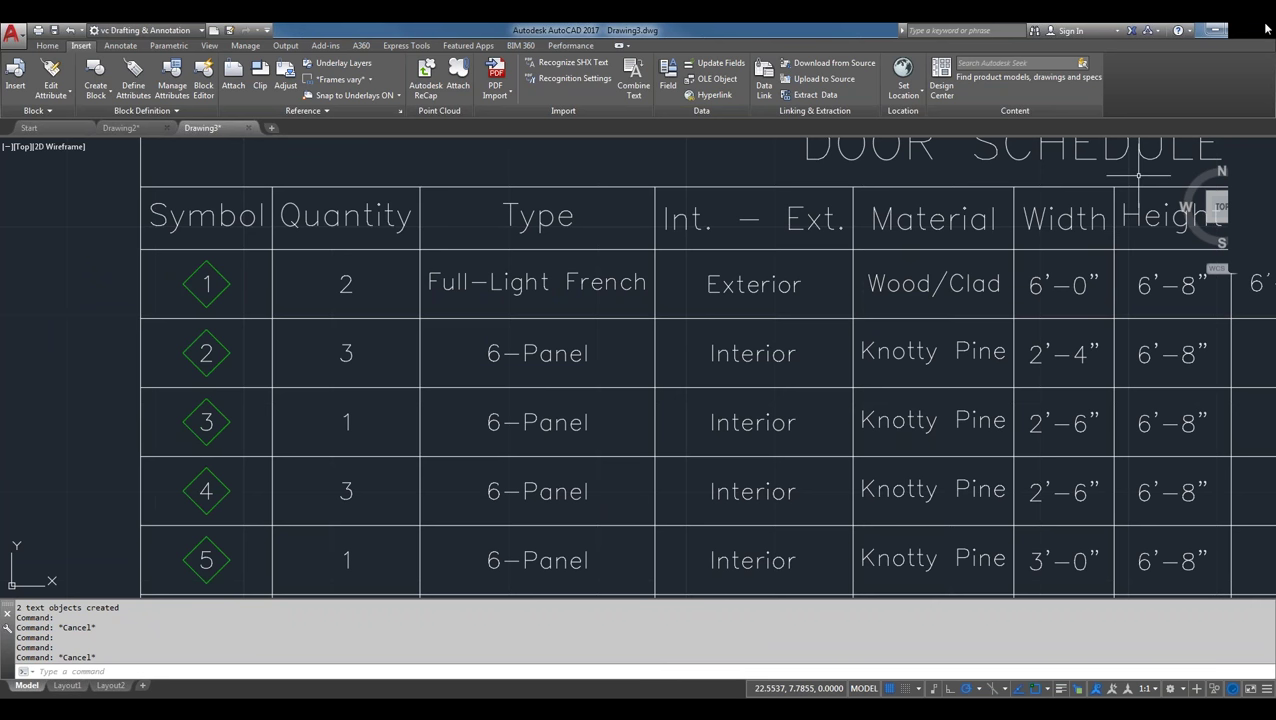
pyautogui.moveTo(1271, 60); pyautogui.dragTo(1190, 224)
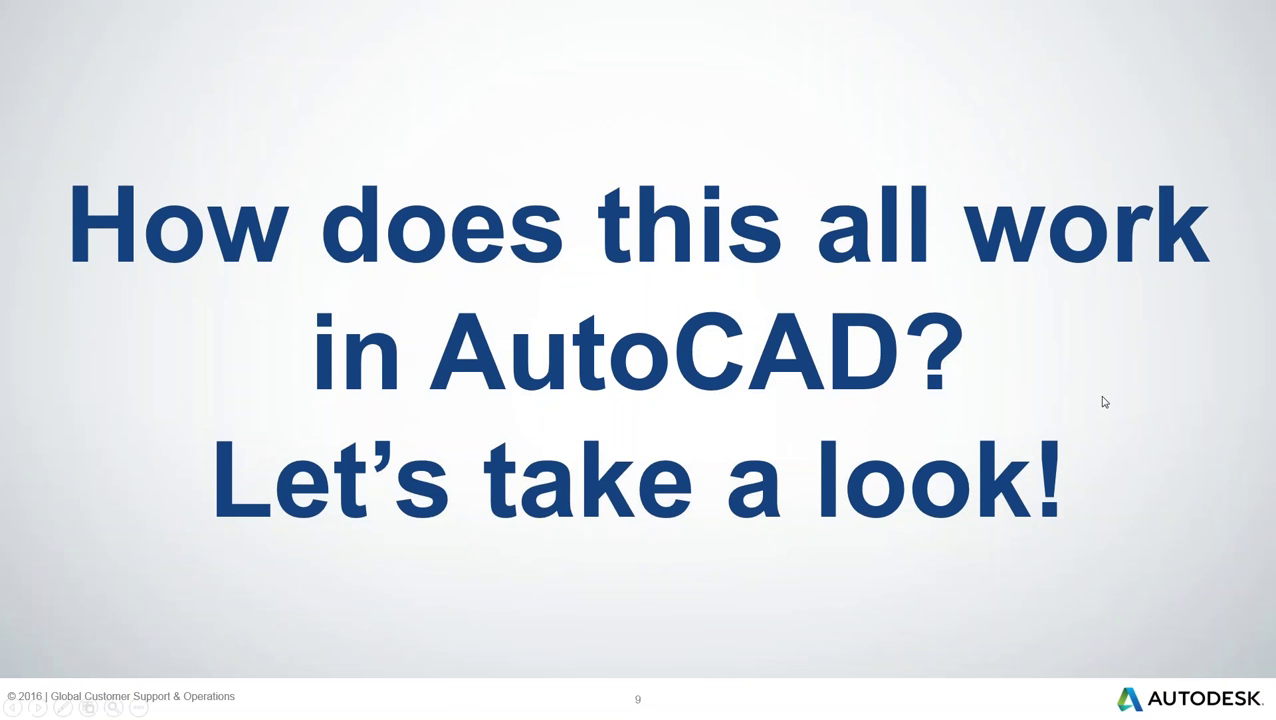
pyautogui.press('Right')
pyautogui.press('Right')
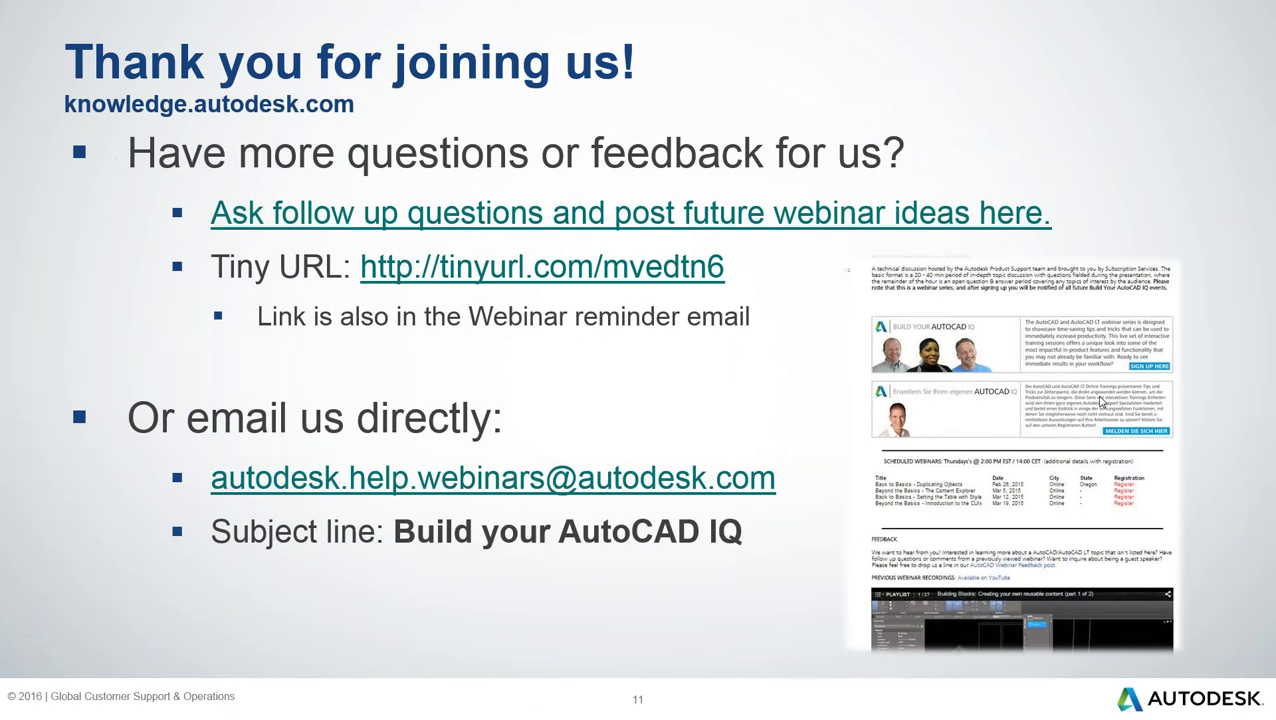
pyautogui.press('Left')
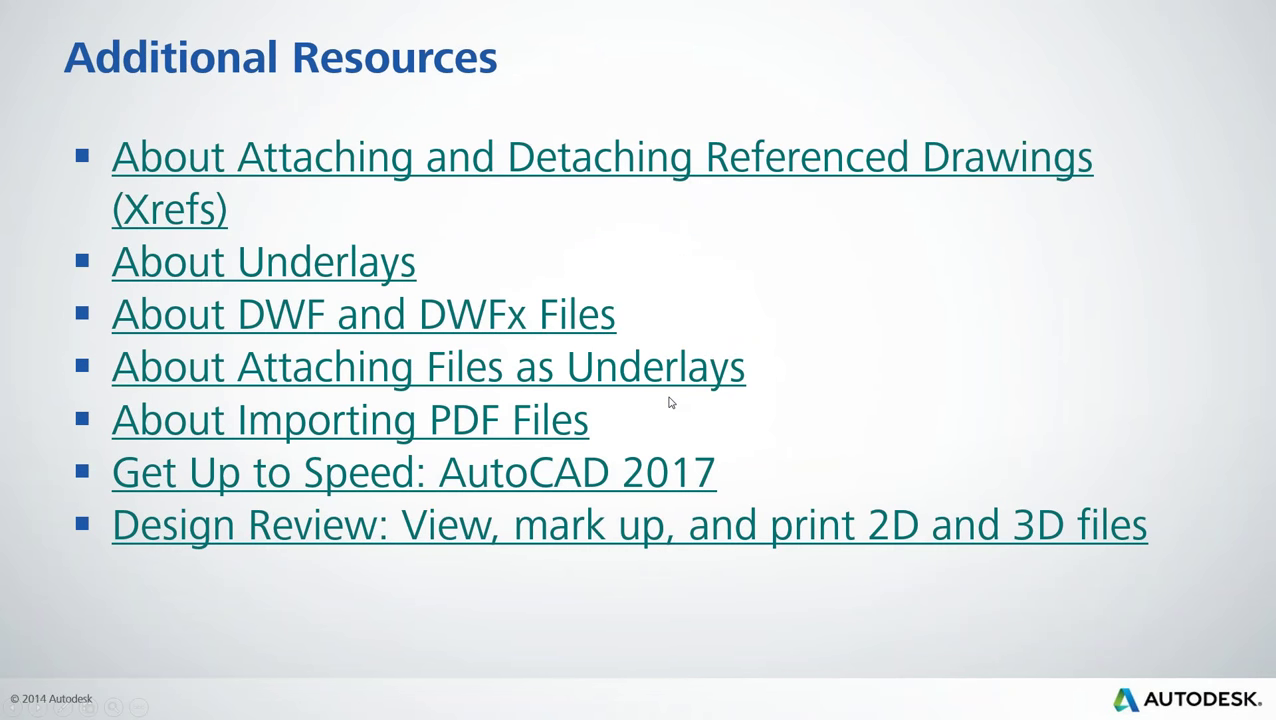